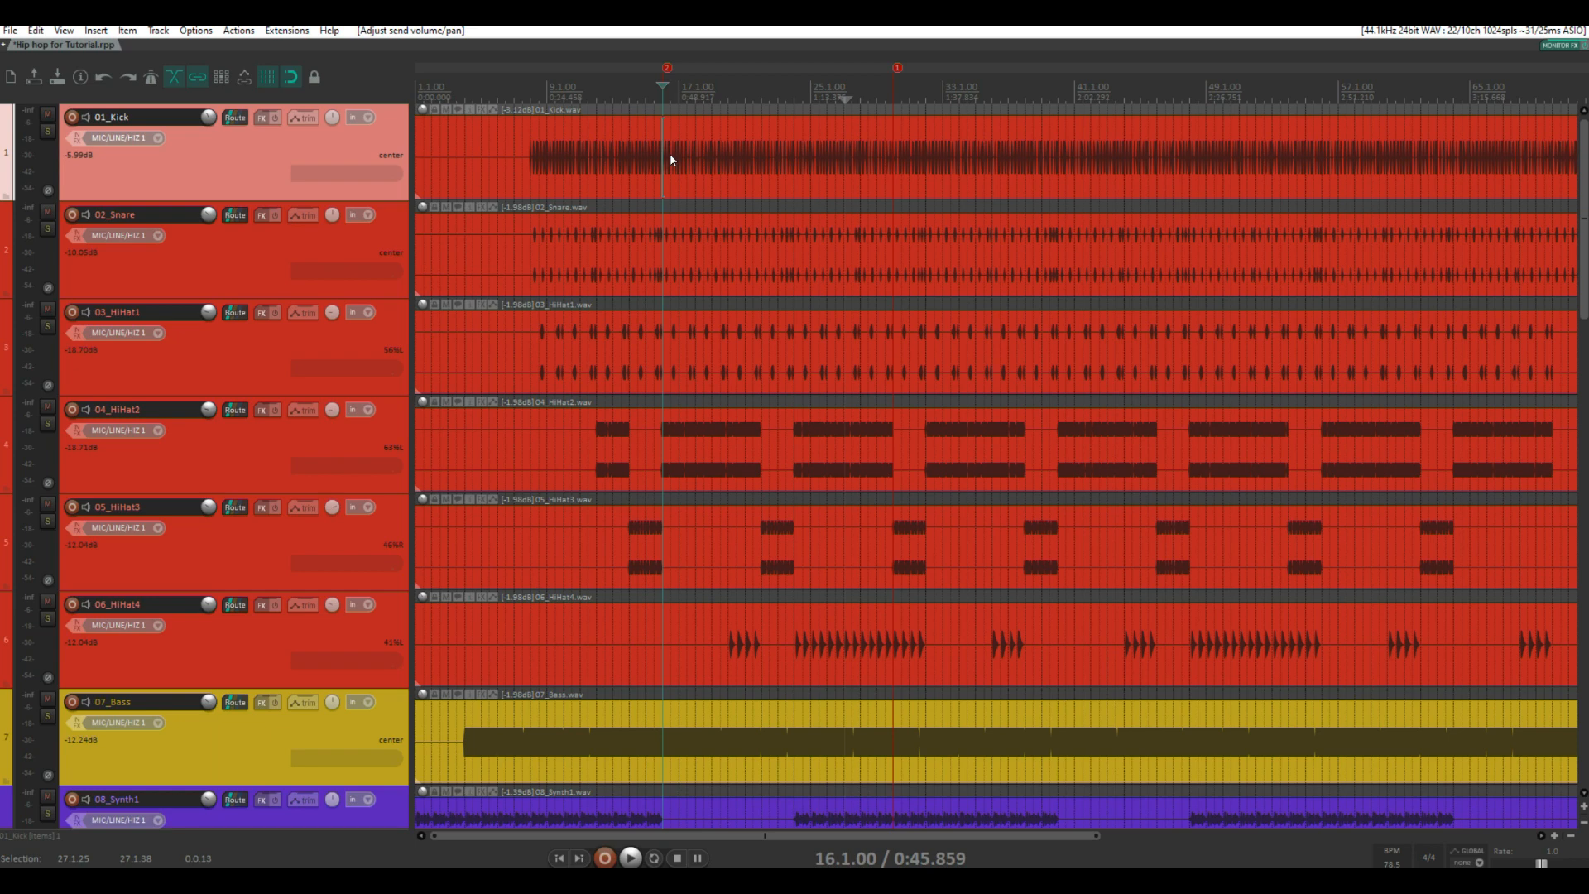
# Look over the project's tracks and arrangement, and play the mix from bar 16
pyautogui.scroll(-2, 670, 159)
pyautogui.scroll(1, 669, 153)
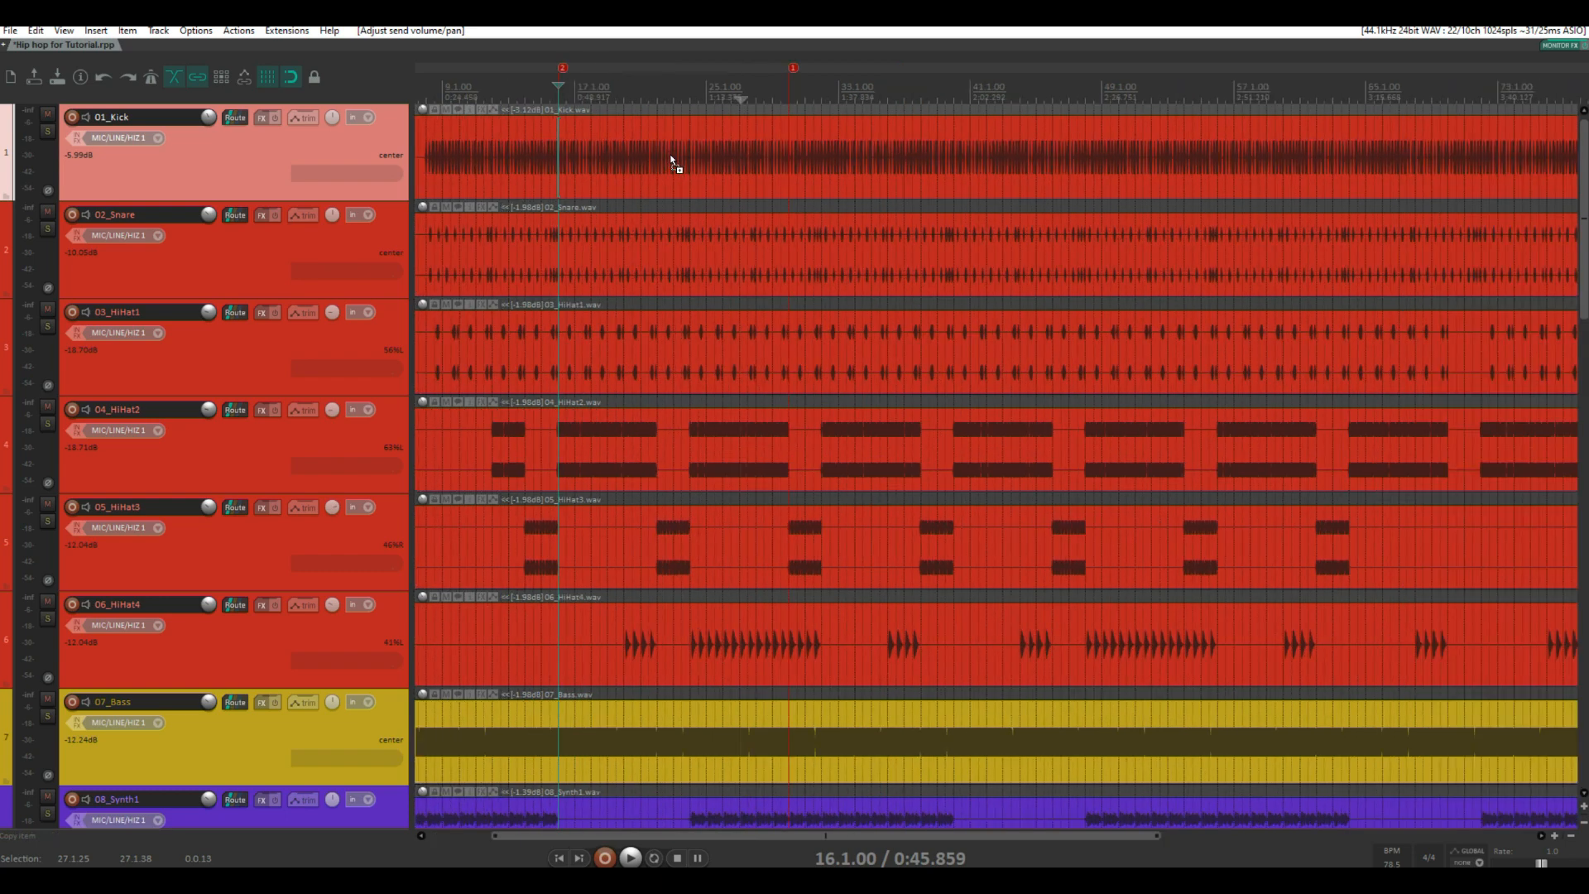
pyautogui.scroll(1, 883, 62)
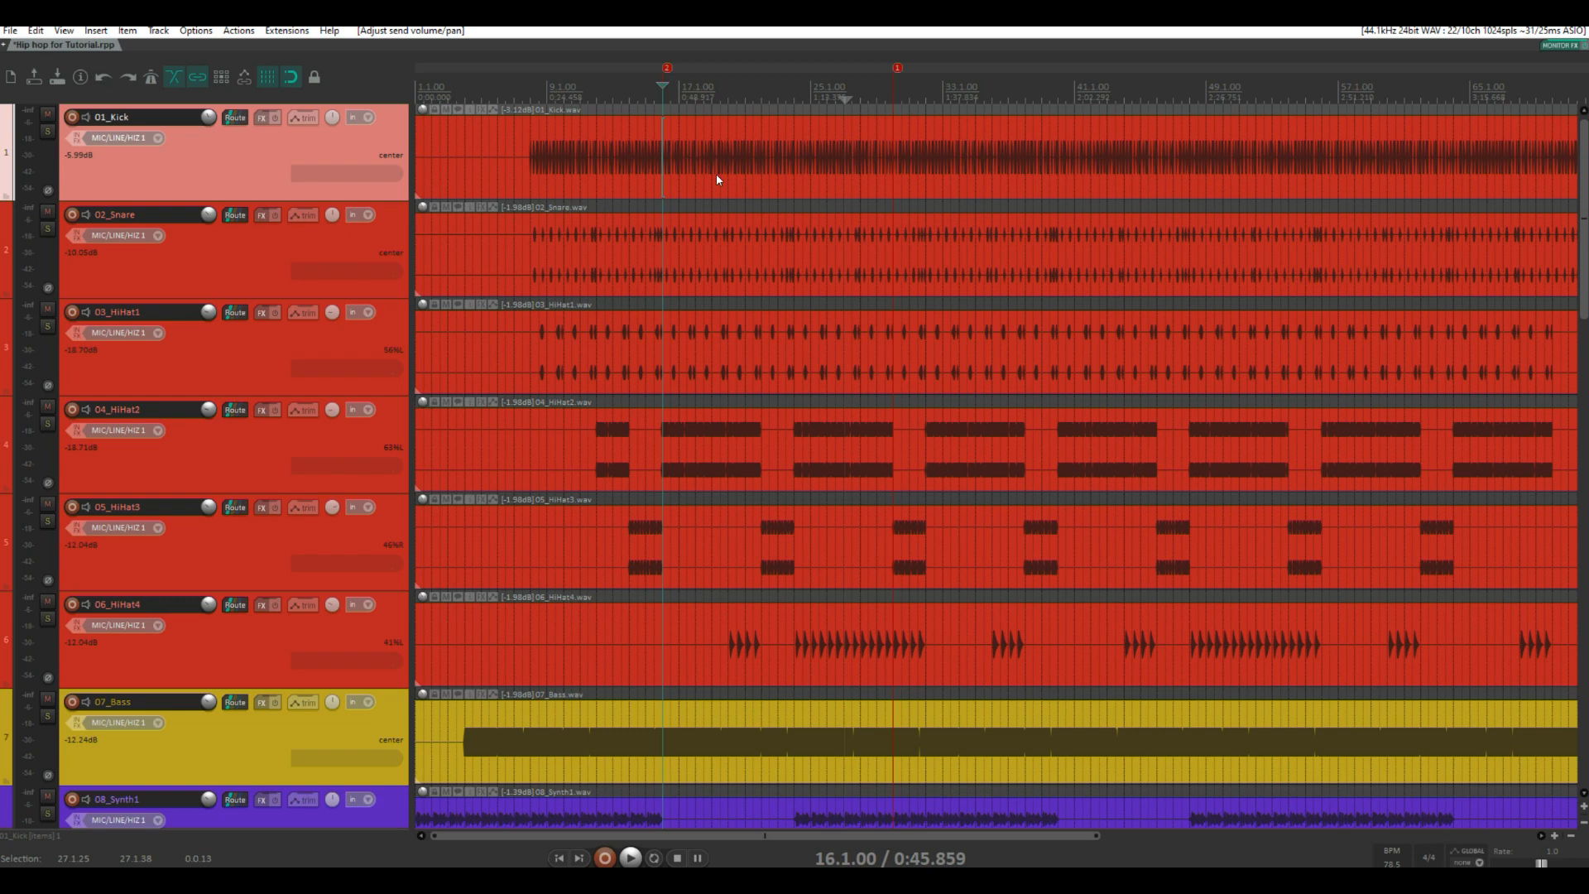
pyautogui.hscroll(2, 717, 174)
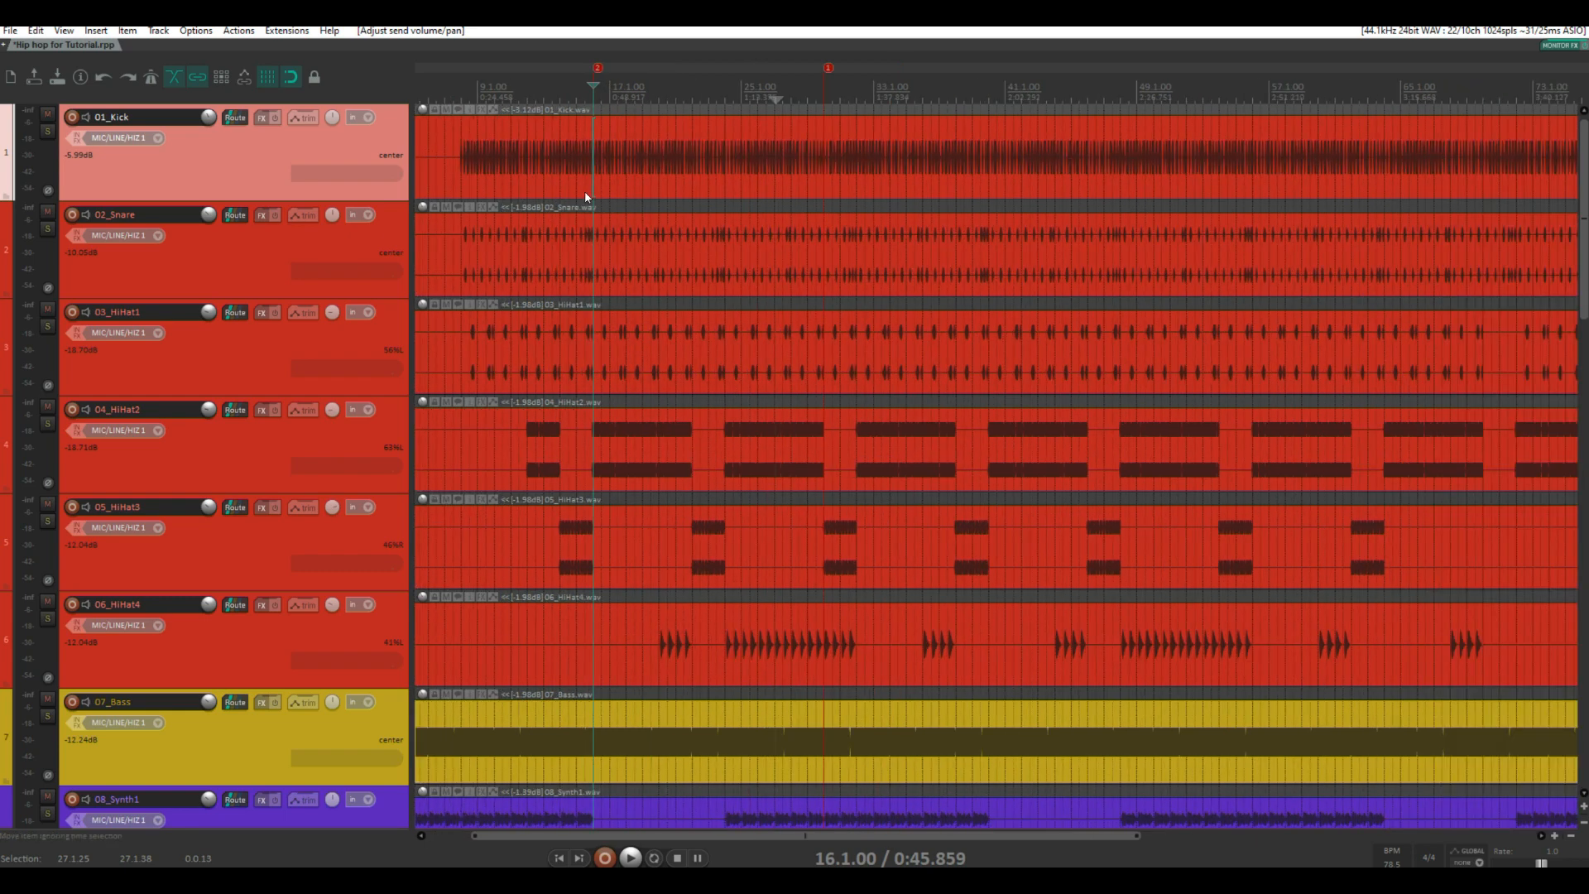
pyautogui.scroll(-6, 585, 197)
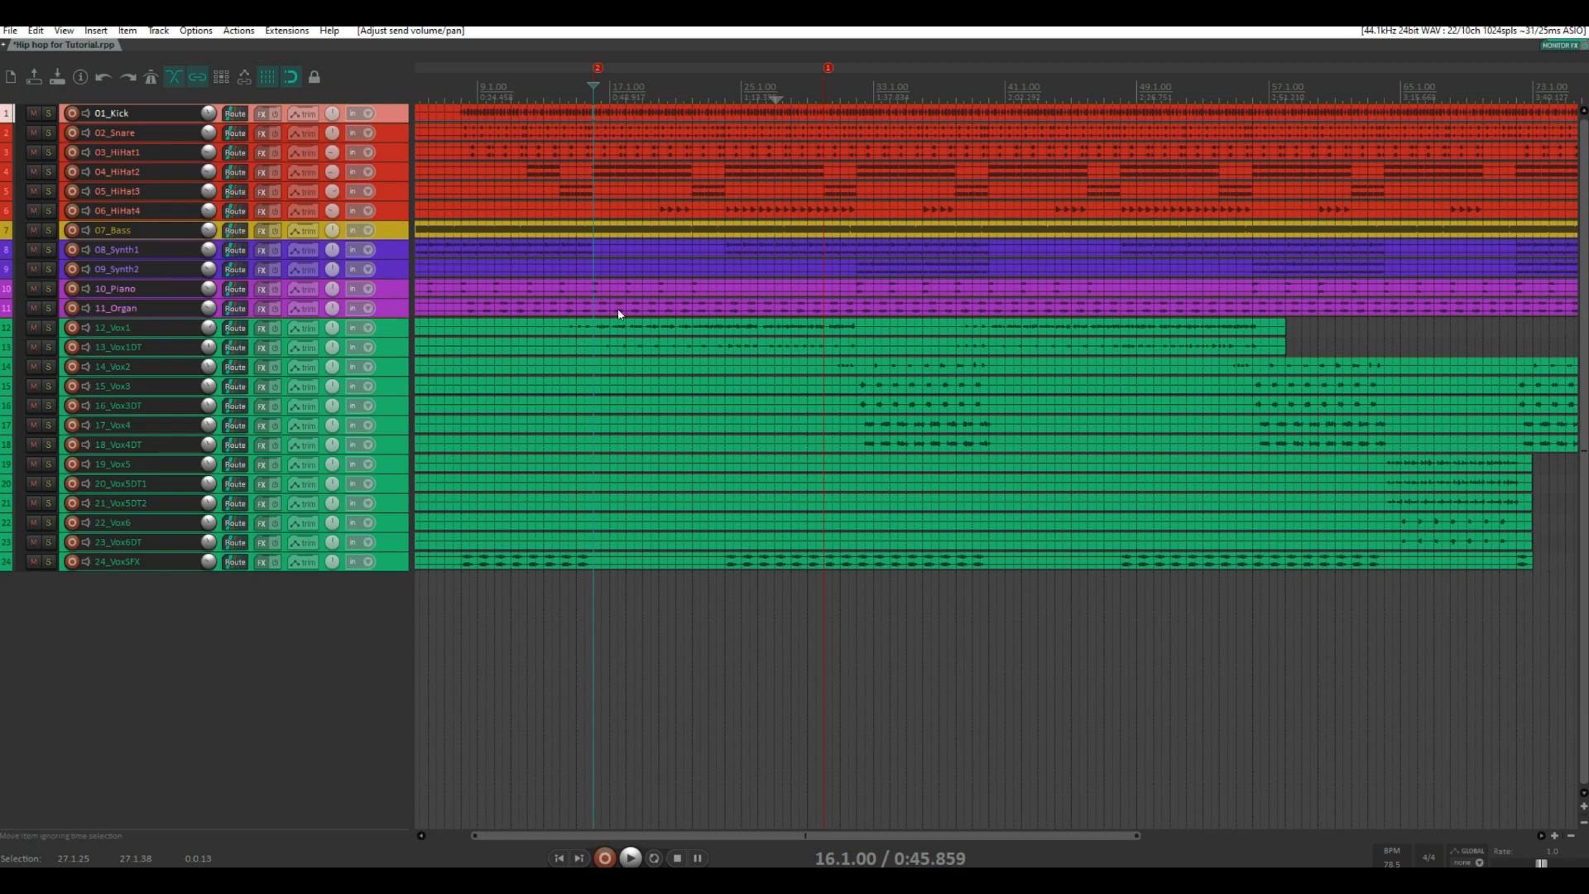
pyautogui.scroll(4, 650, 184)
pyautogui.scroll(3, 647, 183)
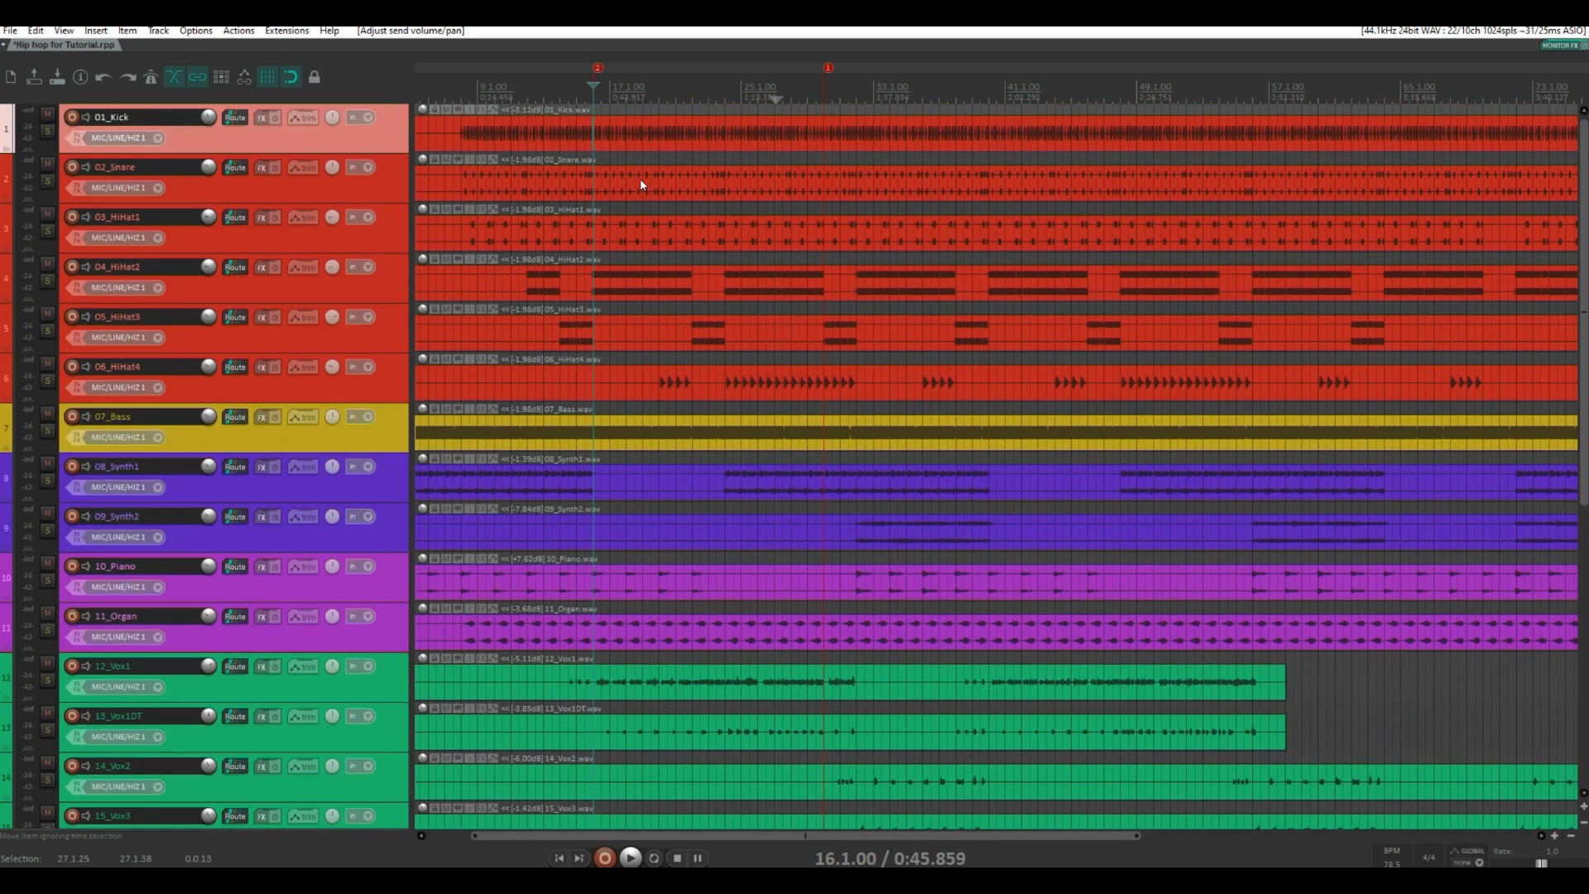
pyautogui.press('space')
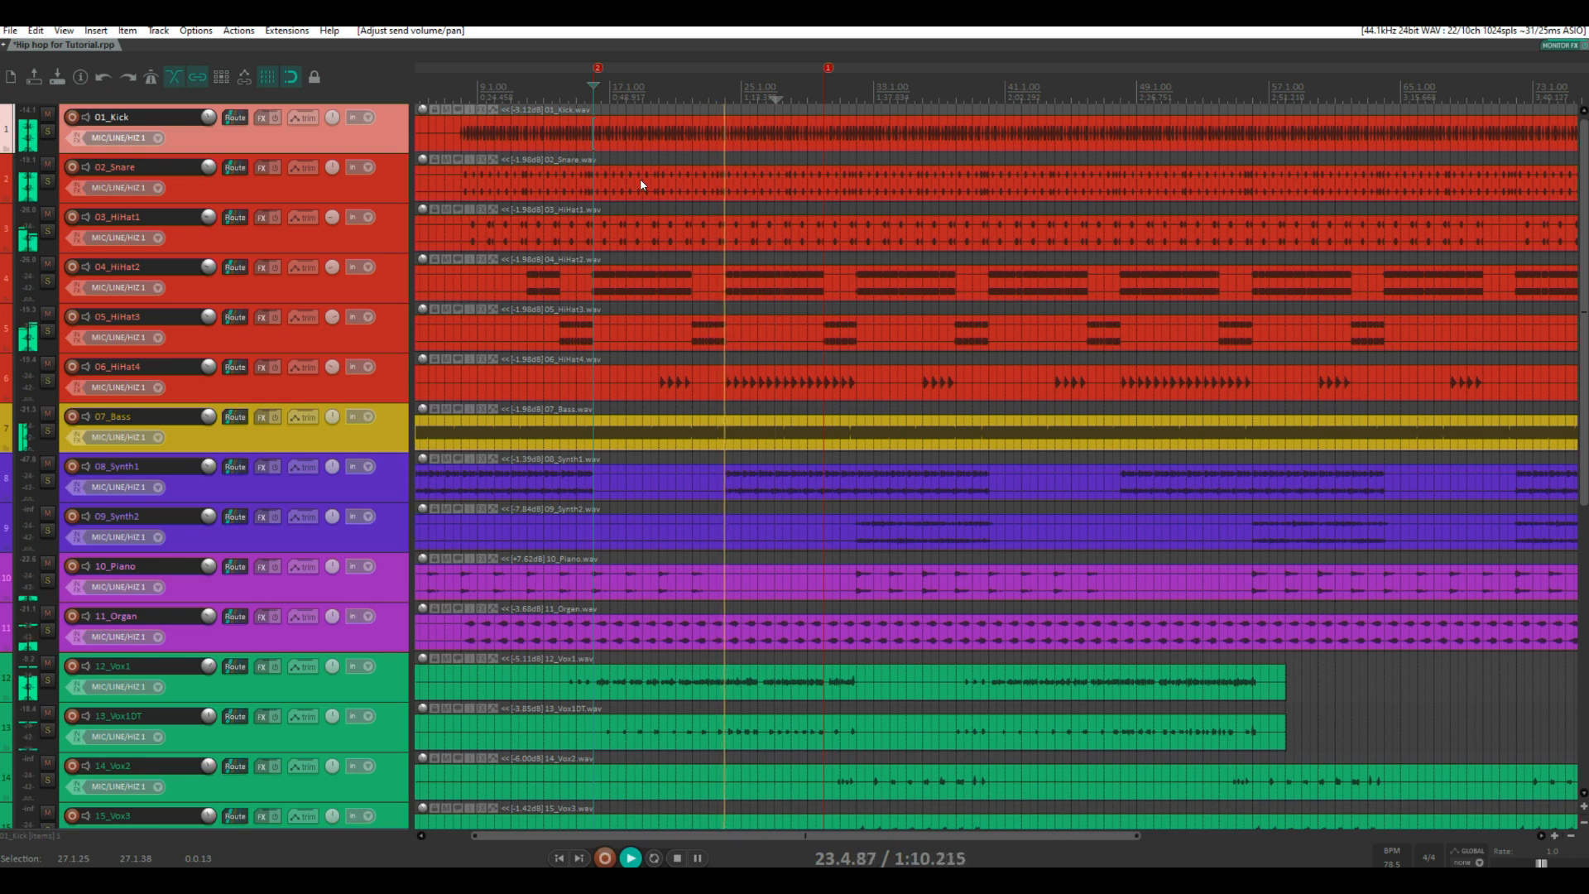
pyautogui.press('space')
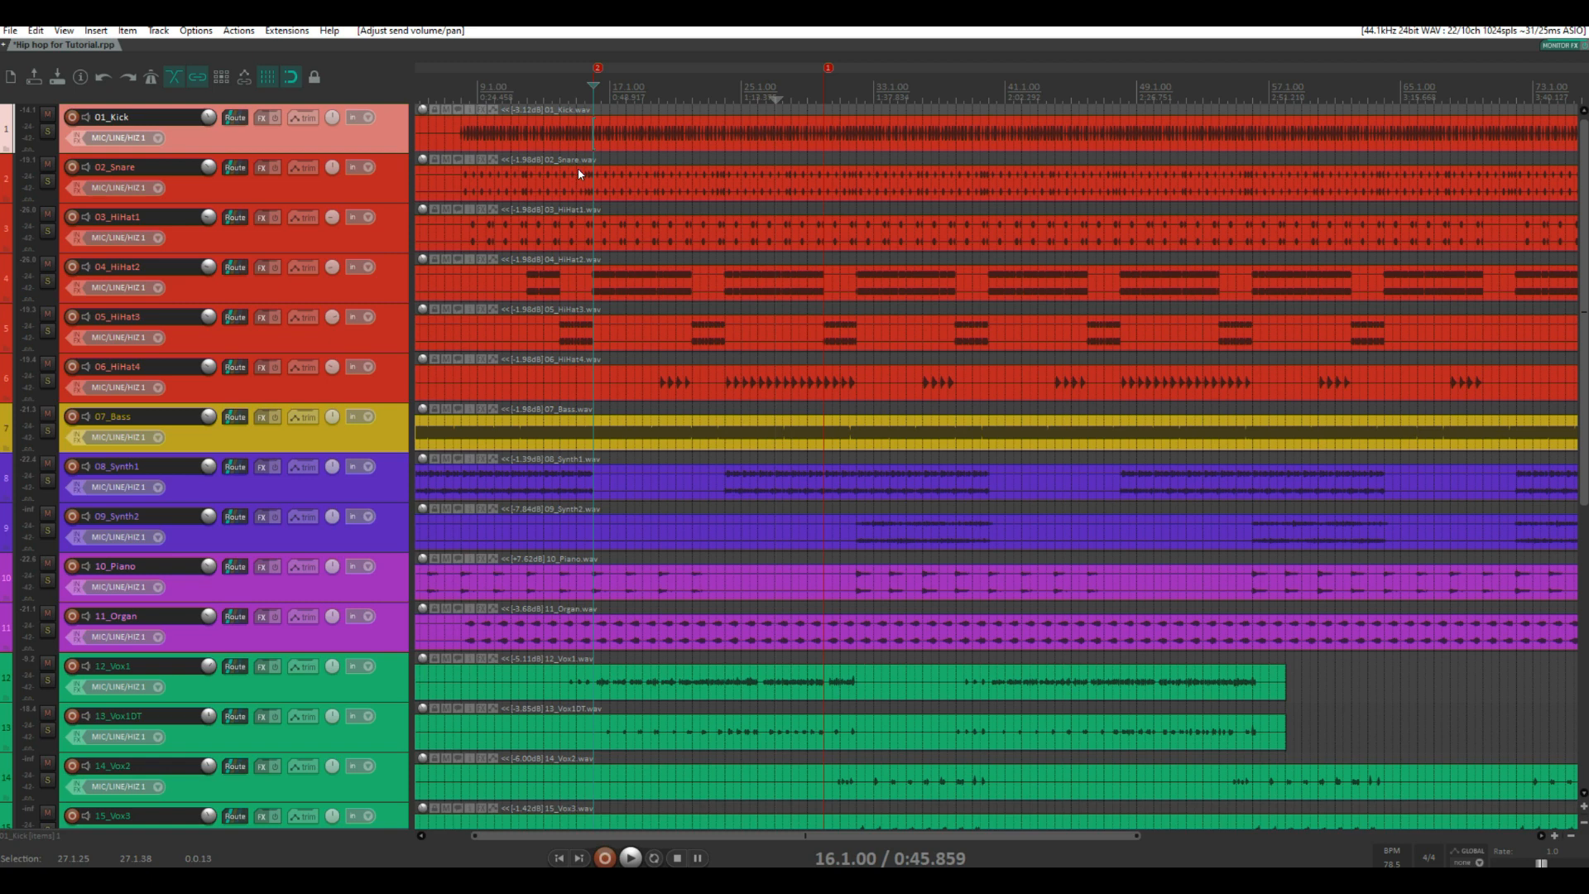
pyautogui.scroll(-3, 577, 170)
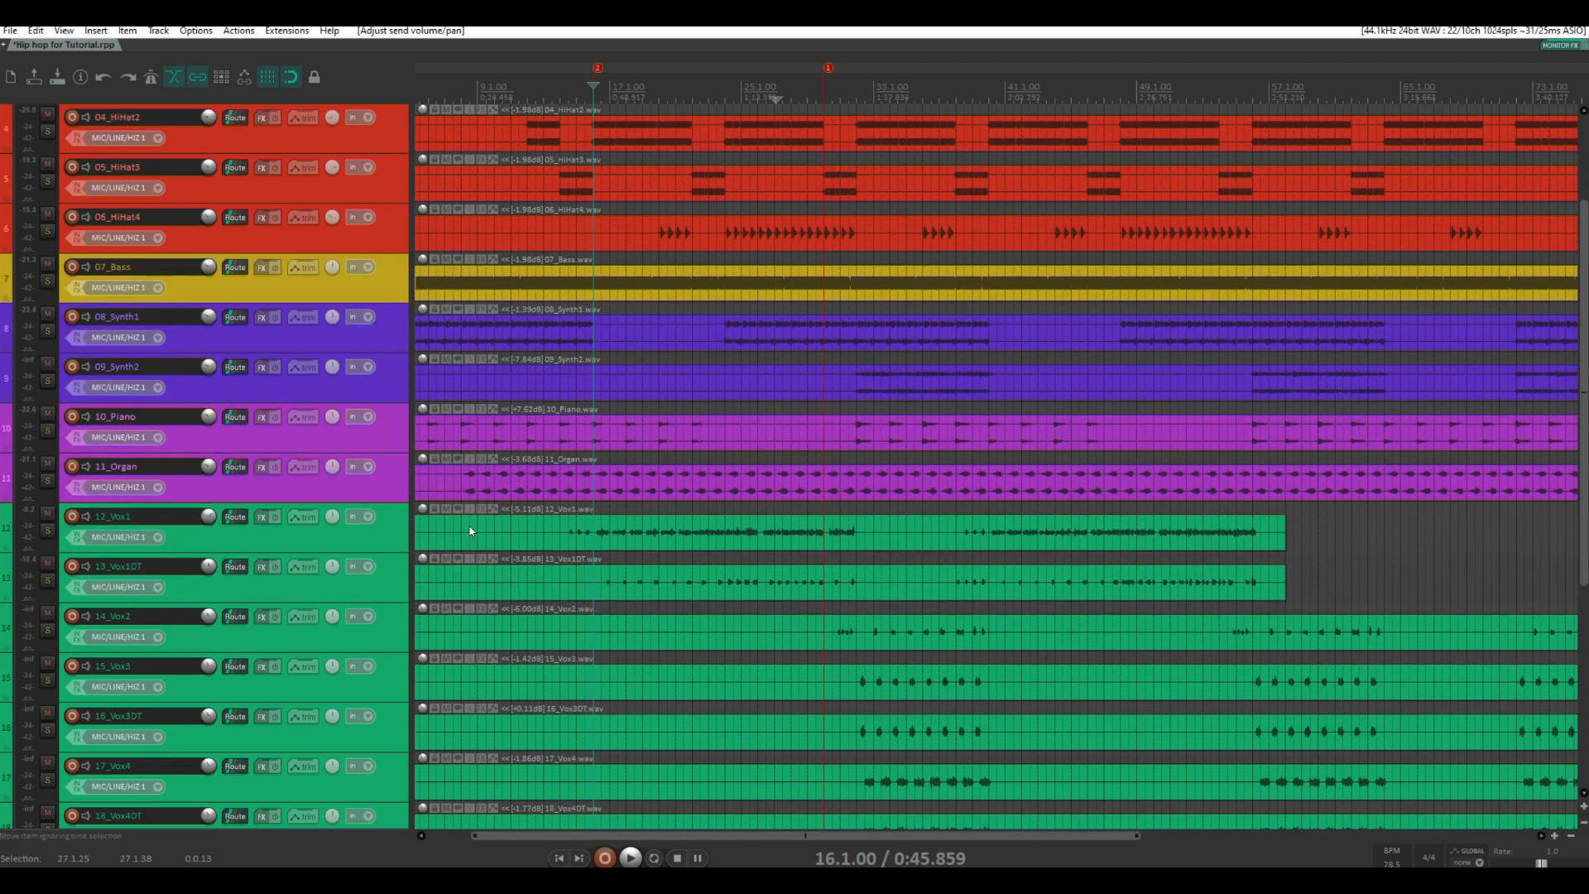
pyautogui.scroll(3, 687, 545)
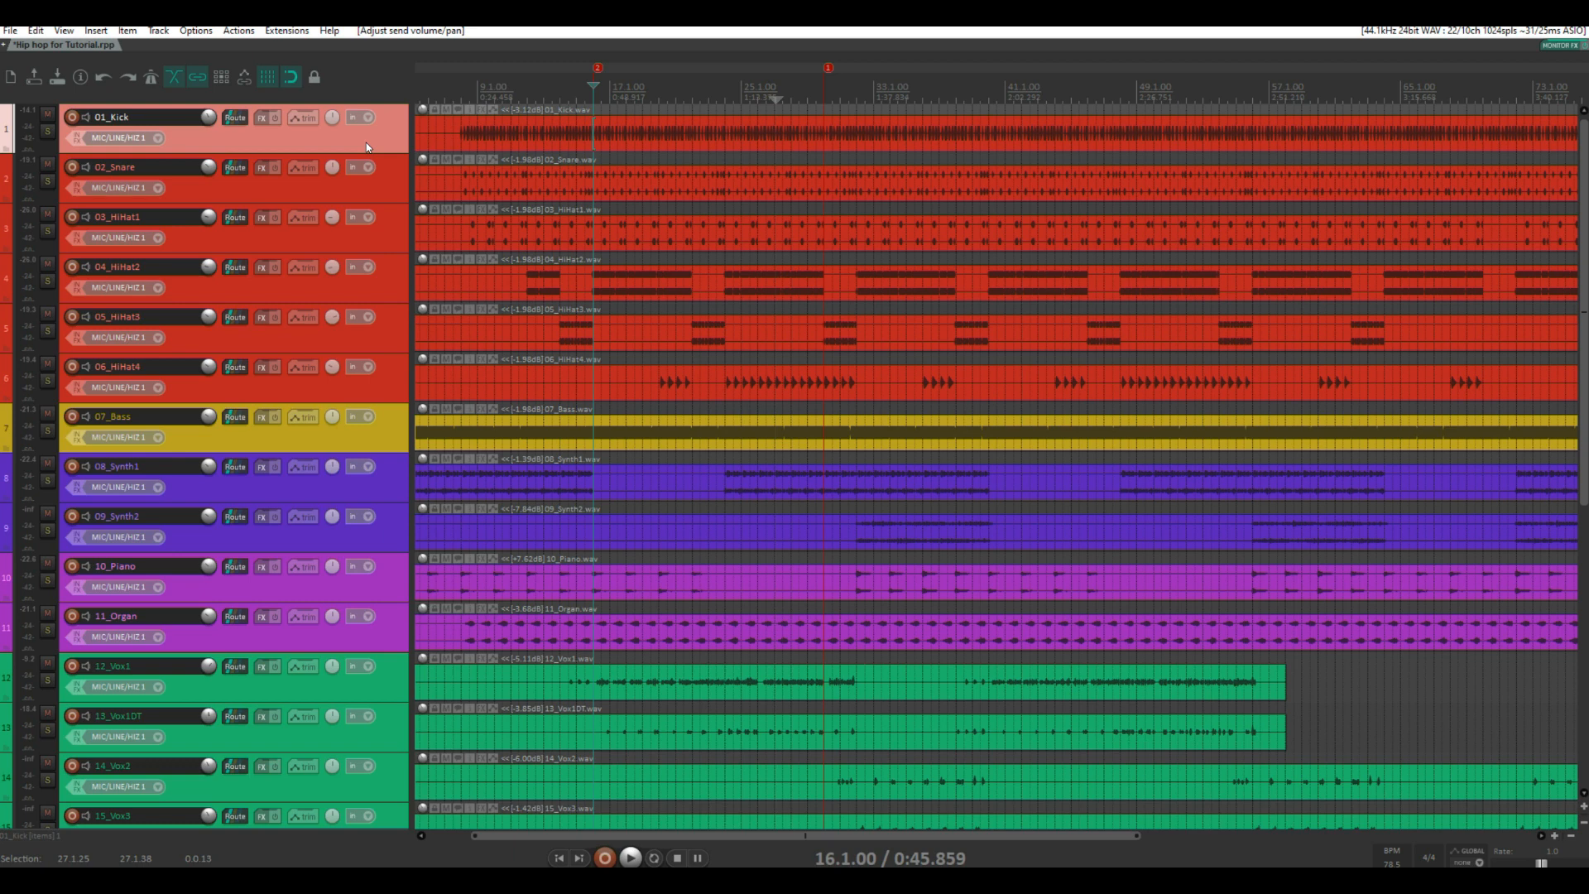
# Insert a new track below 01_Kick and name it DRUMS HANDS
pyautogui.hotkey('ctrl', 't')
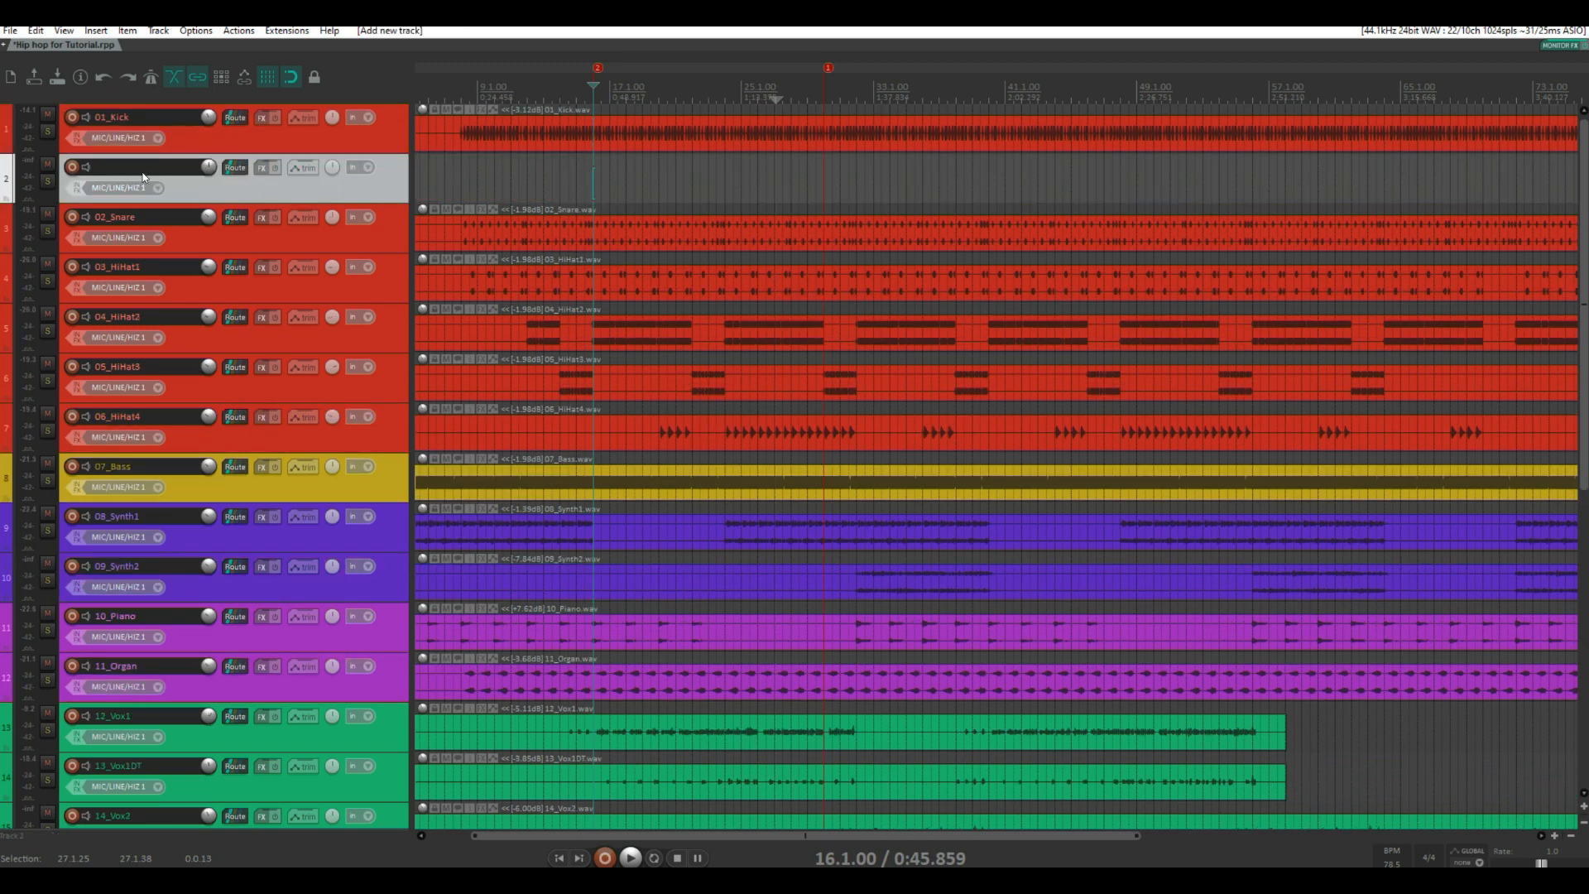
pyautogui.doubleClick(143, 169)
pyautogui.write('DRUMS HANDS')
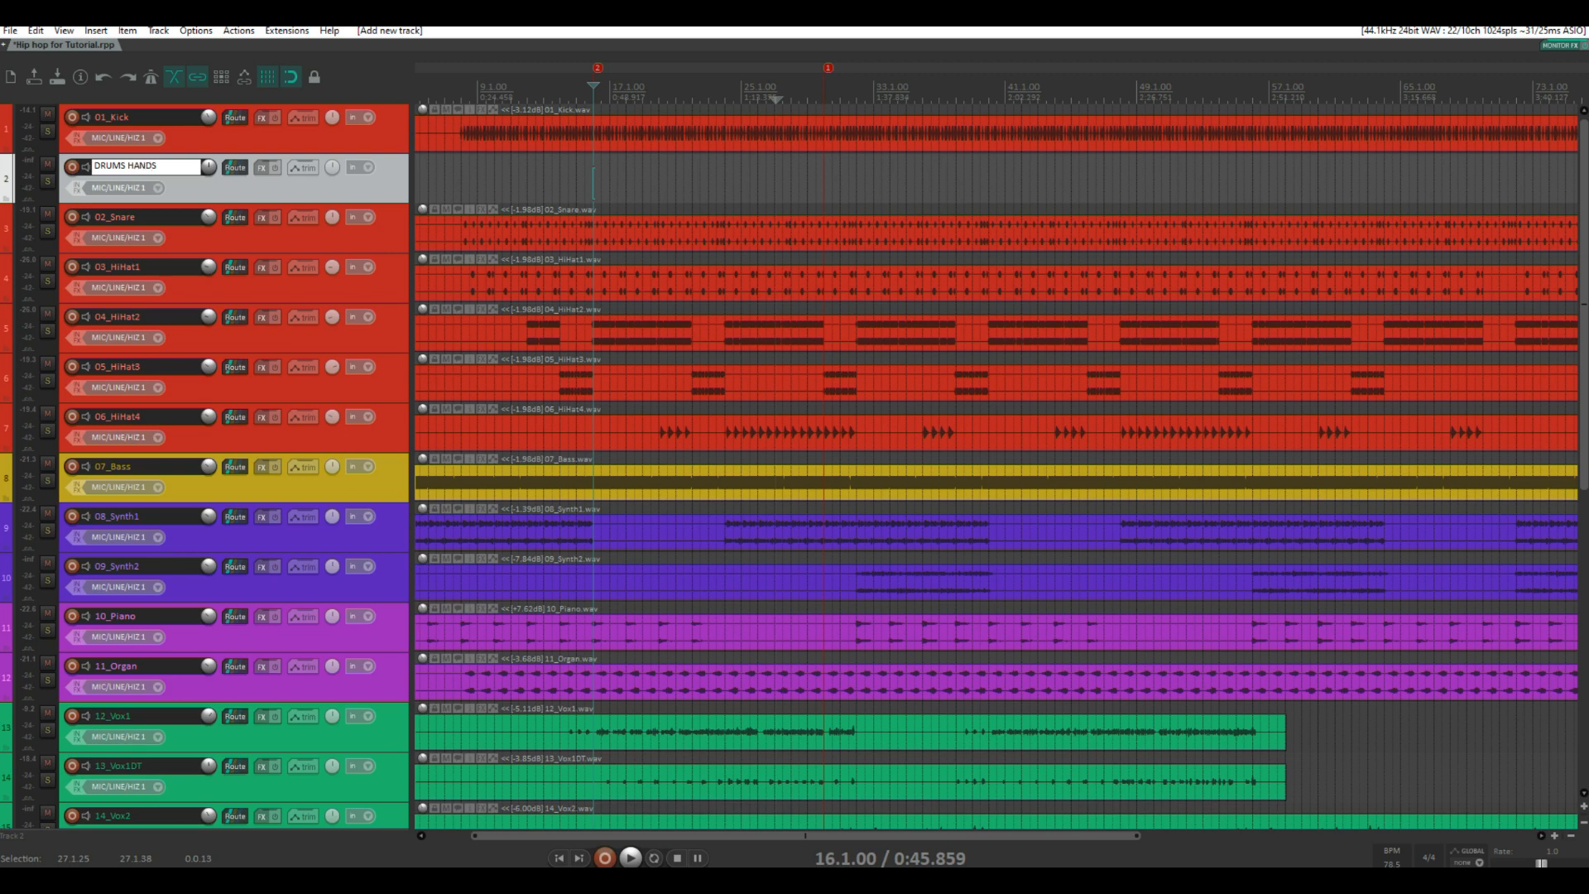
pyautogui.press('Return')
# Nest tracks 02_Snare through 06_HiHat4 inside DRUMS HANDS, making it their folder
pyautogui.click(384, 225)
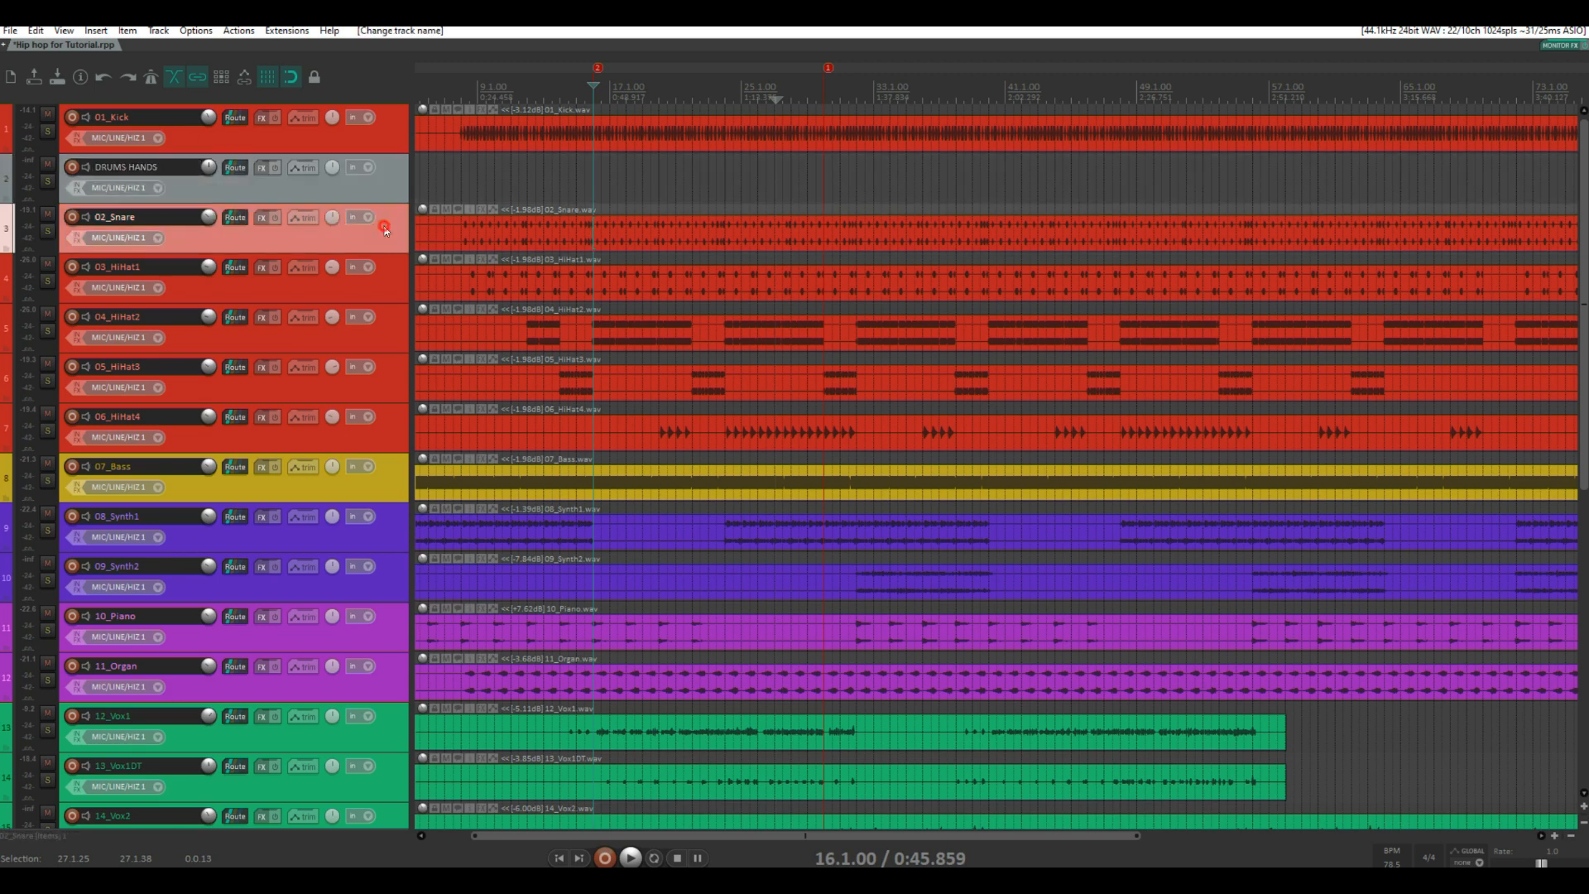
pyautogui.keyDown('shift'); pyautogui.click(394, 427); pyautogui.keyUp('shift')
pyautogui.moveTo(392, 226); pyautogui.dragTo(385, 170)
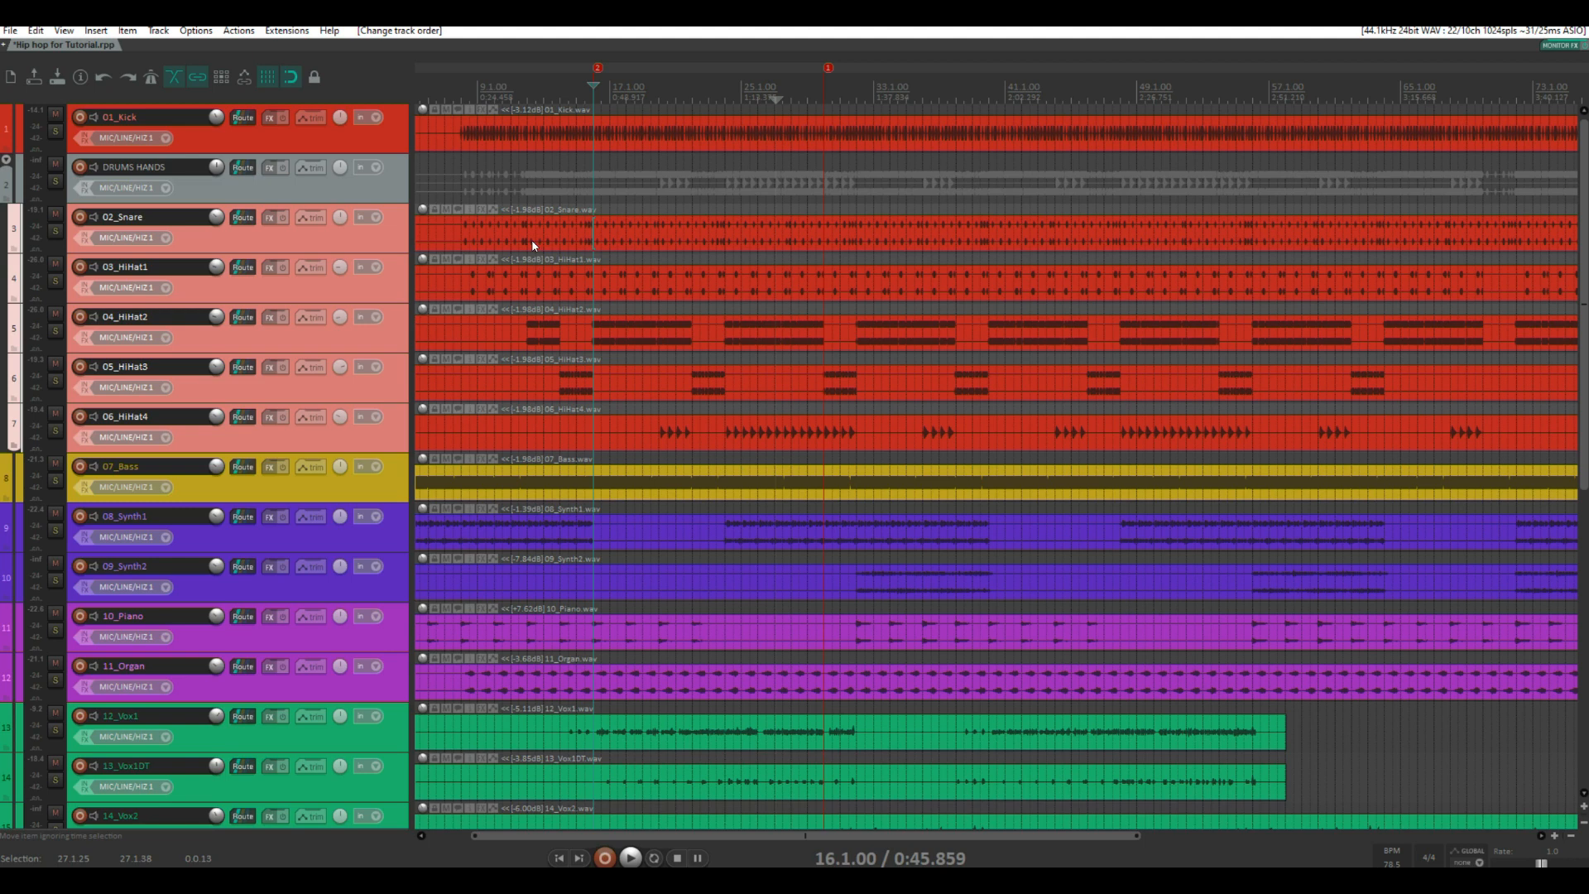
# Check the DRUMS HANDS folder's child tracks, audition the folder in solo, and unsolo it
pyautogui.click(212, 176)
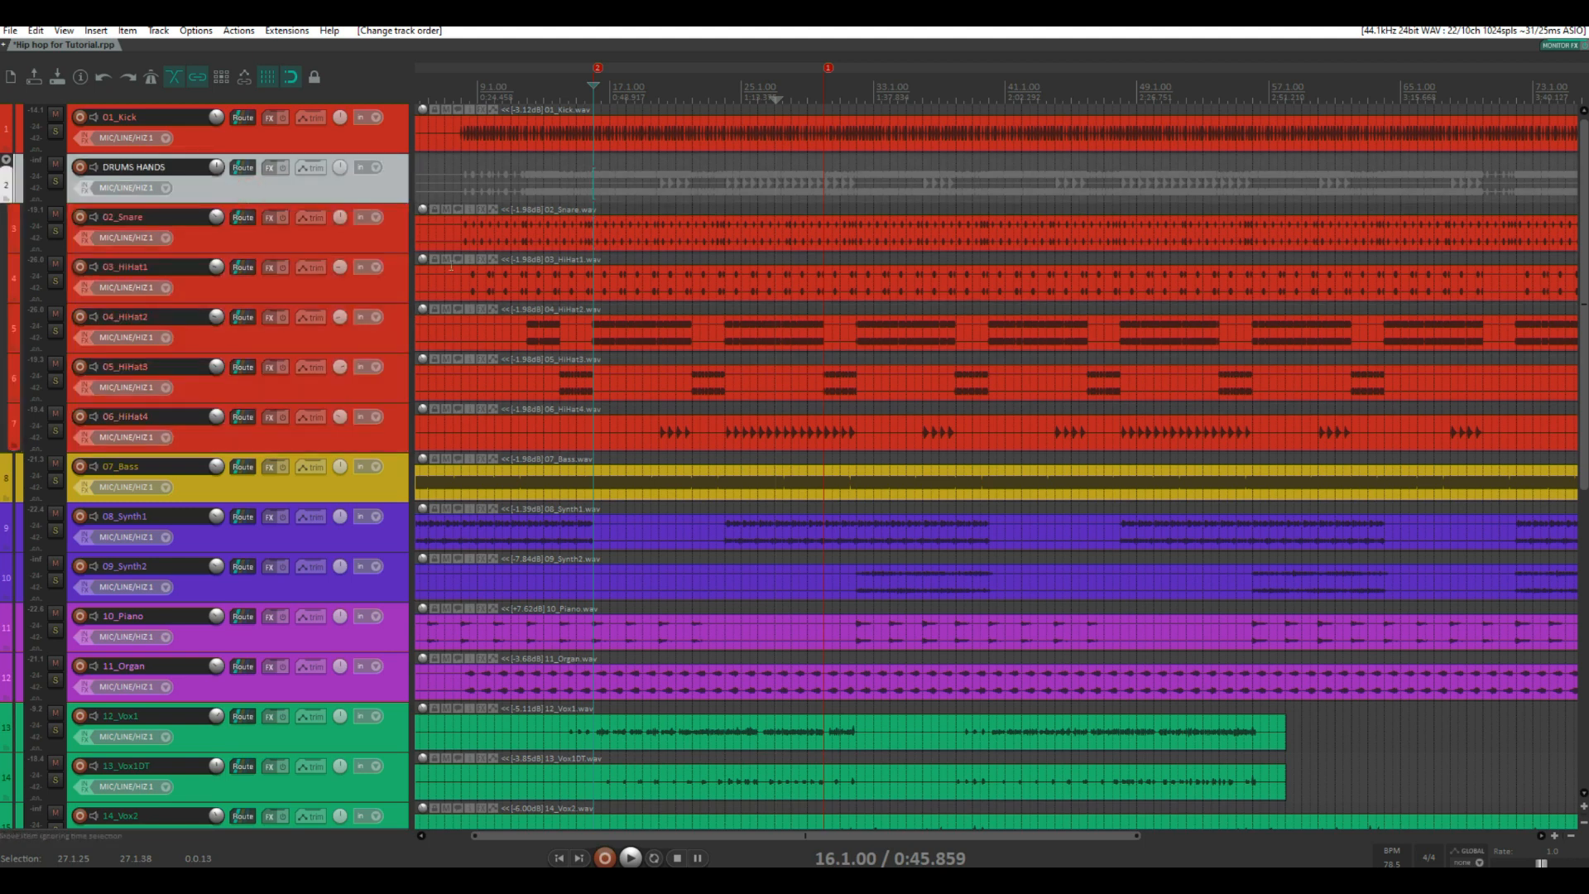
pyautogui.click(399, 233)
pyautogui.keyDown('shift'); pyautogui.click(398, 416); pyautogui.keyUp('shift')
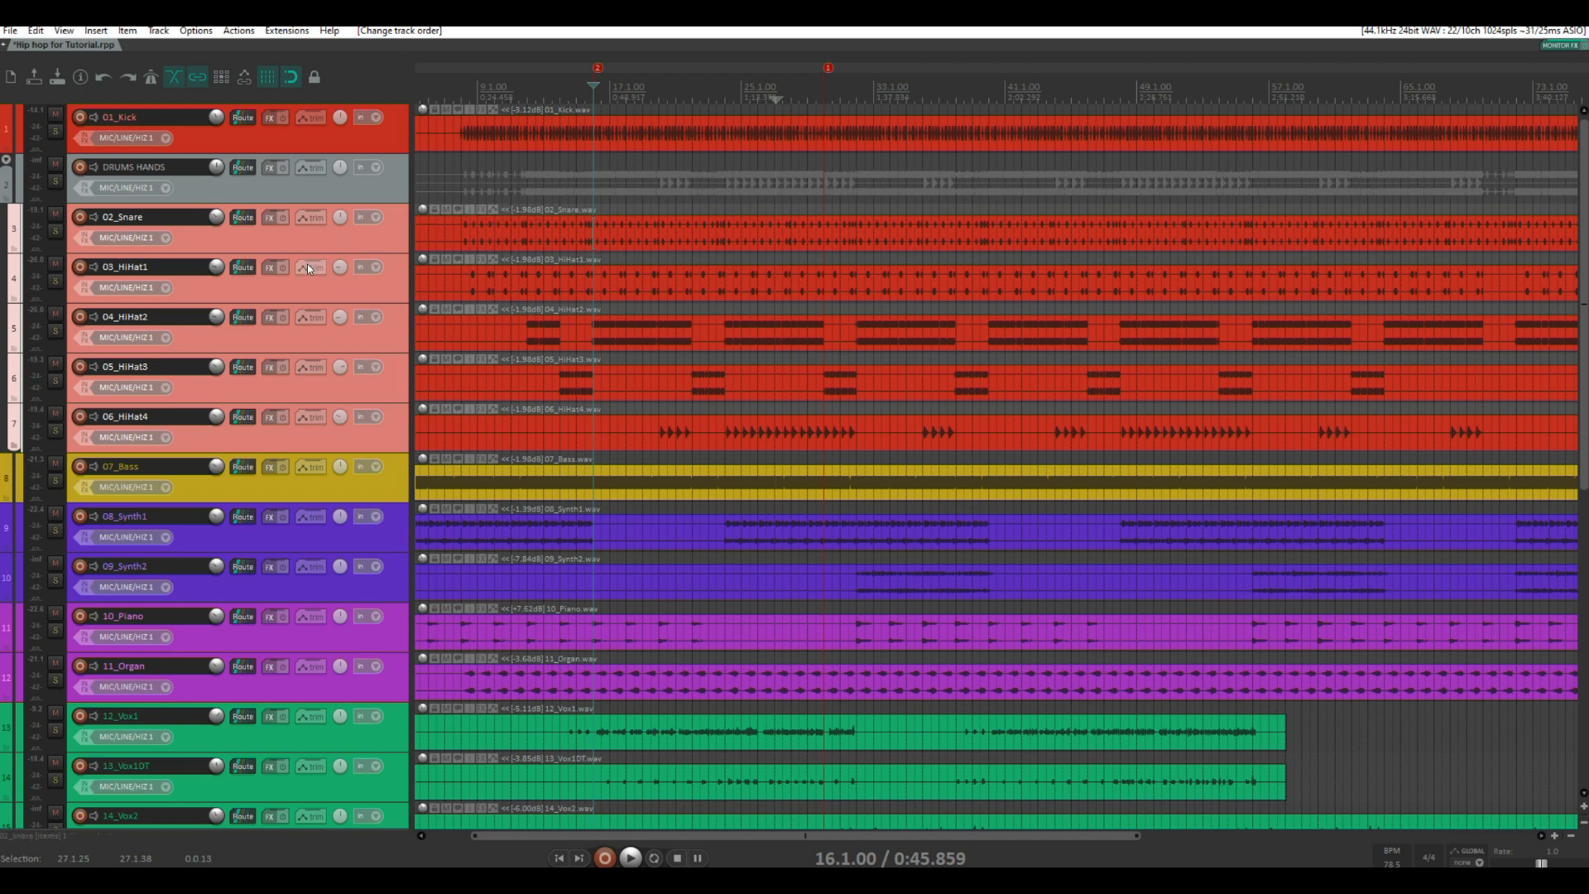
pyautogui.click(56, 180)
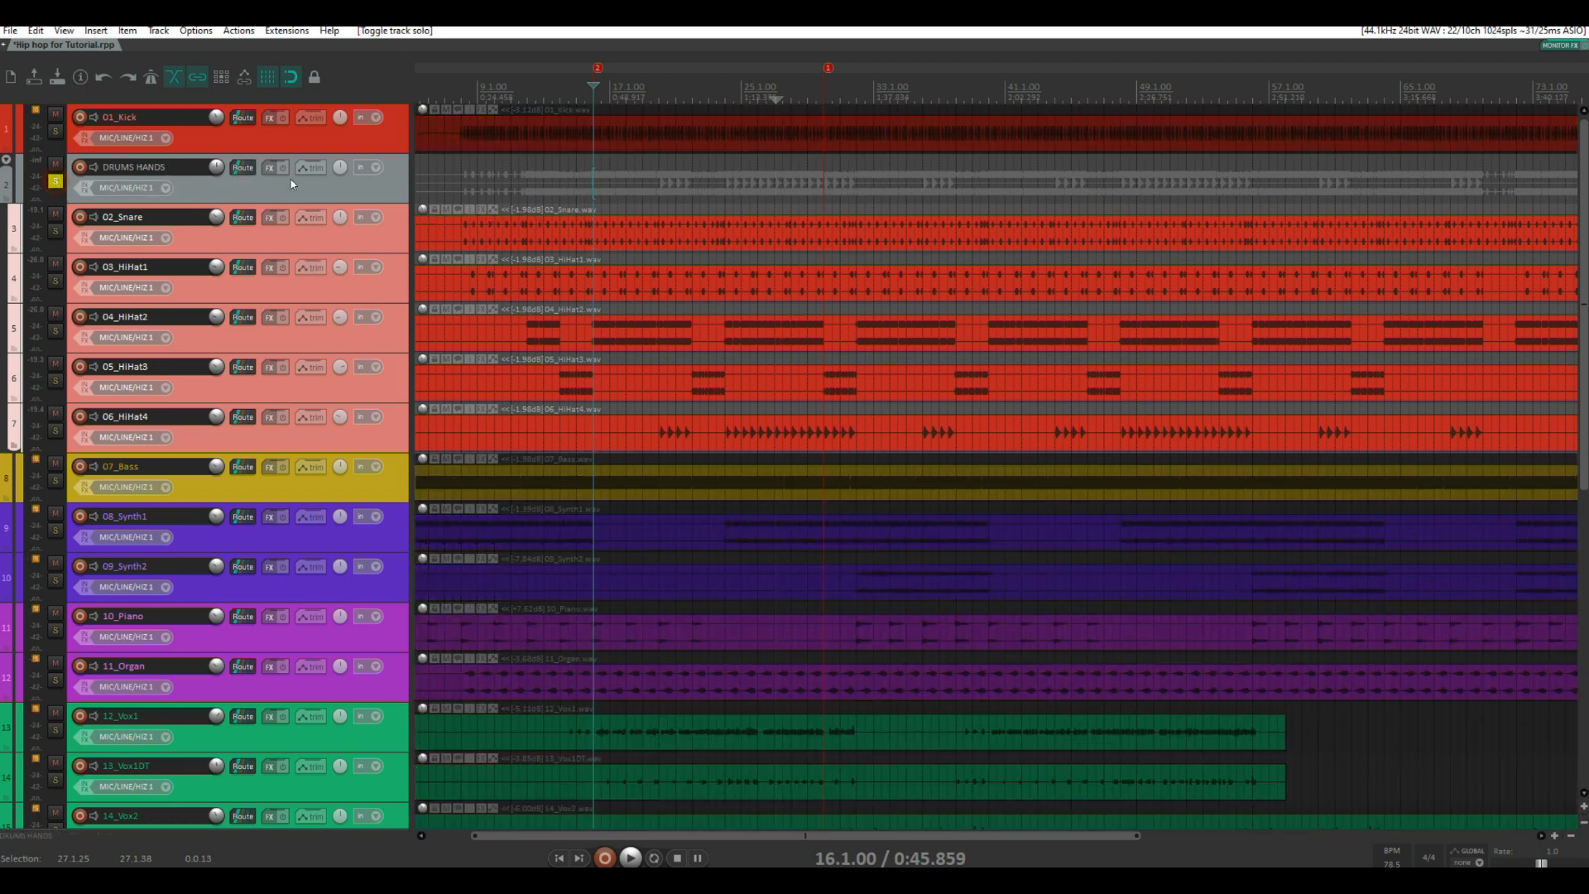
pyautogui.press('space')
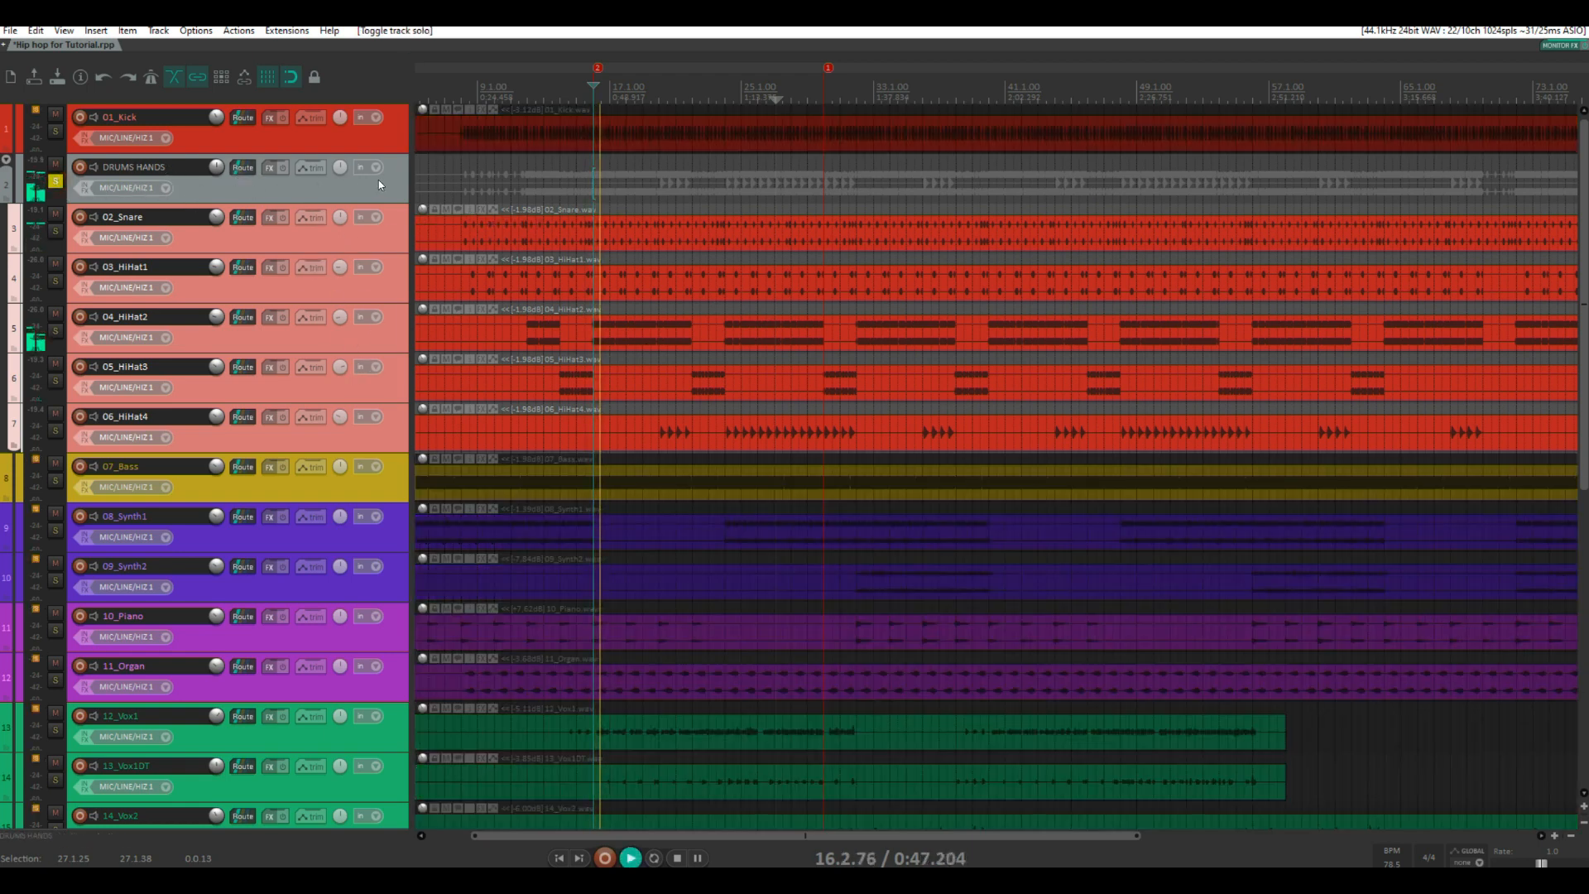
pyautogui.press('space')
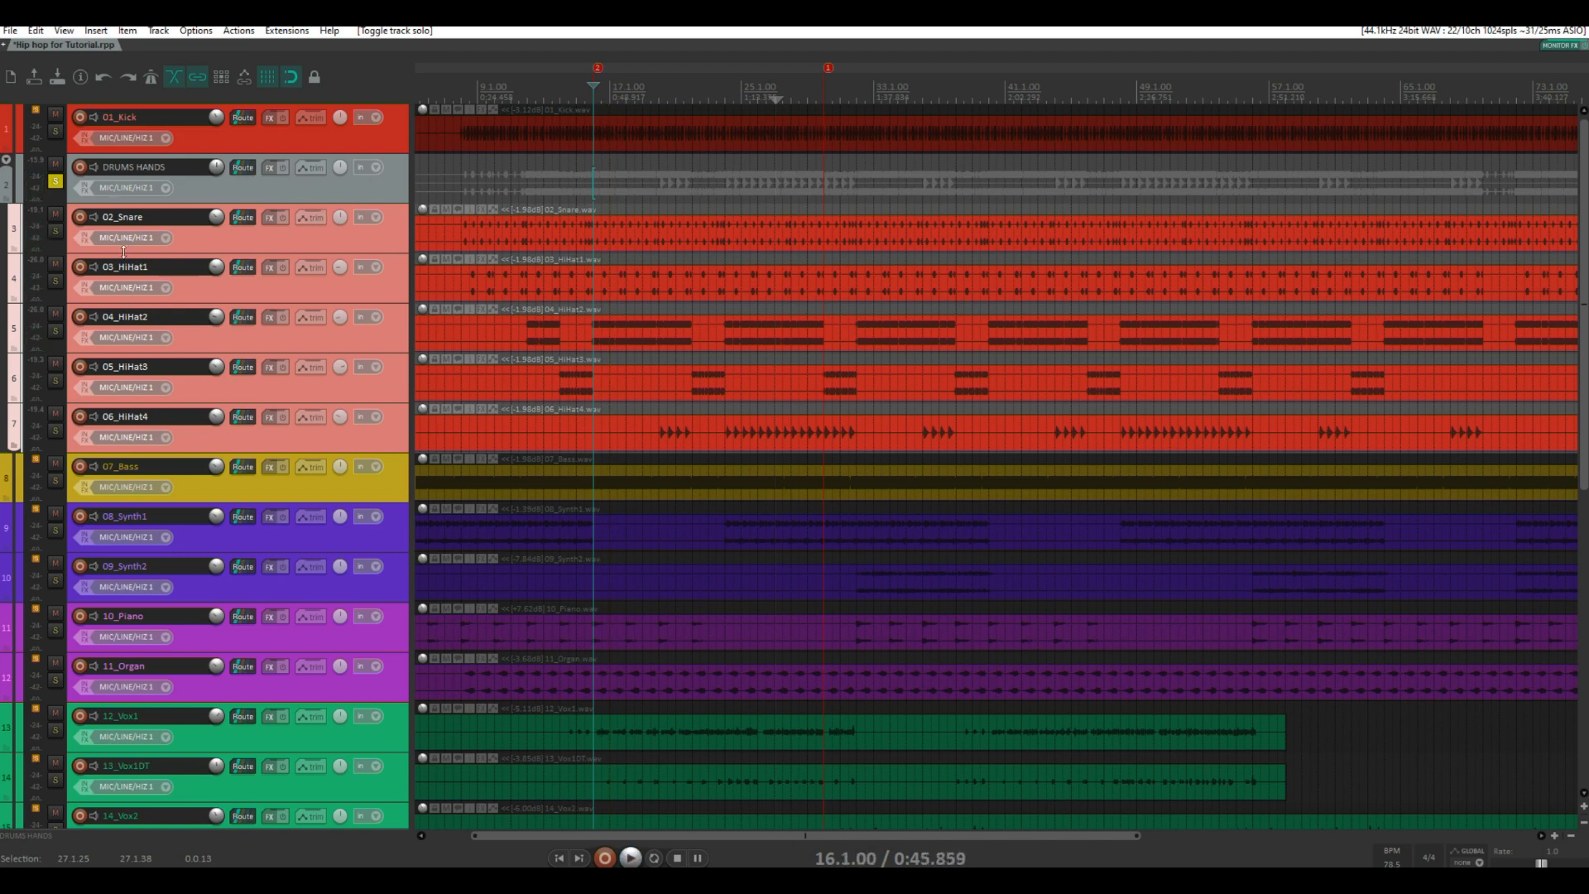
pyautogui.click(56, 180)
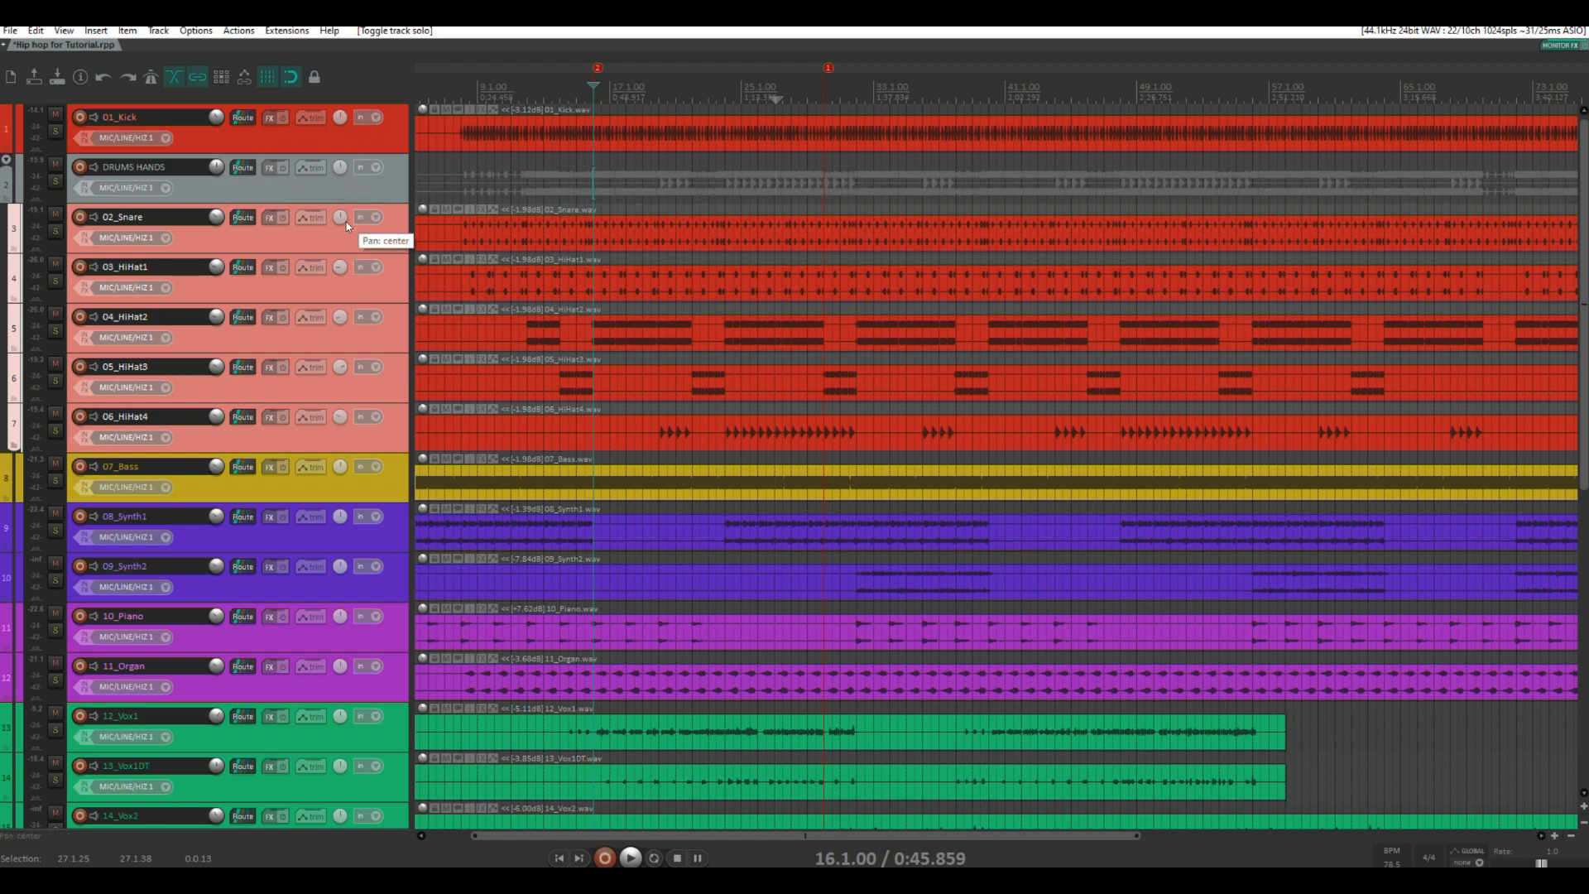
# Add the ReaDelay (Cockos) effect to the DRUMS HANDS folder track
pyautogui.click(265, 172)
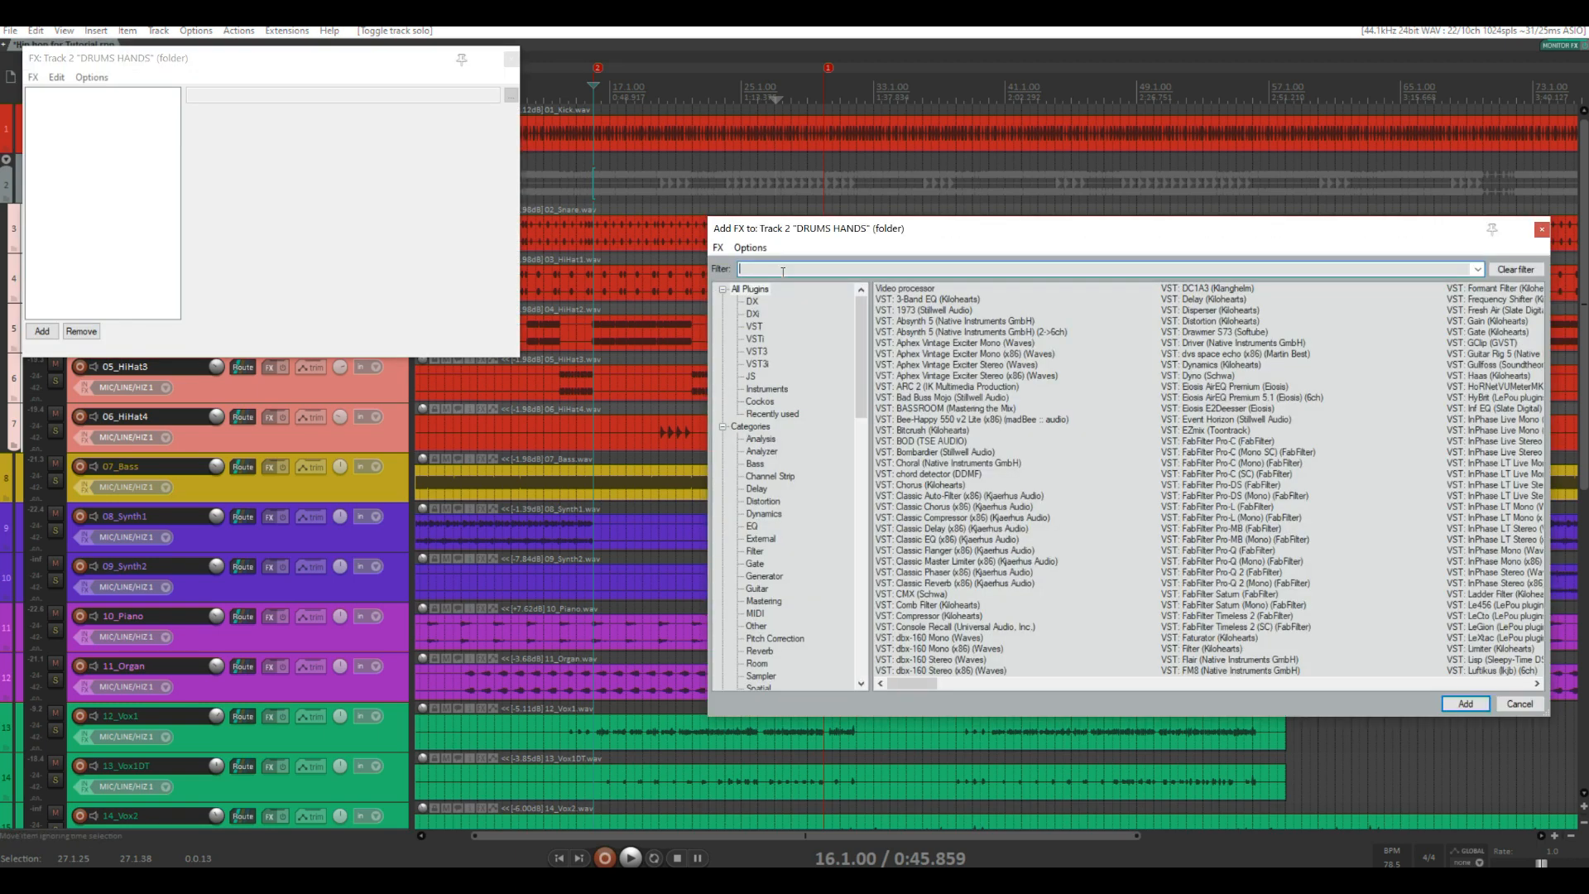
pyautogui.write('del')
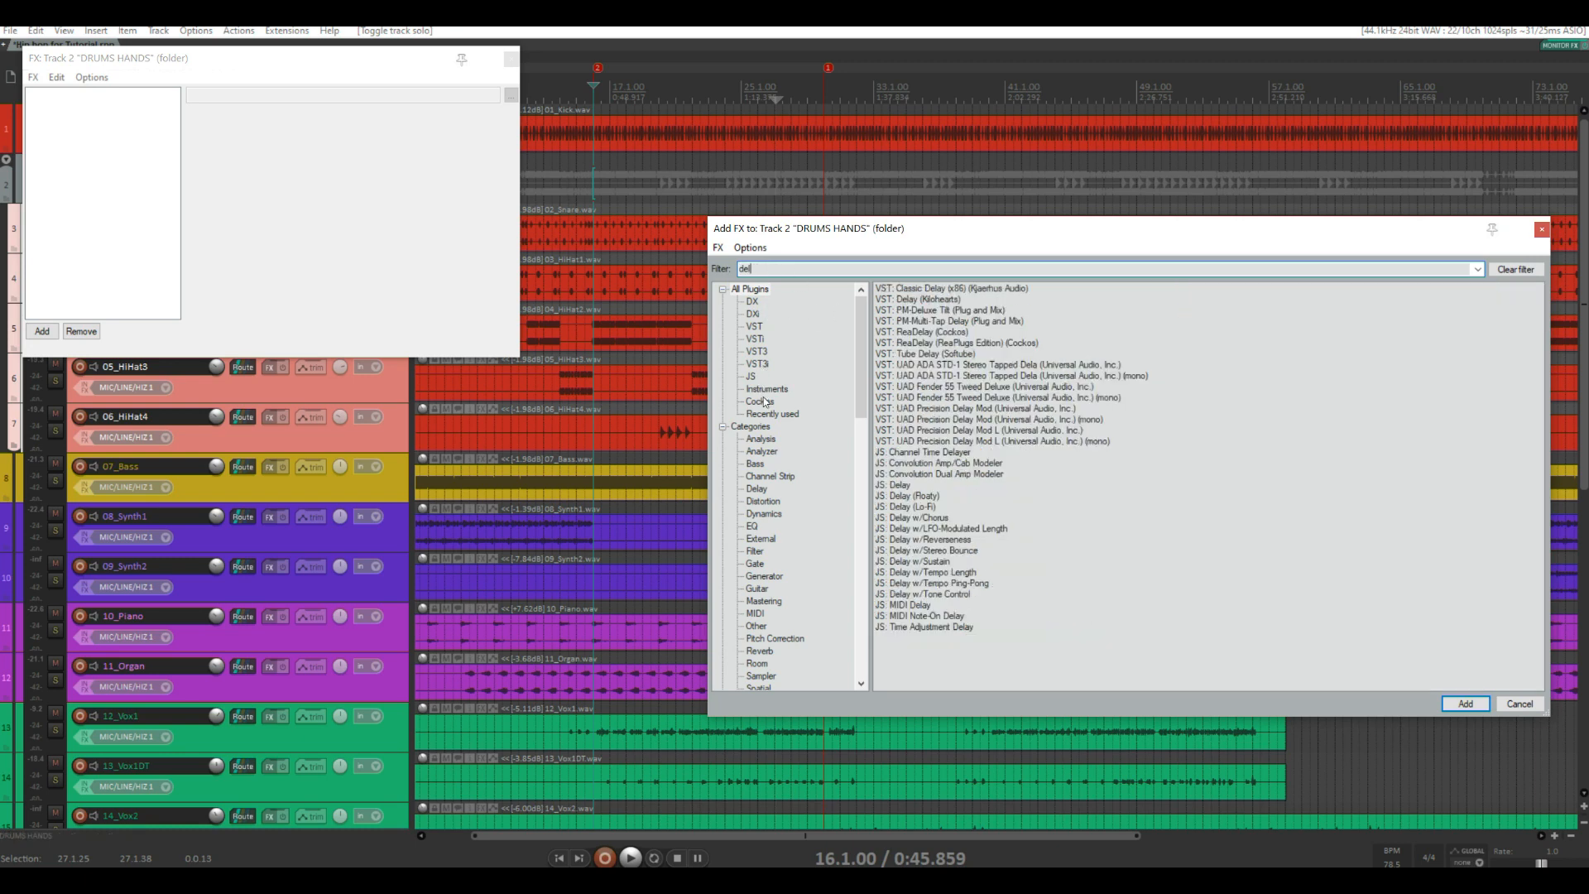
pyautogui.doubleClick(919, 332)
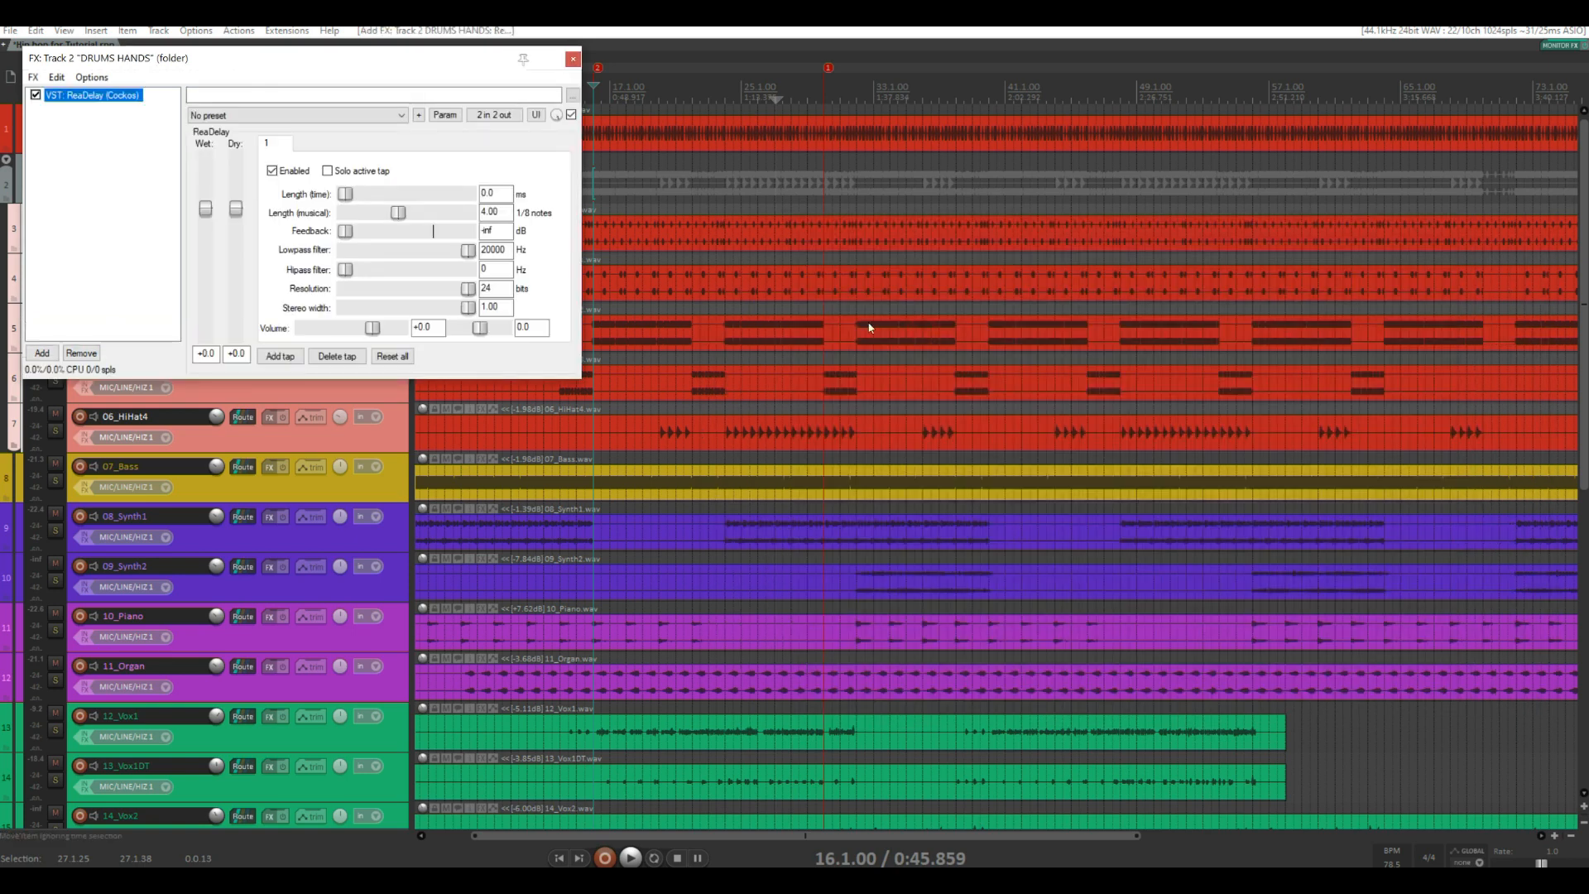
pyautogui.moveTo(479, 69); pyautogui.dragTo(1126, 116)
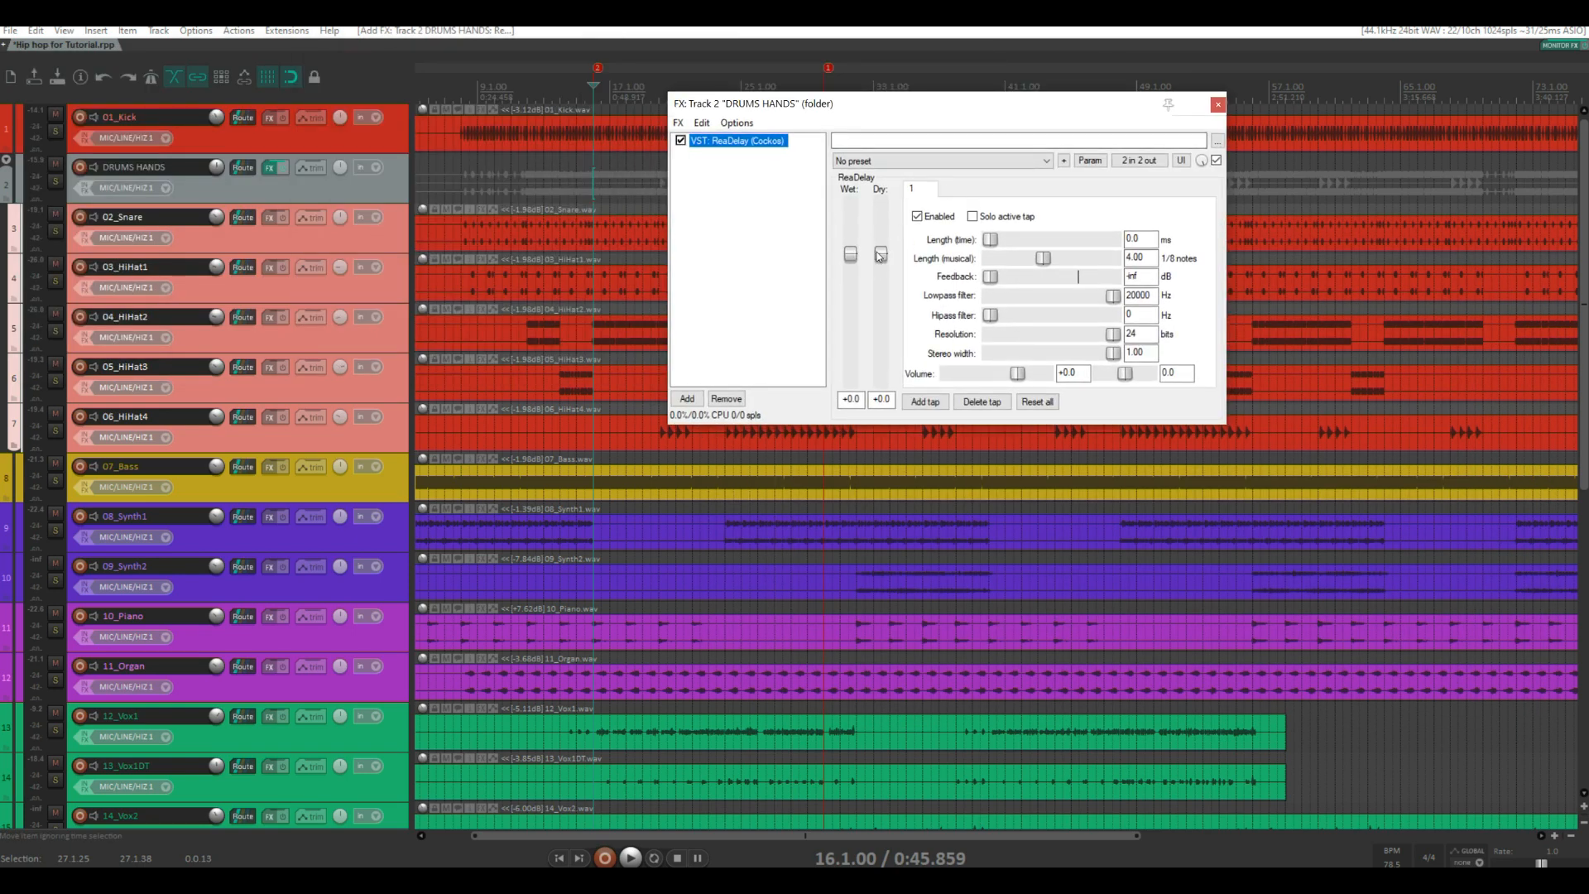
# Set ReaDelay's dry level to -inf and its musical length to 1 eighth note, and listen to the mix
pyautogui.moveTo(881, 254); pyautogui.dragTo(870, 531)
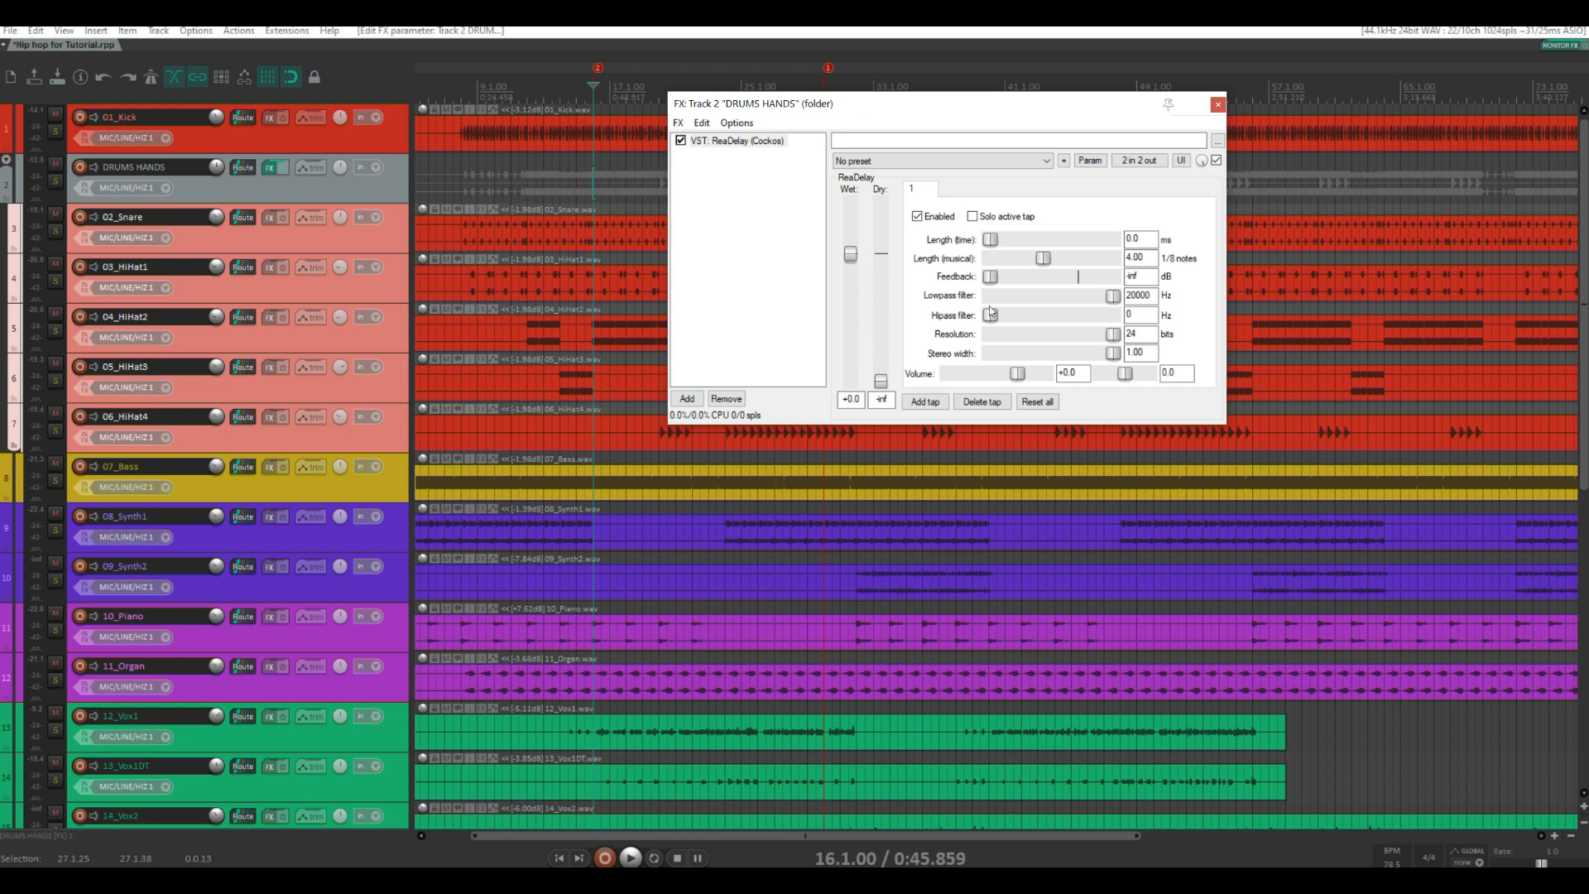
pyautogui.doubleClick(1134, 261)
pyautogui.write('1')
pyautogui.moveTo(915, 105); pyautogui.dragTo(892, 260)
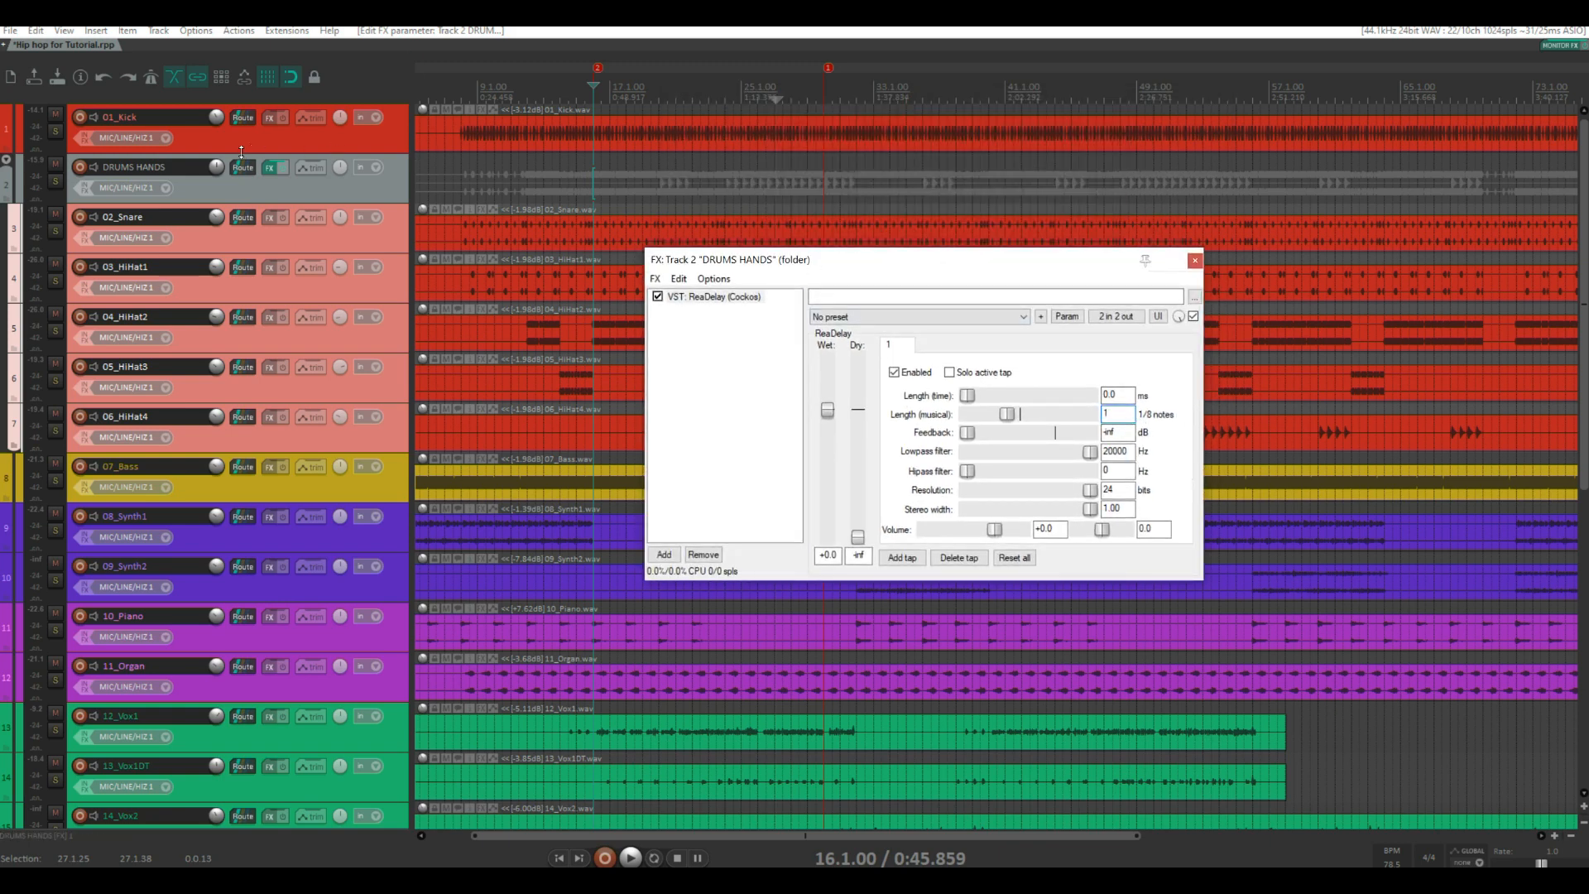
pyautogui.press('space')
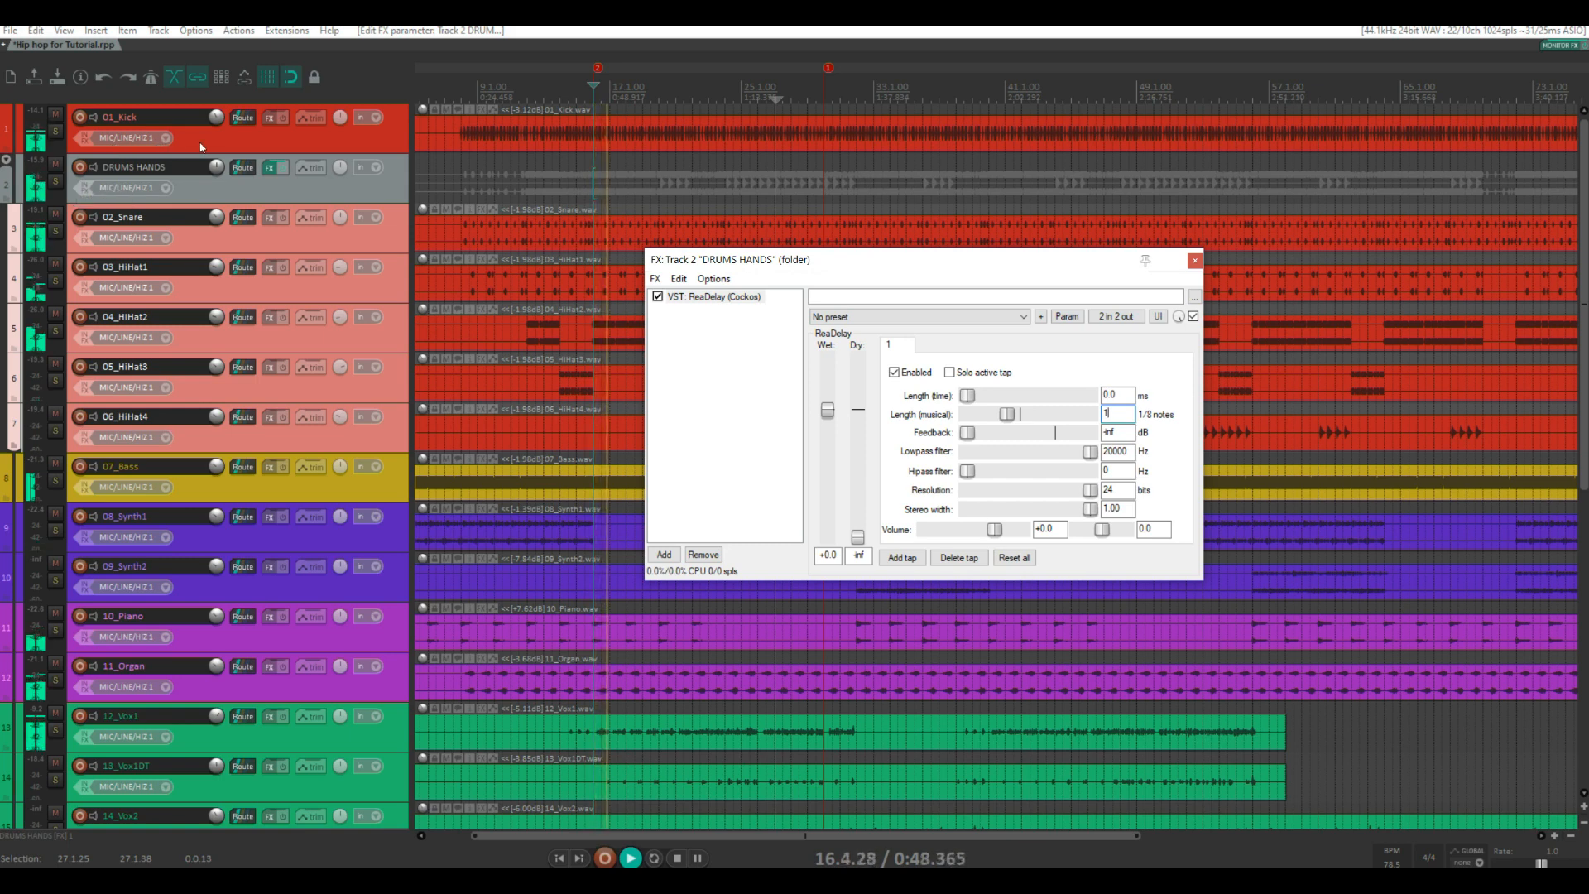
pyautogui.press('space')
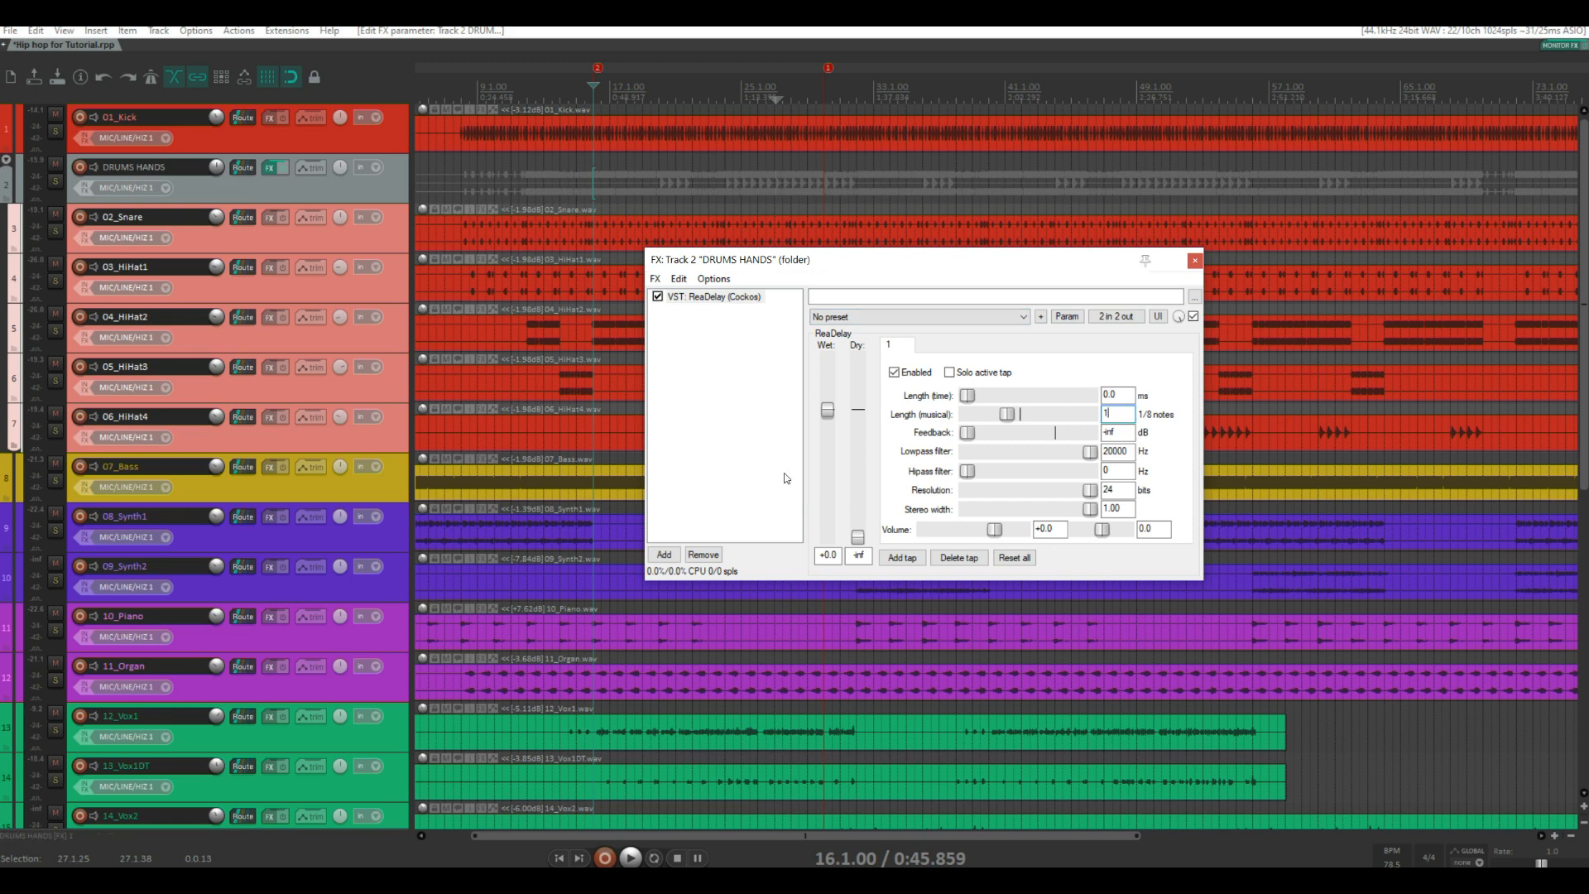
# Make the DRUMS HANDS track taller and try ReaDelay's overall wet mix at 50% and 0%
pyautogui.moveTo(898, 260); pyautogui.dragTo(875, 178)
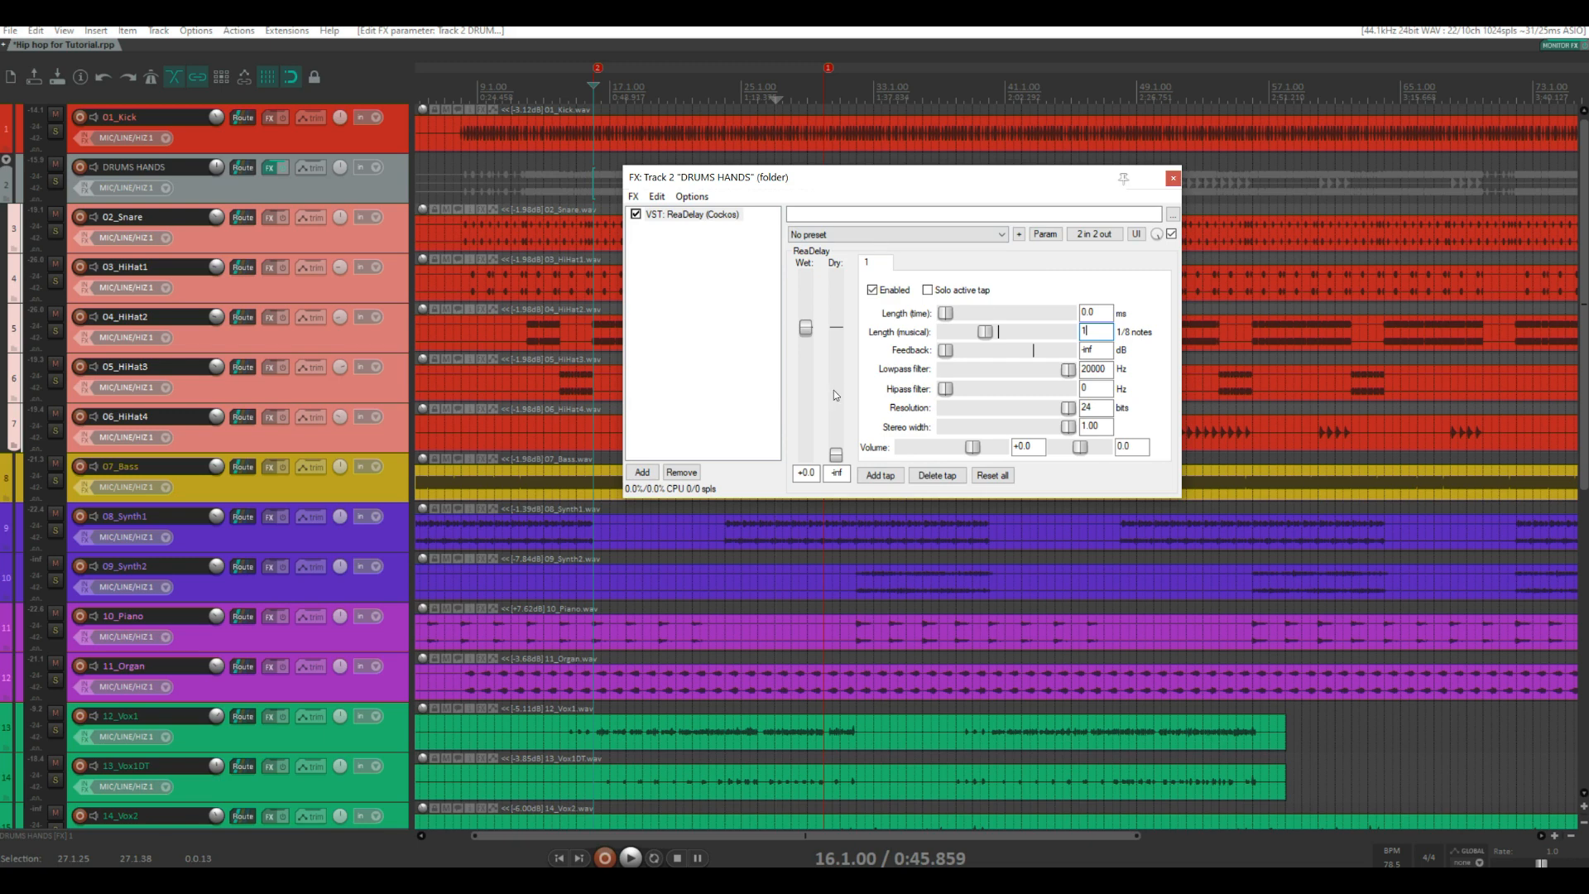
pyautogui.moveTo(360, 204); pyautogui.dragTo(360, 279)
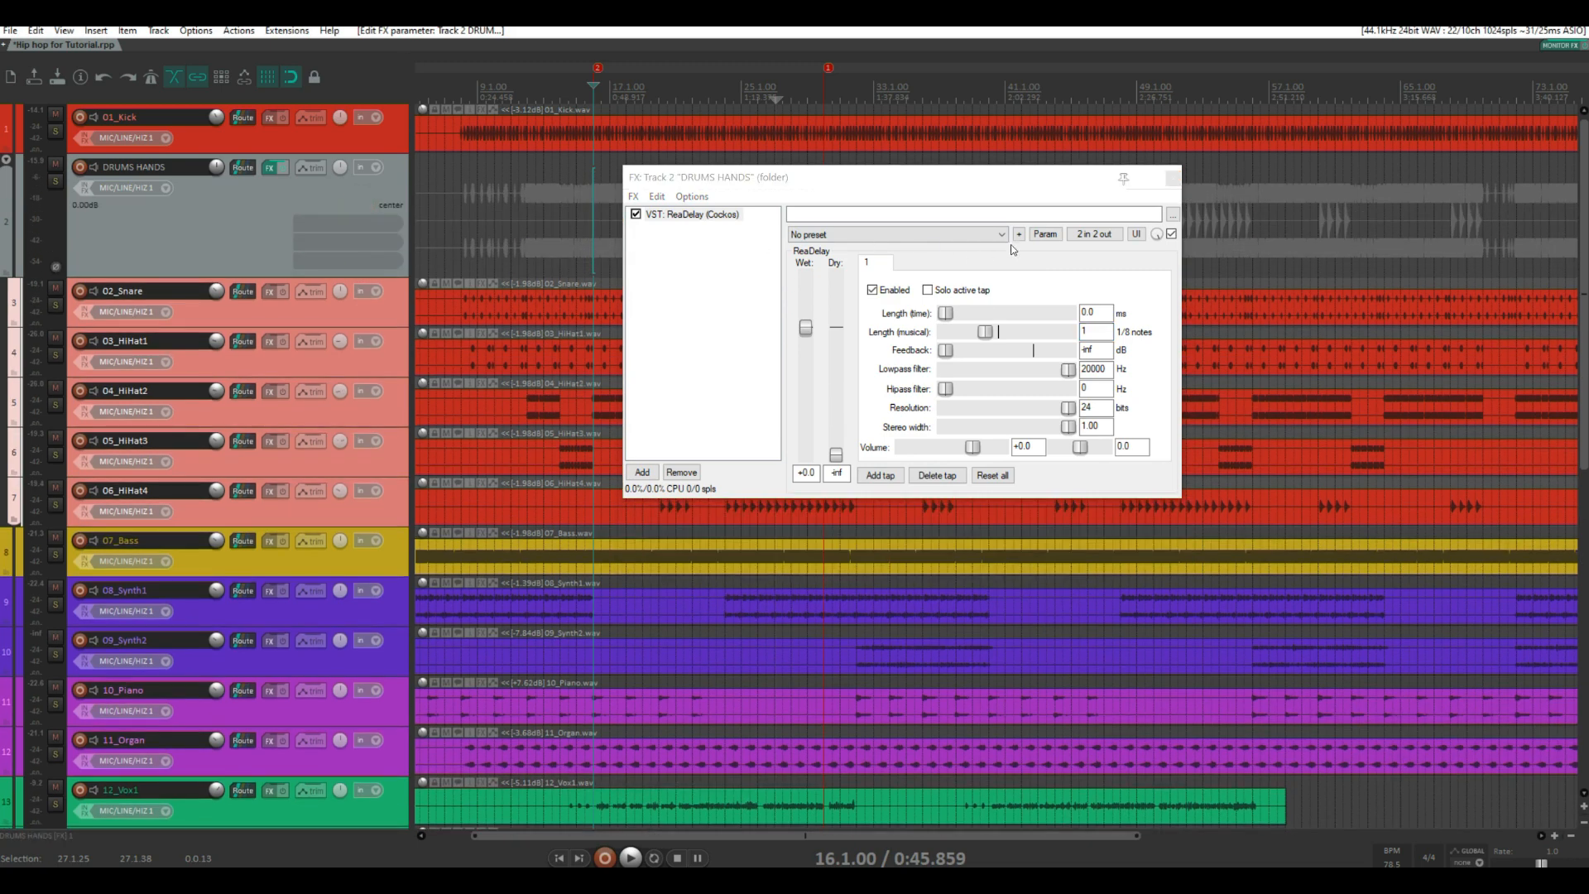
pyautogui.click(1158, 233)
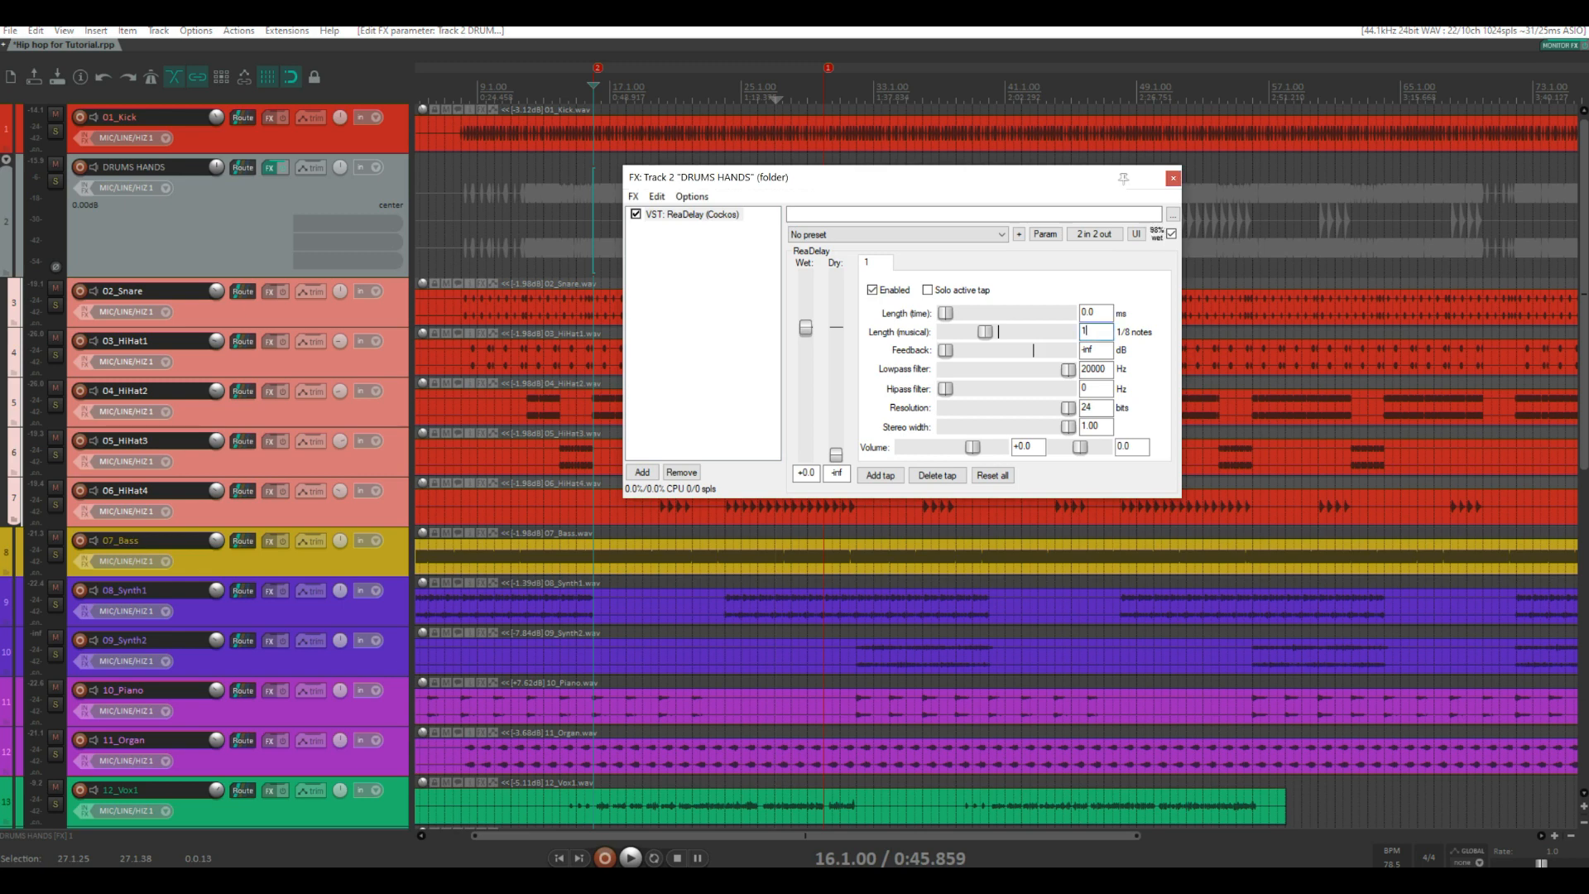
pyautogui.moveTo(1157, 234); pyautogui.dragTo(1157, 241)
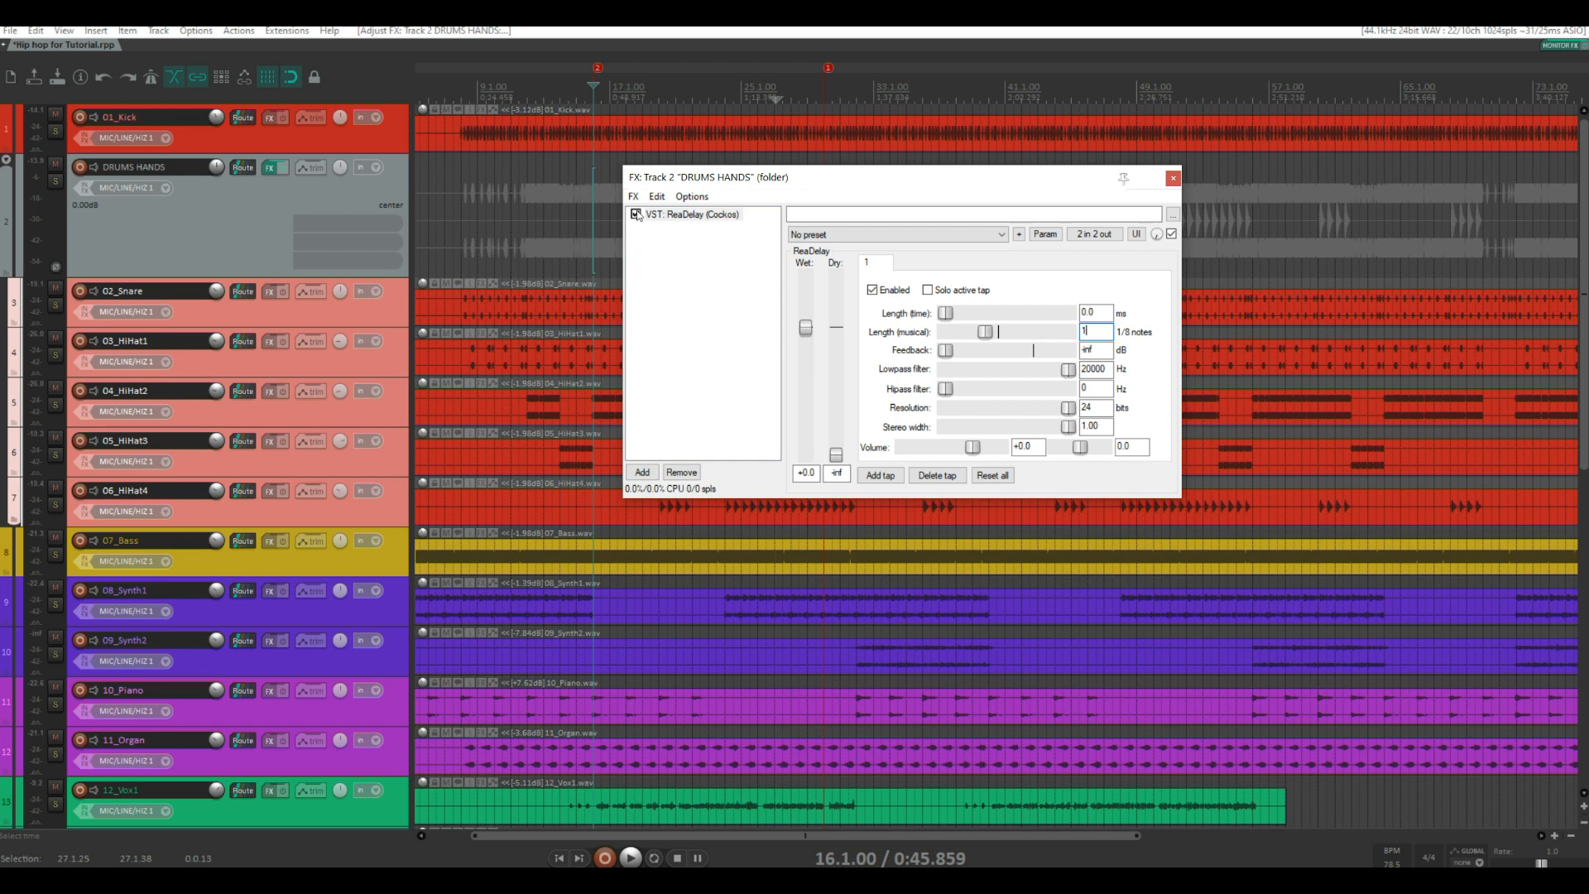
pyautogui.moveTo(1158, 237); pyautogui.dragTo(1157, 237)
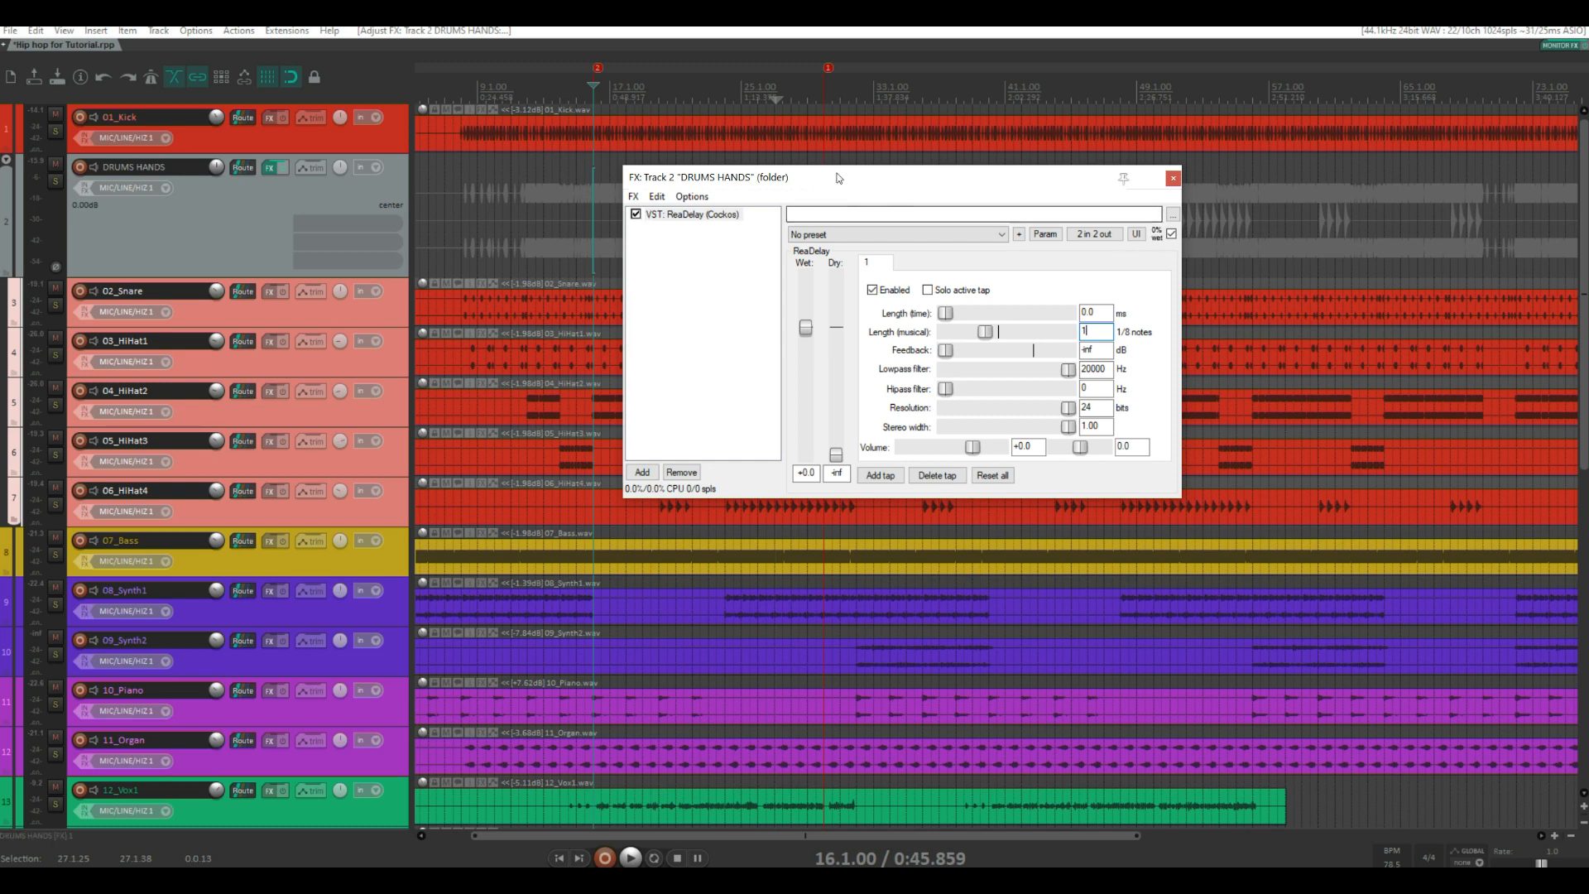
pyautogui.moveTo(840, 178); pyautogui.dragTo(839, 264)
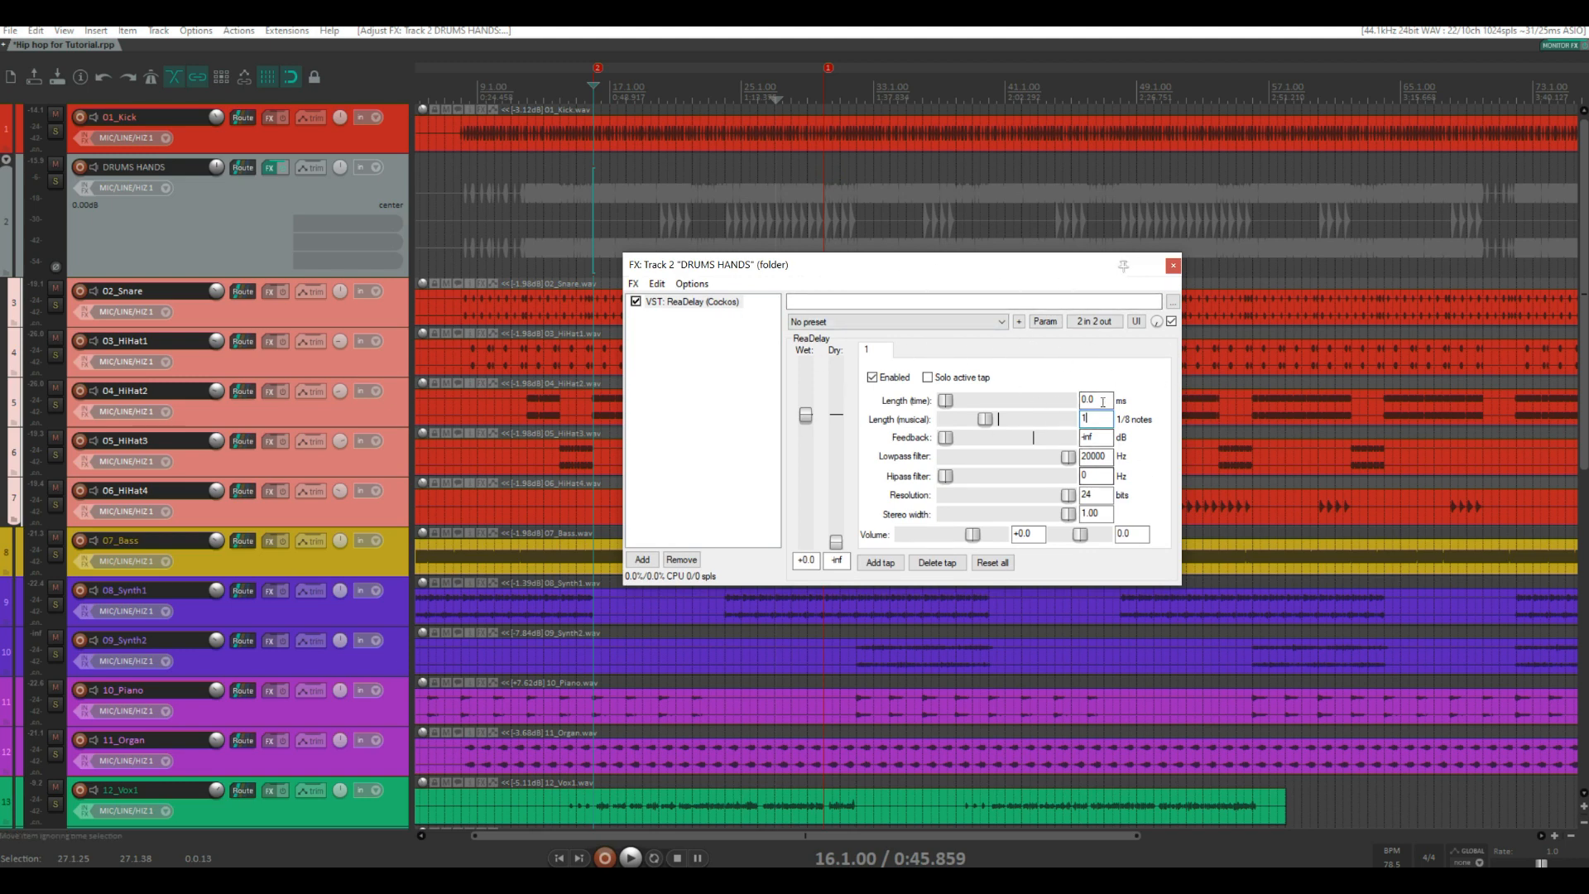
# Audition the DRUMS HANDS folder in solo with ReaDelay bypassed and enabled, and unsolo it
pyautogui.press('space')
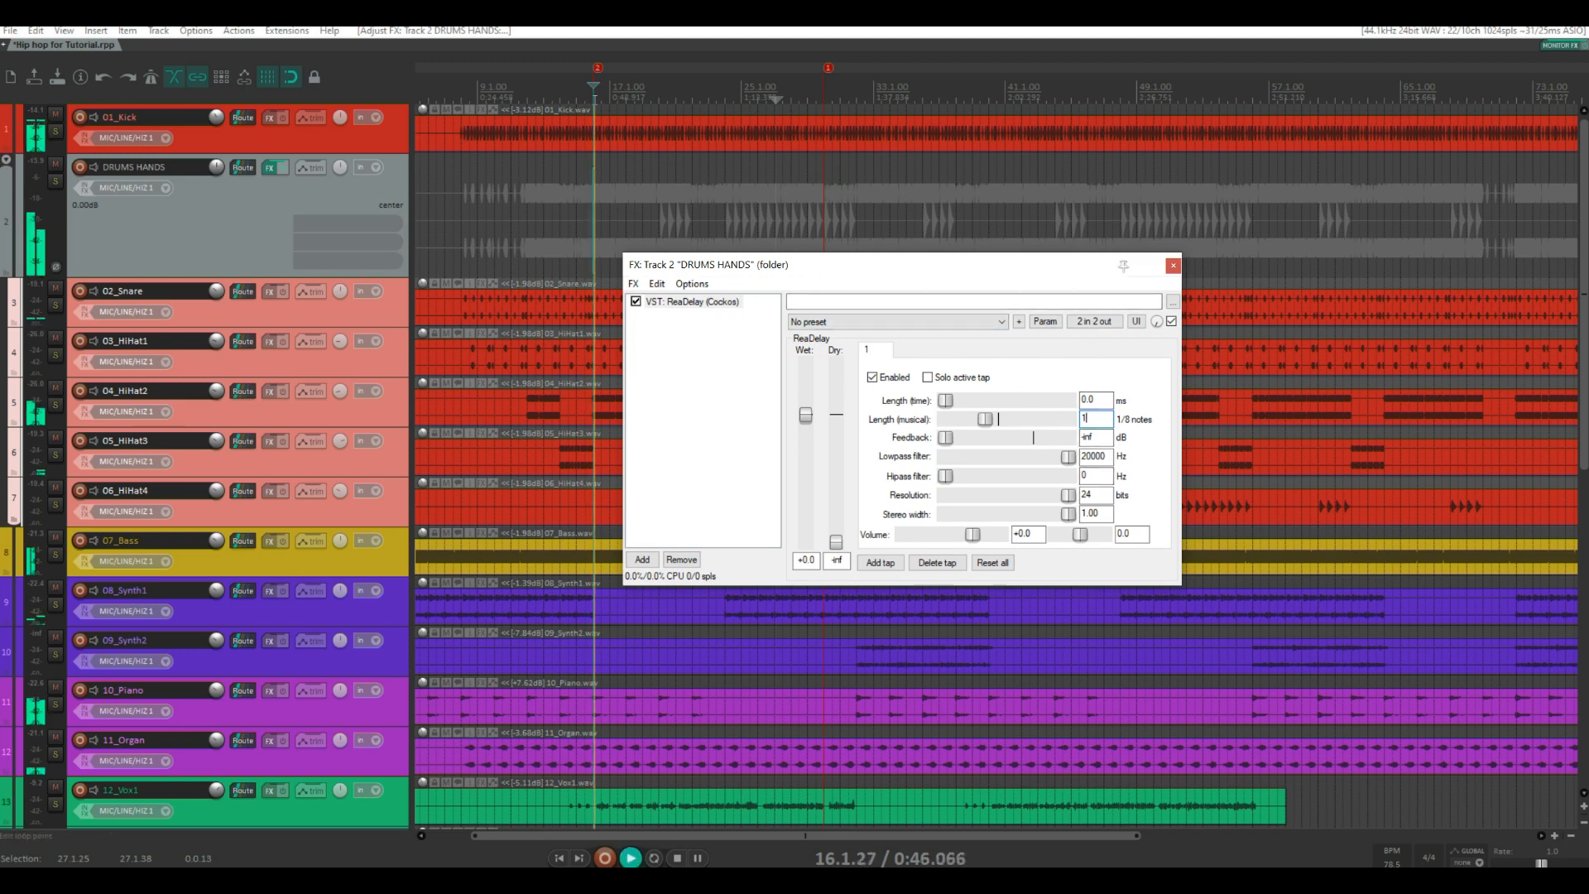
pyautogui.click(56, 180)
pyautogui.click(638, 305)
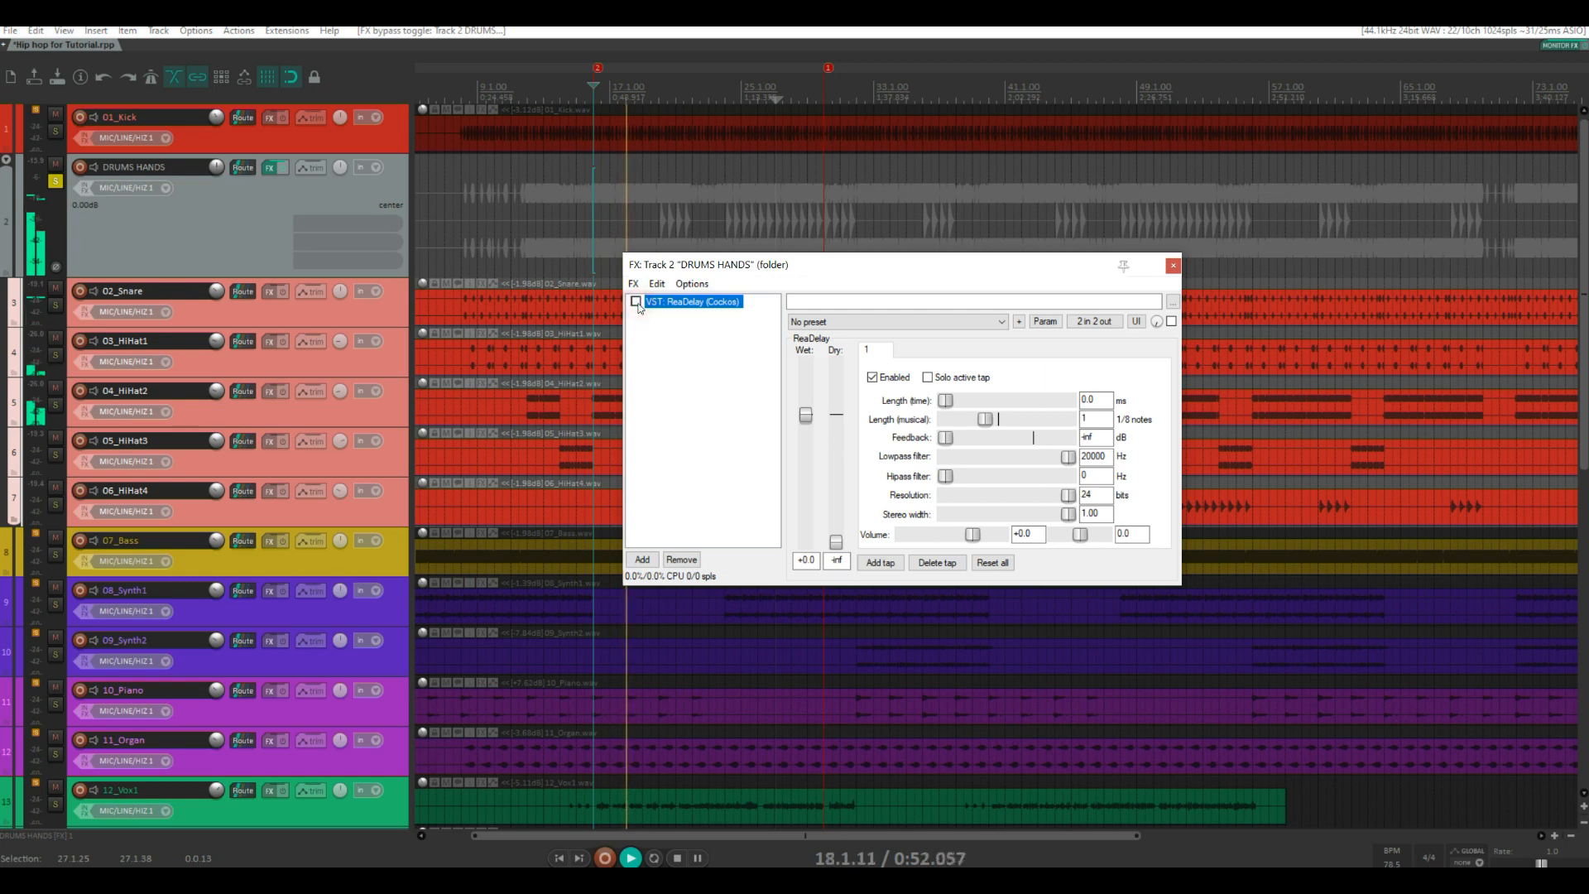
pyautogui.press('space')
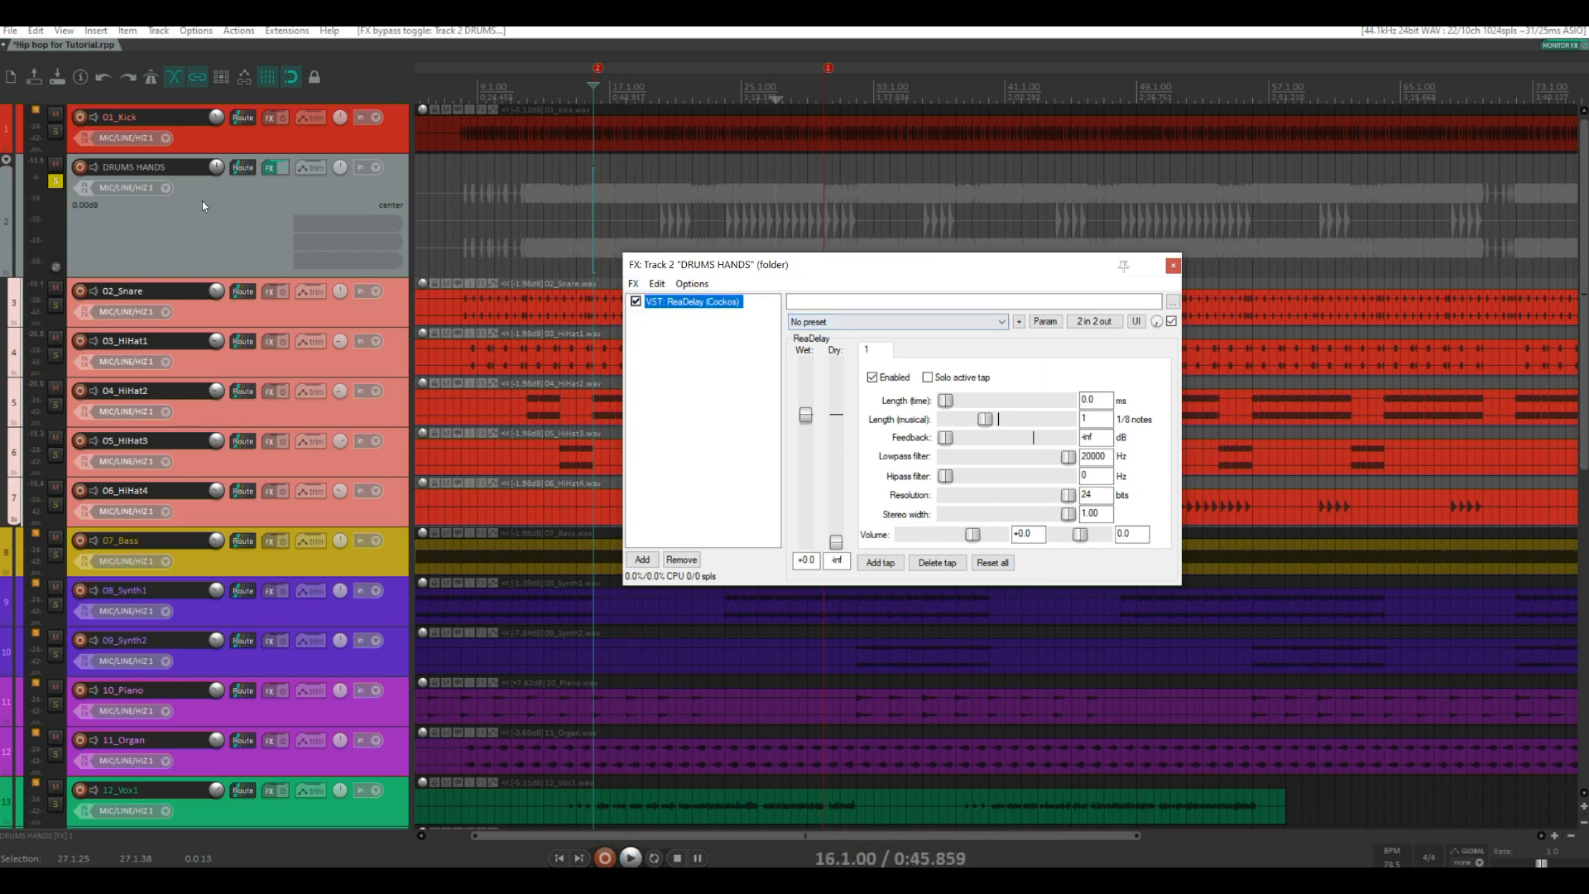
pyautogui.click(56, 180)
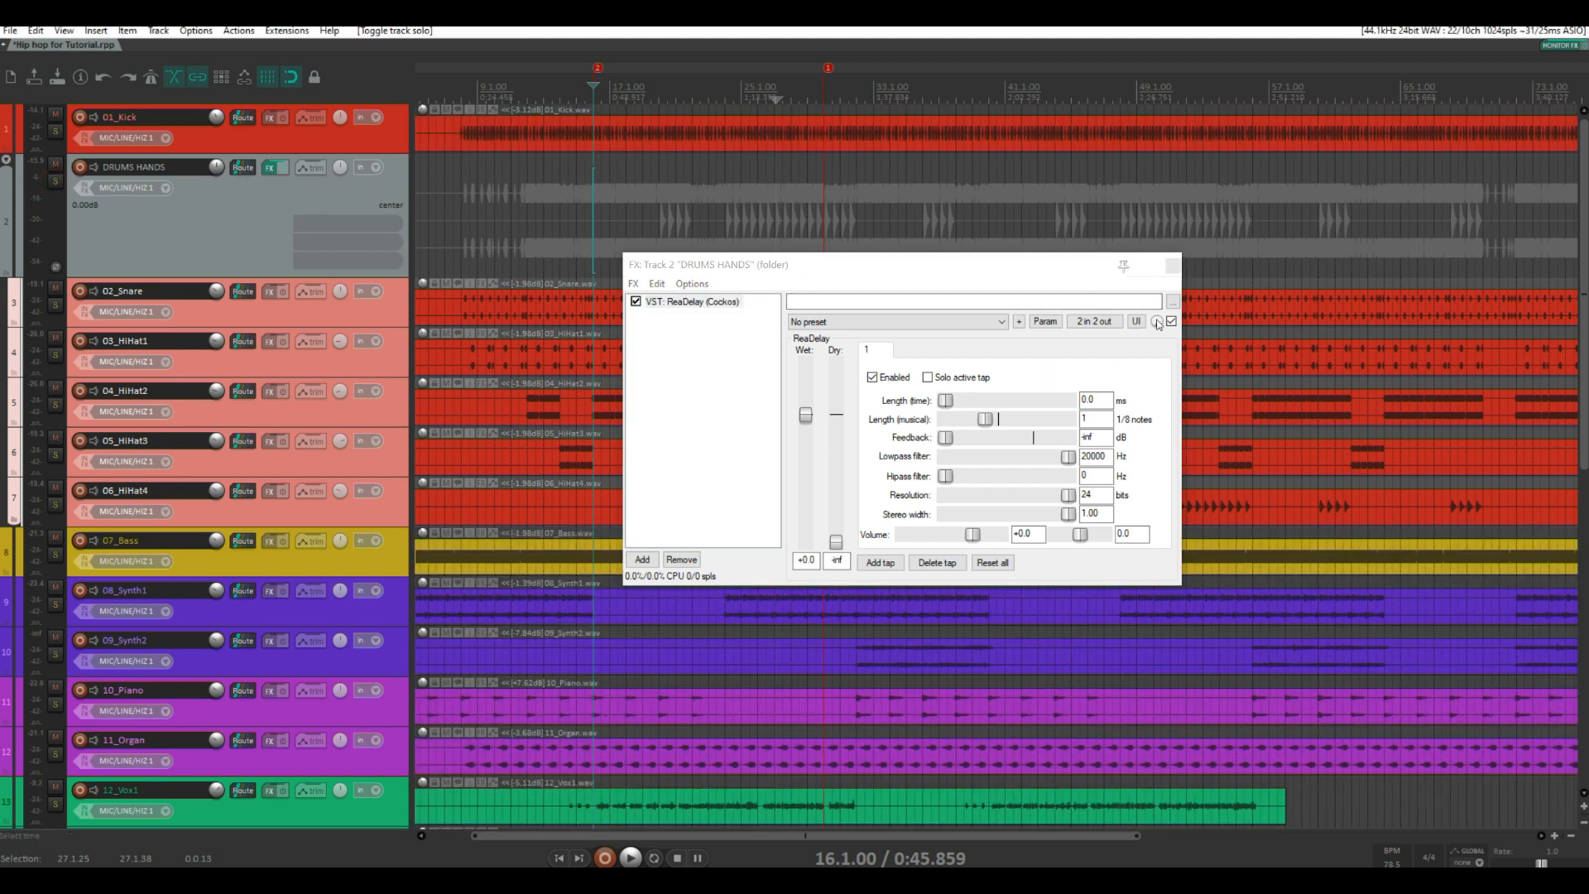
# Show the track envelope for ReaDelay's overall Wet parameter on the DRUMS HANDS track and close the effect window
pyautogui.moveTo(1157, 321); pyautogui.dragTo(1157, 298)
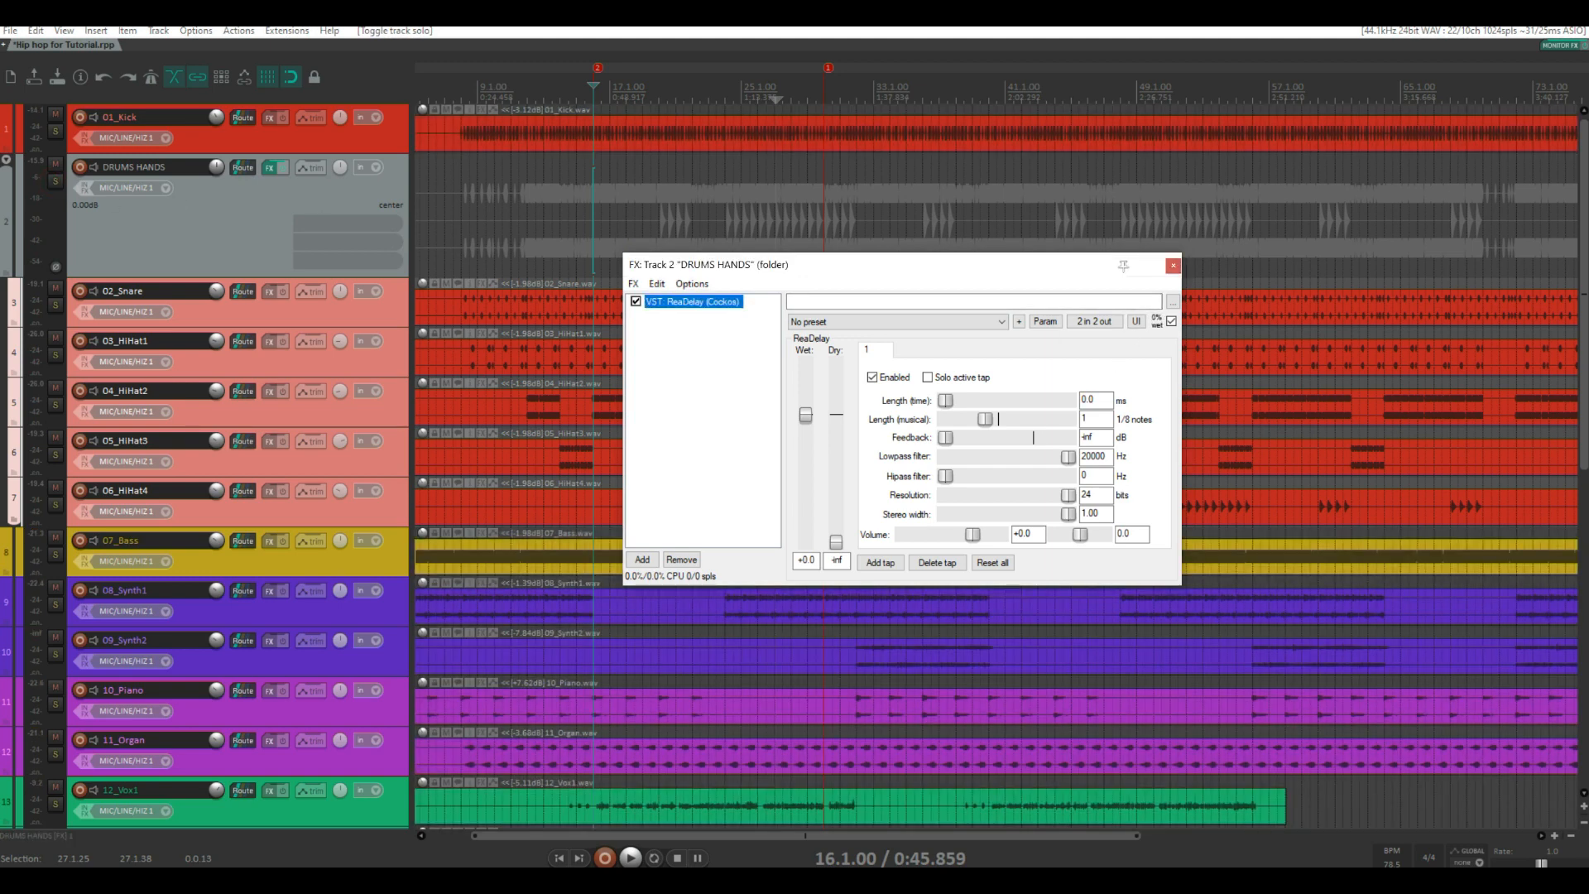
pyautogui.moveTo(999, 265); pyautogui.dragTo(810, 235)
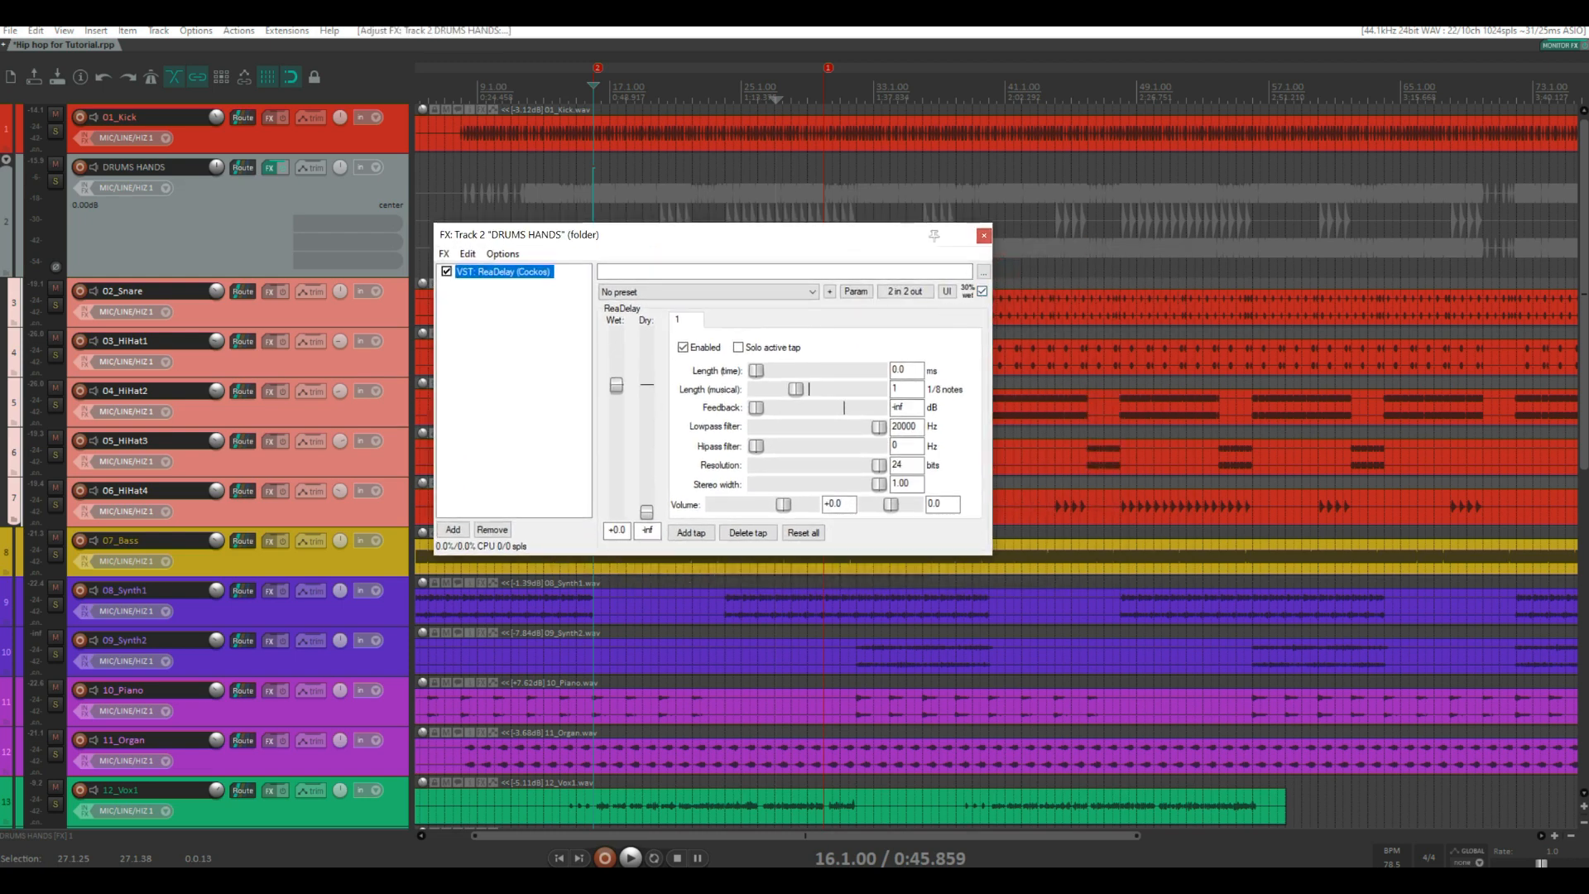
pyautogui.click(853, 292)
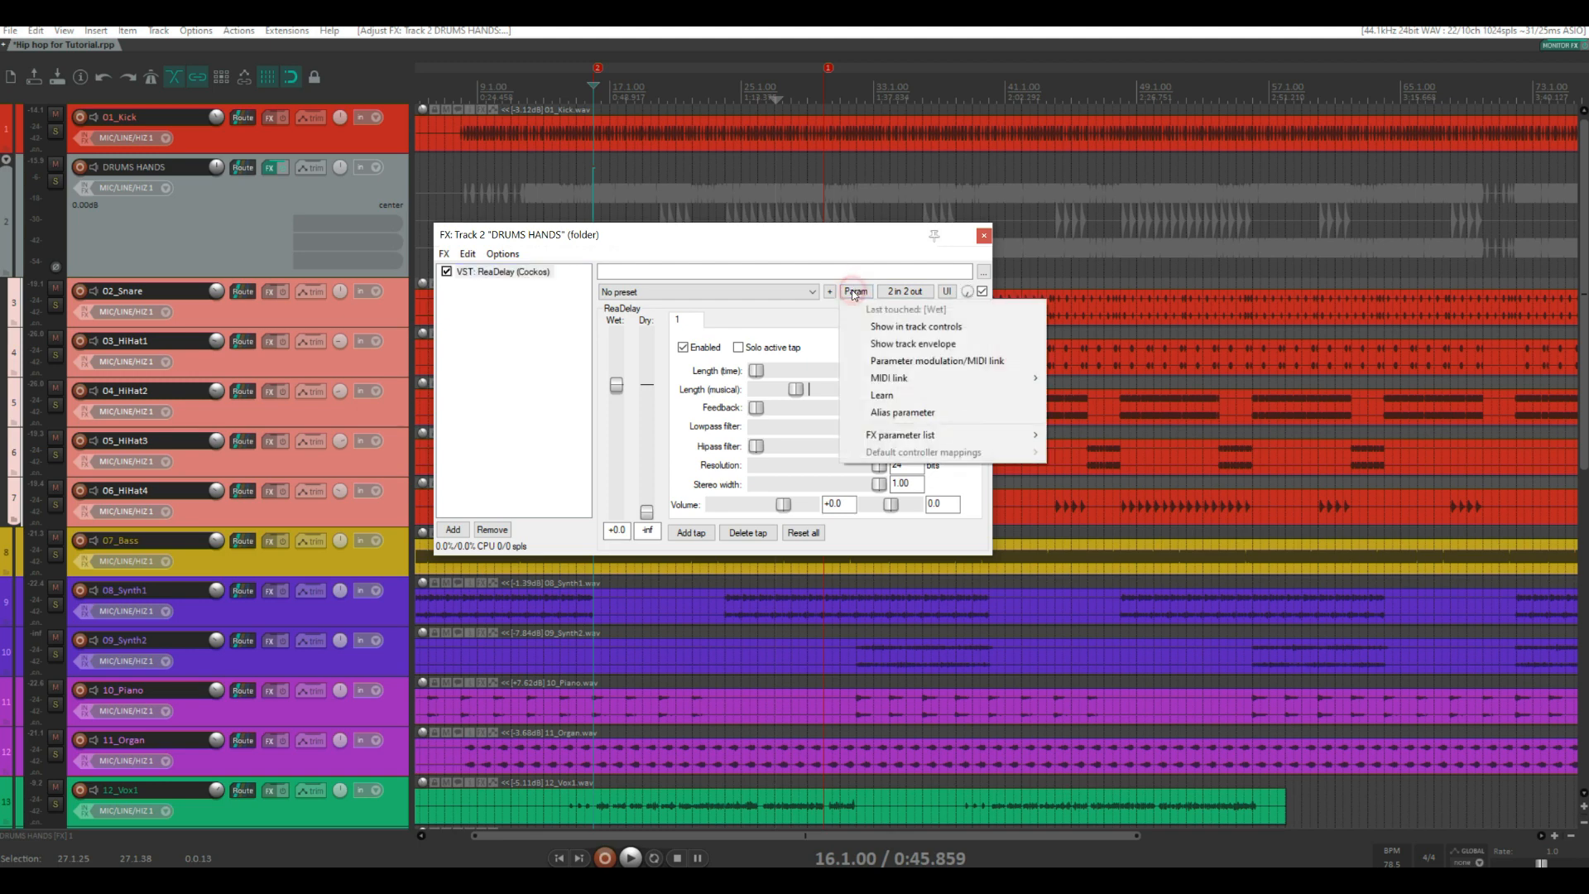
pyautogui.click(909, 342)
pyautogui.moveTo(980, 238); pyautogui.dragTo(1345, 253)
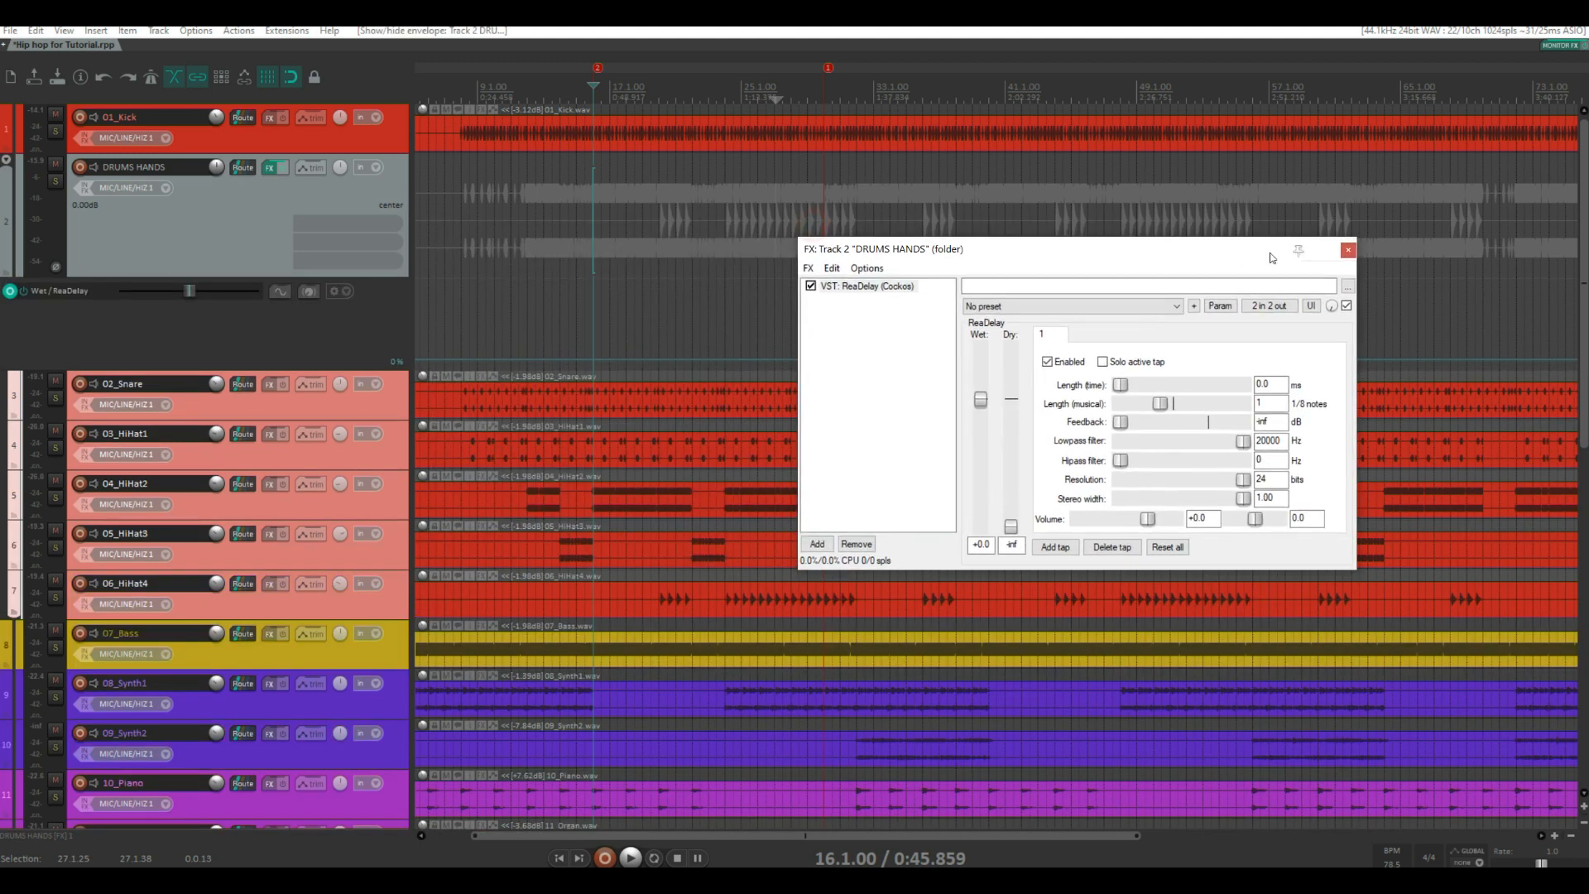
pyautogui.click(1346, 250)
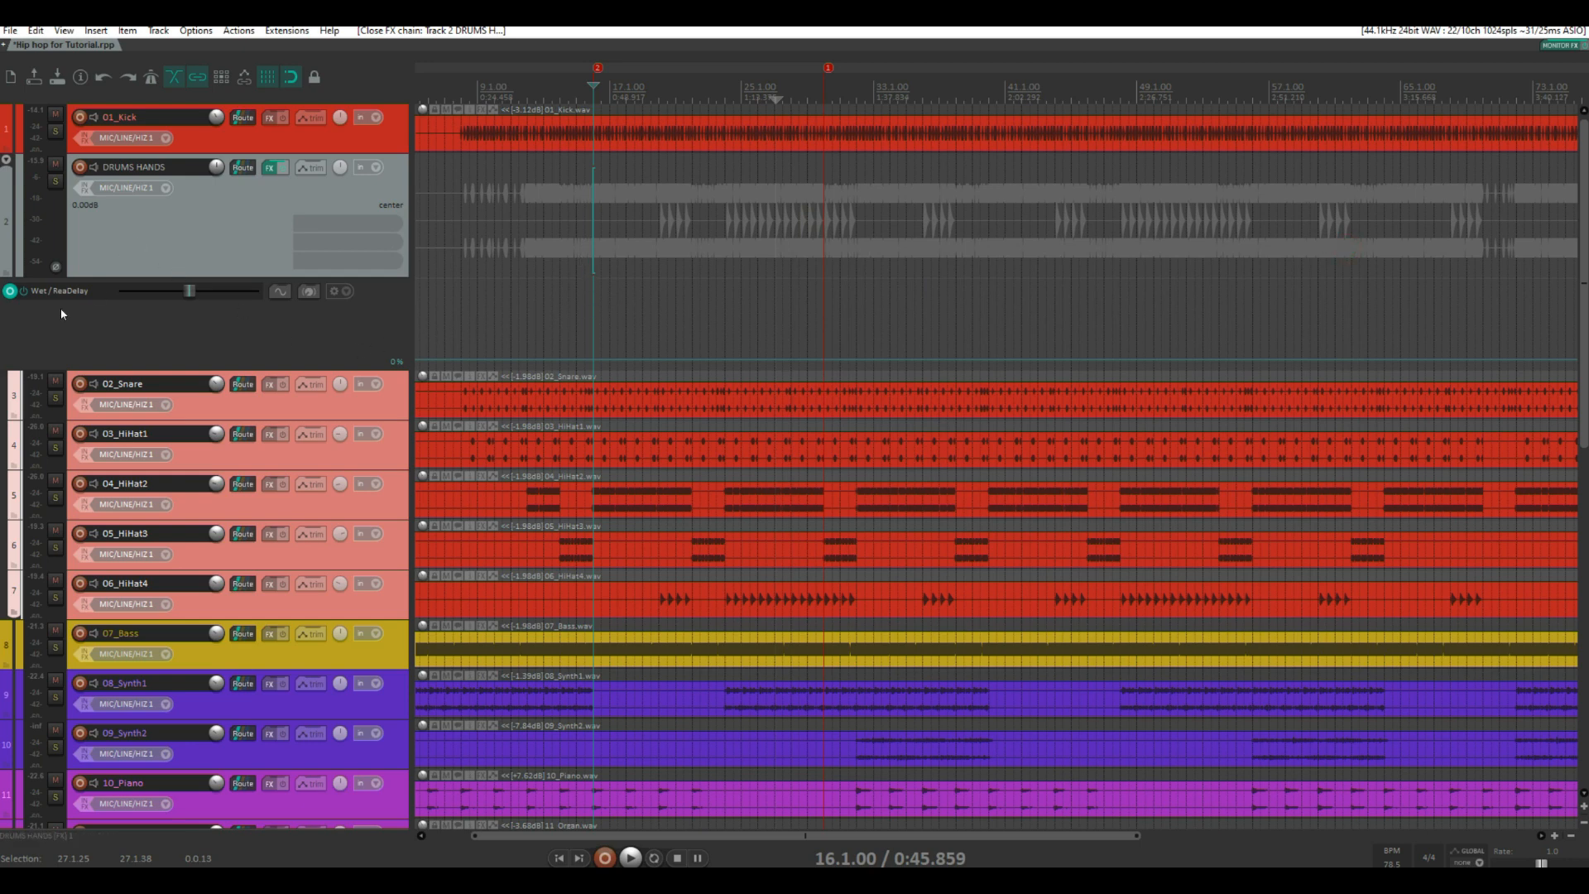
# Listen to the mix from bar 16 and make a time selection from 19.1.00 to 20.1.00
pyautogui.scroll(8, 580, 169)
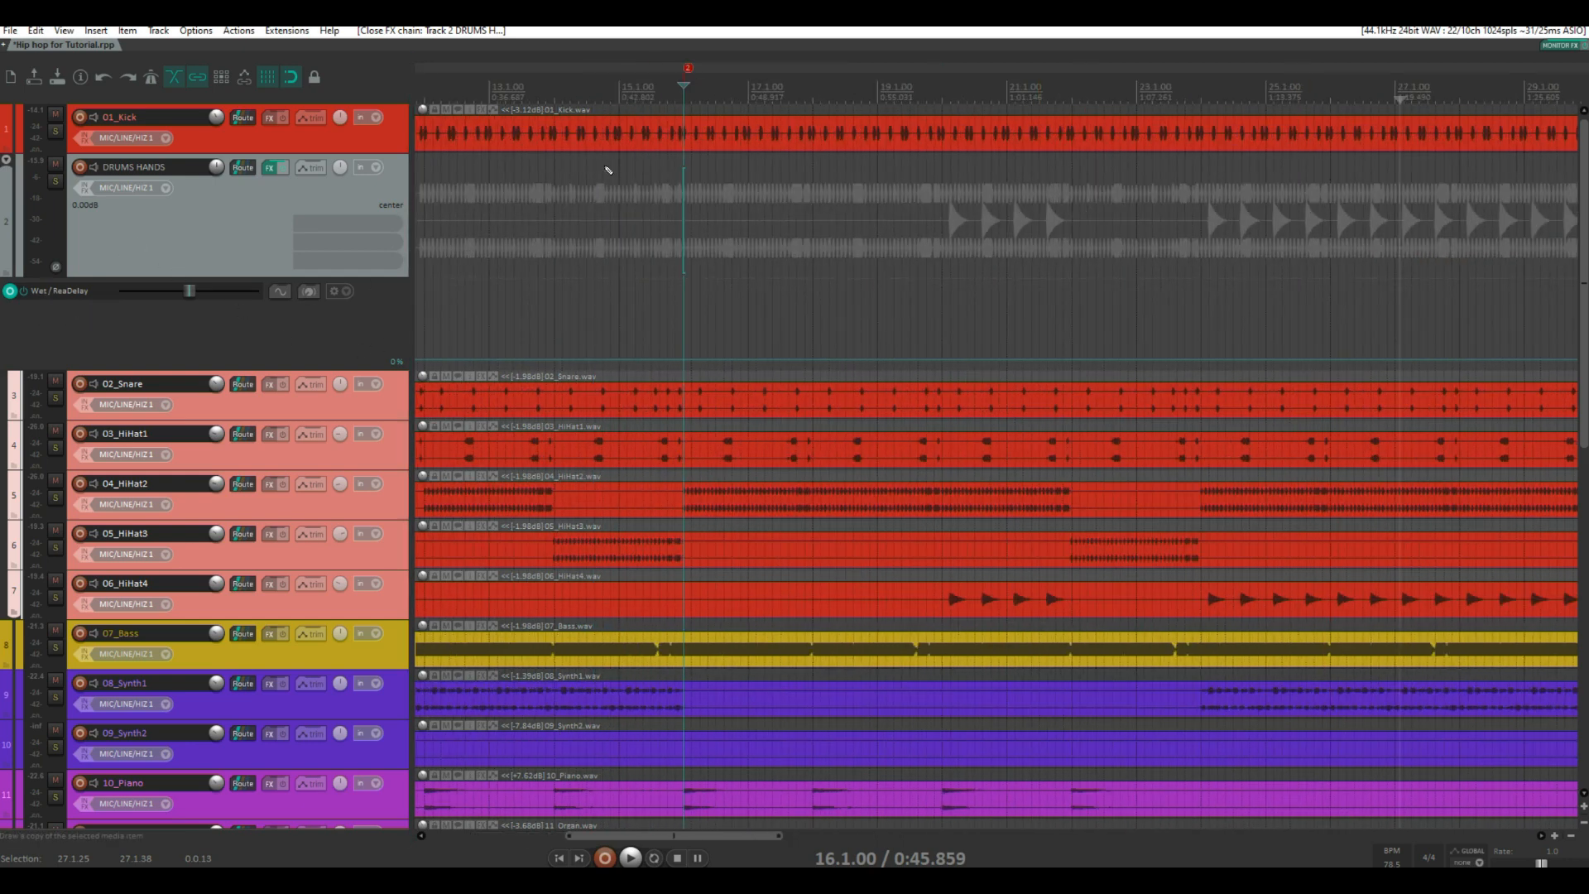
pyautogui.scroll(-6, 674, 169)
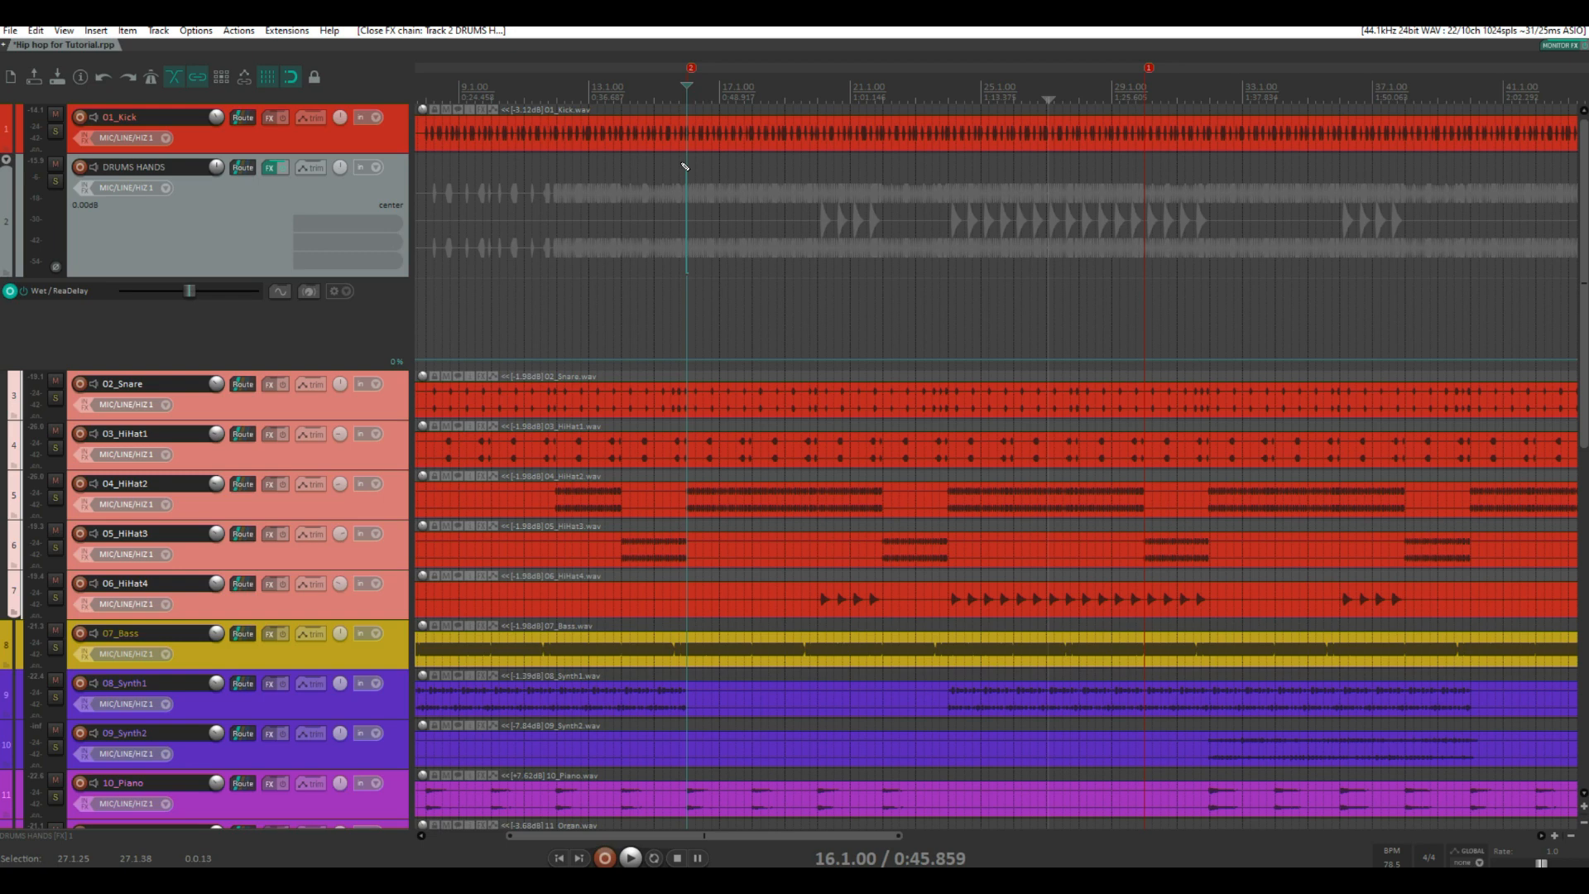
pyautogui.press('space')
pyautogui.scroll(4, 711, 161)
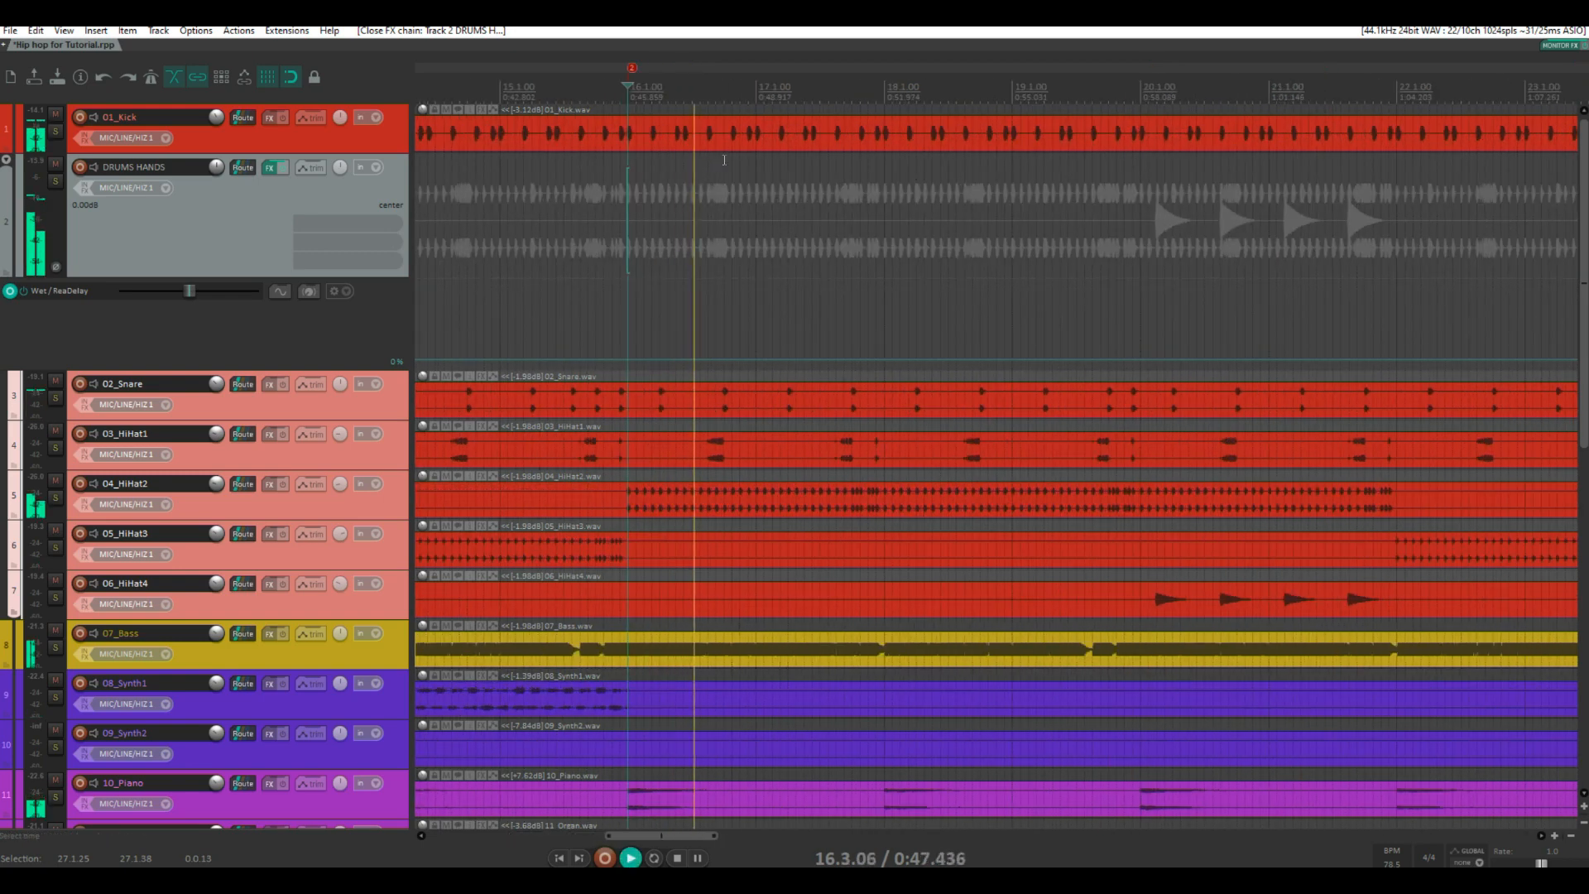
pyautogui.scroll(2, 788, 158)
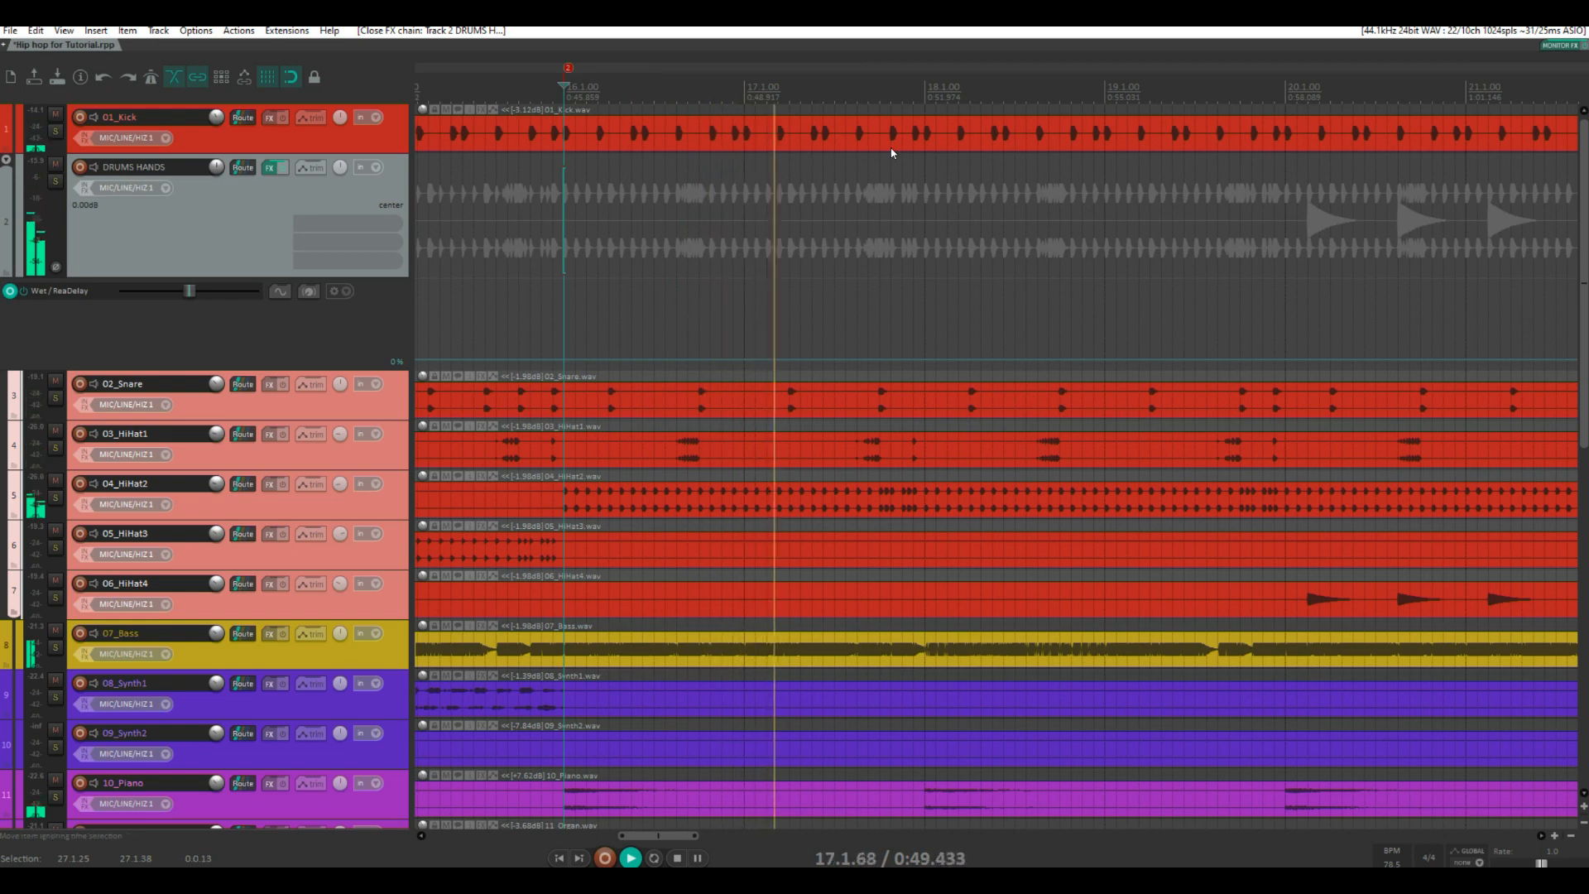
pyautogui.scroll(-2, 910, 155)
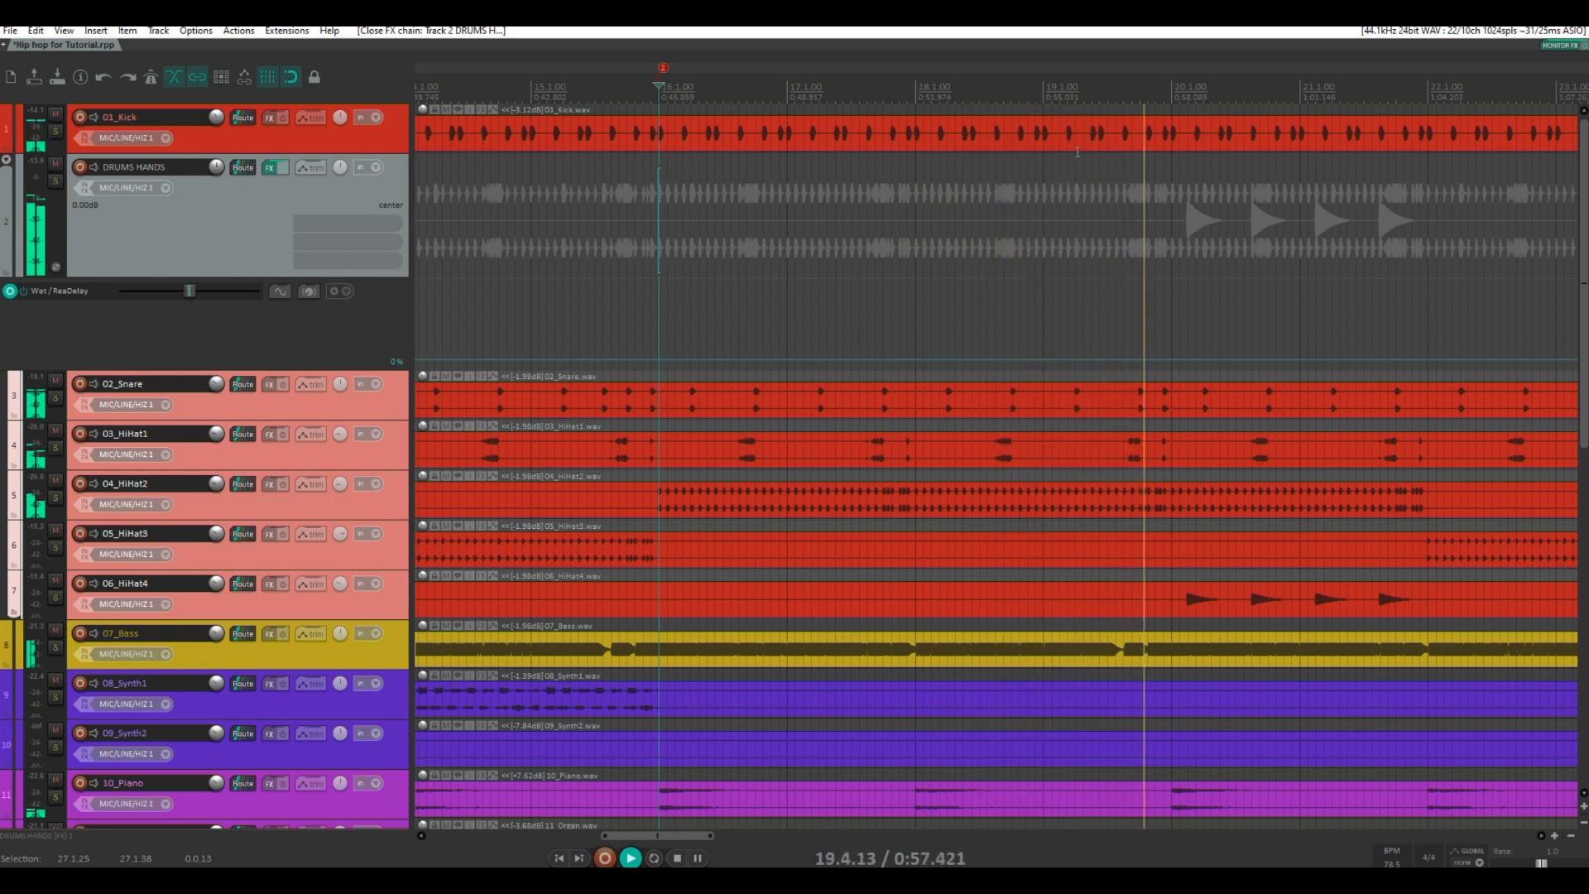
pyautogui.press('space')
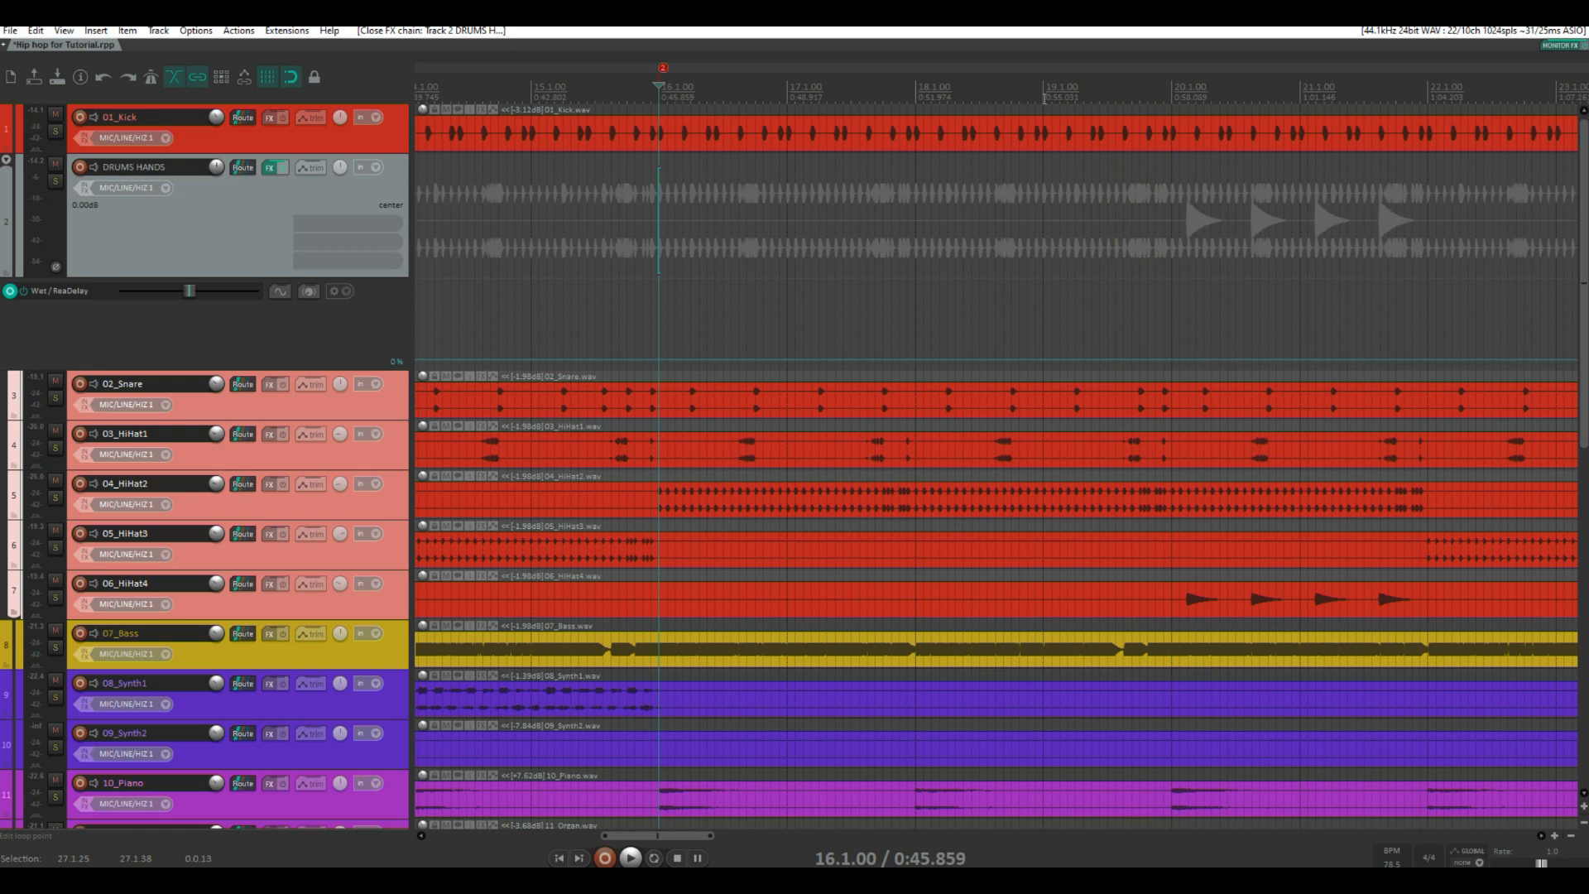
pyautogui.moveTo(1044, 97); pyautogui.dragTo(1168, 106)
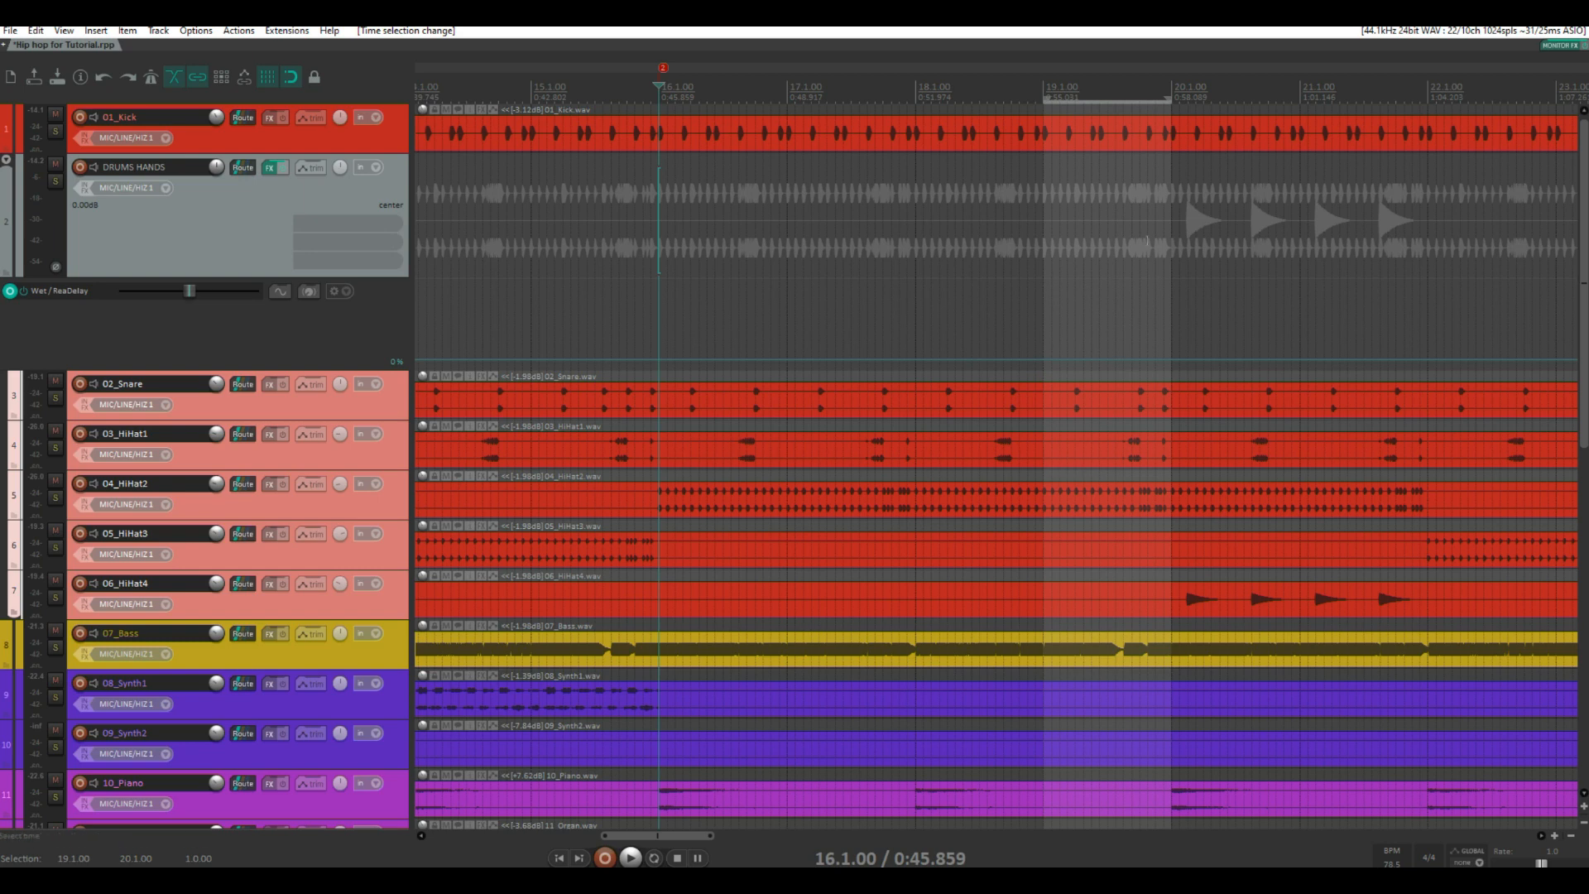
# Set the grid line spacing to 1/32 in the Snap/Grid Settings
pyautogui.scroll(3, 844, 75)
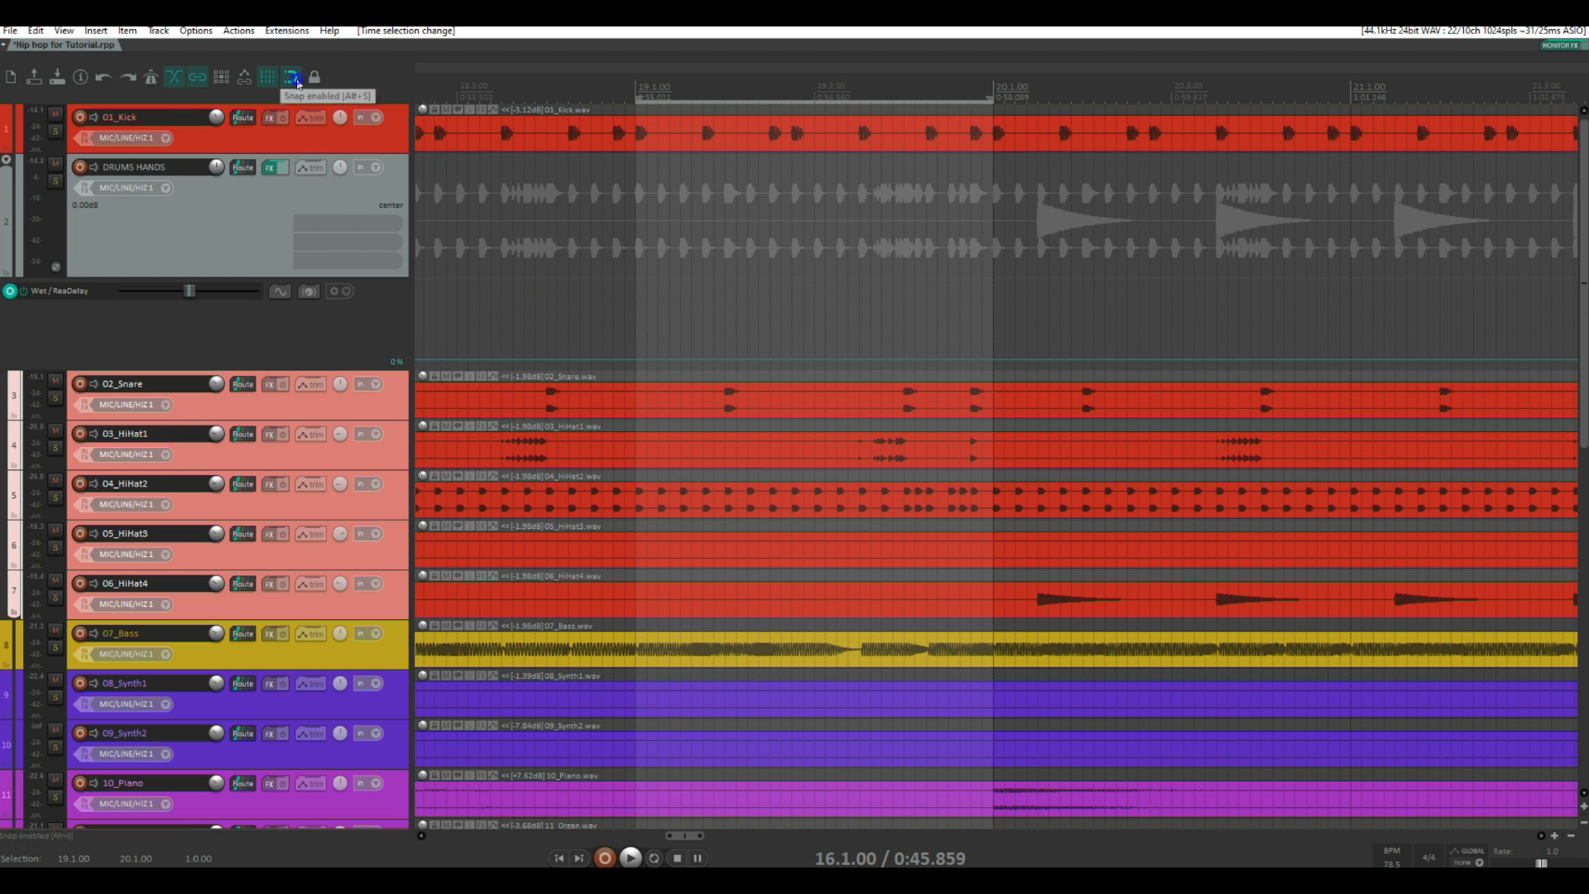
pyautogui.rightClick(290, 77)
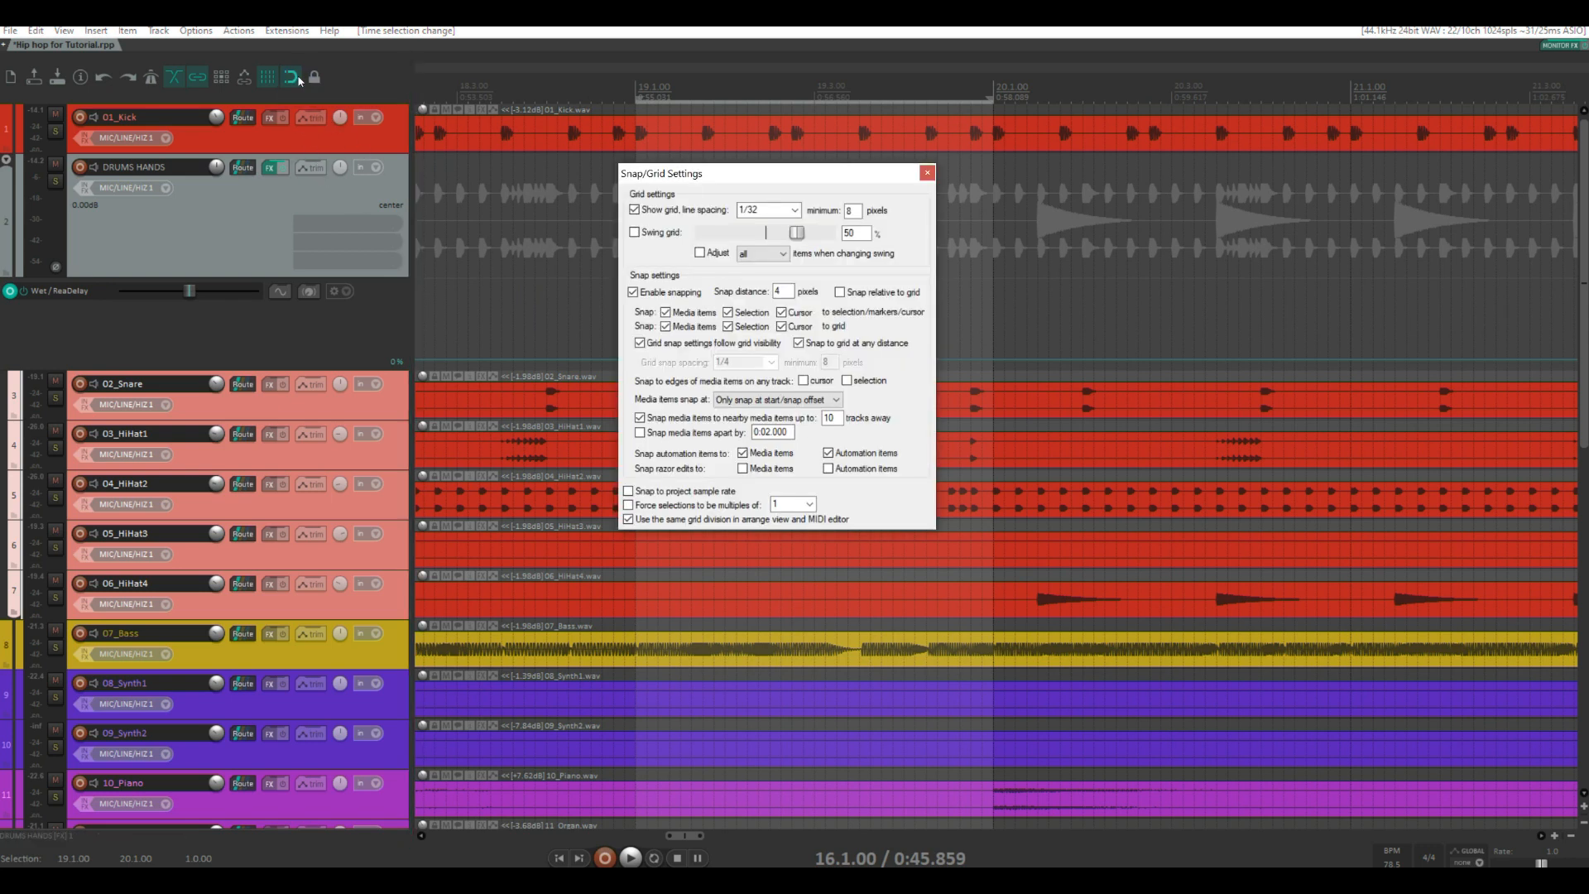
pyautogui.click(795, 210)
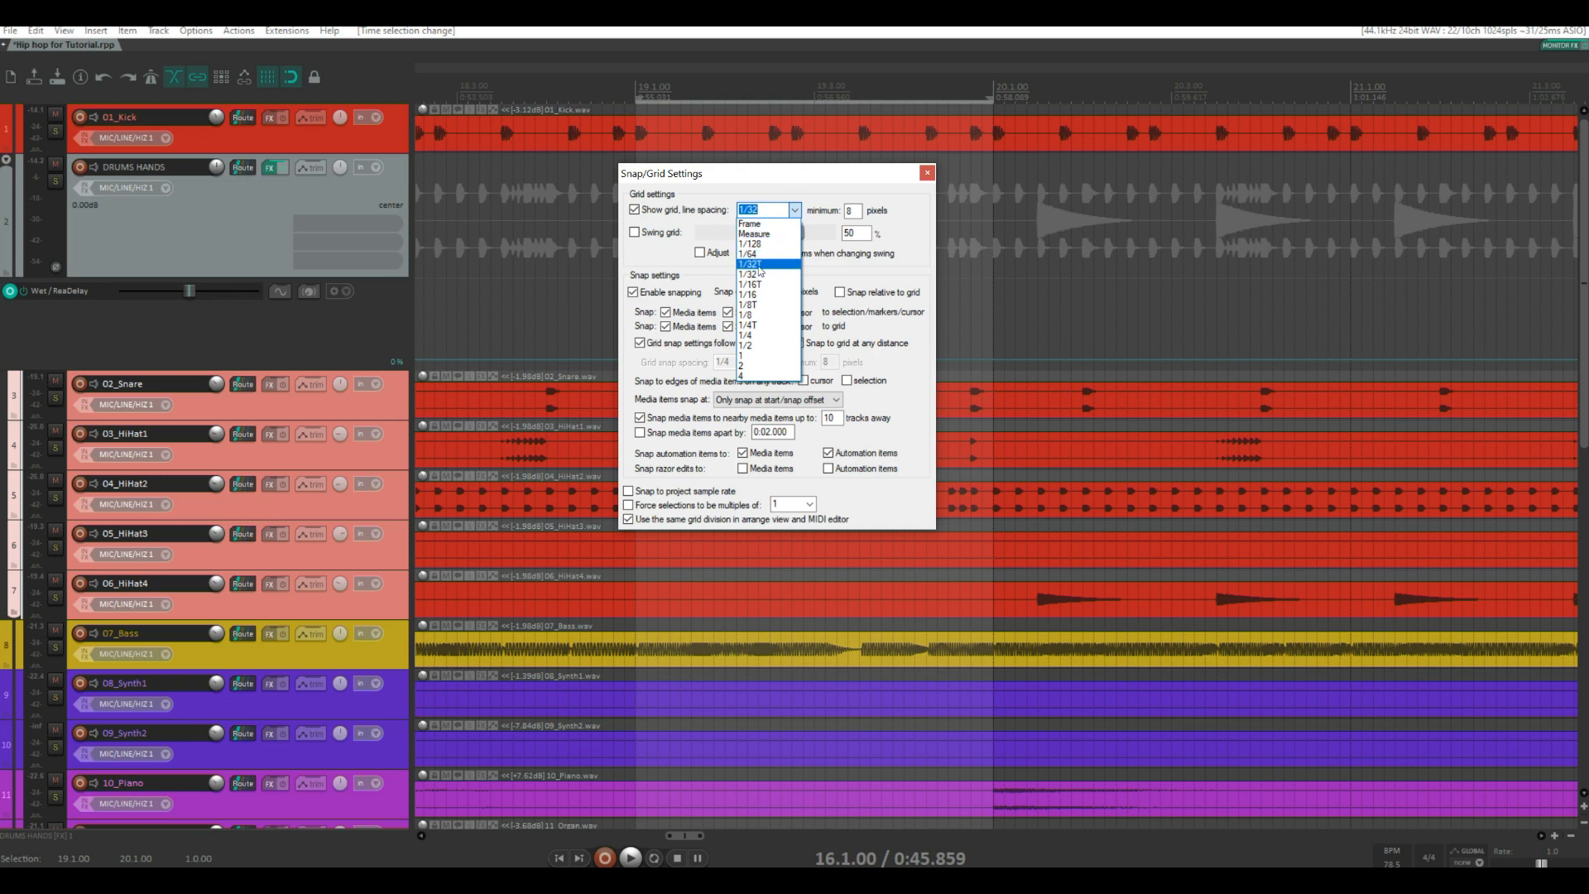
pyautogui.click(757, 274)
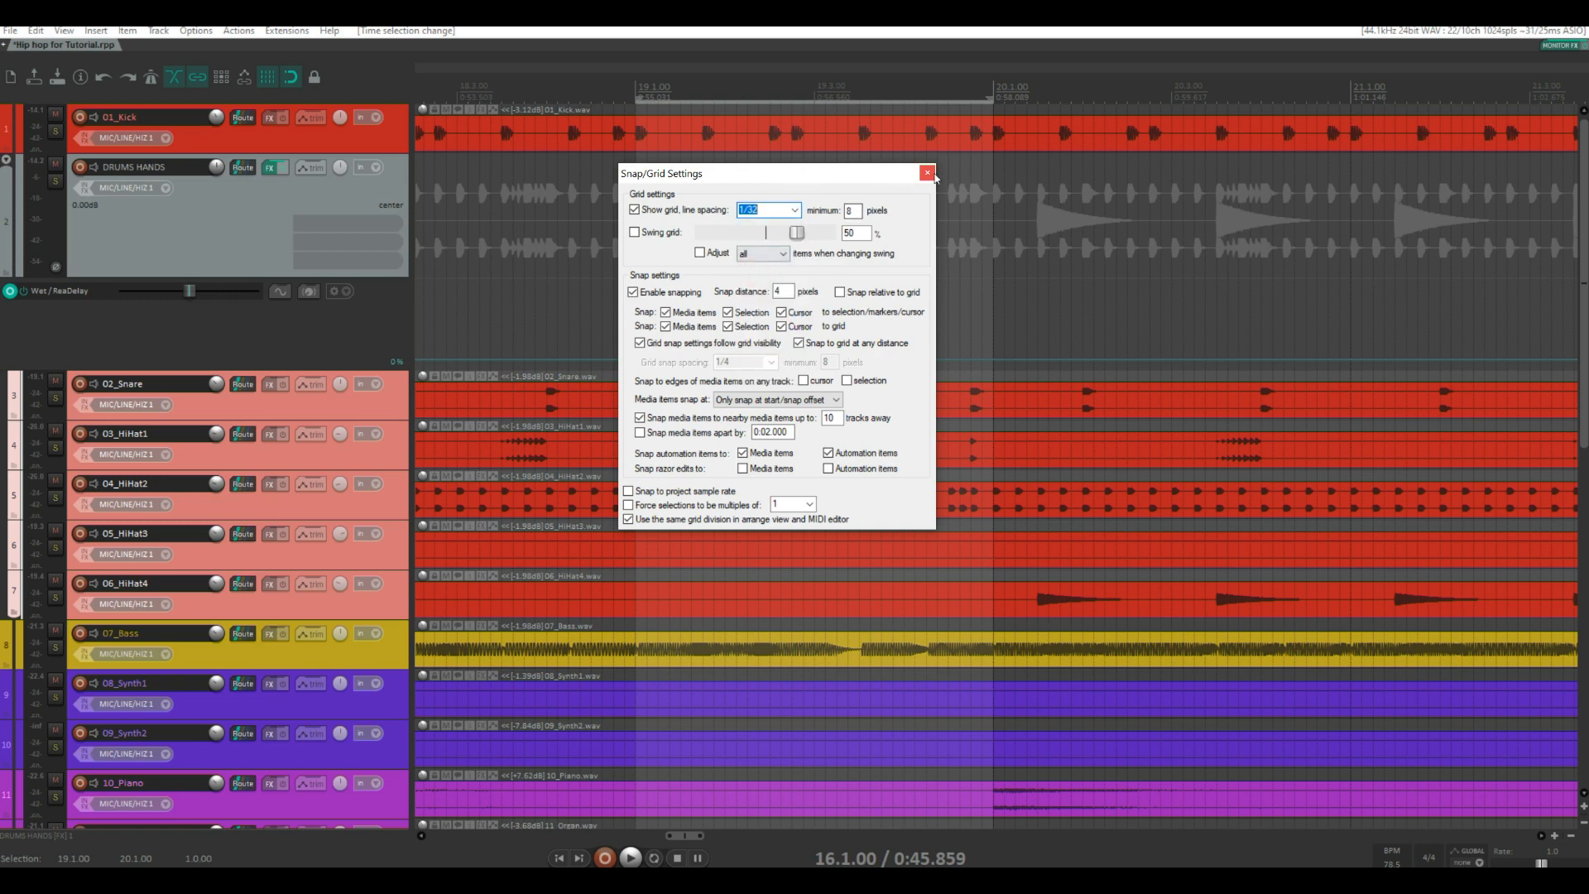
pyautogui.click(928, 173)
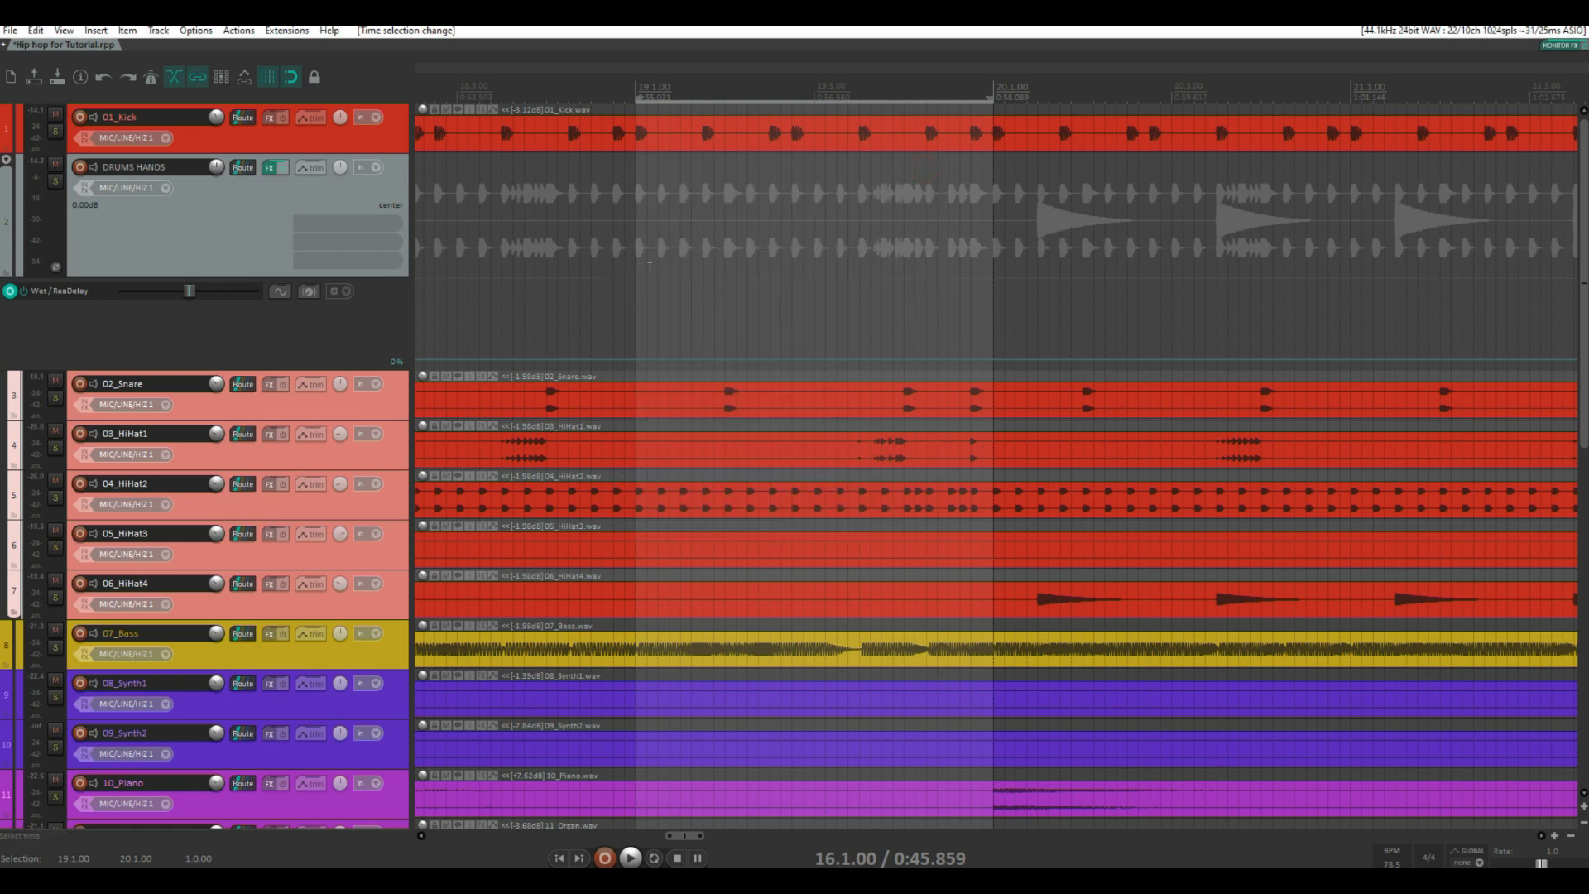
# Draw an automation item on the Wet / ReaDelay envelope from 19.1.13 to just before 20.1.00 and raise its level to 100%
pyautogui.scroll(3, 651, 269)
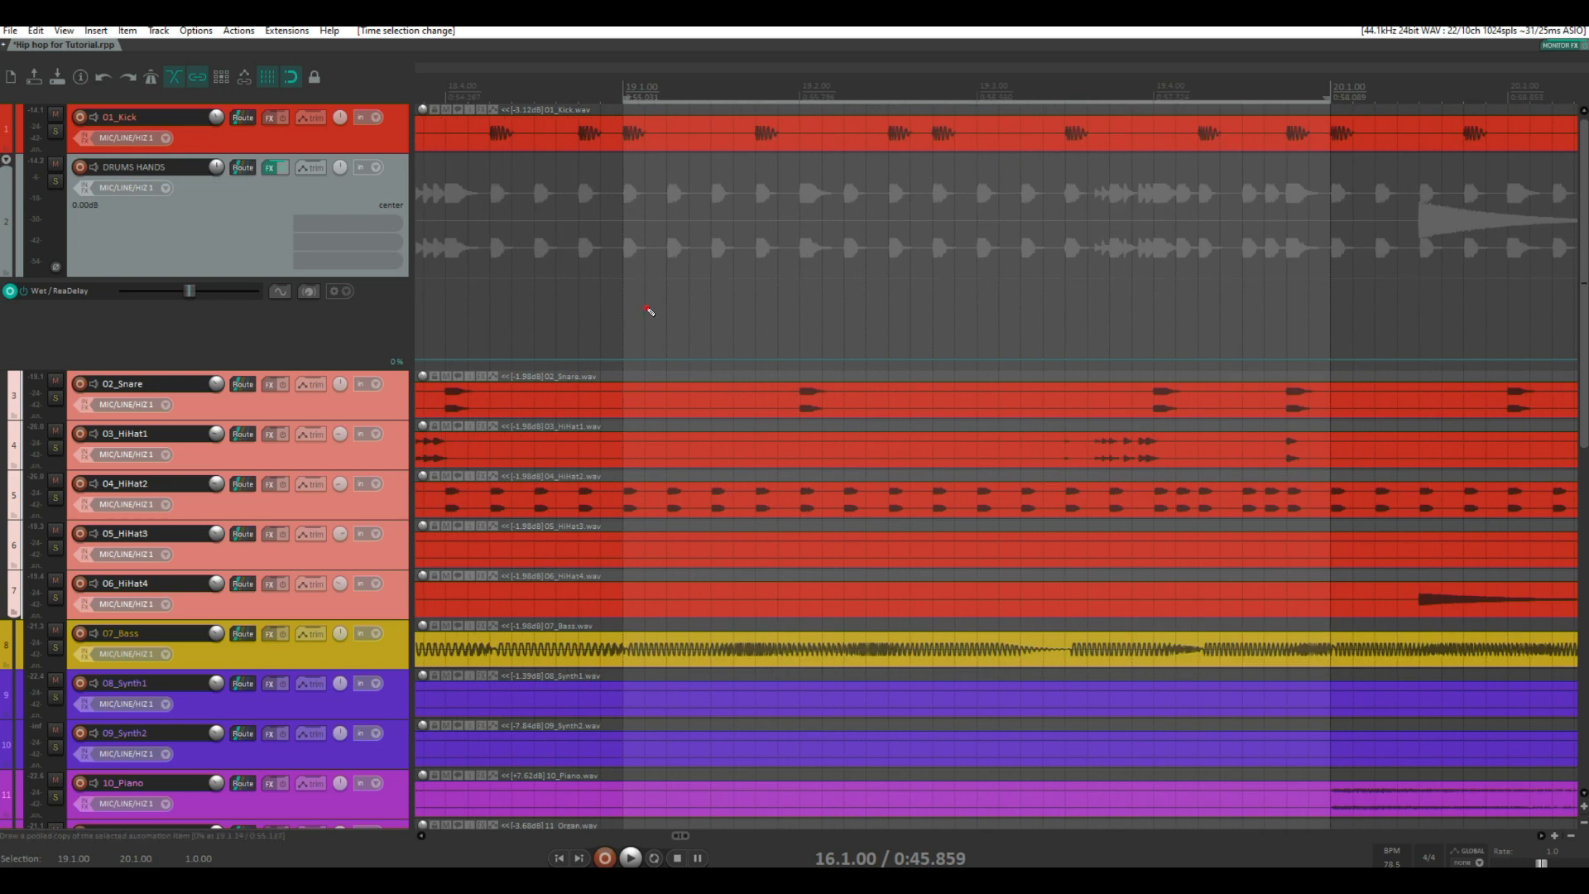
pyautogui.moveTo(645, 309); pyautogui.dragTo(1302, 301)
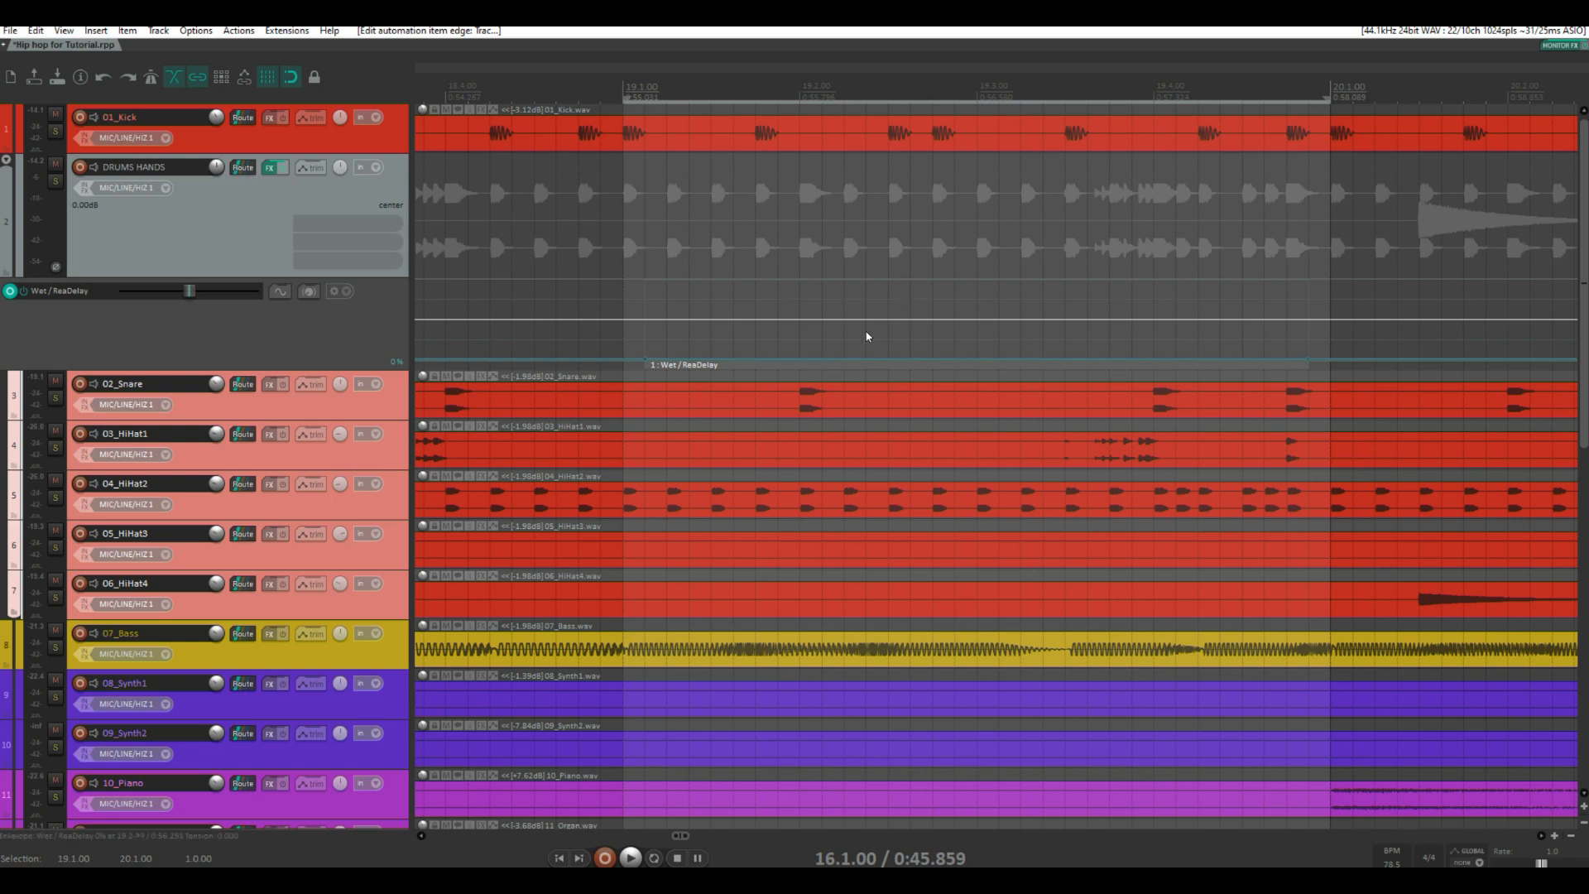
pyautogui.moveTo(771, 359); pyautogui.dragTo(789, 246)
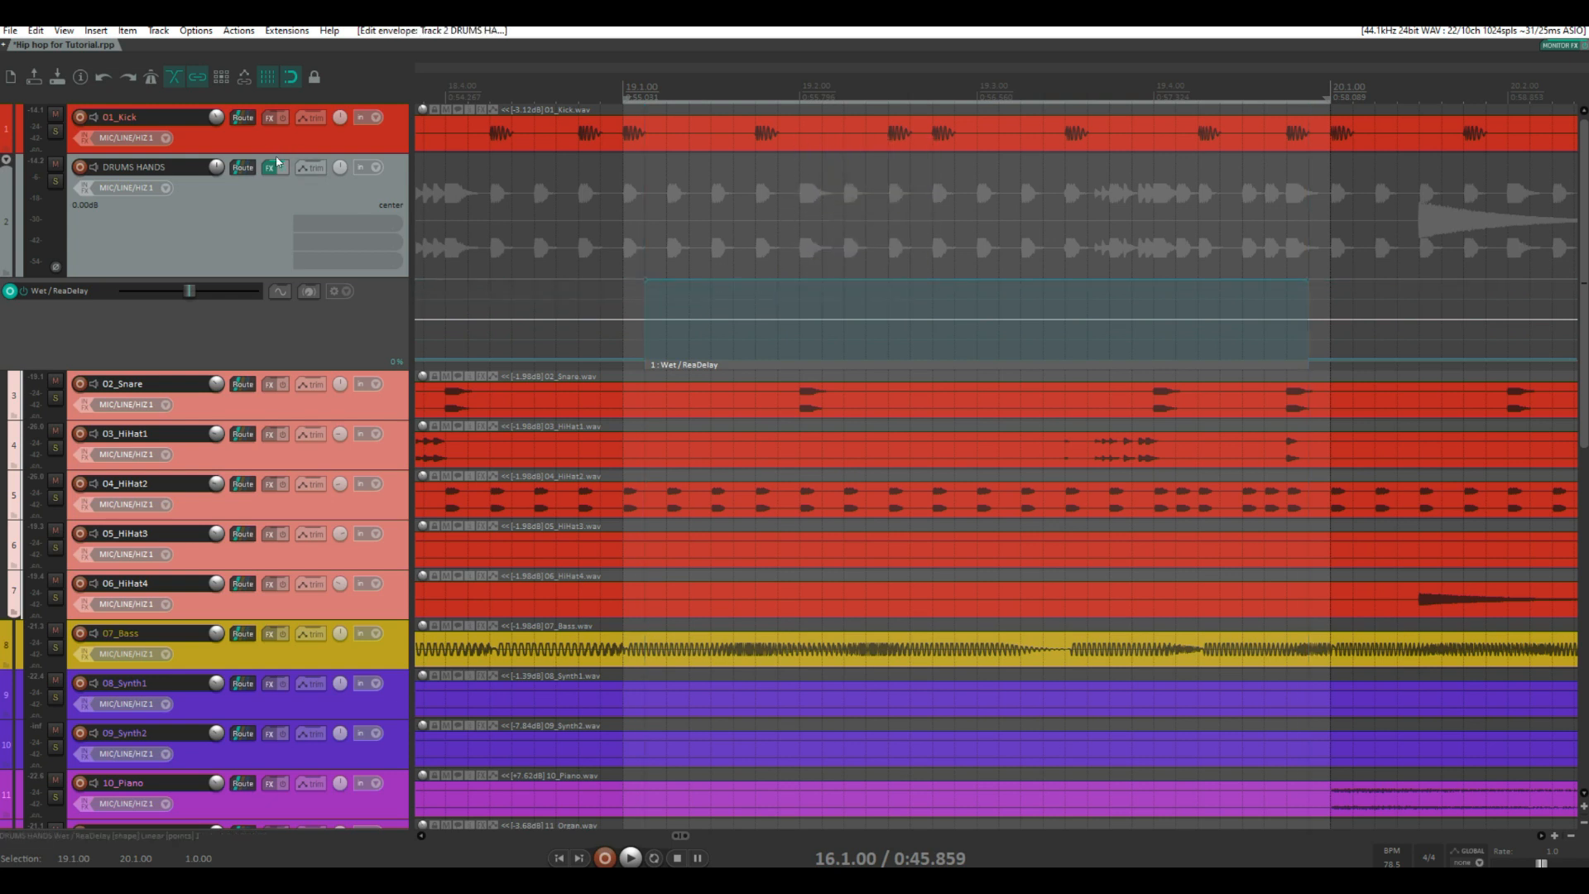
# Check ReaDelay's wet mix with the edit cursor before and inside the automation item, and close the effect window
pyautogui.click(468, 87)
pyautogui.click(270, 168)
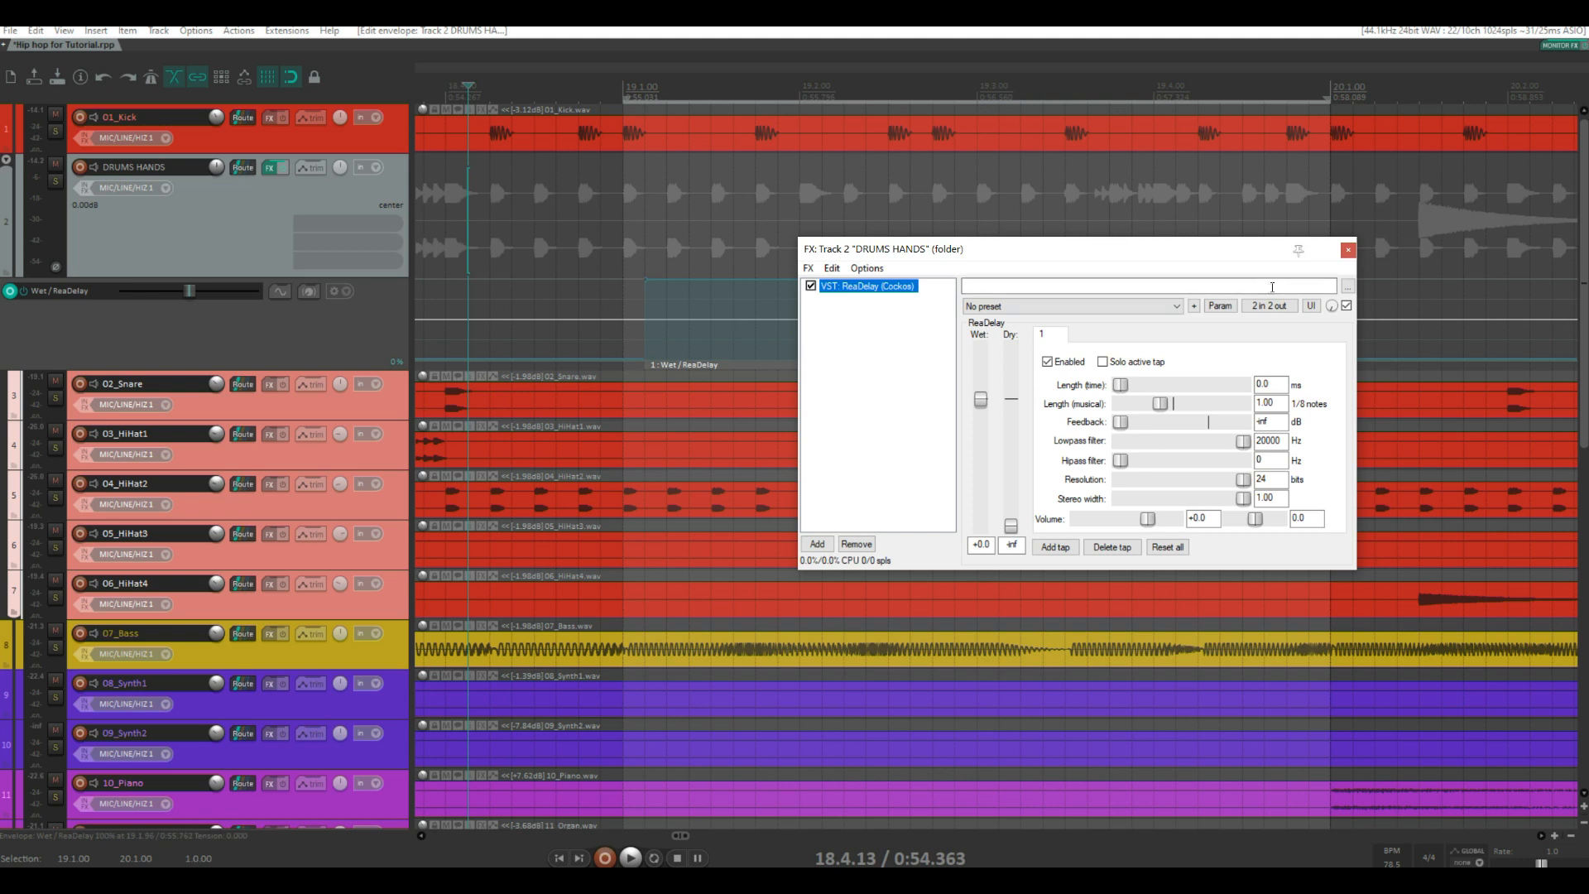
pyautogui.click(735, 107)
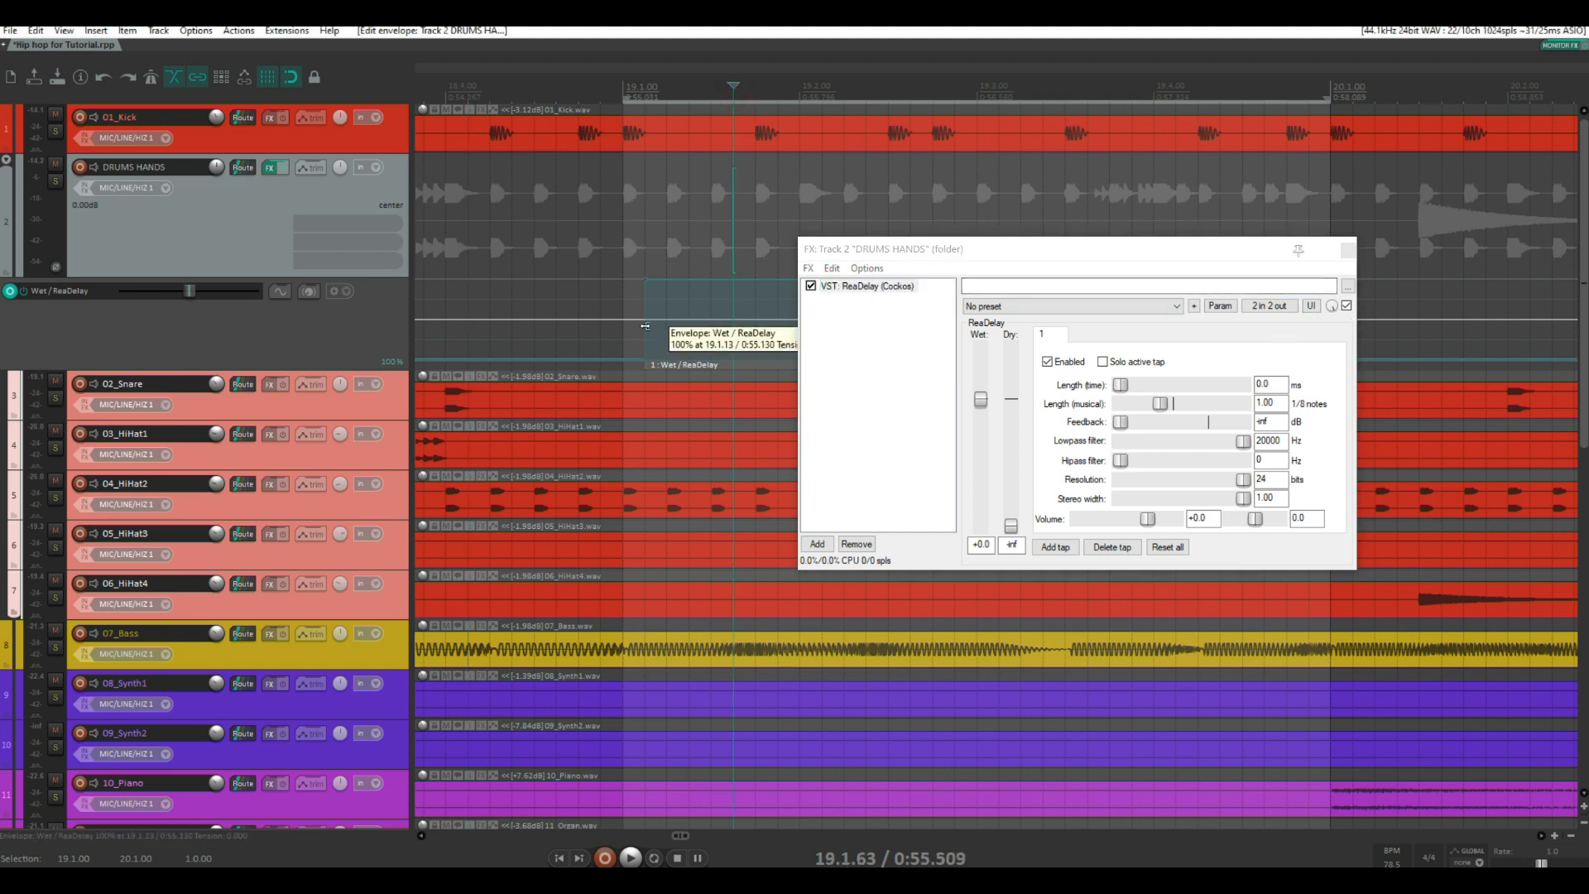
pyautogui.click(1351, 251)
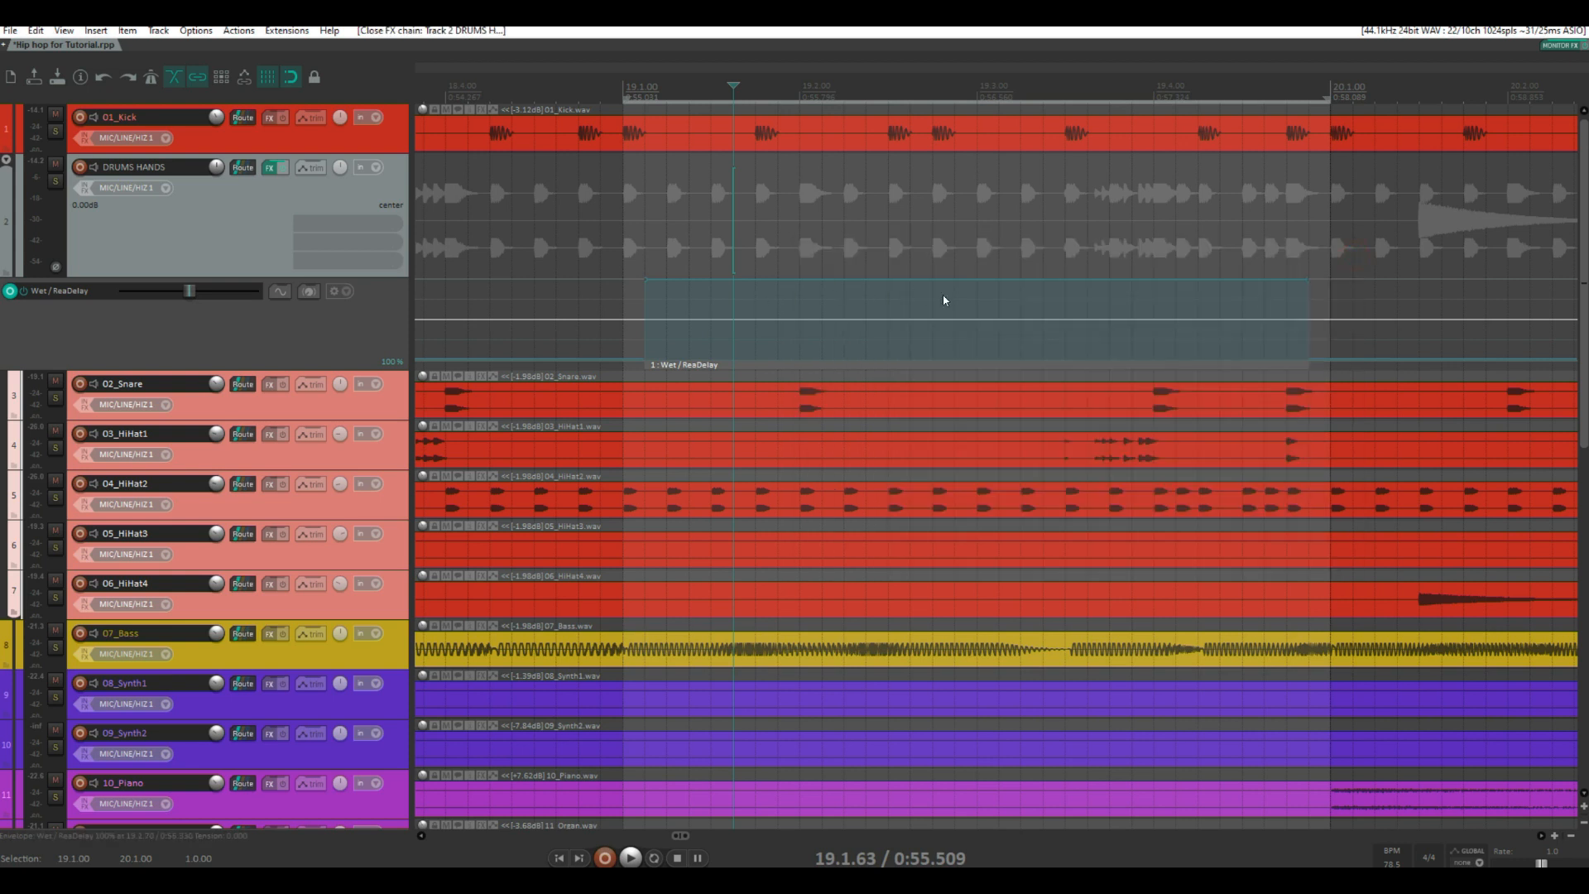
# Play the mix from 16.4.50 through the Wet / ReaDelay automation item and stop playback
pyautogui.scroll(-2, 1036, 311)
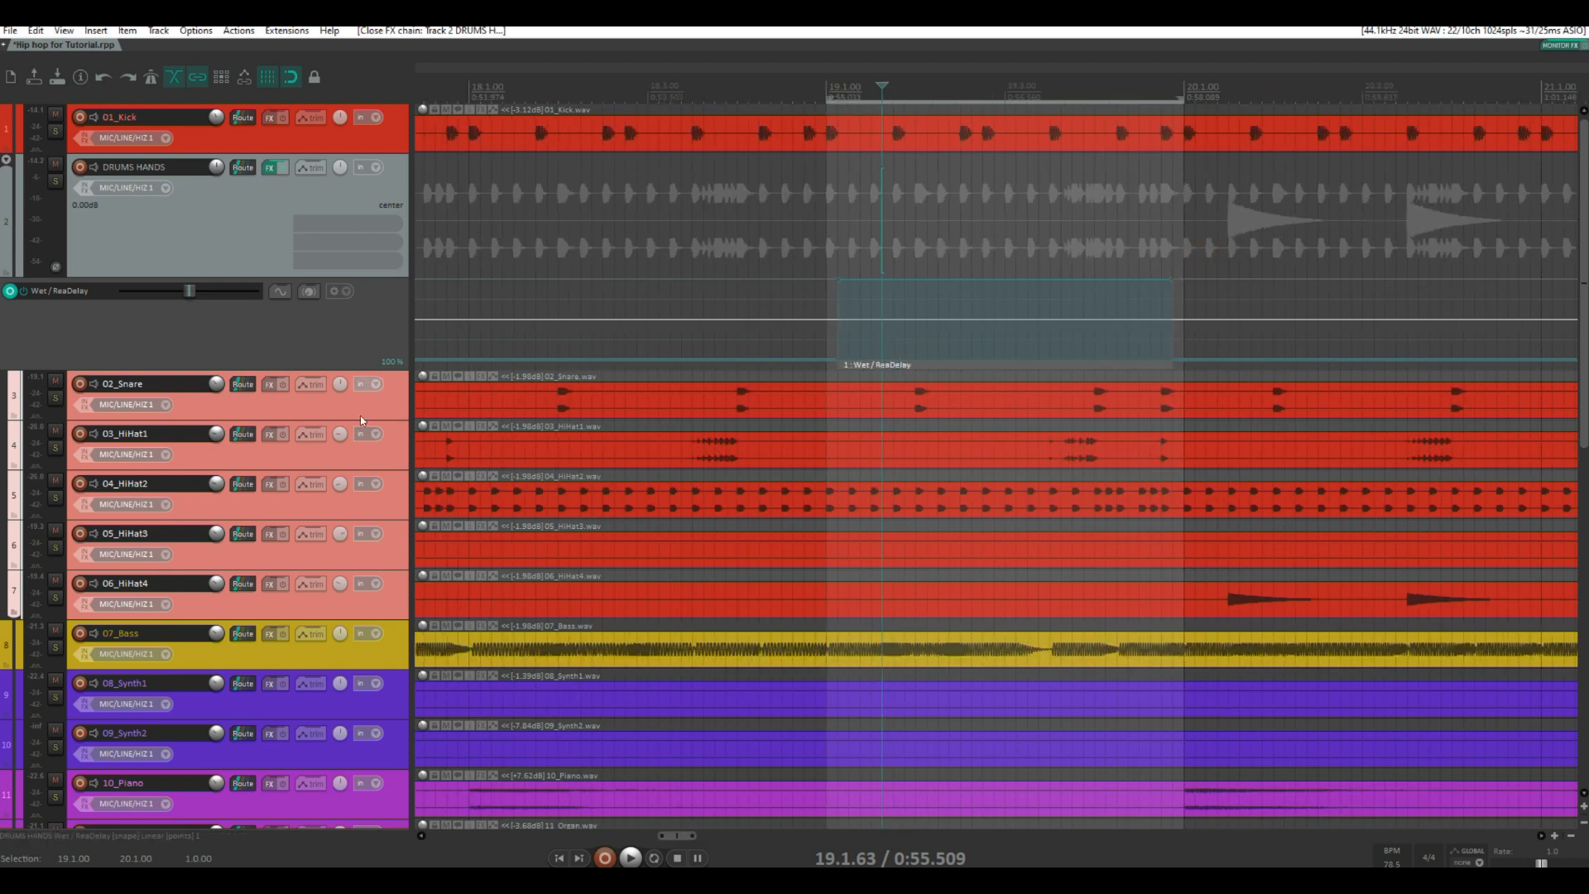
pyautogui.scroll(-3, 978, 195)
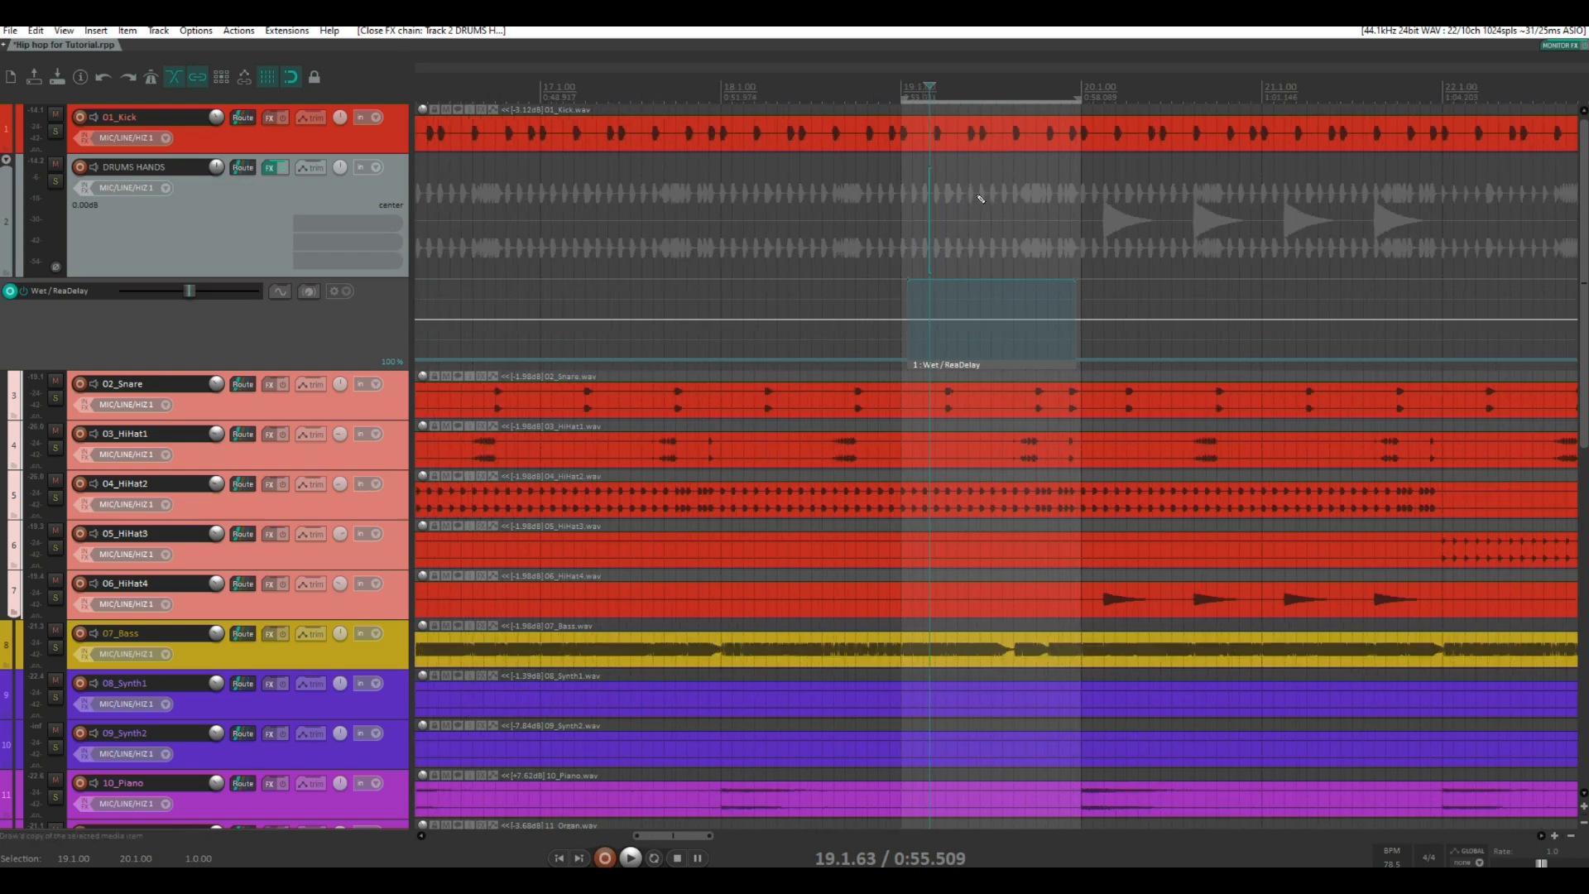
pyautogui.scroll(-1, 629, 101)
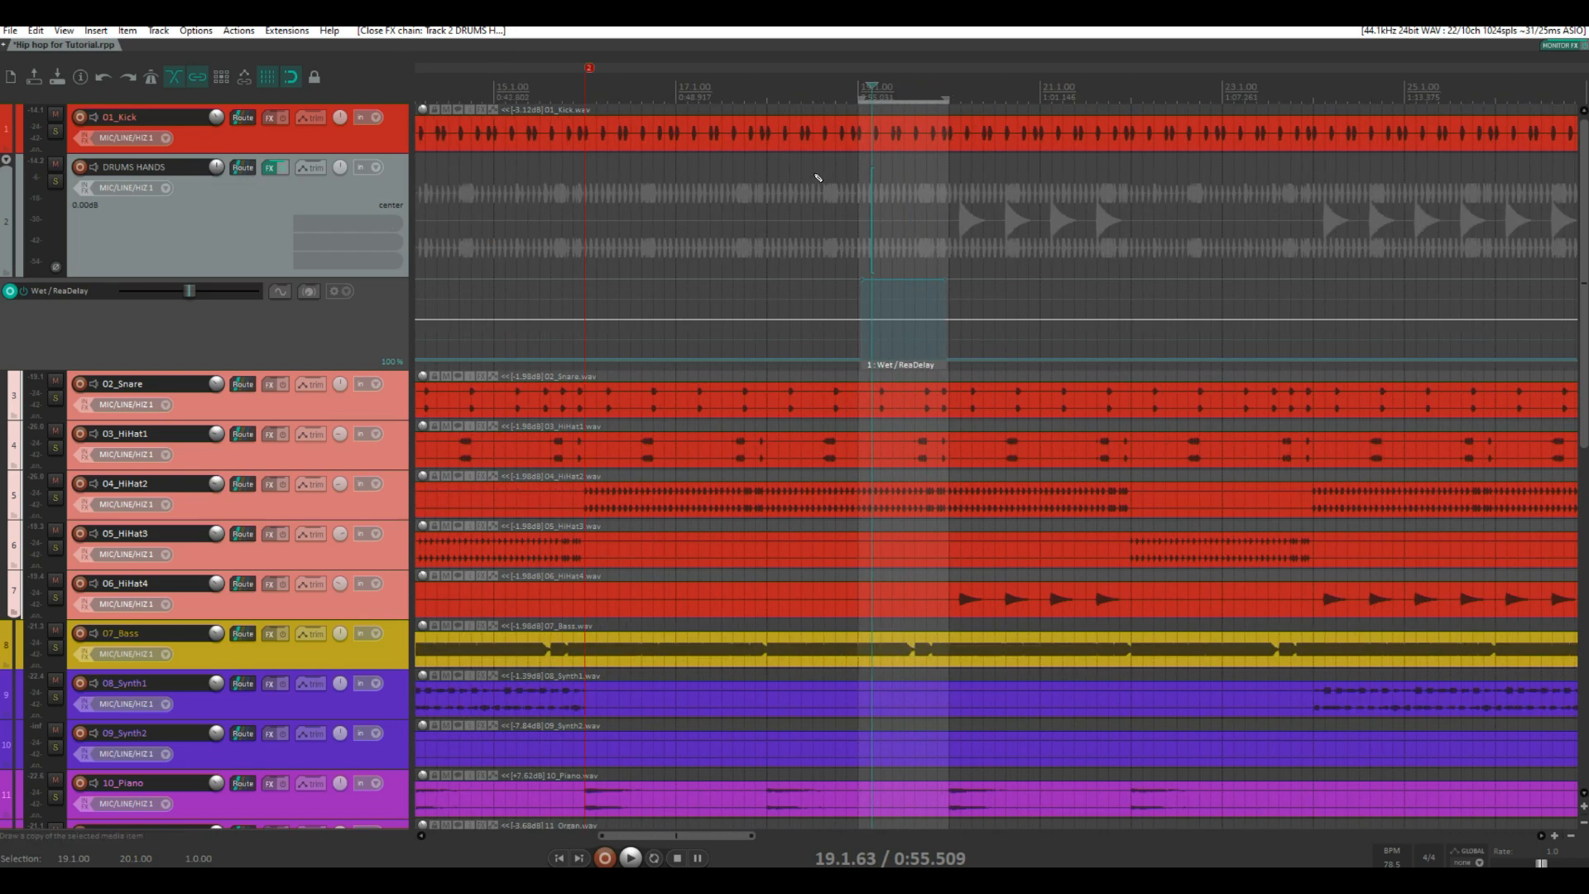
pyautogui.click(665, 86)
pyautogui.press('space')
pyautogui.scroll(2, 734, 203)
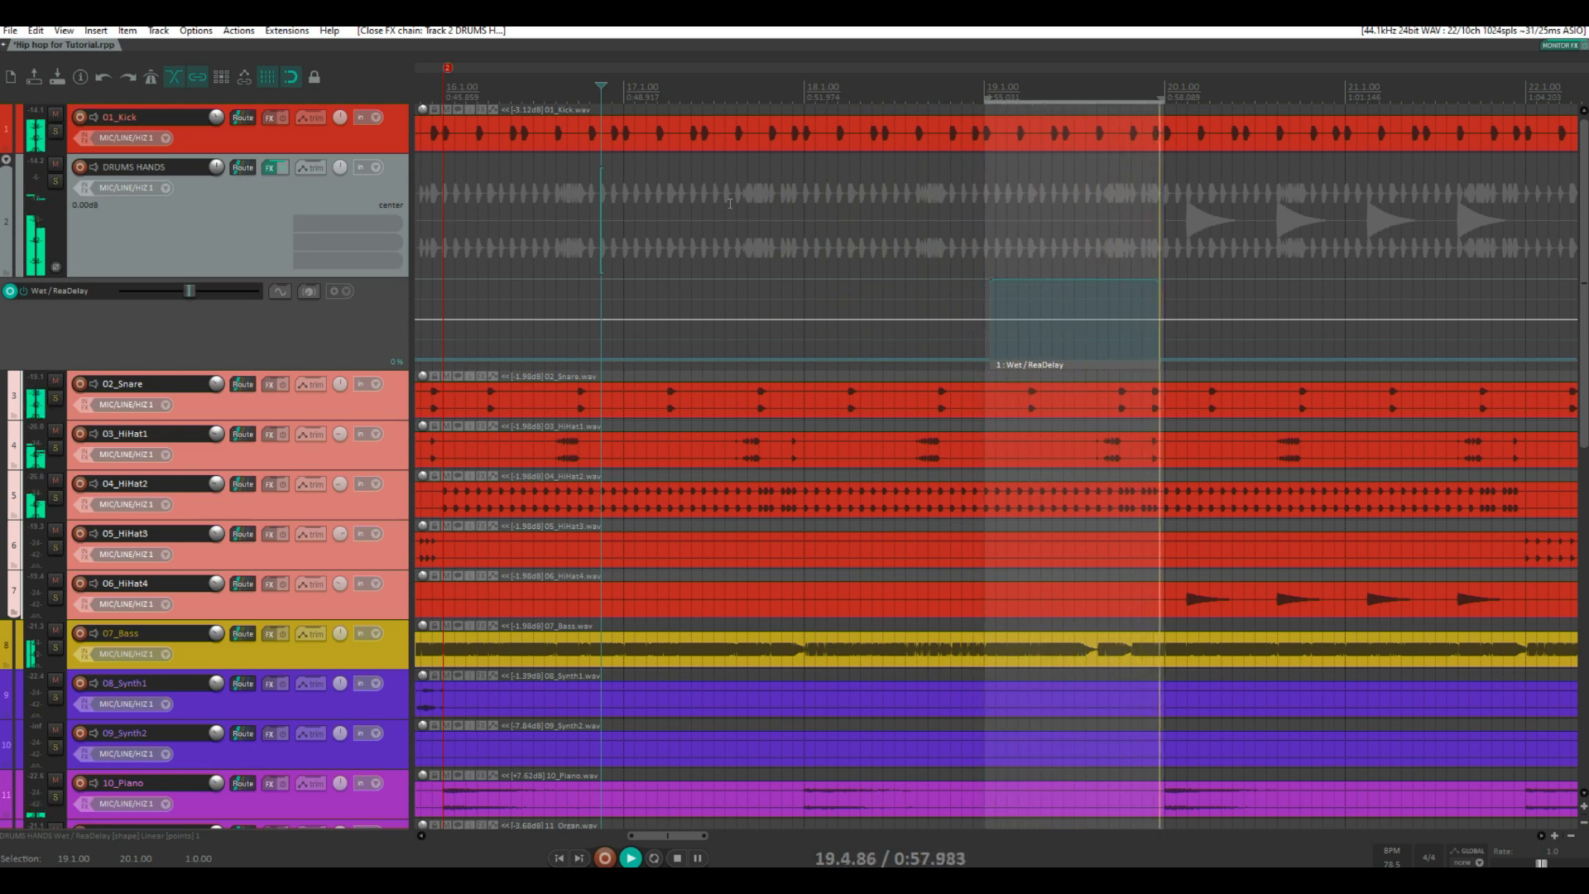
pyautogui.scroll(-3, 730, 204)
pyautogui.press('space')
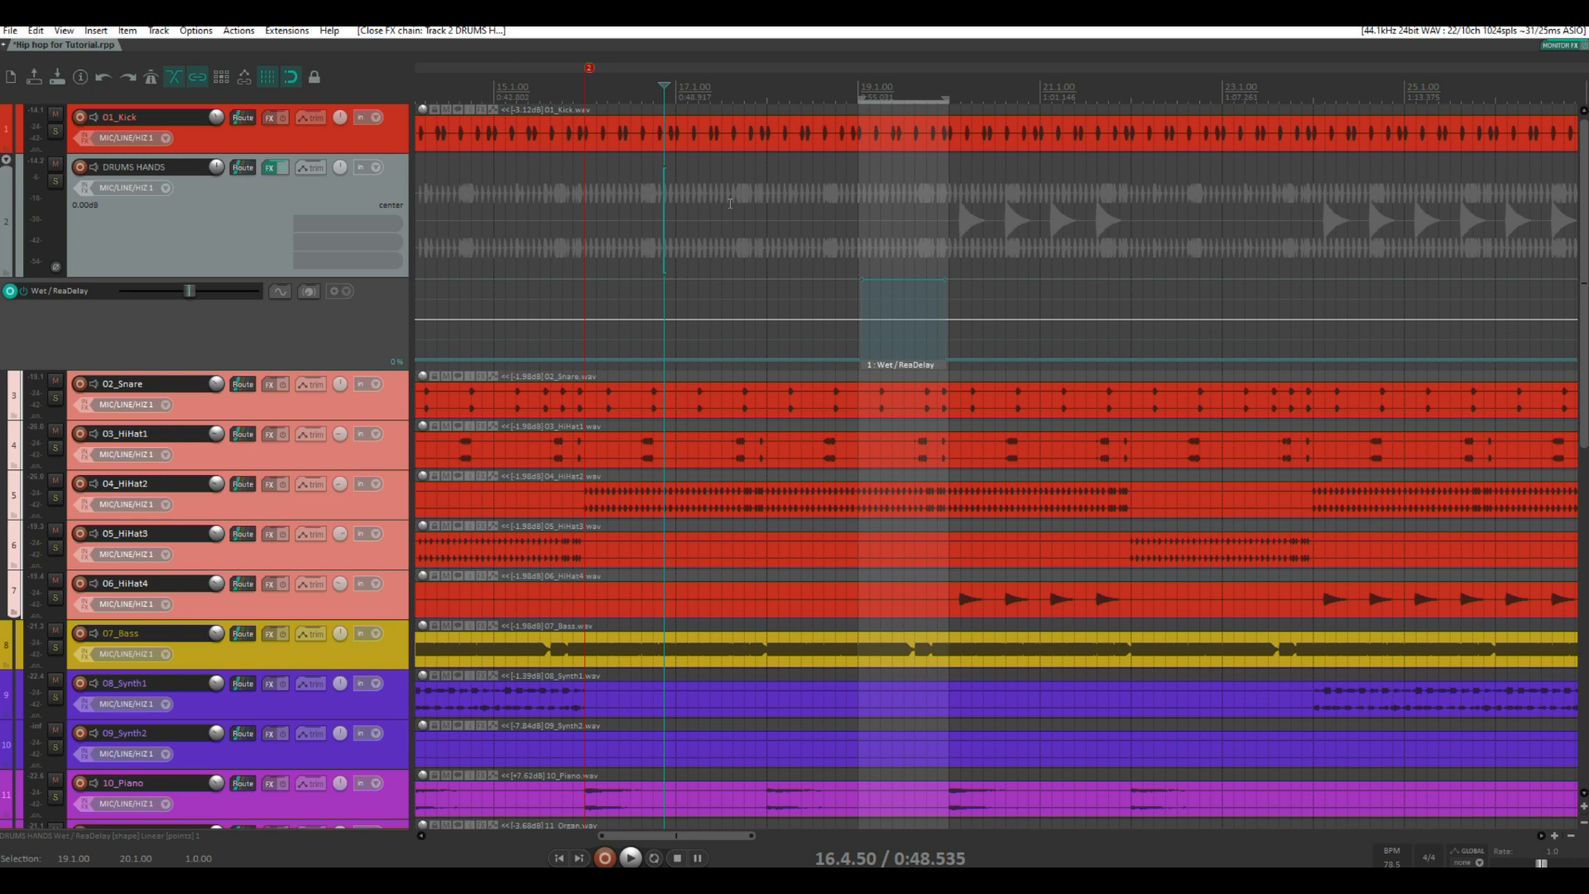
# Place the edit cursor at 17.1.00 and bypass the DRUMS HANDS track's effects
pyautogui.moveTo(981, 72); pyautogui.dragTo(853, 72)
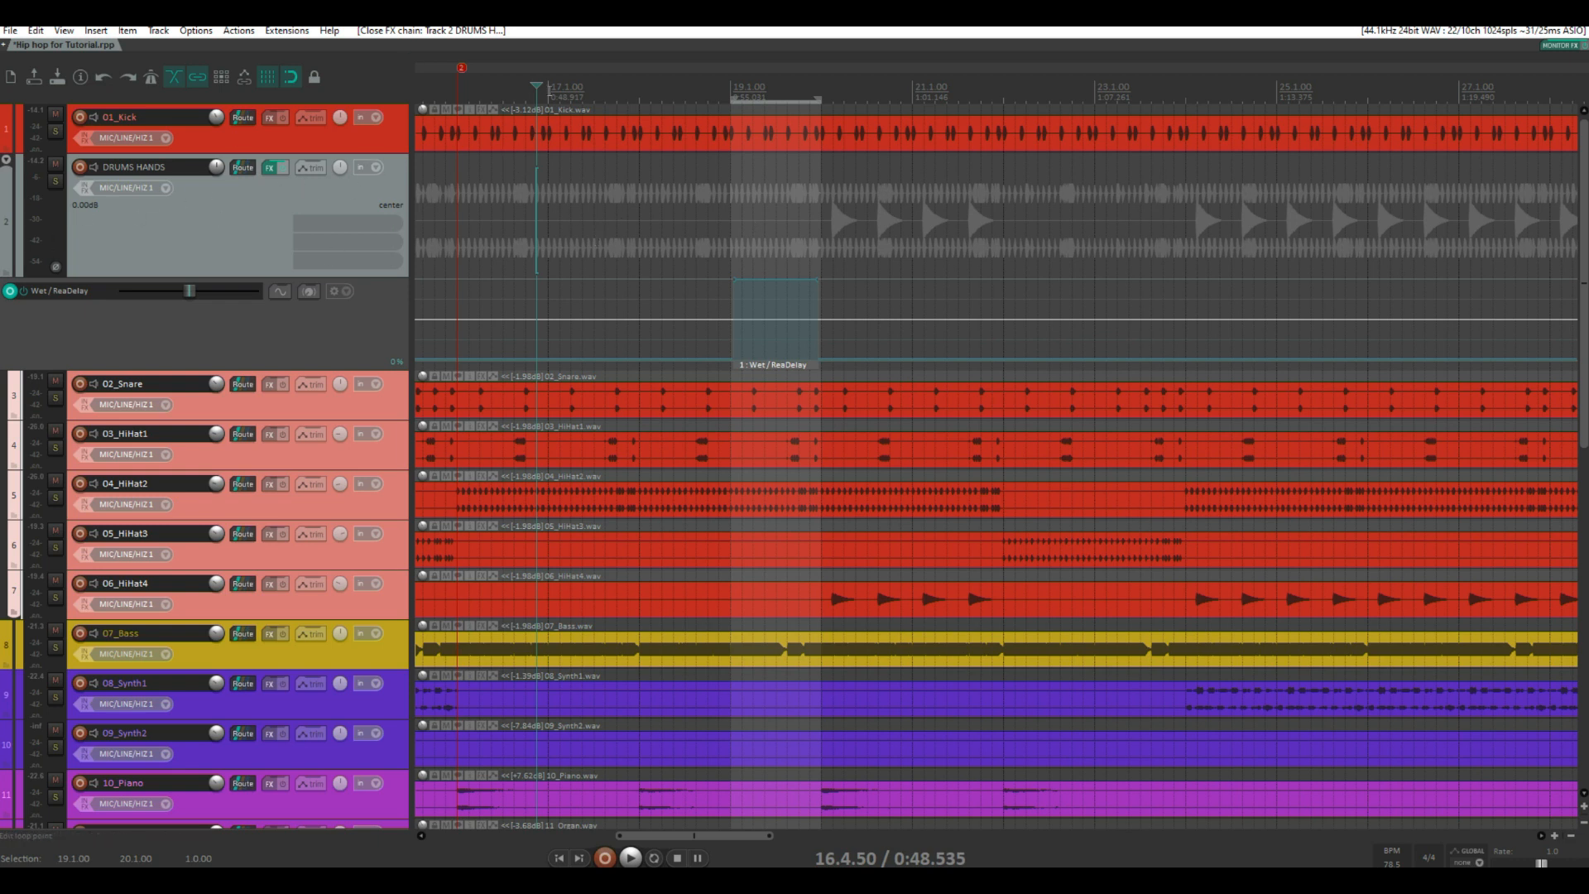
pyautogui.click(548, 87)
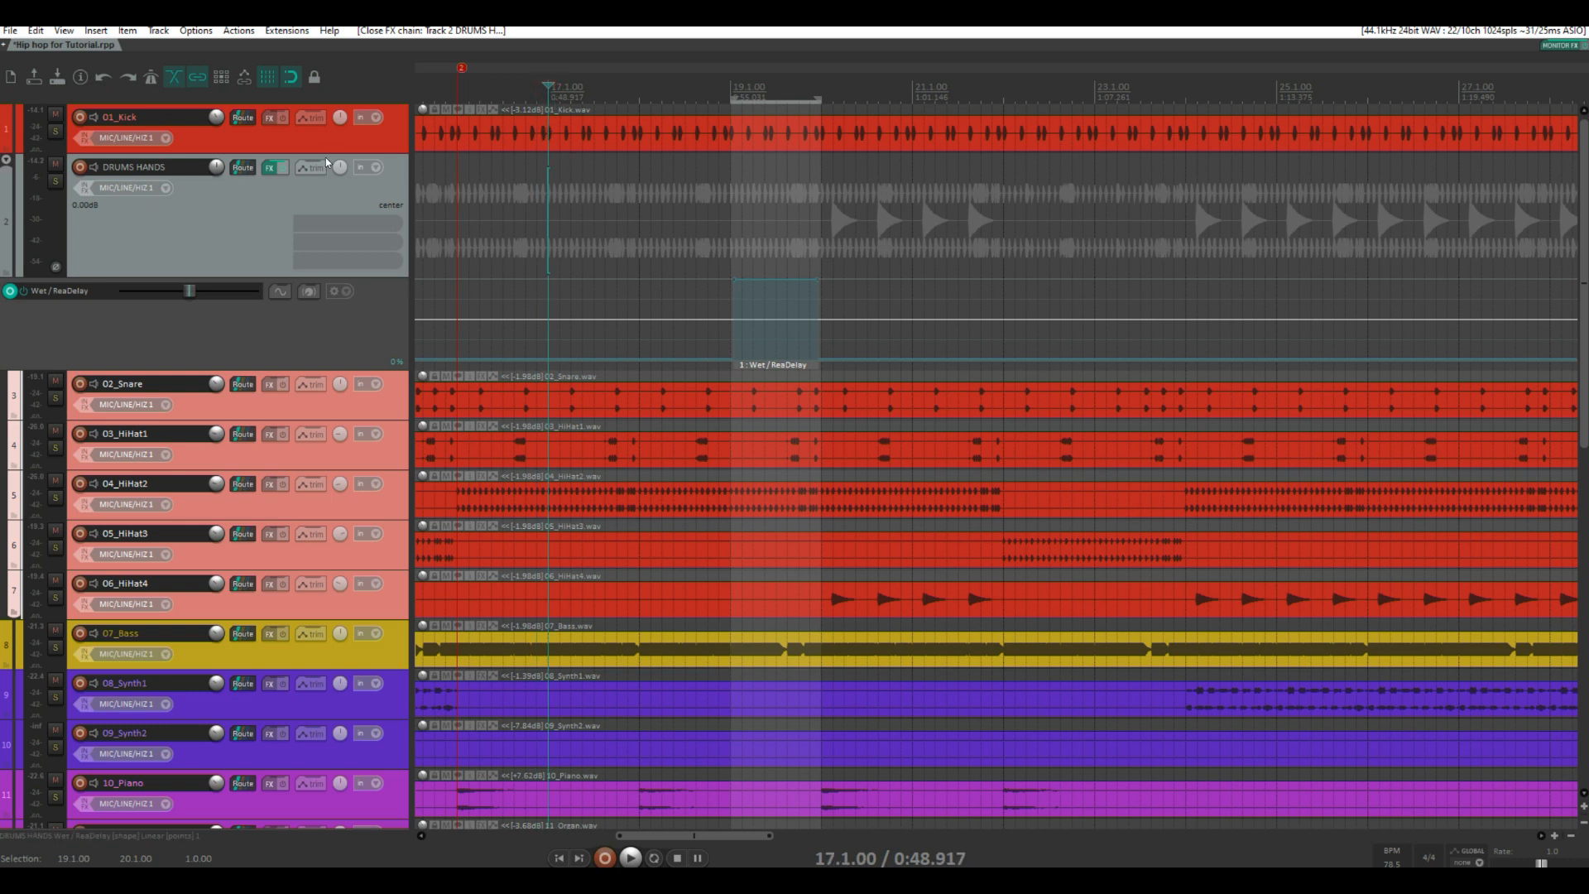
pyautogui.click(283, 168)
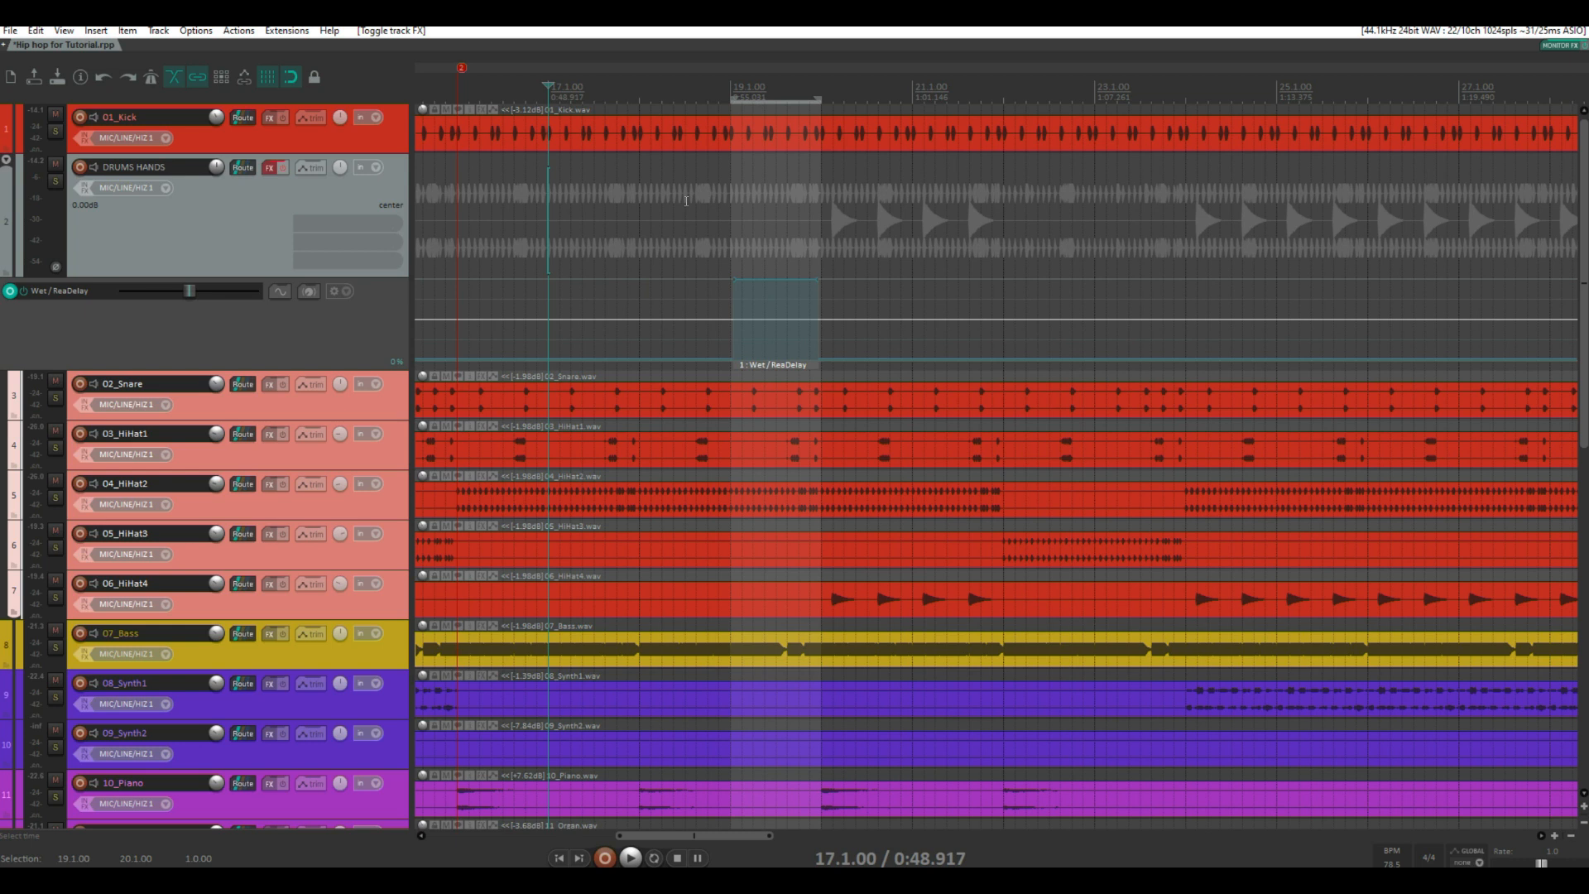
# Play from 17.1.00 through the delay automation item with DRUMS HANDS effects bypassed, and again with them enabled
pyautogui.press('space')
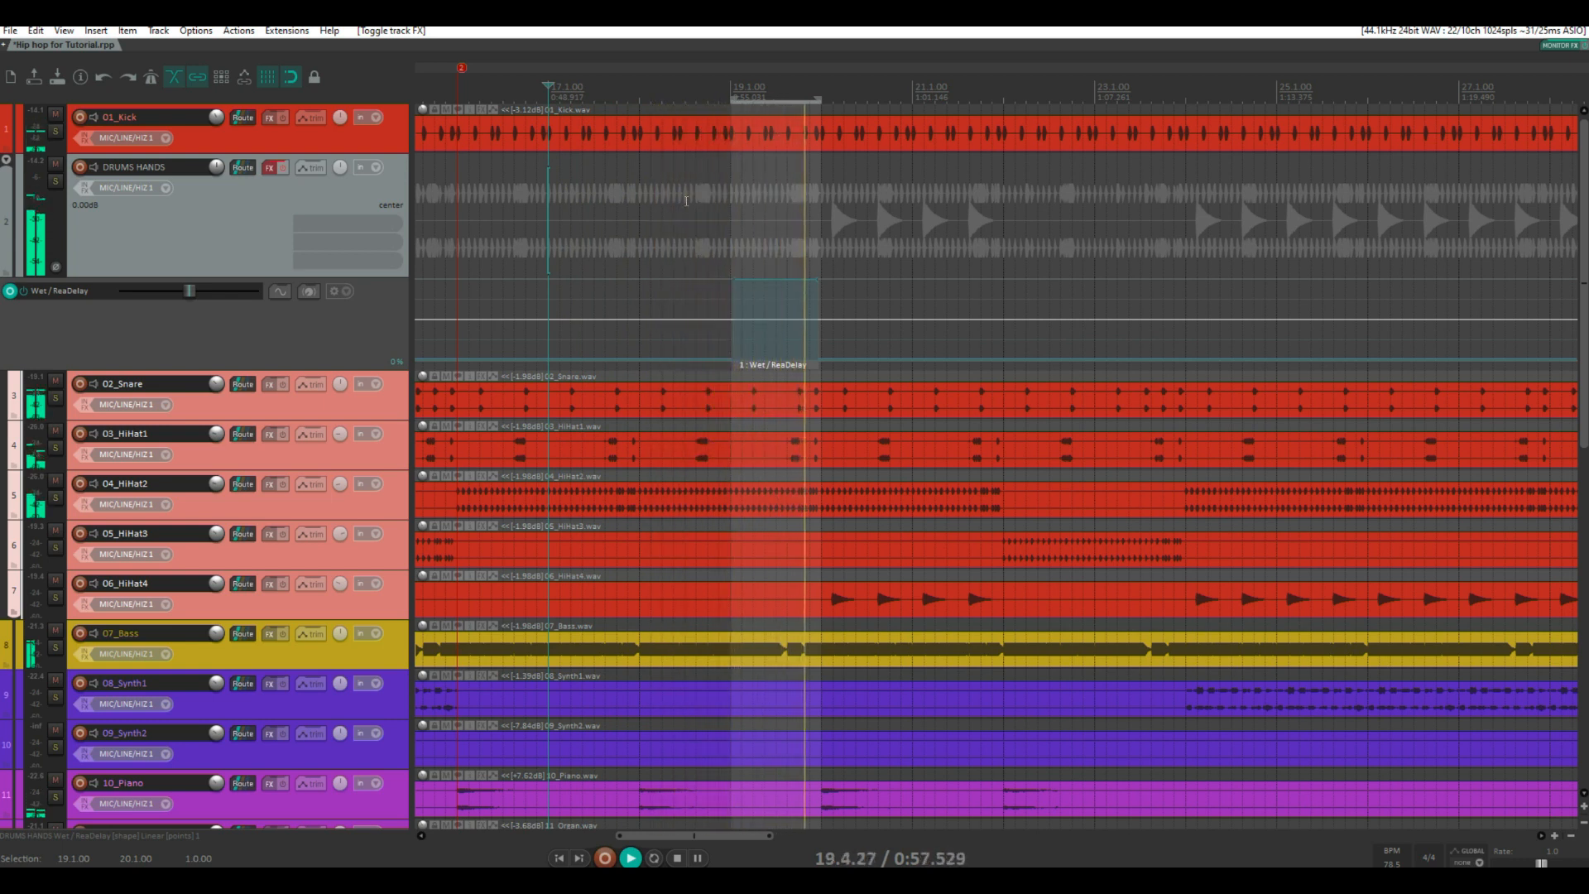
pyautogui.press('space')
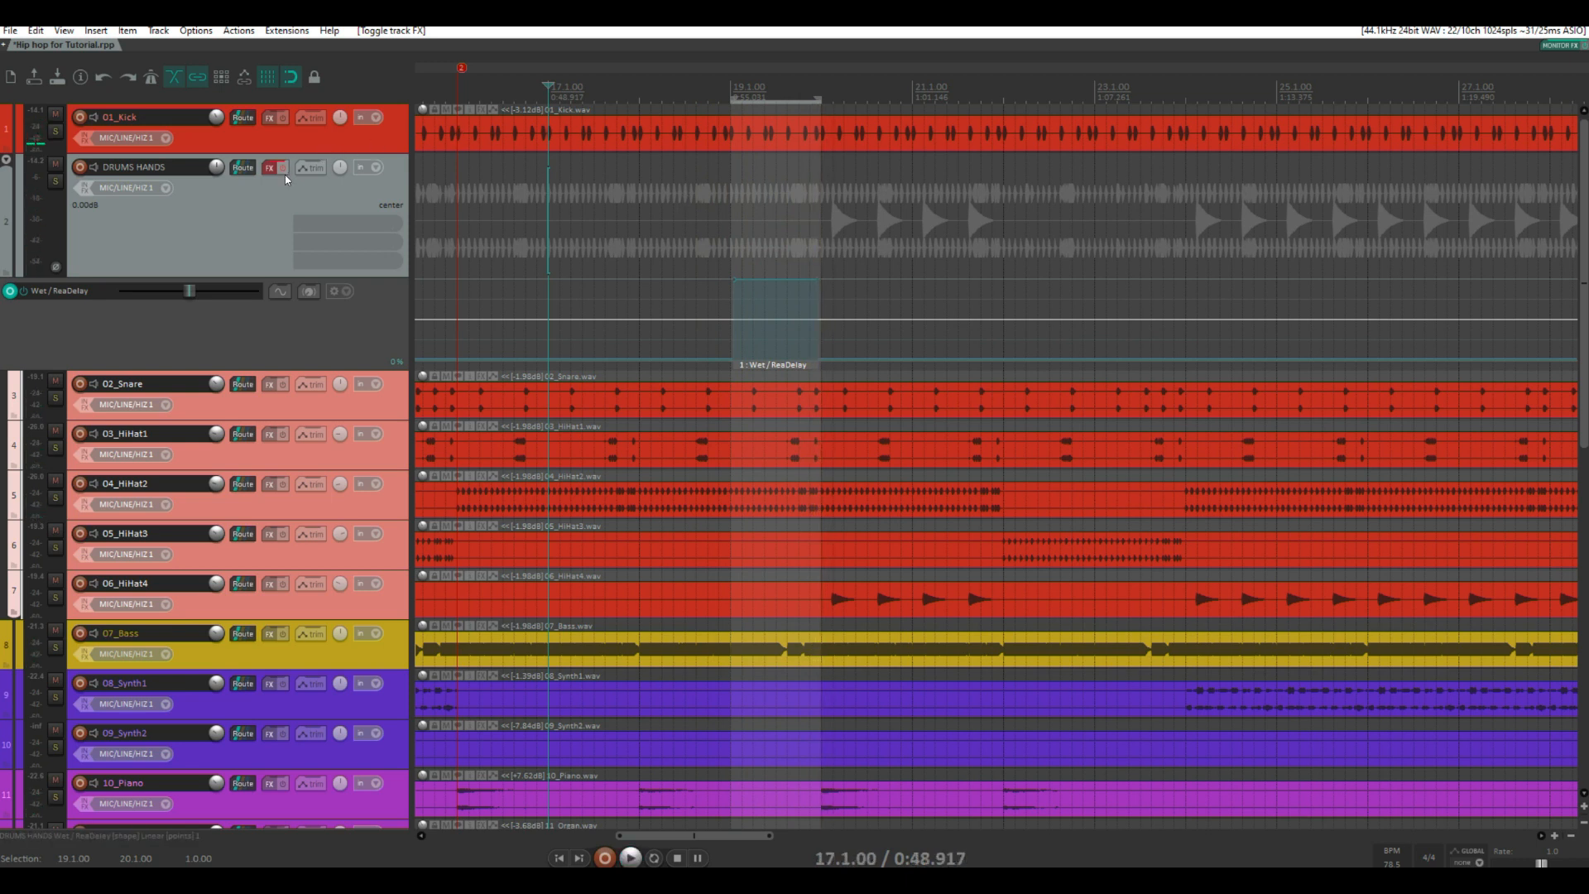
pyautogui.click(283, 170)
pyautogui.press('space')
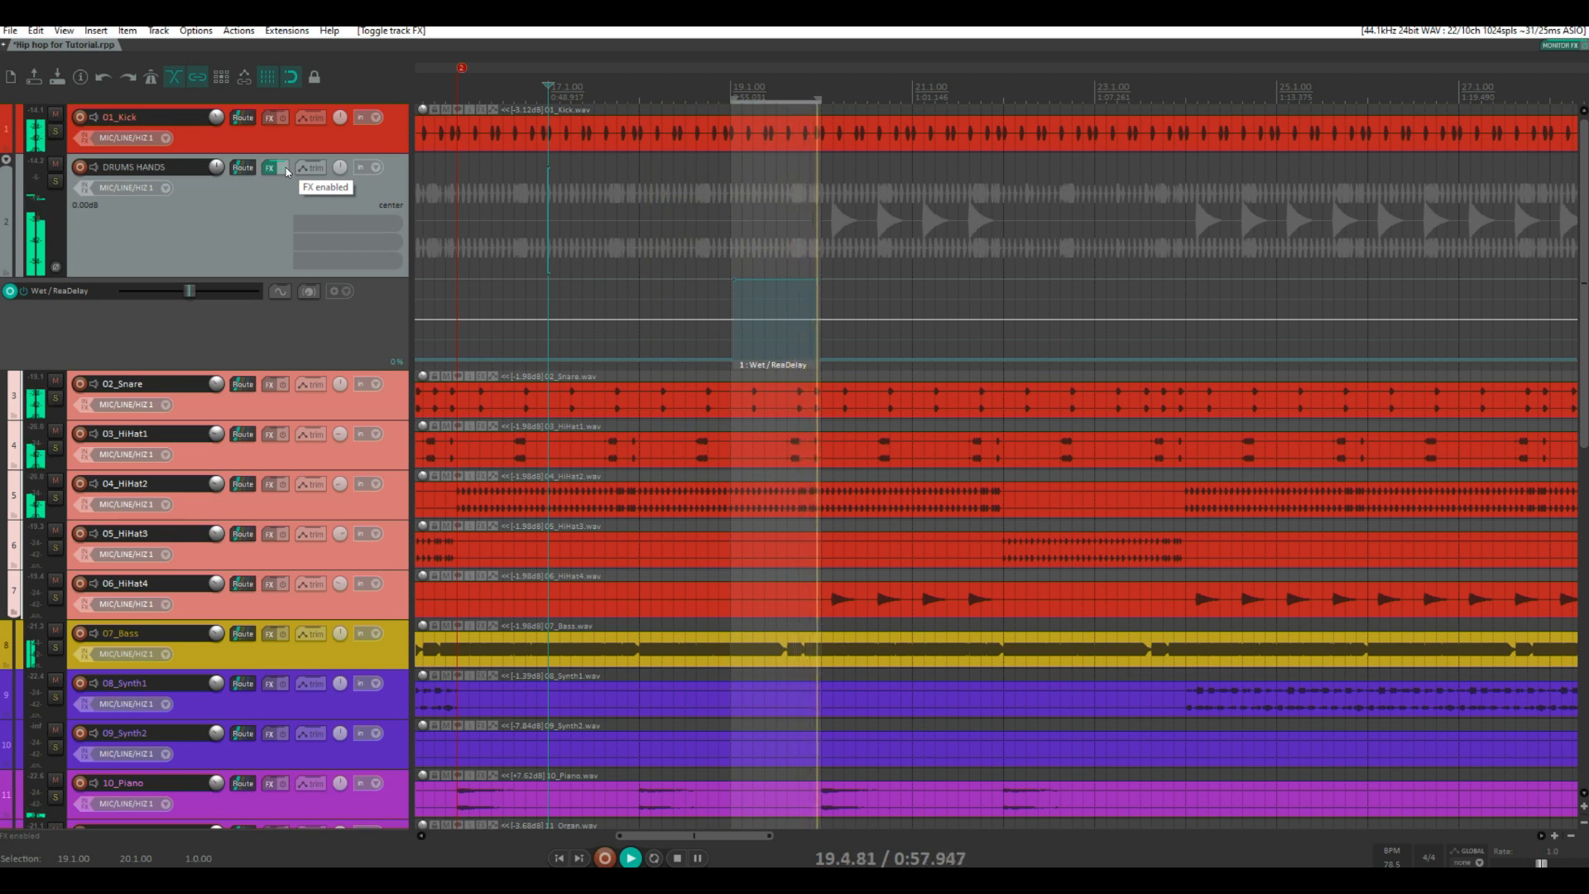
pyautogui.press('space')
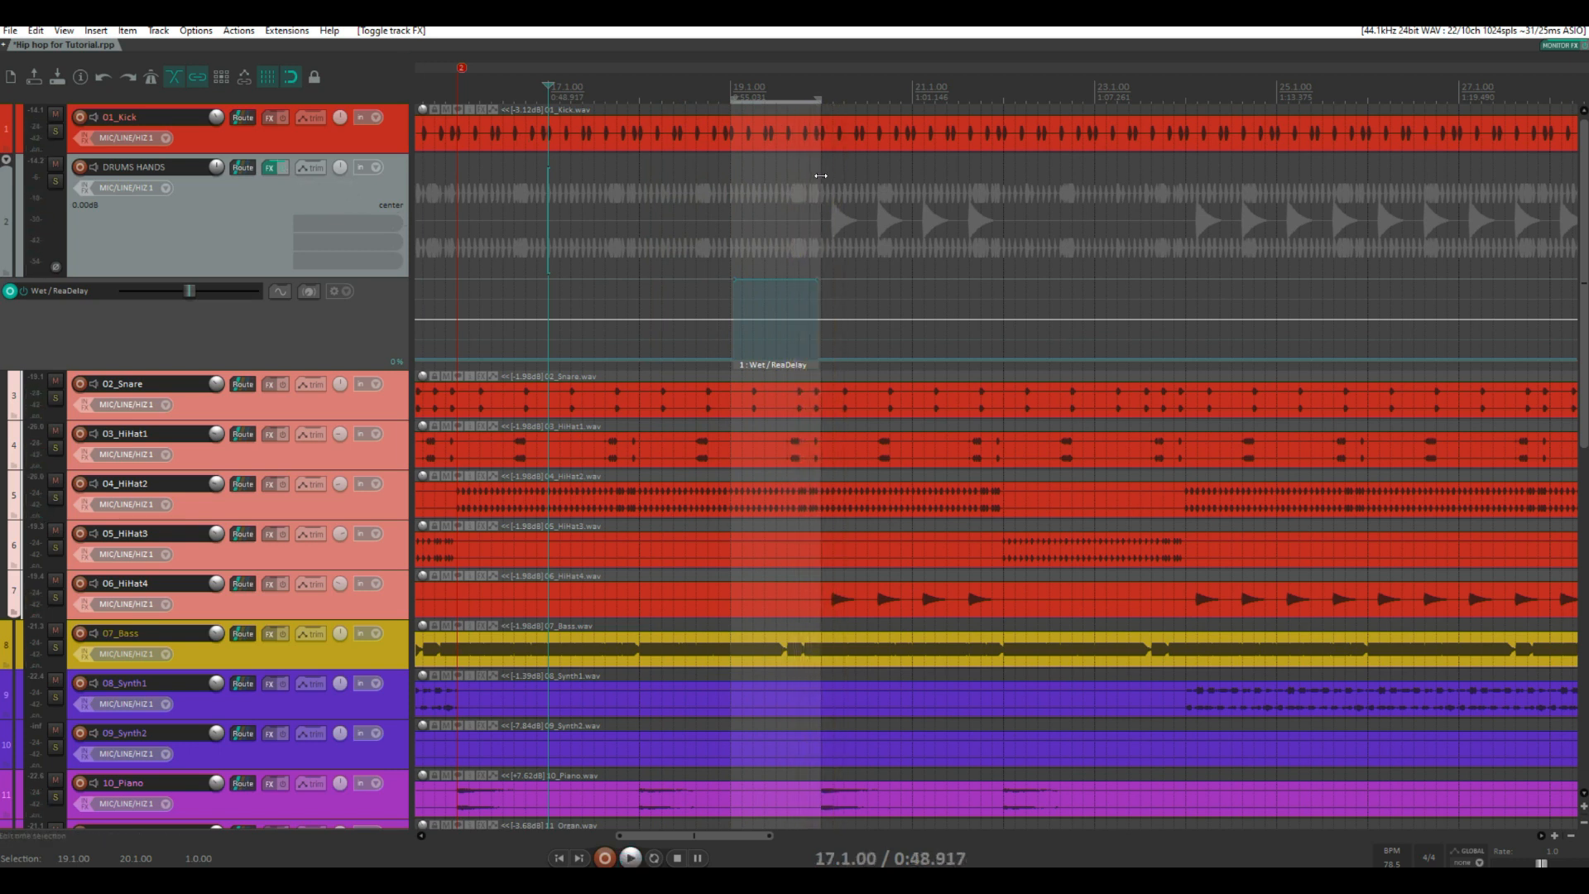
# Paste a second ReaDelay into the DRUMS HANDS effects chain and rename the first instance 1/8
pyautogui.scroll(-2, 820, 176)
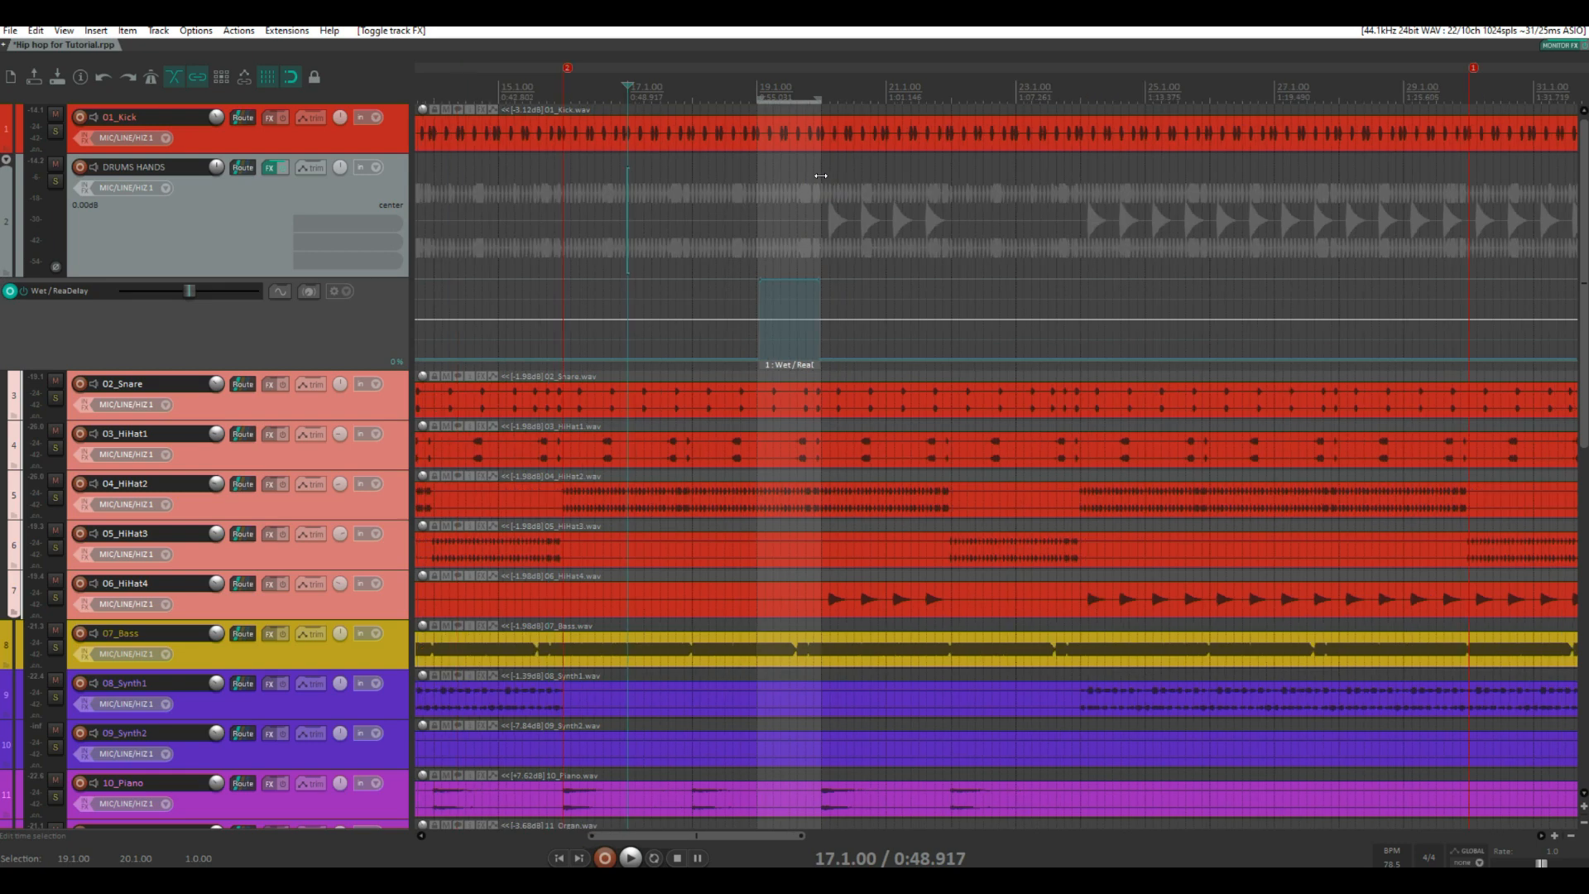
pyautogui.click(269, 169)
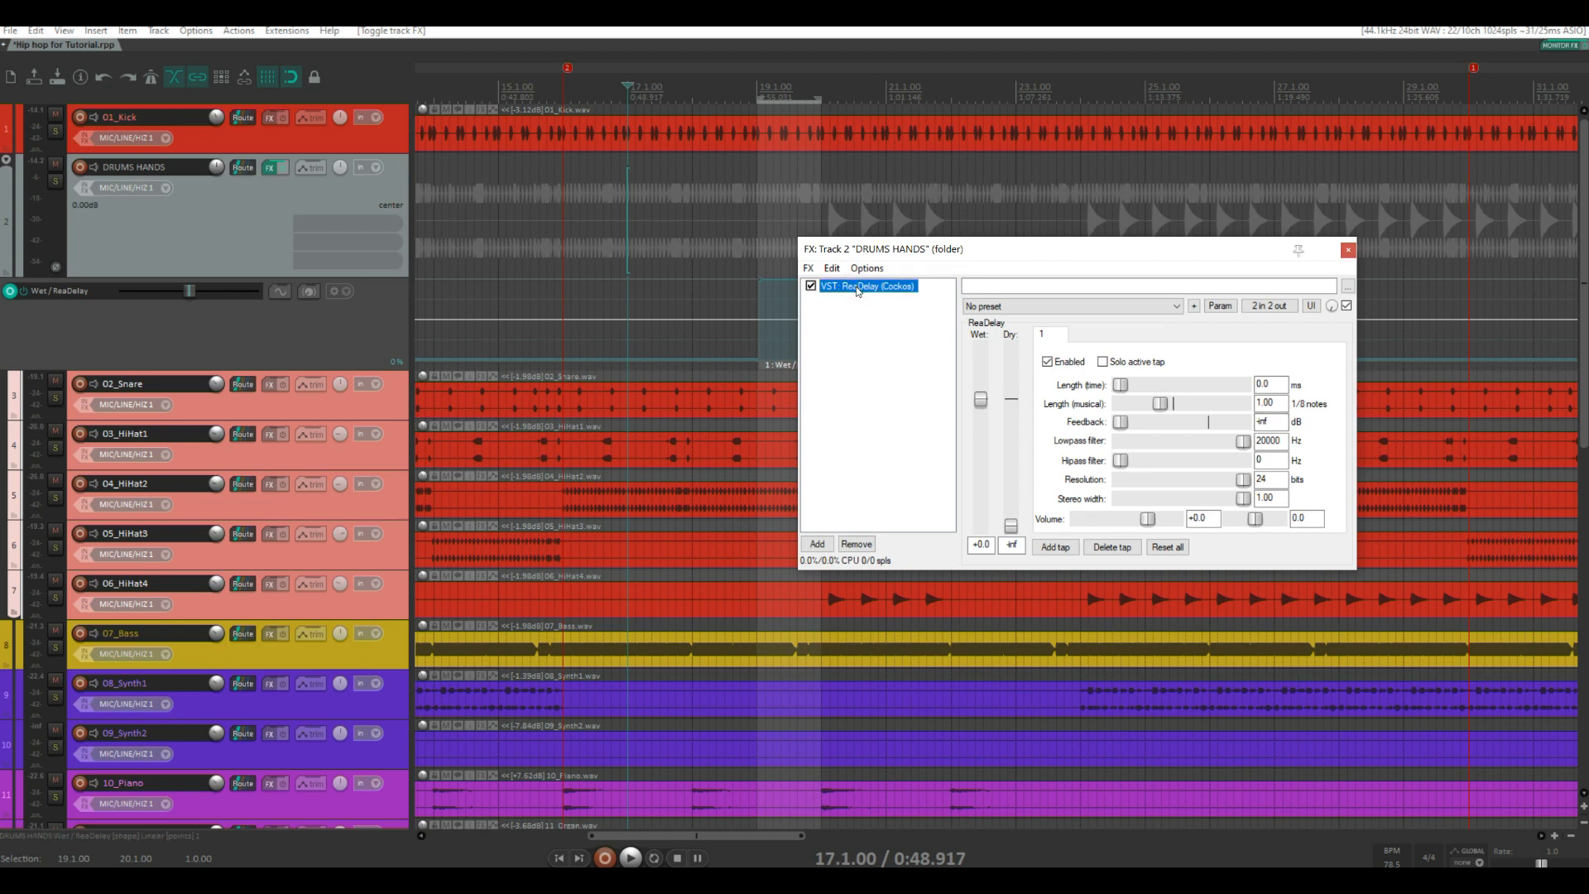
pyautogui.hotkey('ctrl', 'v')
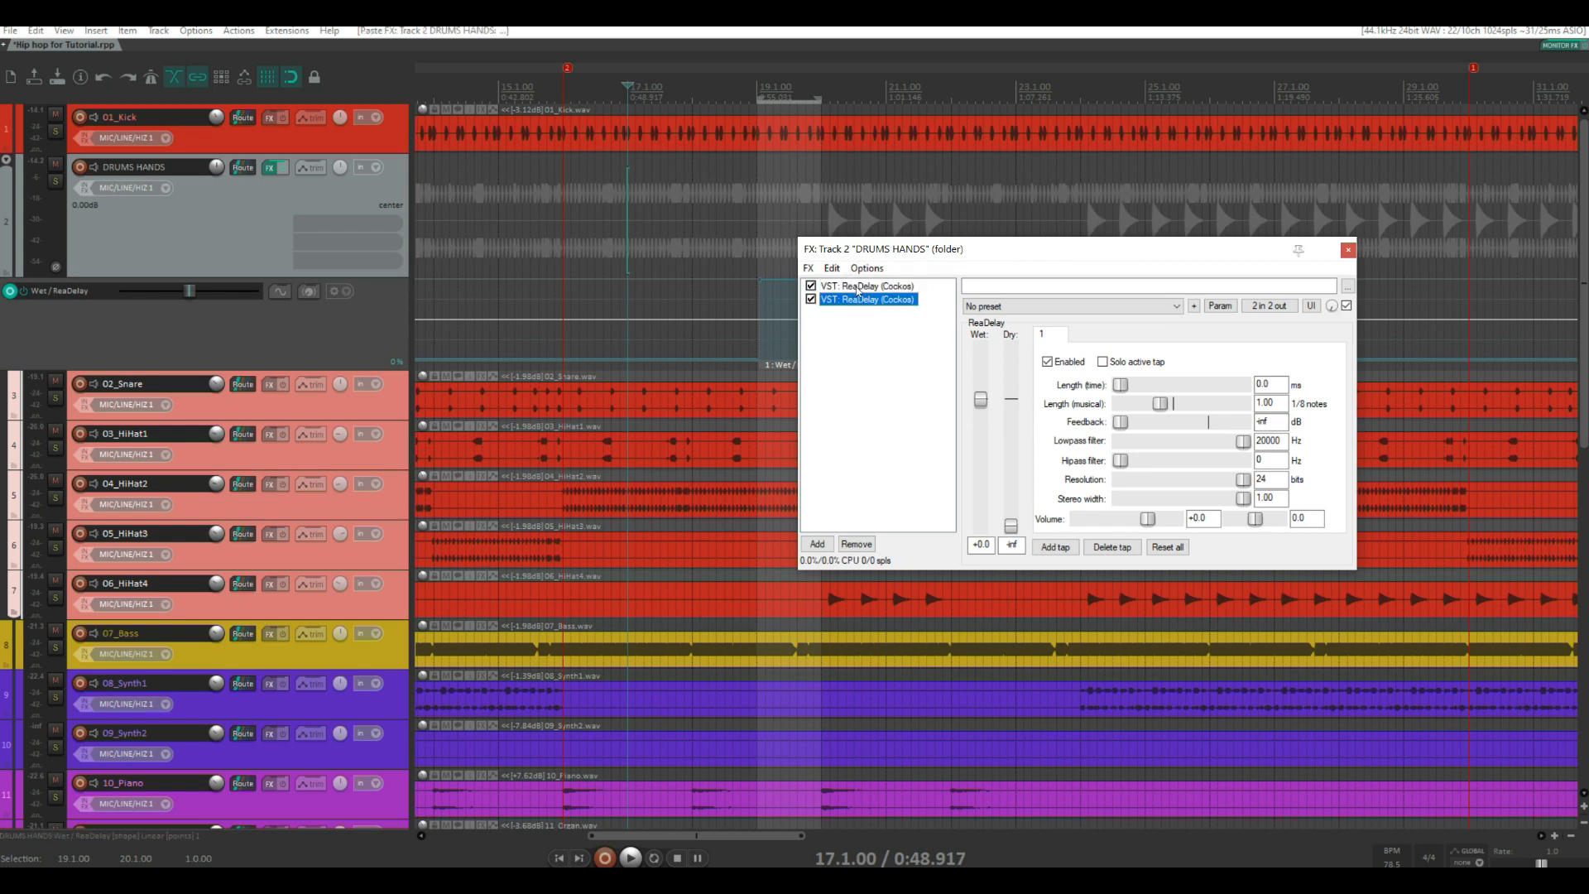
pyautogui.click(858, 287)
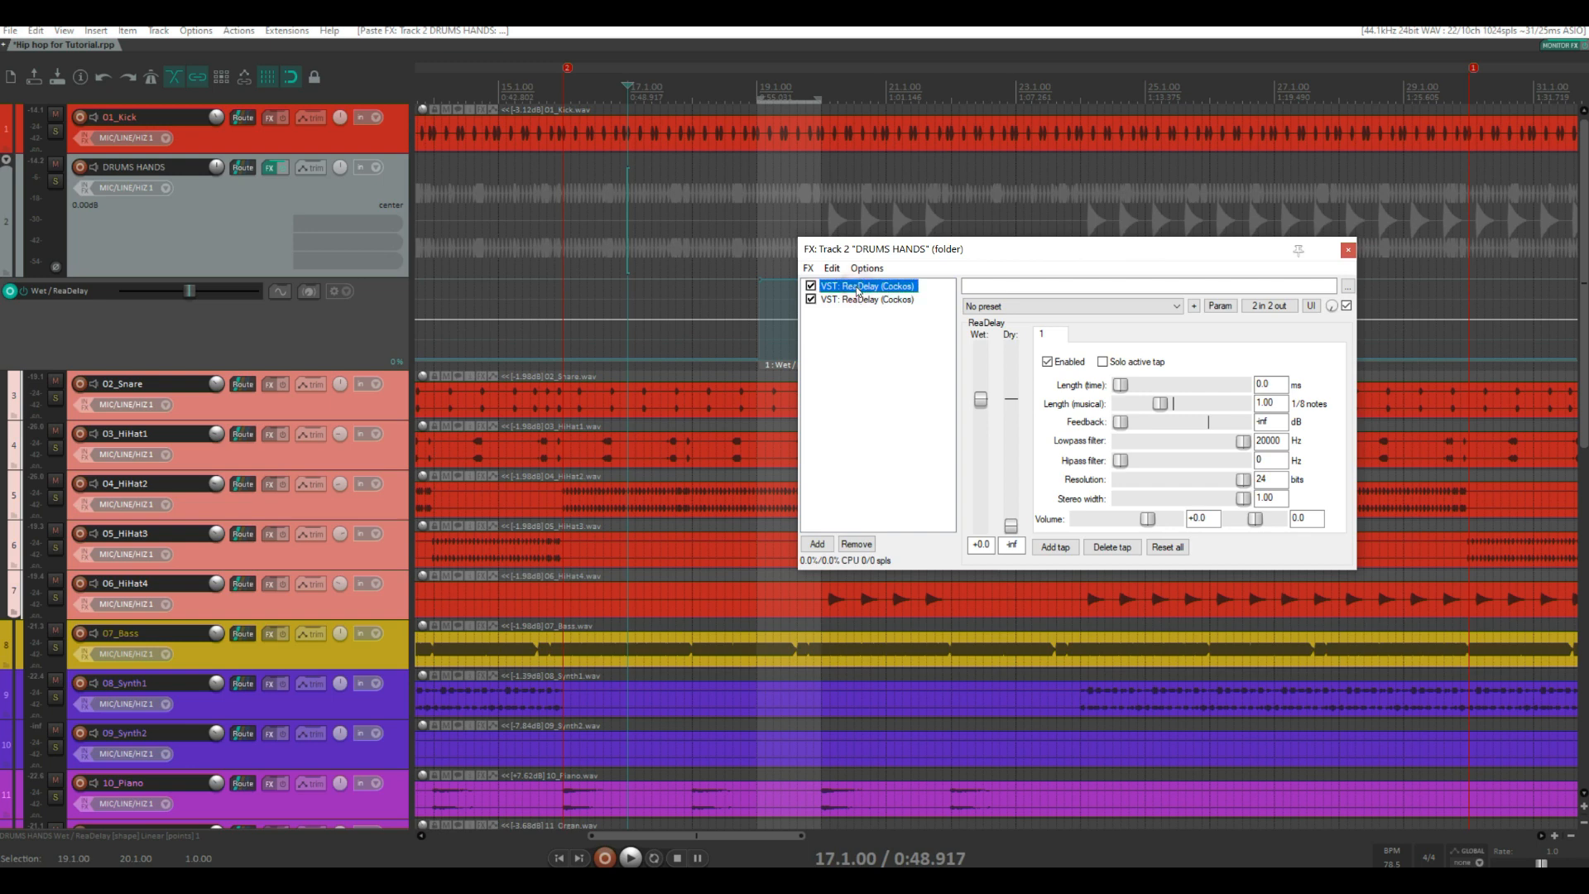
pyautogui.rightClick(858, 290)
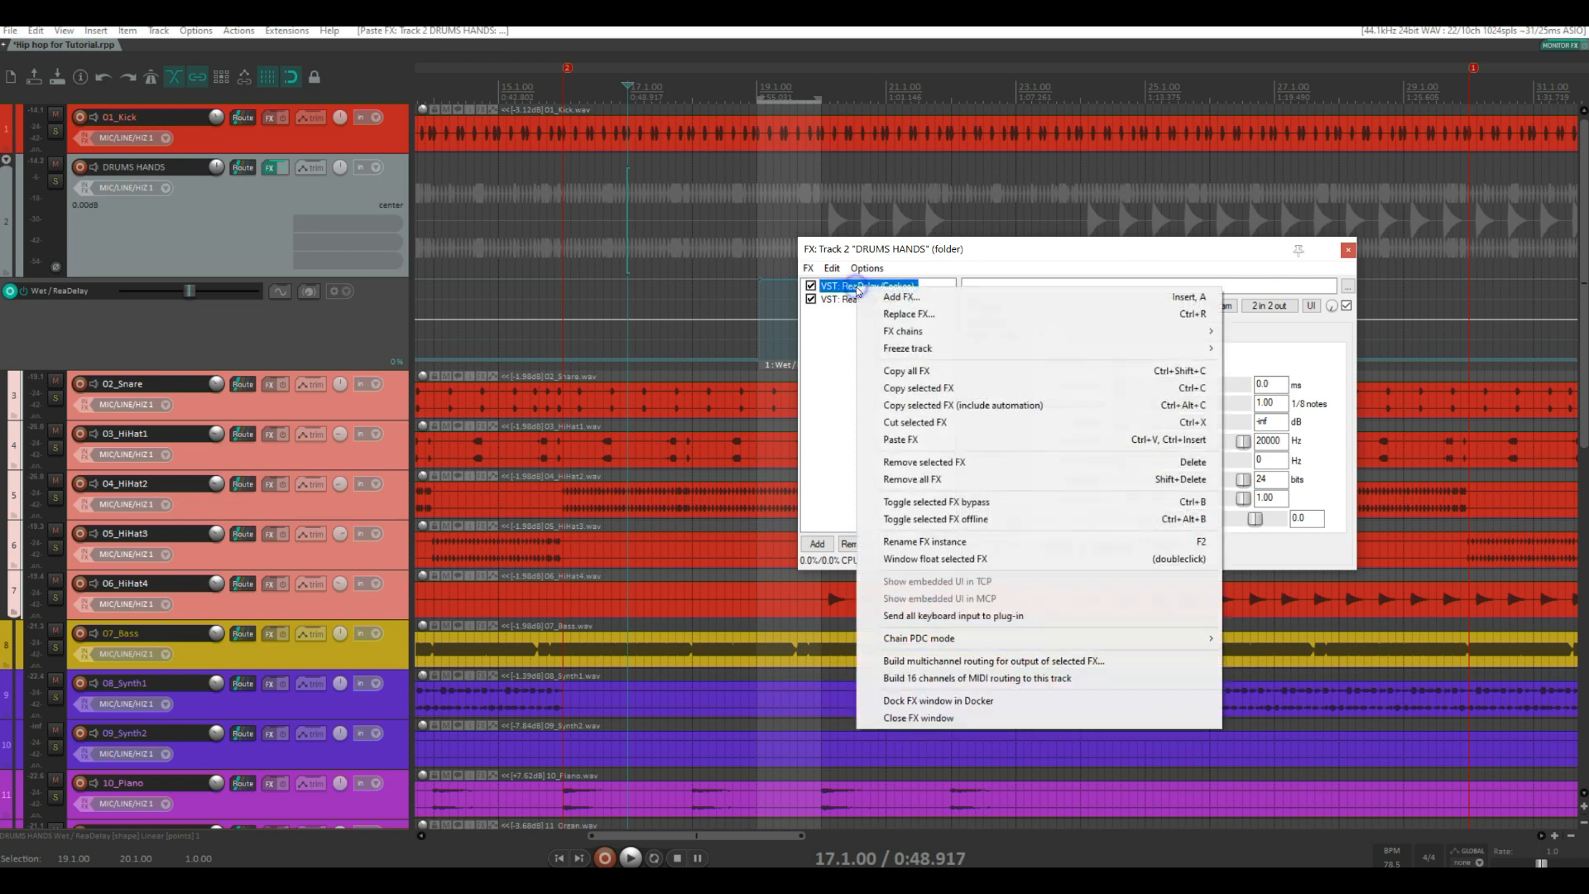
pyautogui.click(905, 543)
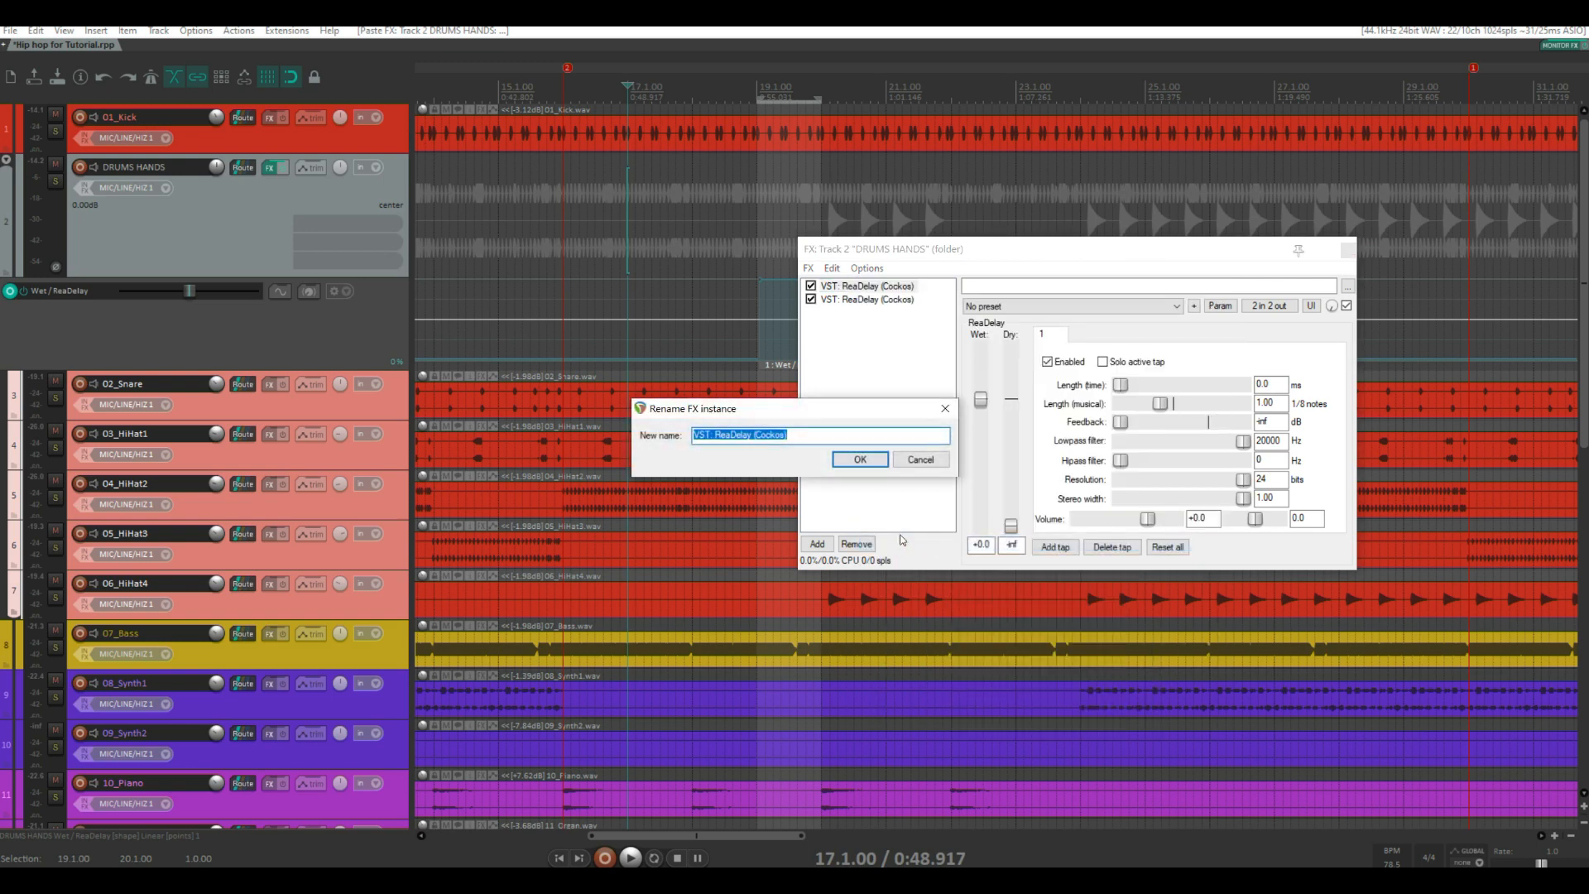
pyautogui.write('1/8')
pyautogui.press('Return')
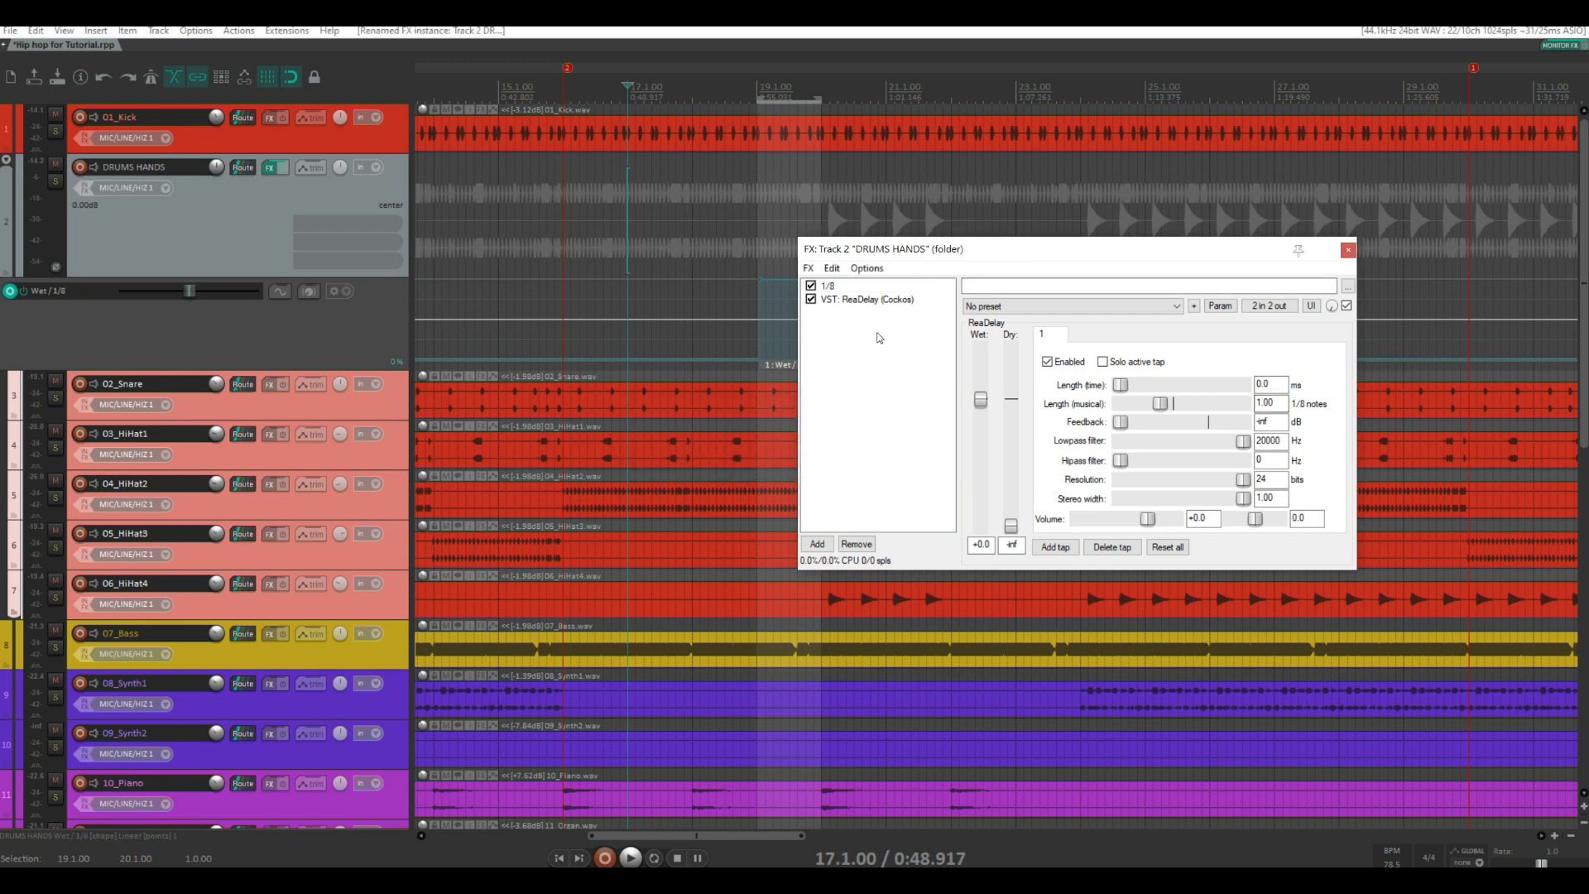
# Set the second ReaDelay's musical length to 2 eighth notes, rename that instance 1/4, and close the effects window
pyautogui.click(854, 303)
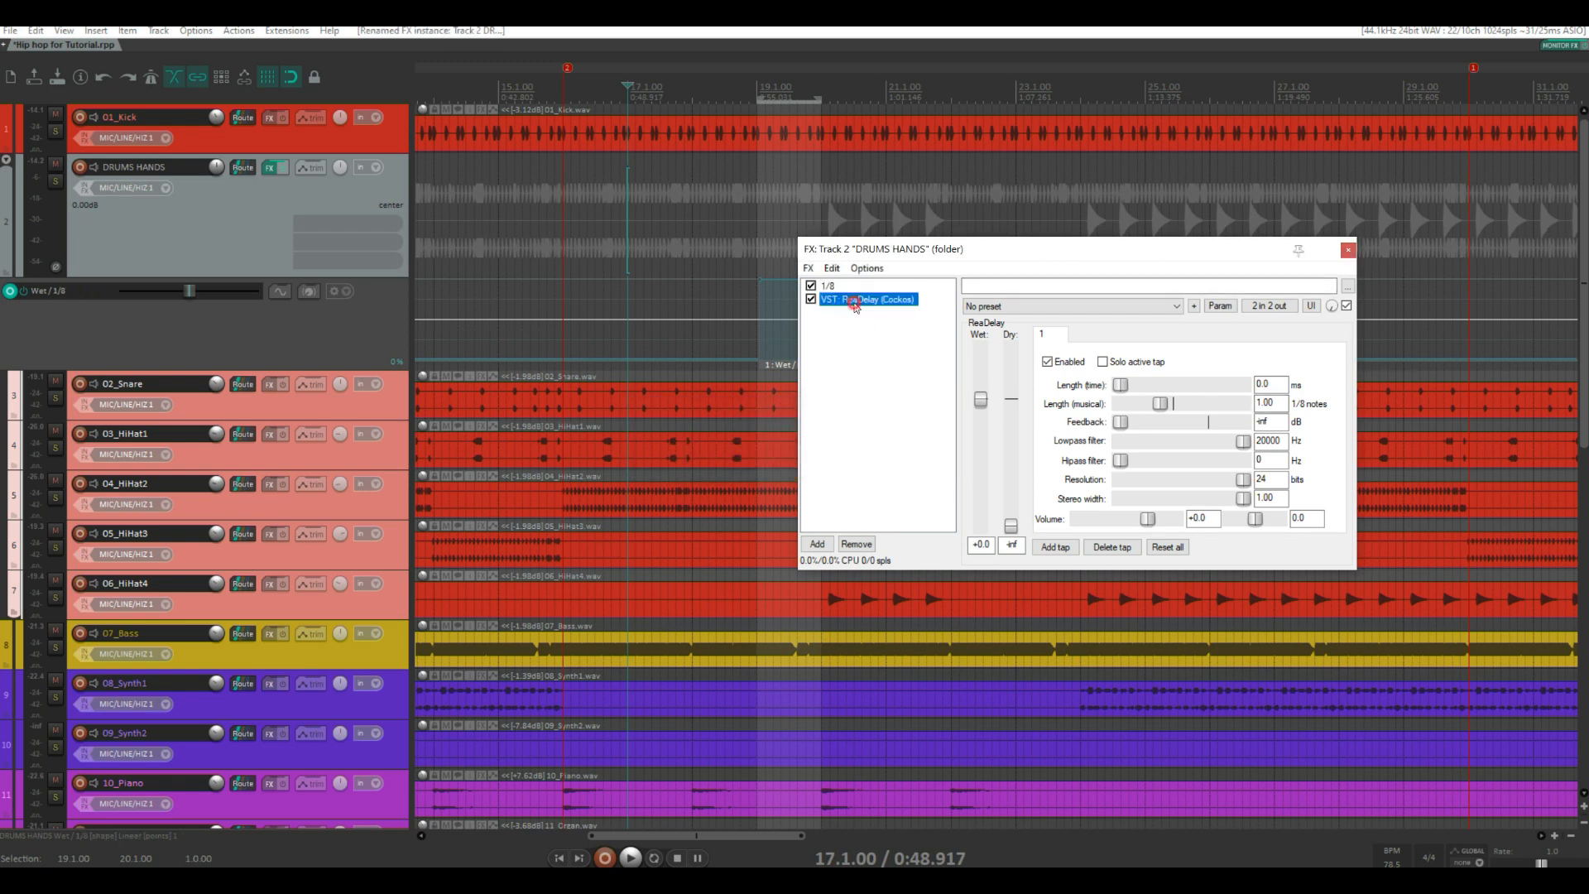
pyautogui.doubleClick(1283, 406)
pyautogui.write('2')
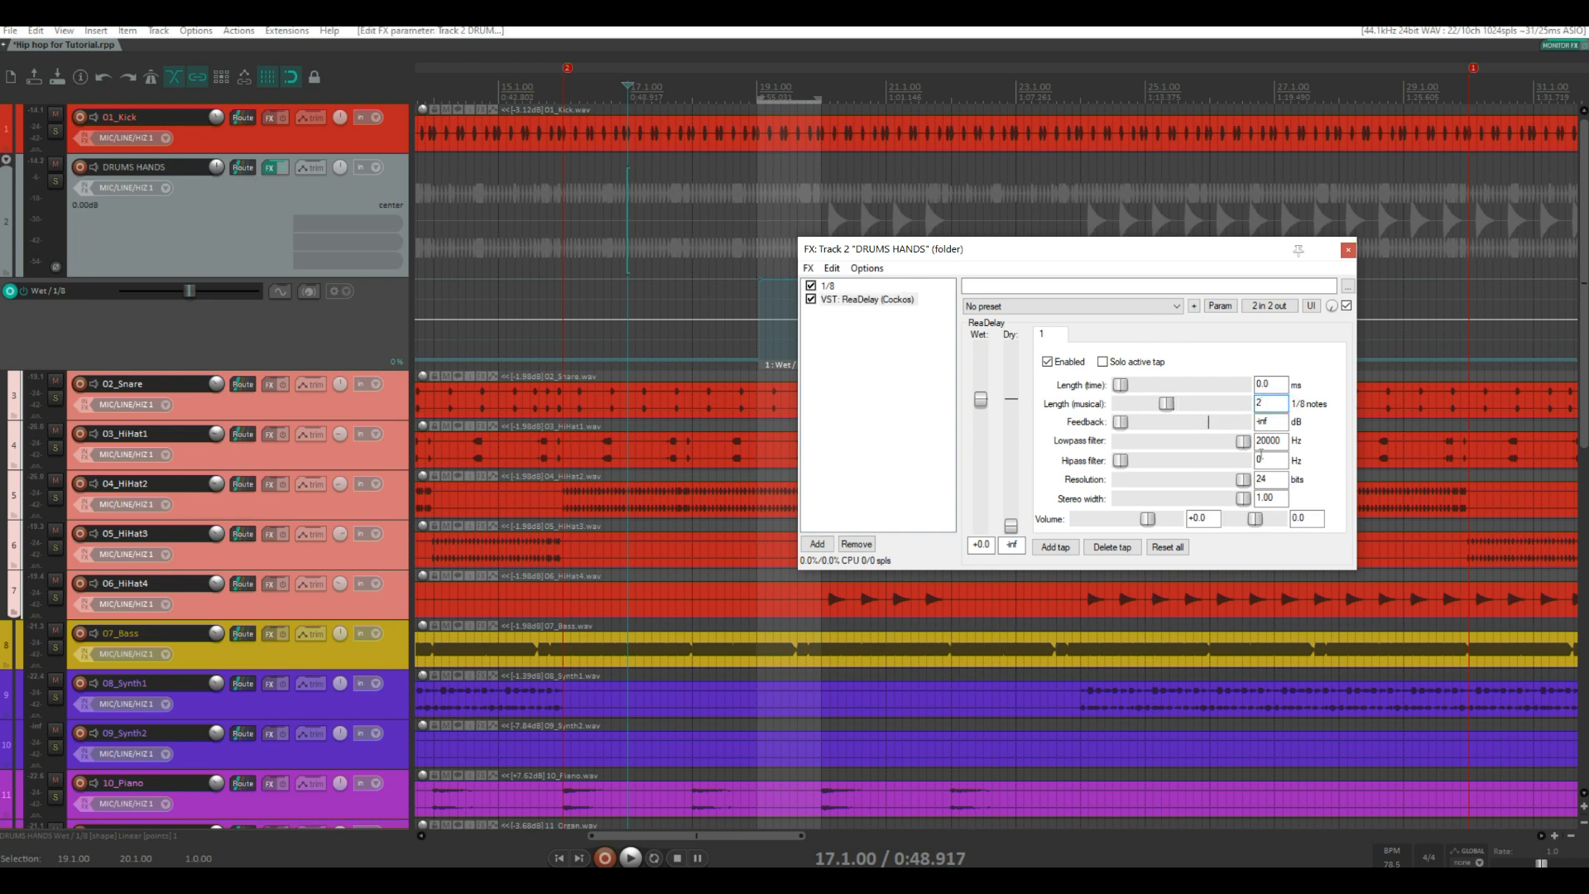
pyautogui.rightClick(854, 303)
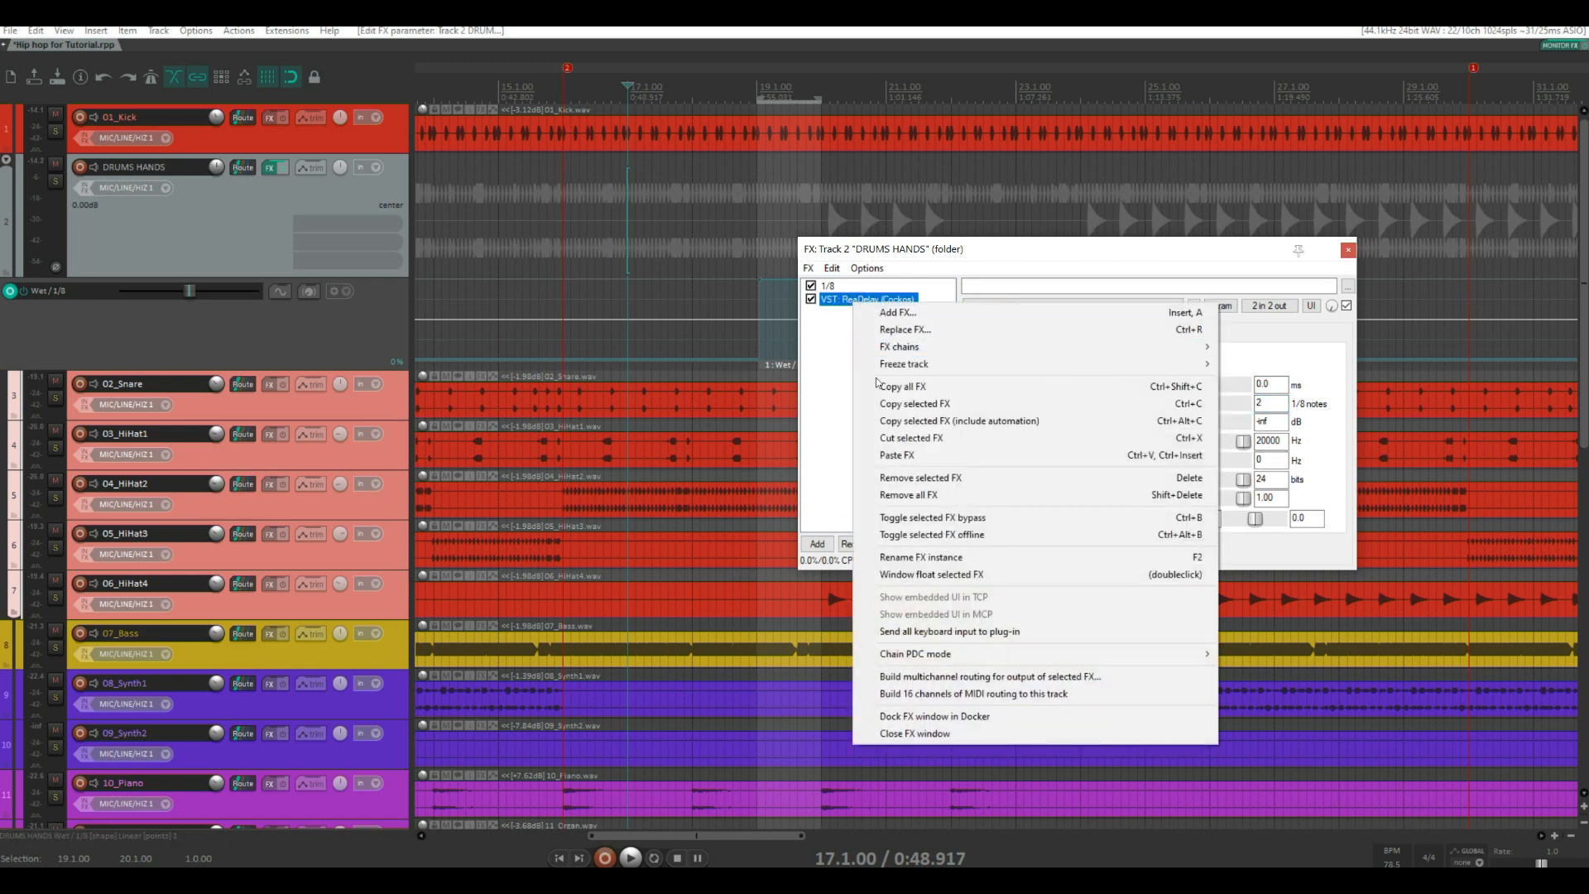
pyautogui.click(918, 557)
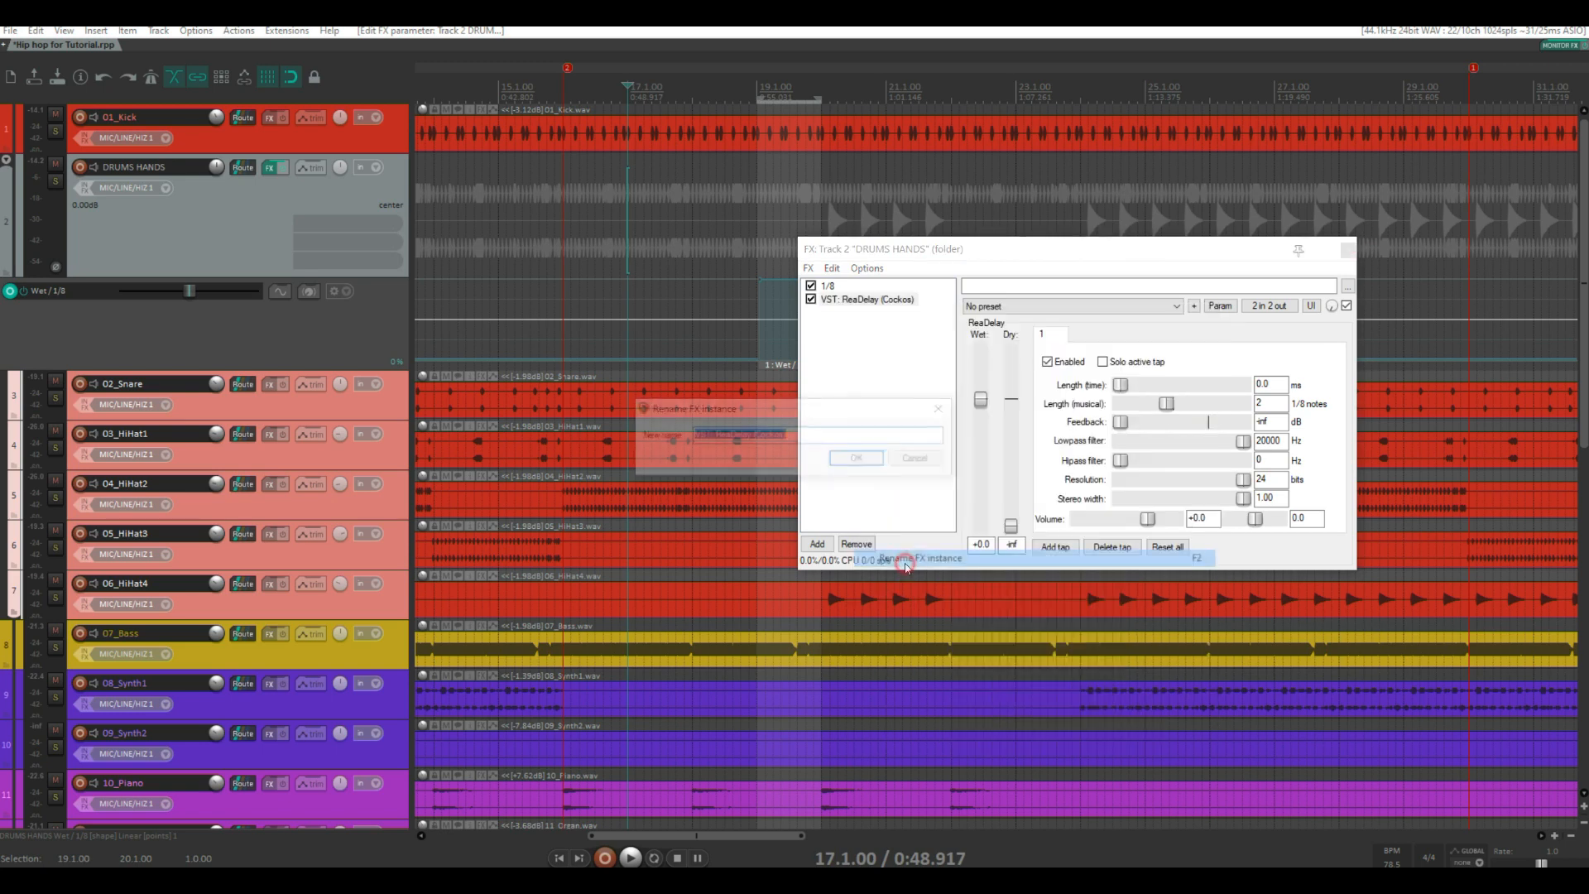
pyautogui.write('1/4')
pyautogui.press('Return')
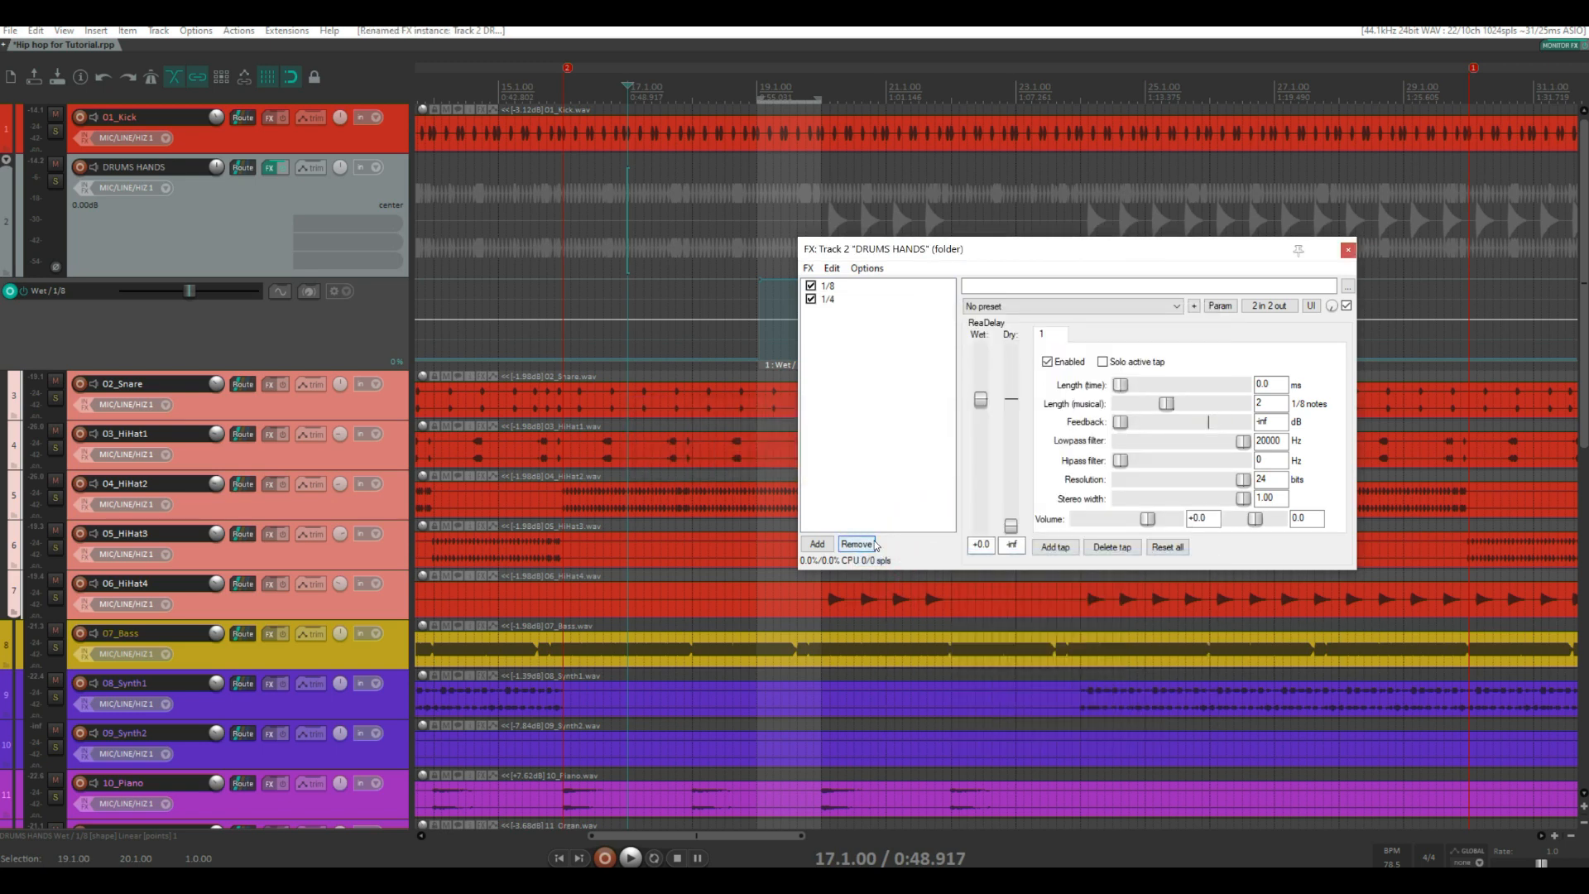
pyautogui.click(1347, 250)
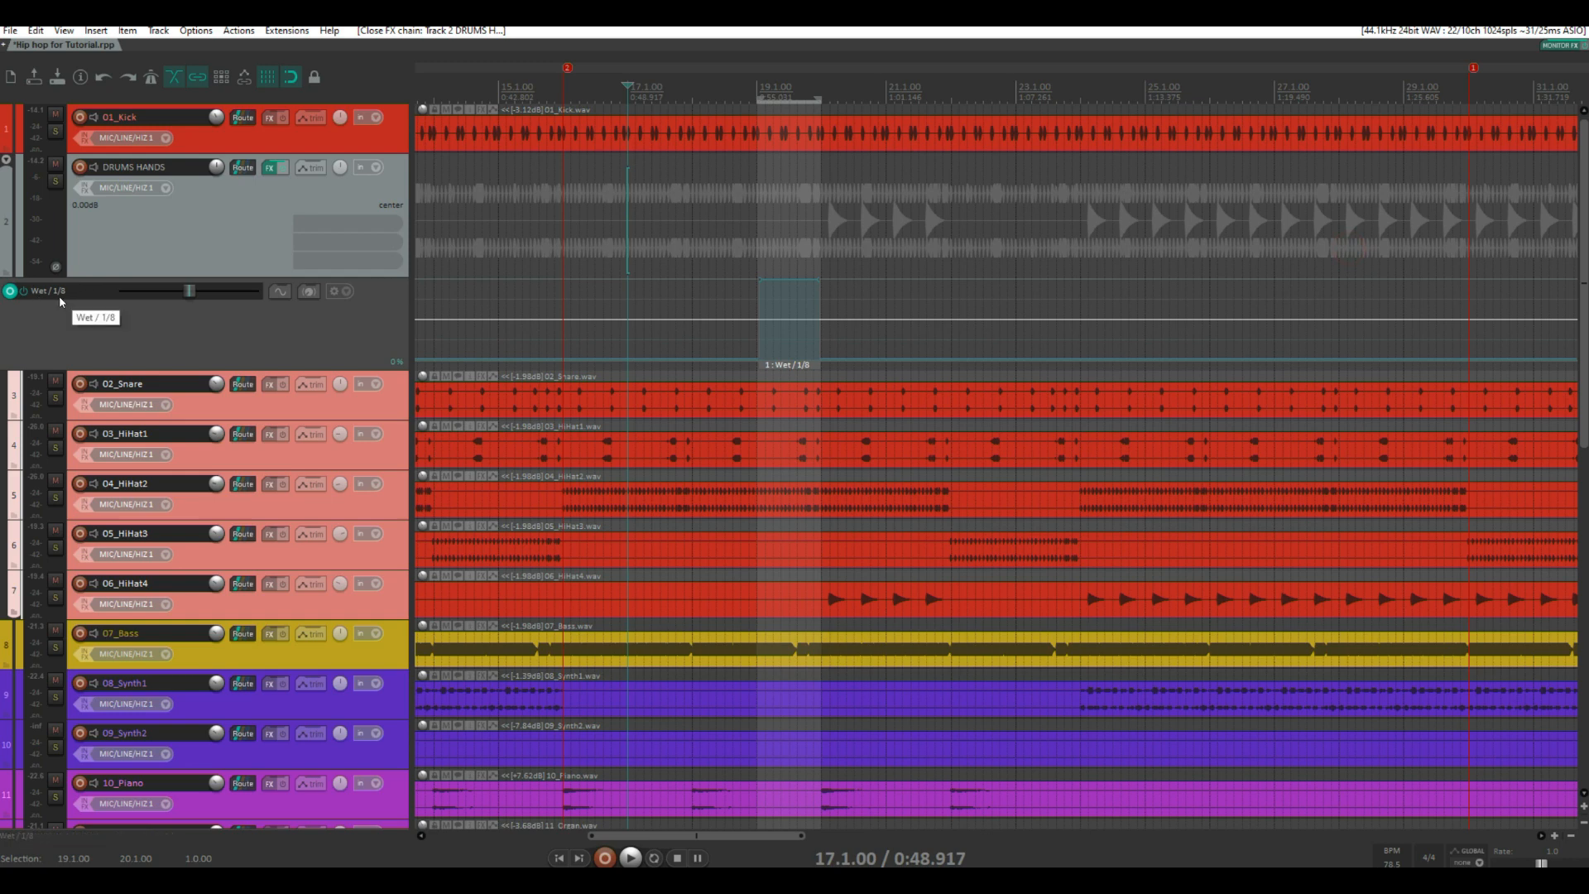
# Show a track envelope for the 1/4 delay's Wet parameter on DRUMS HANDS and close the effects window
pyautogui.click(269, 167)
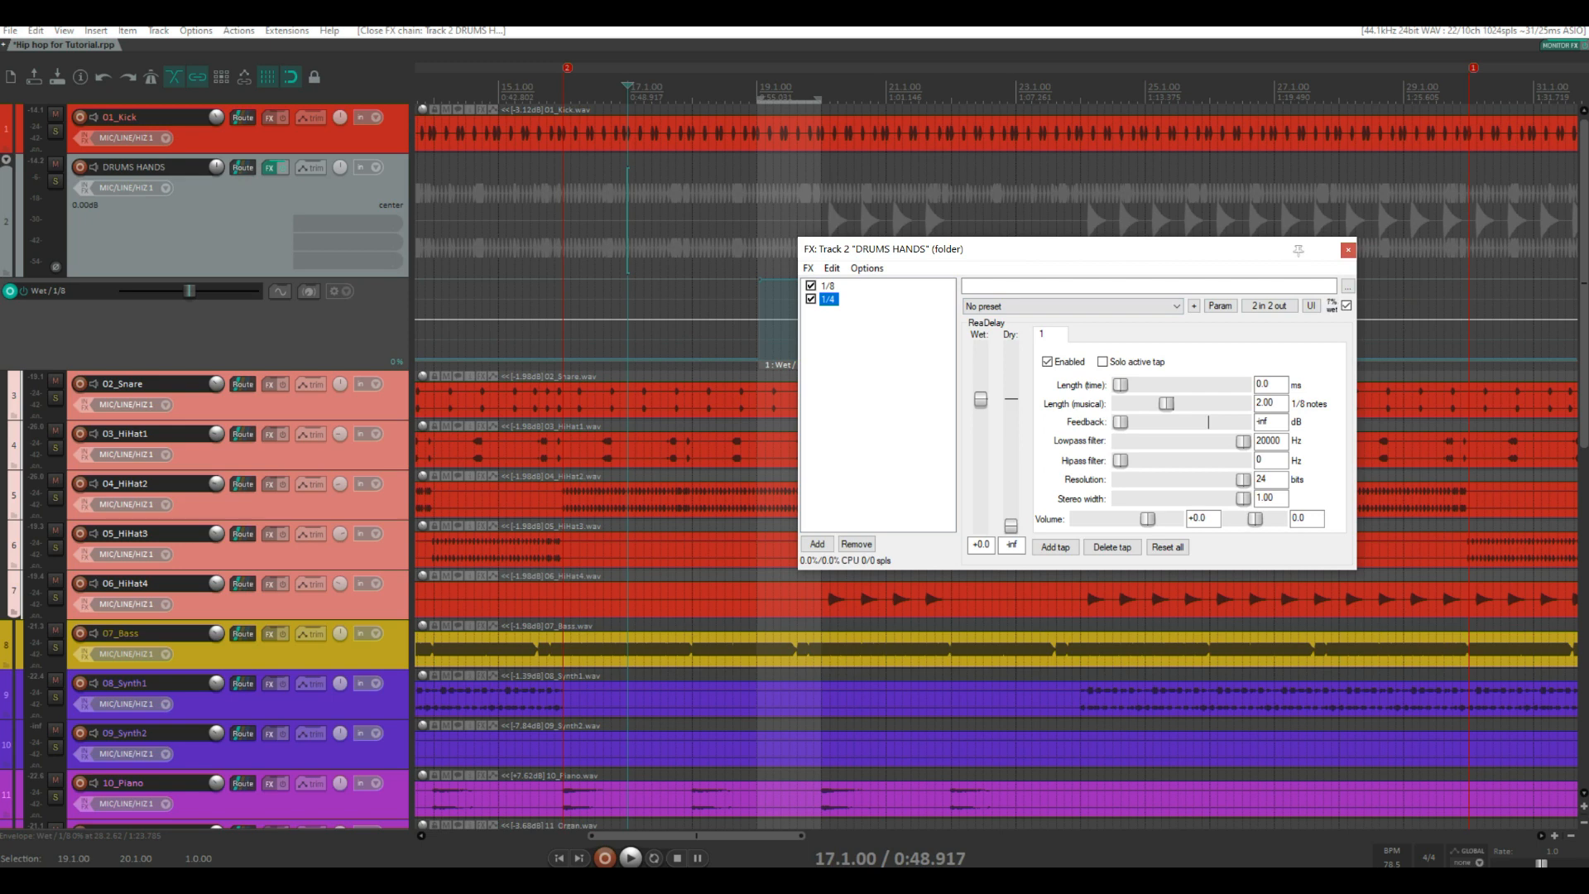
pyautogui.click(1219, 305)
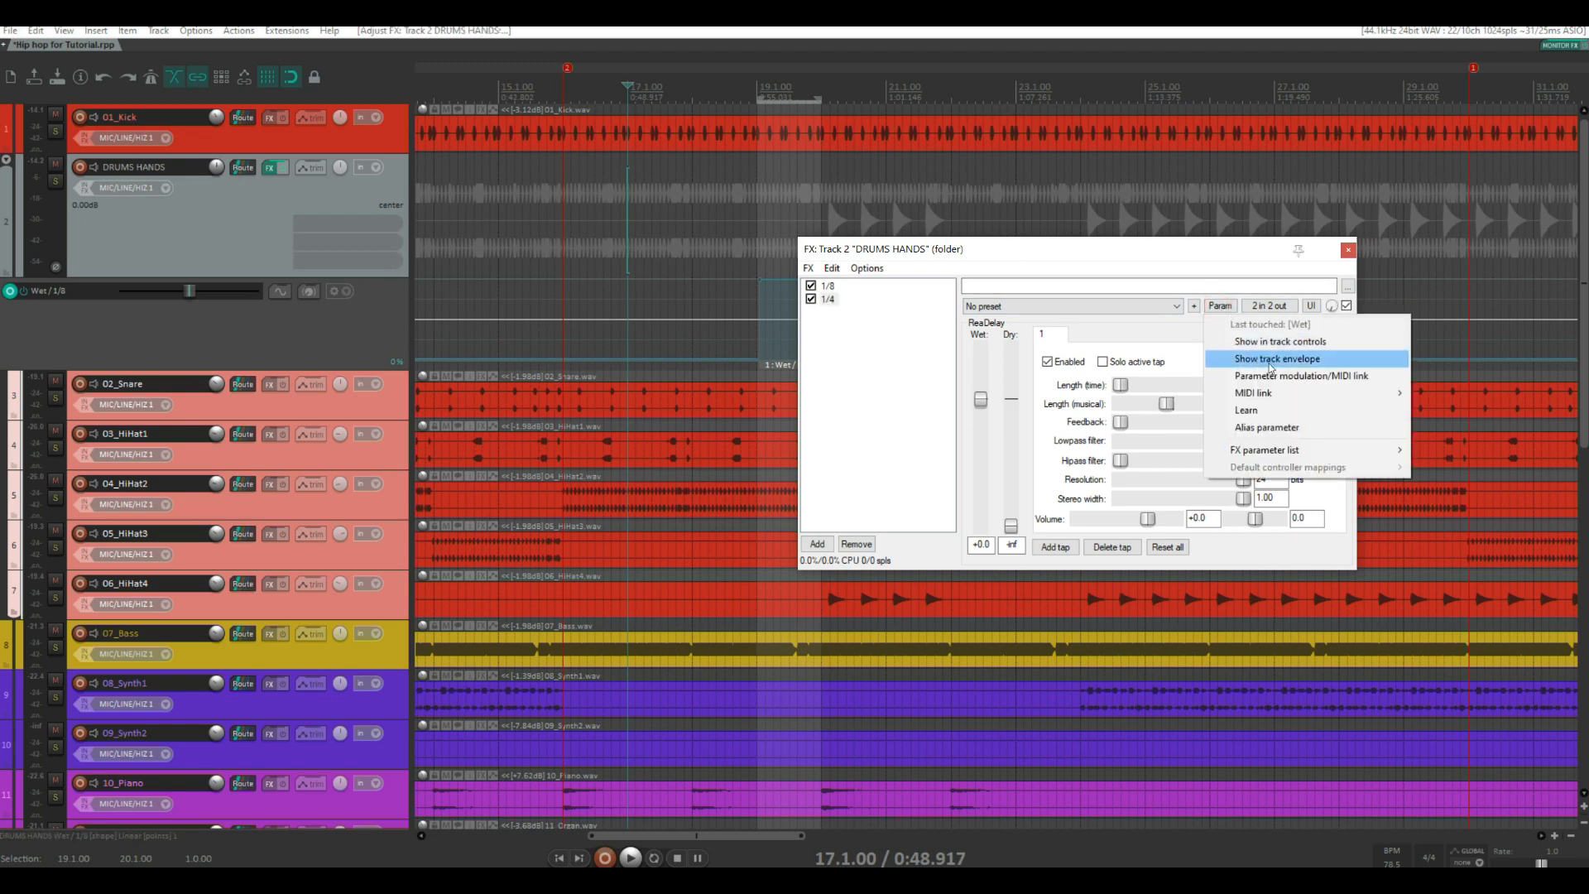
pyautogui.click(1271, 360)
pyautogui.click(1348, 252)
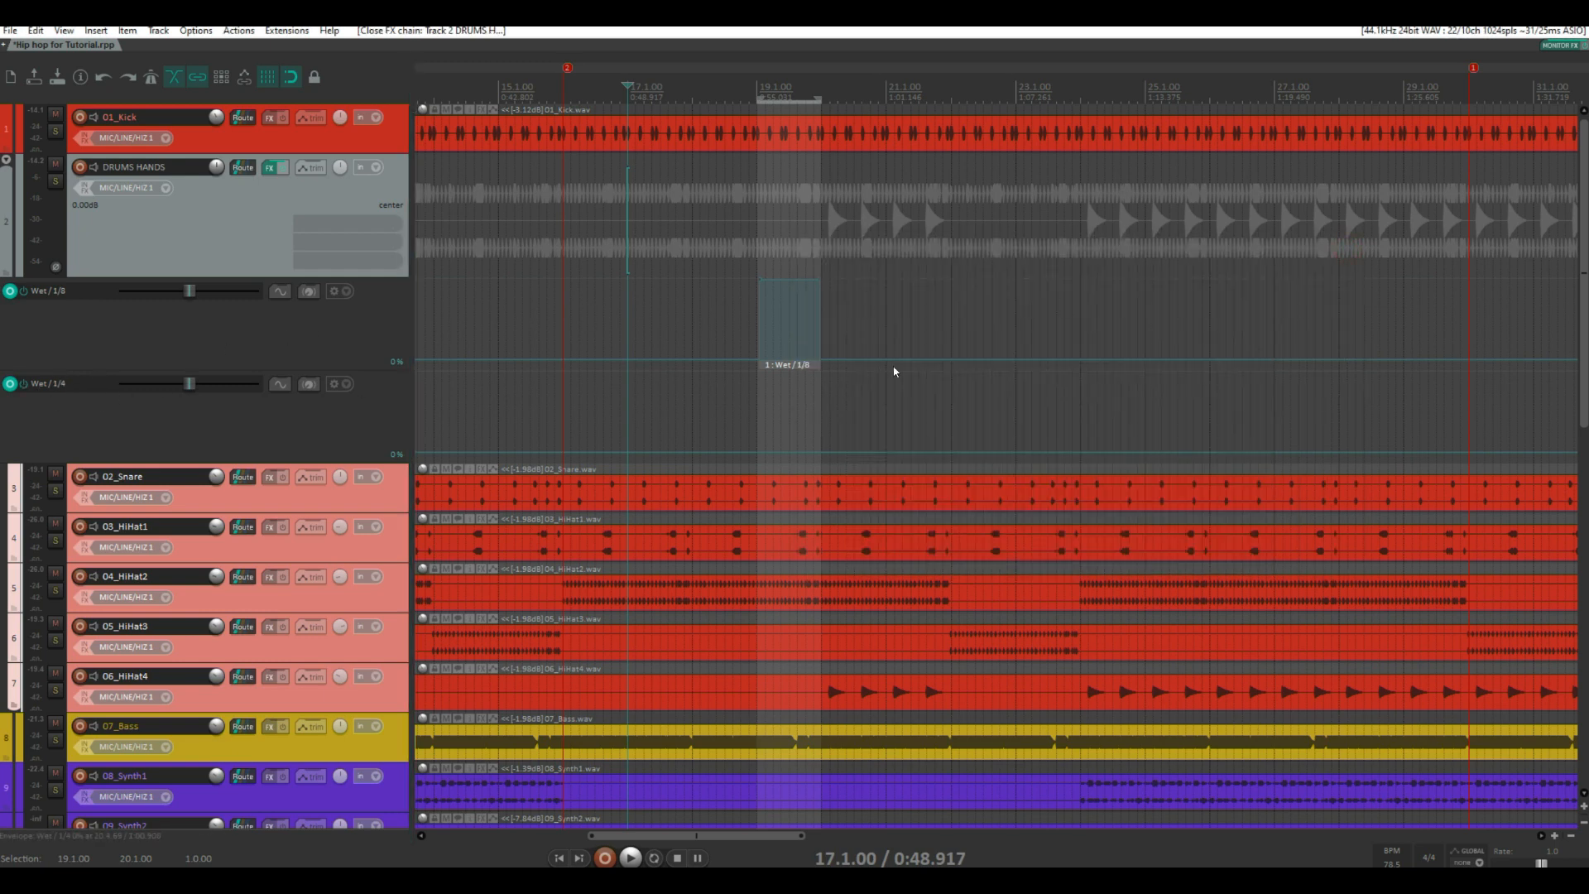
# Draw an automation item on the Wet / 1/4 envelope from just after 23.1.00 to shortly before 24.1.00 and raise its level to maximum
pyautogui.scroll(3, 1080, 252)
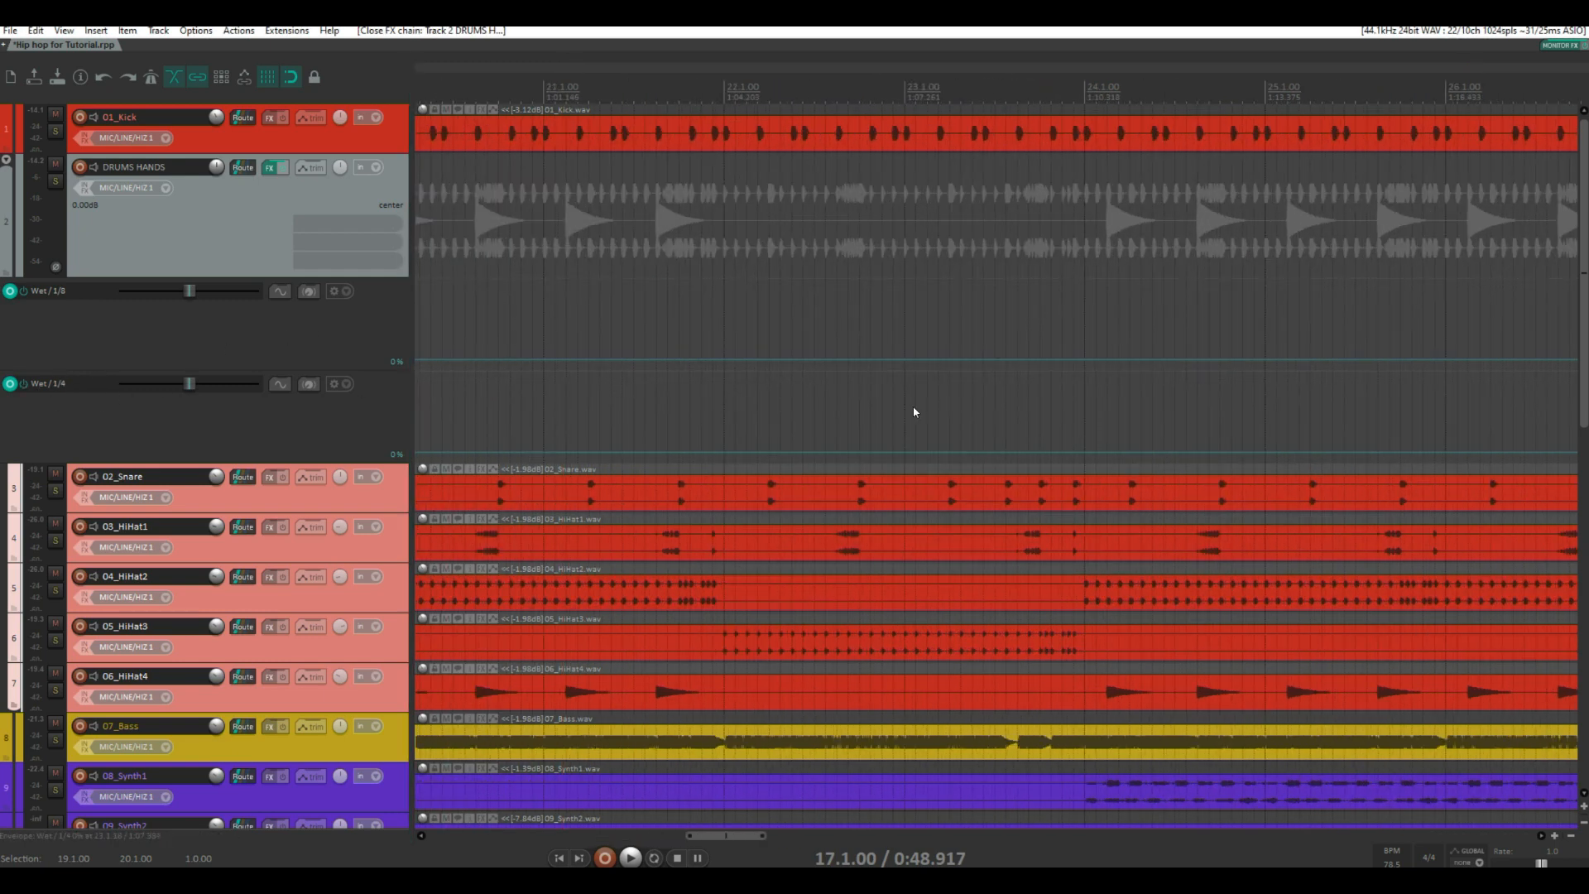
pyautogui.moveTo(920, 411); pyautogui.dragTo(1071, 408)
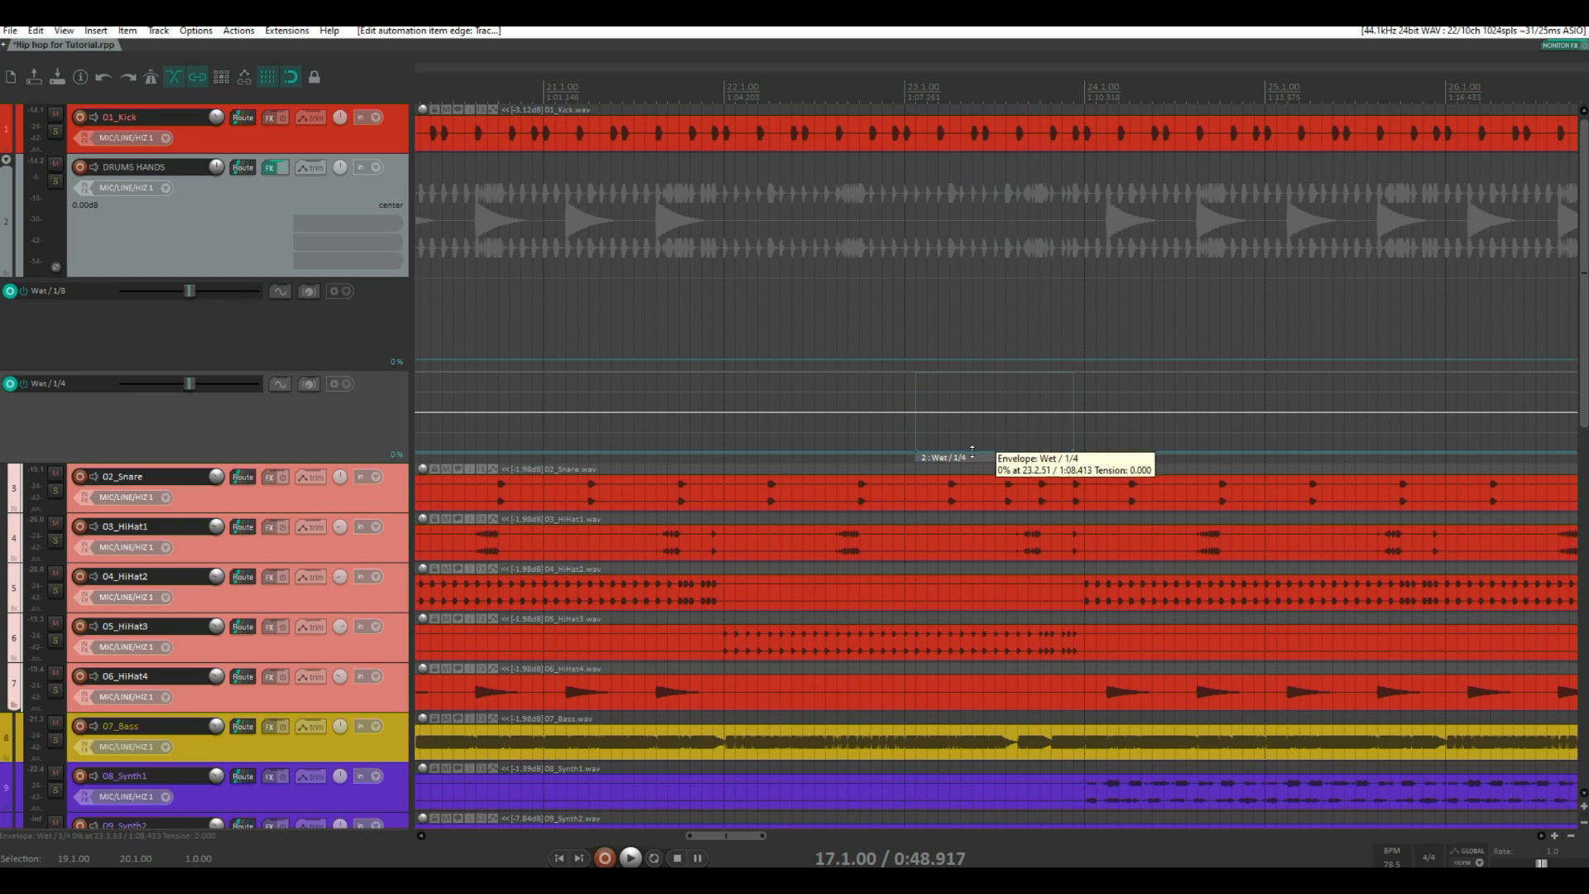
pyautogui.moveTo(977, 454); pyautogui.dragTo(984, 161)
pyautogui.scroll(-4, 980, 207)
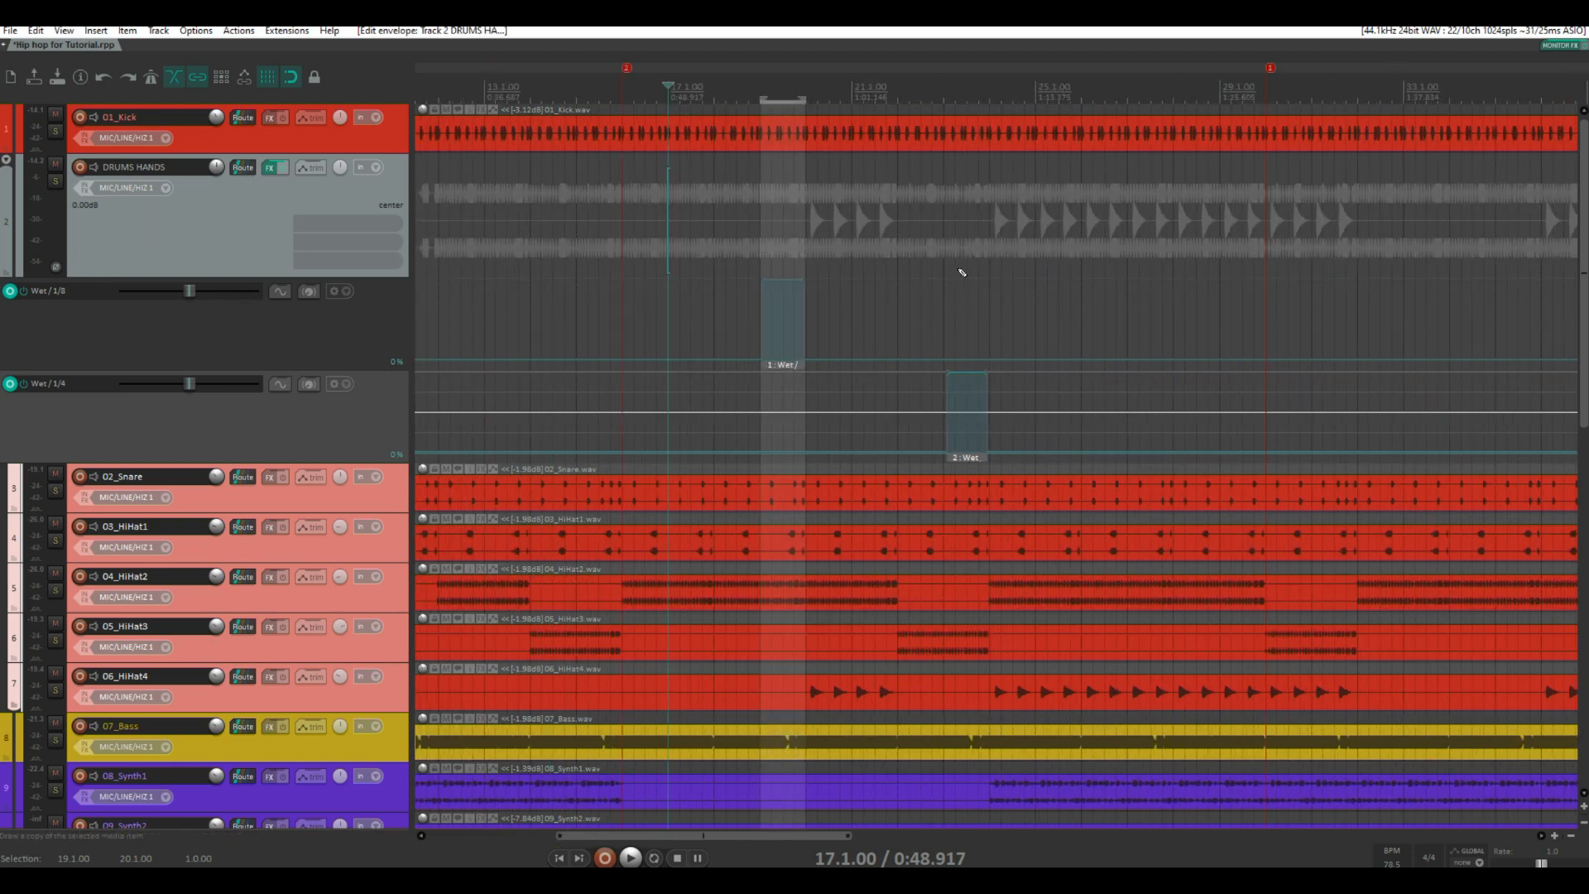
# Bypass the DRUMS HANDS effects and play from 21.1.00 into the Wet / 1/4 automation item, then stop
pyautogui.click(851, 83)
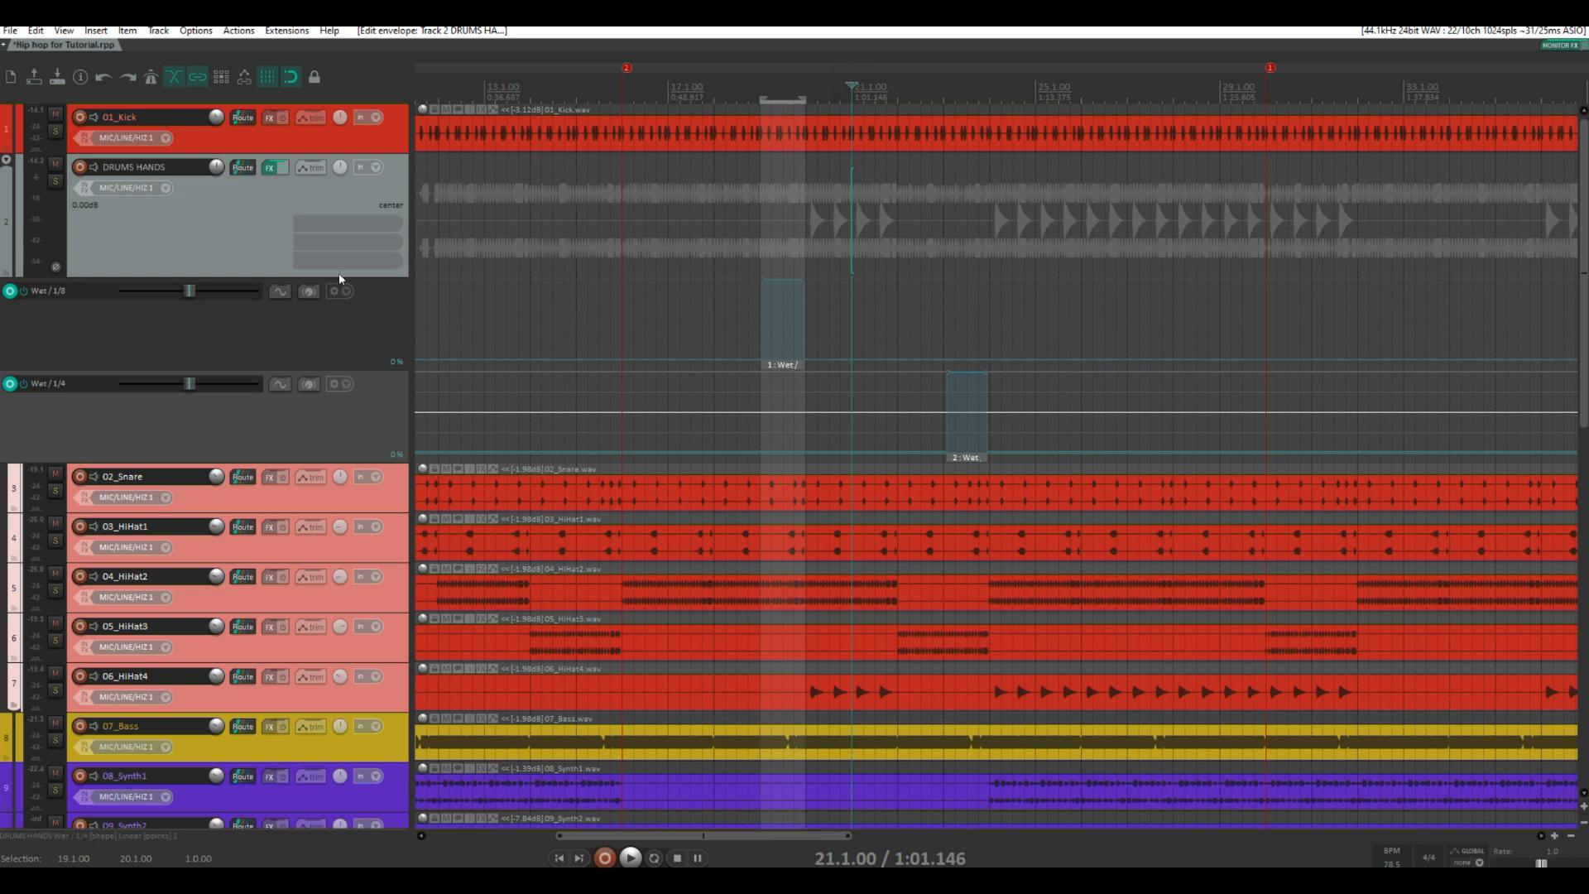
pyautogui.click(281, 171)
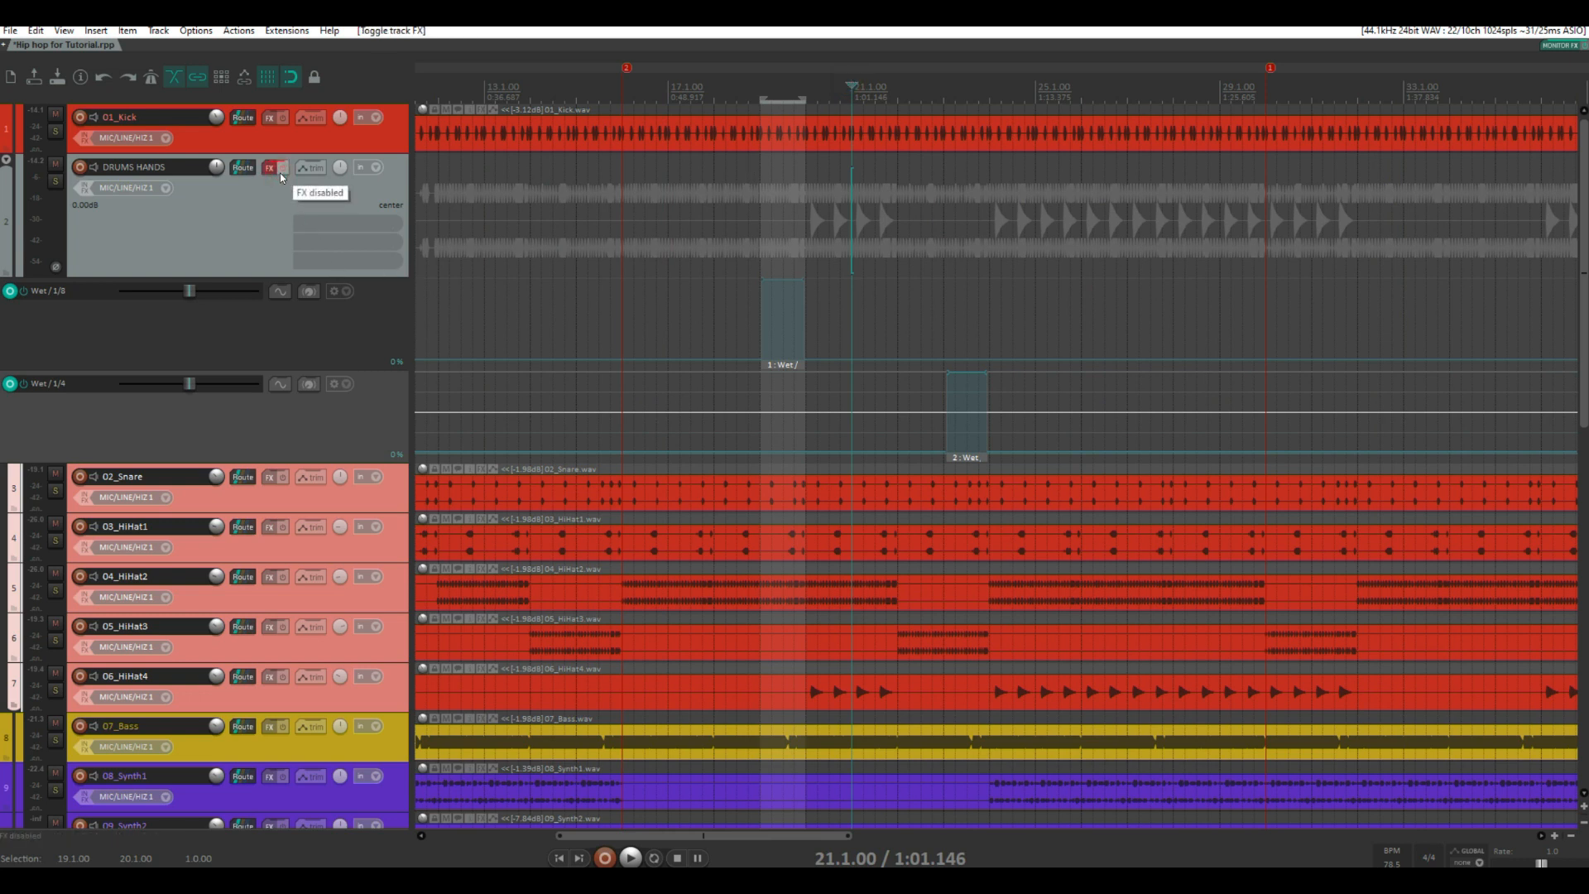
pyautogui.press('space')
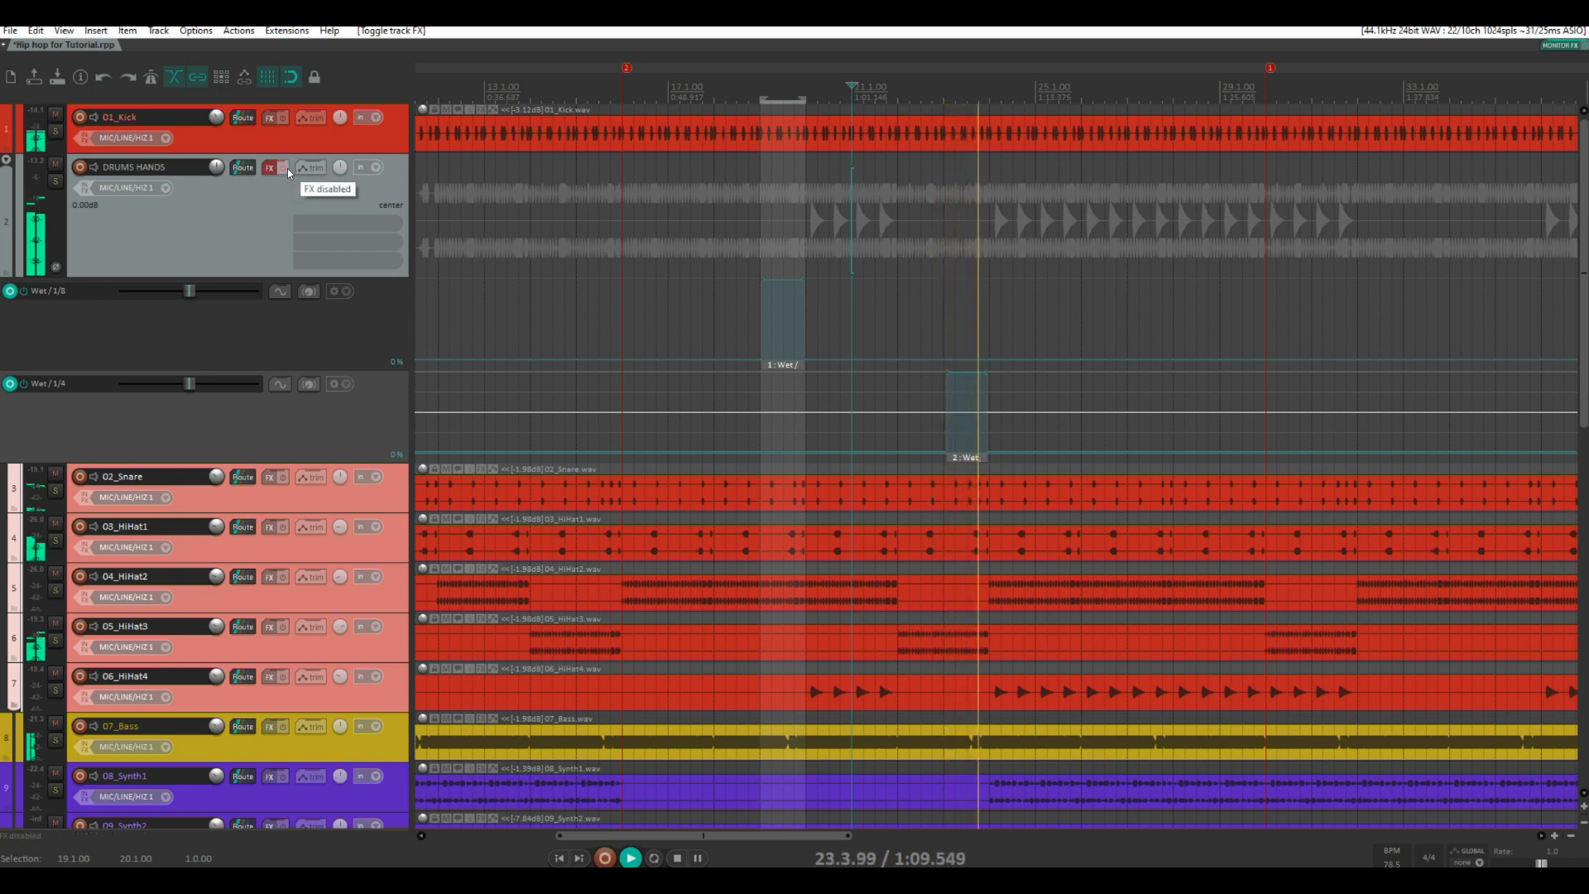
pyautogui.press('space')
# Enable the DRUMS HANDS effects again, play from 21.1.00 past the Wet / 1/4 automation item, and stop
pyautogui.click(286, 167)
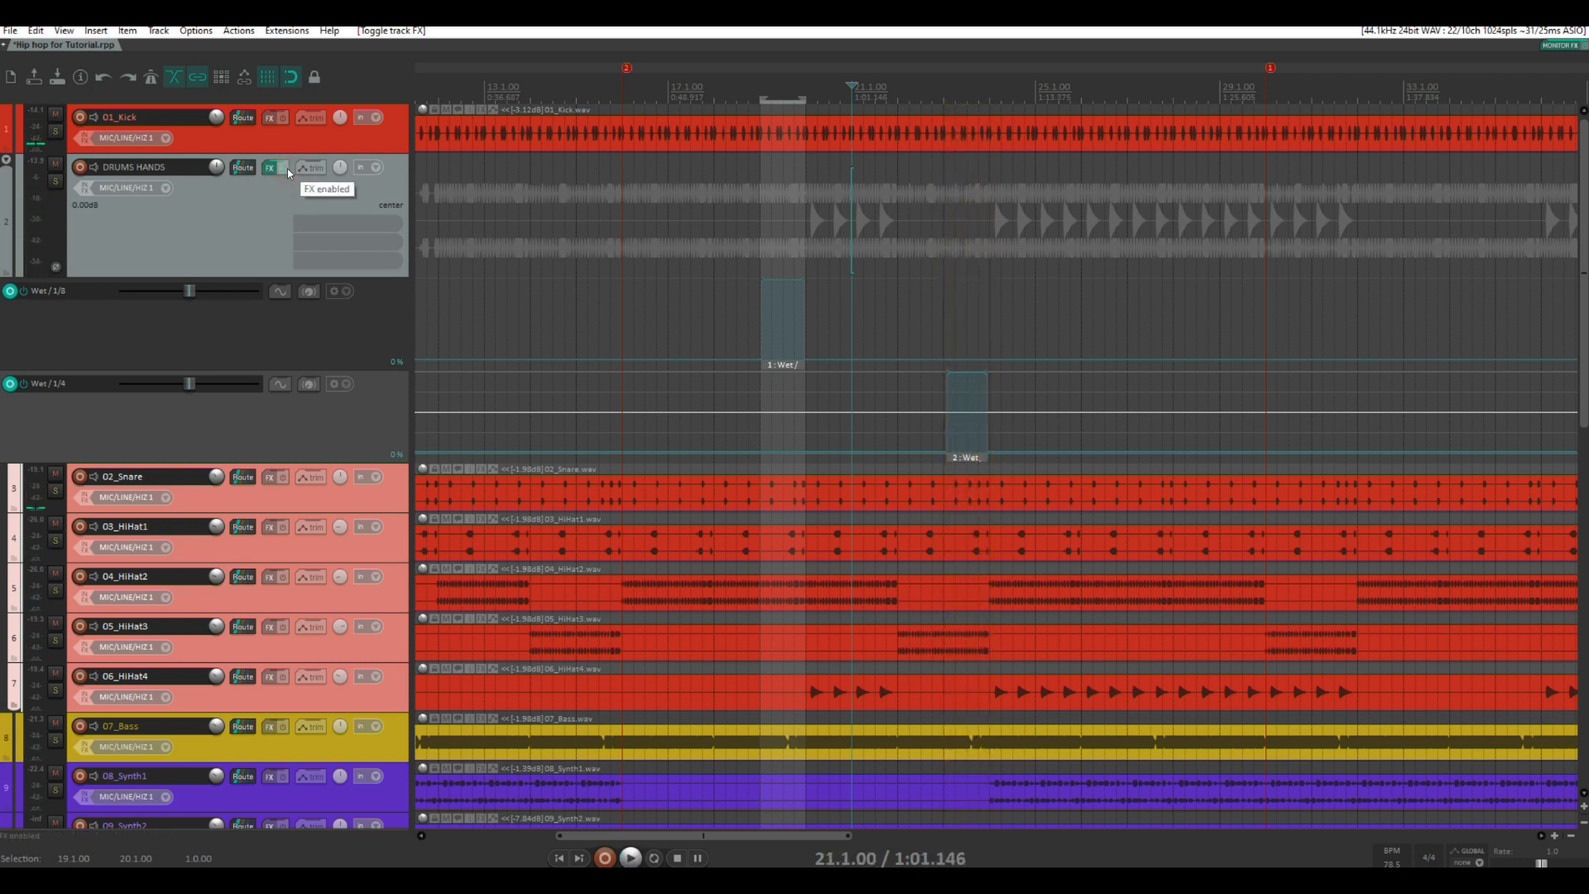
pyautogui.press('space')
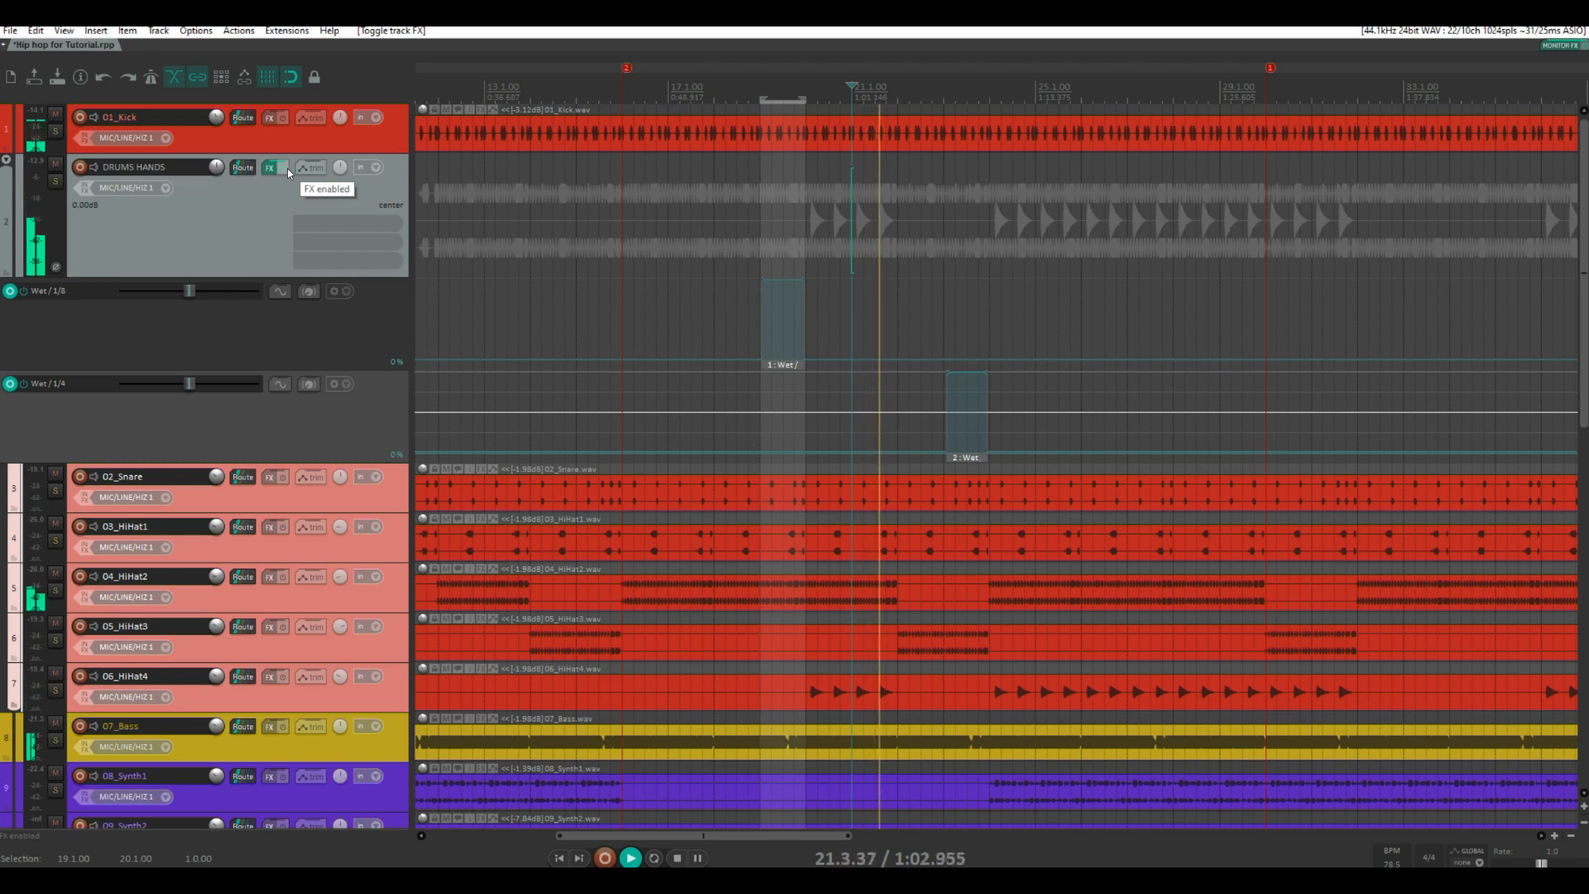
pyautogui.scroll(3, 973, 259)
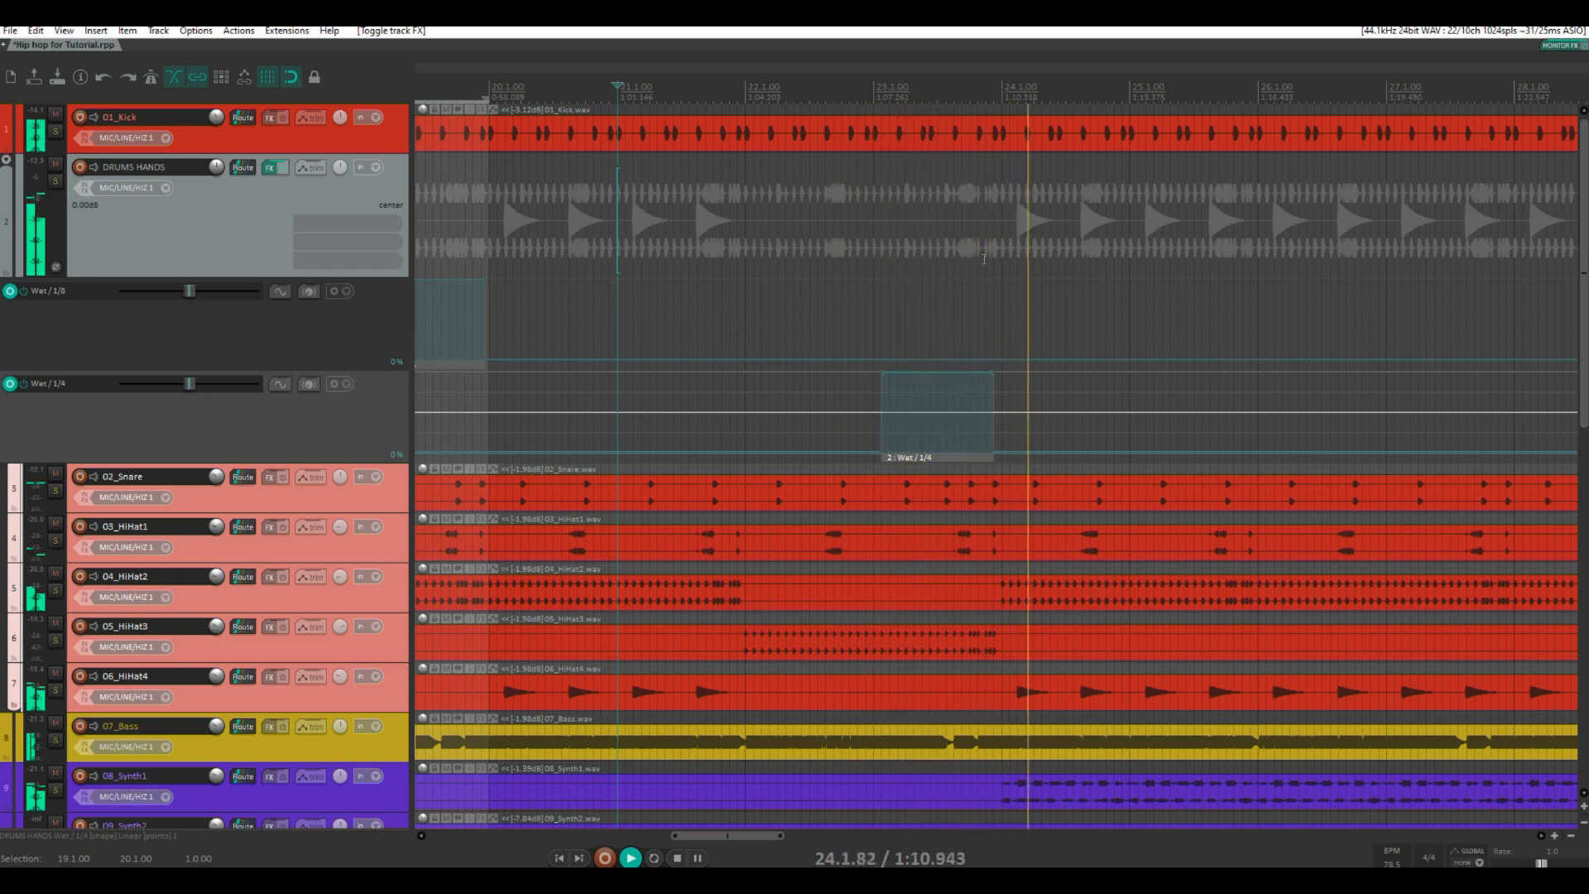
pyautogui.press('space')
# Extend the Wet / 1/4 automation item's end closer to 24.1.00 and its start closer to 23.1.00
pyautogui.scroll(6, 984, 414)
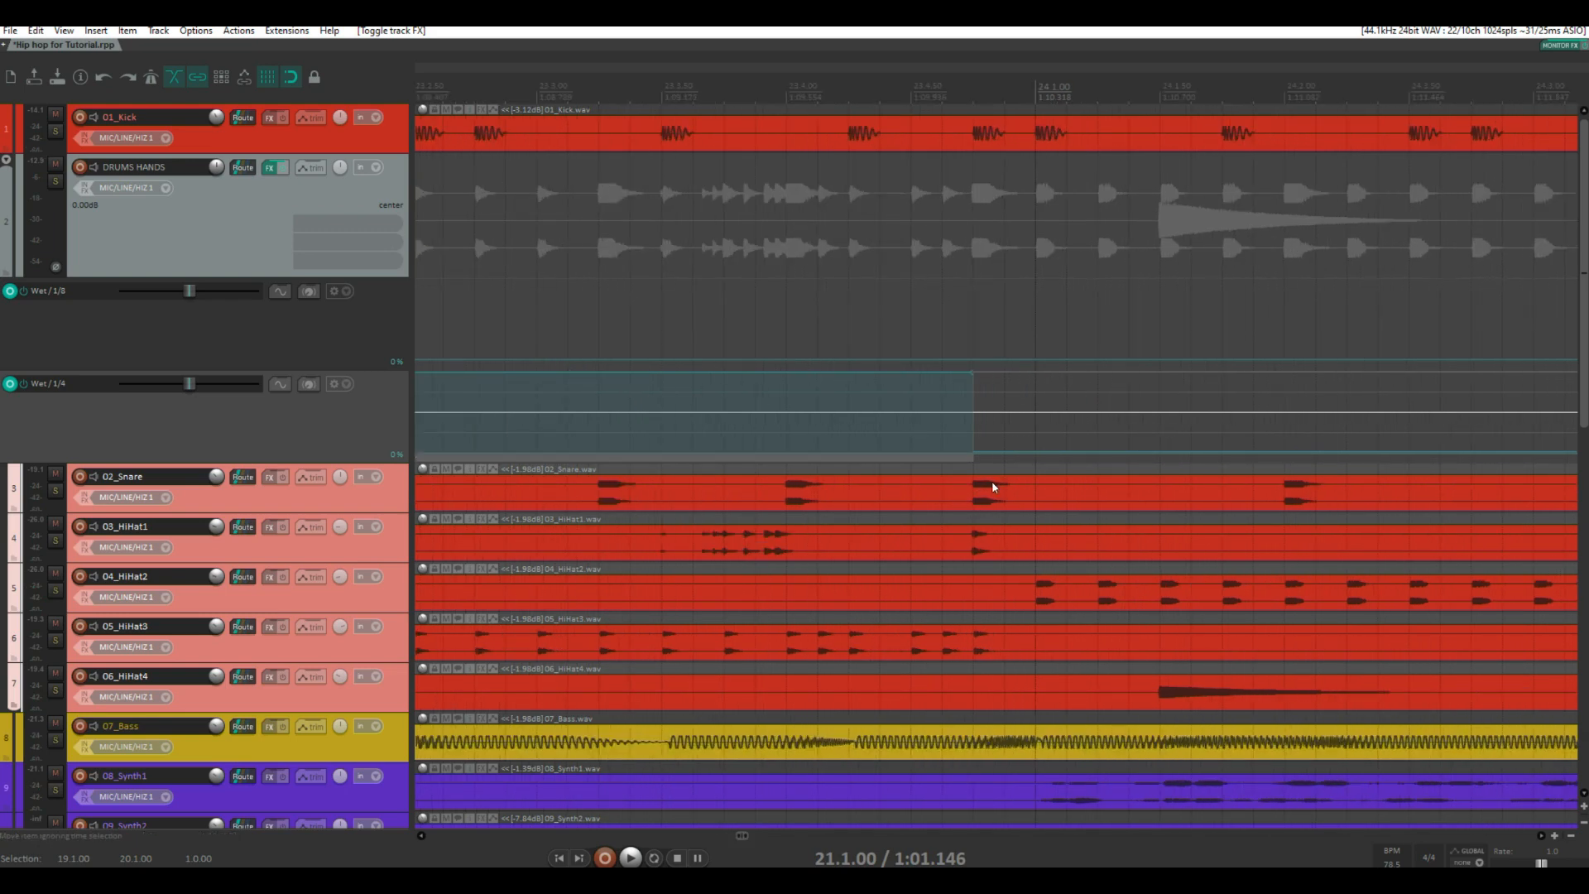
pyautogui.moveTo(974, 425); pyautogui.dragTo(1000, 423)
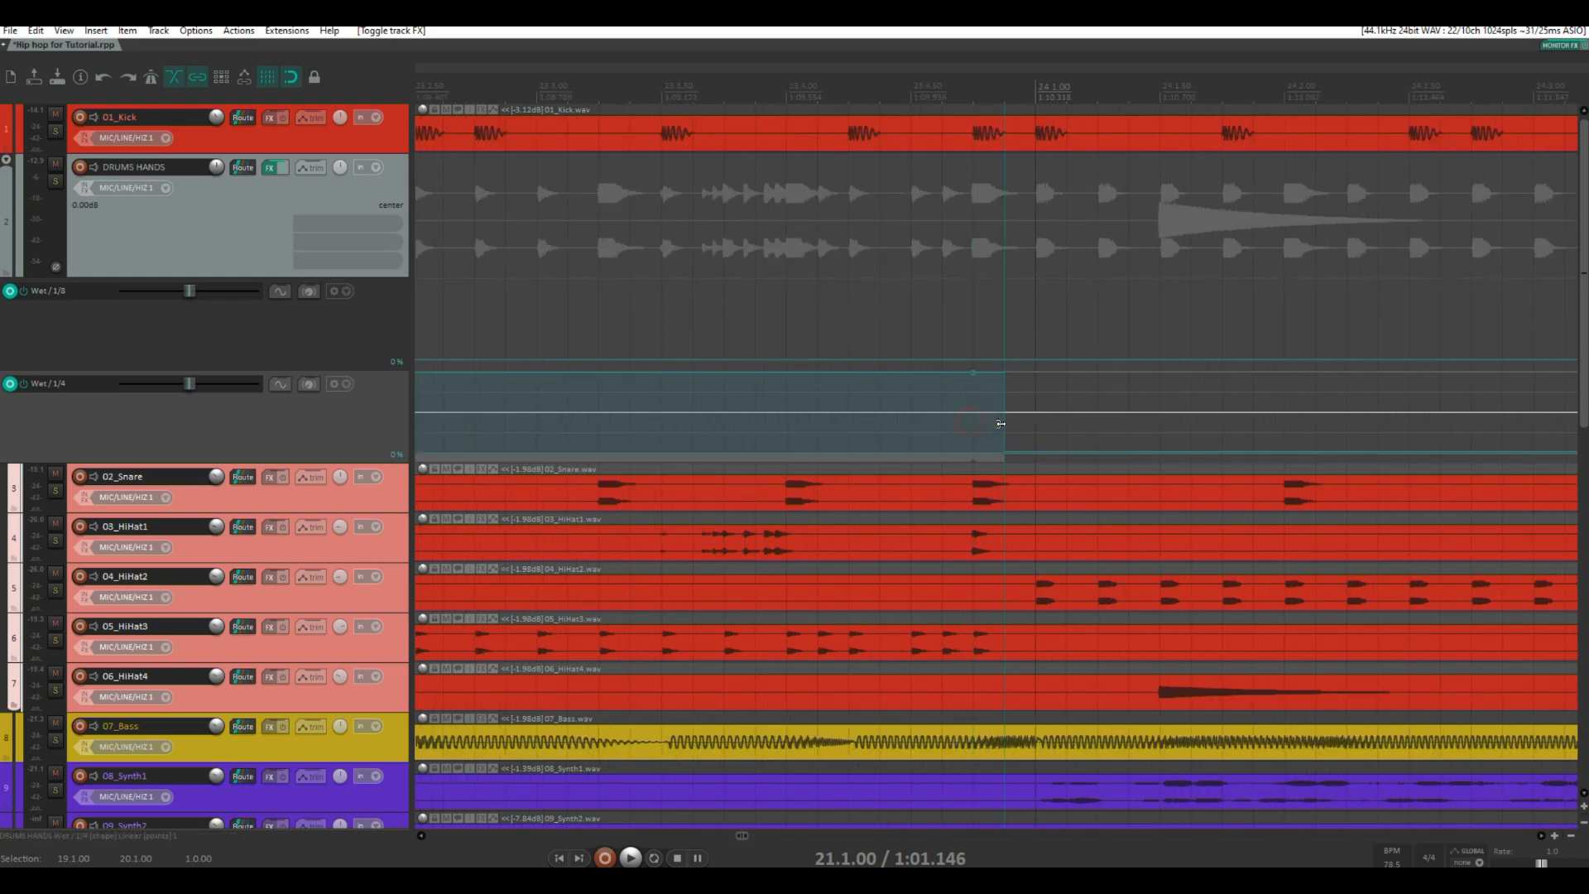
pyautogui.scroll(-4, 927, 451)
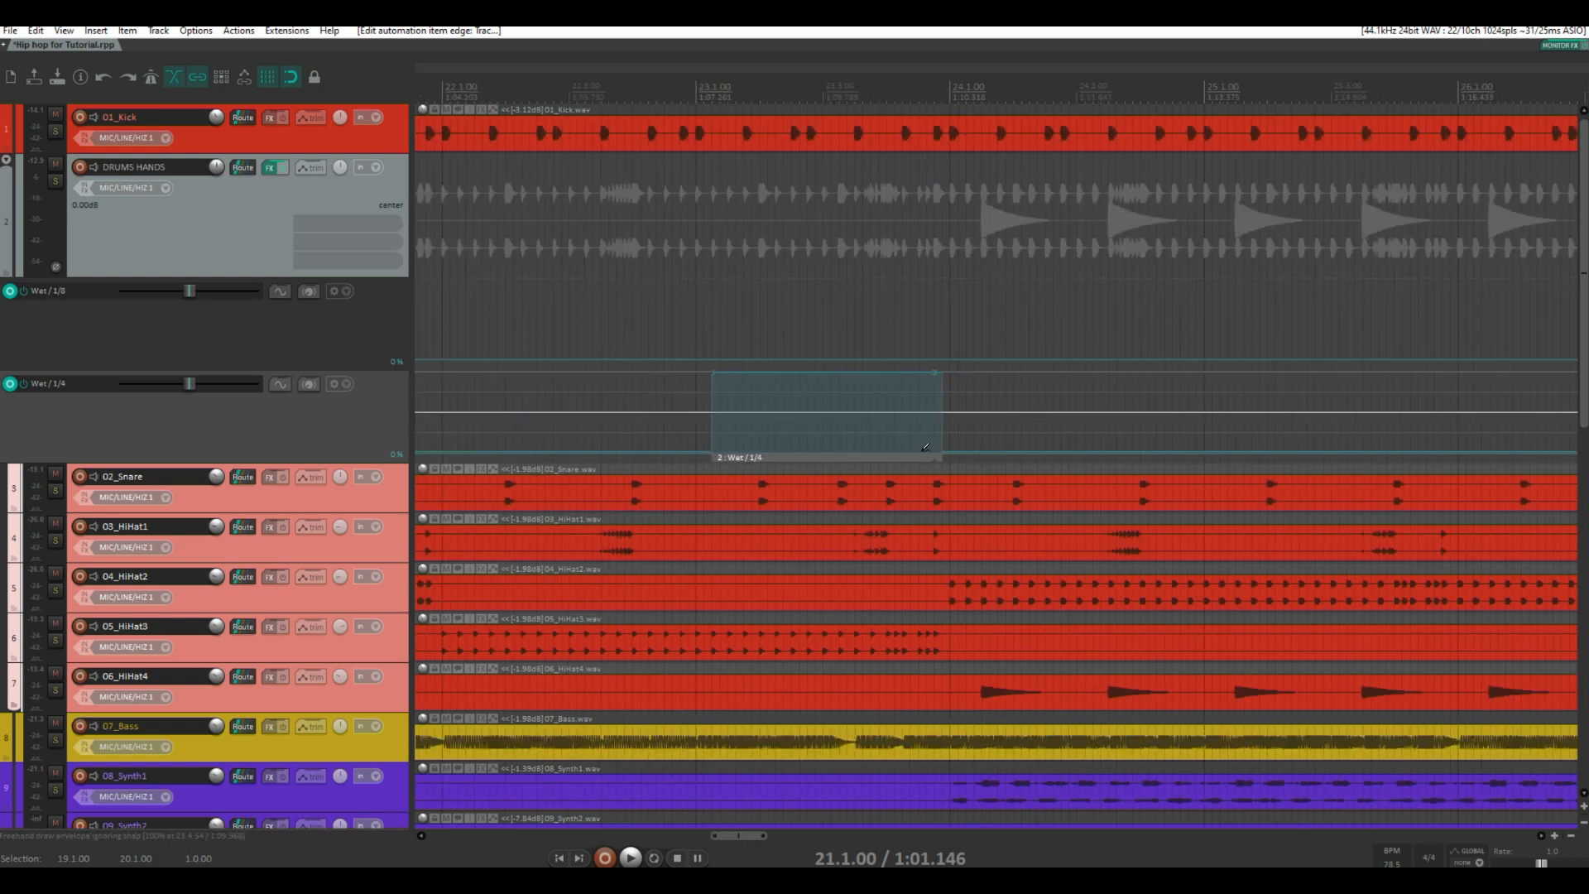
pyautogui.moveTo(713, 420); pyautogui.dragTo(704, 427)
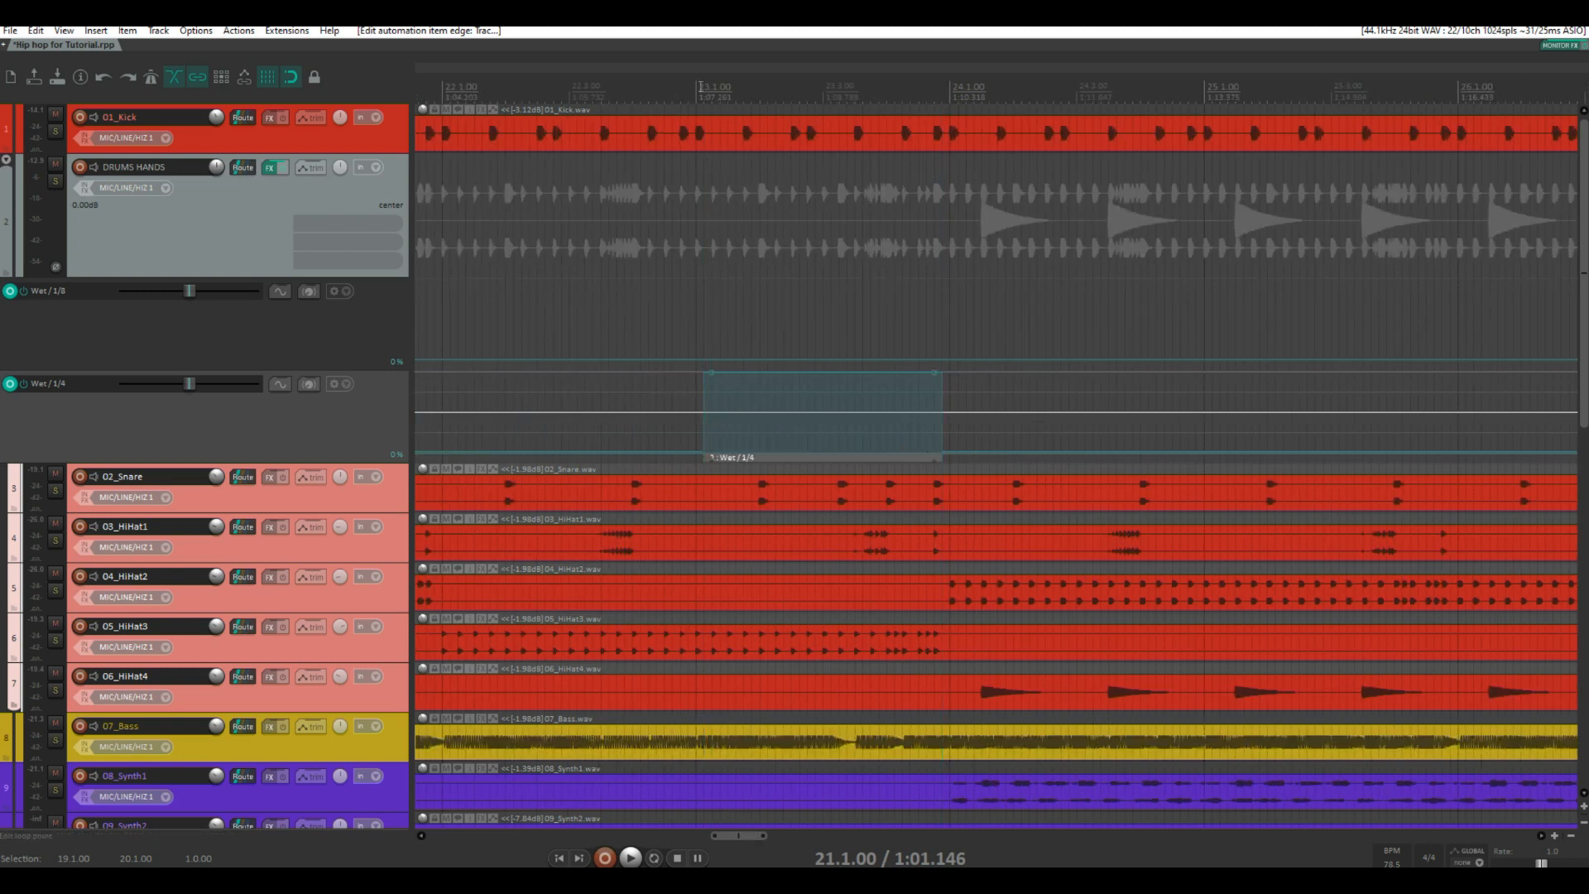
# Place the edit cursor at 22.1.00, play through the extended Wet / 1/4 automation item, and stop playback
pyautogui.click(696, 86)
pyautogui.click(449, 84)
pyautogui.press('space')
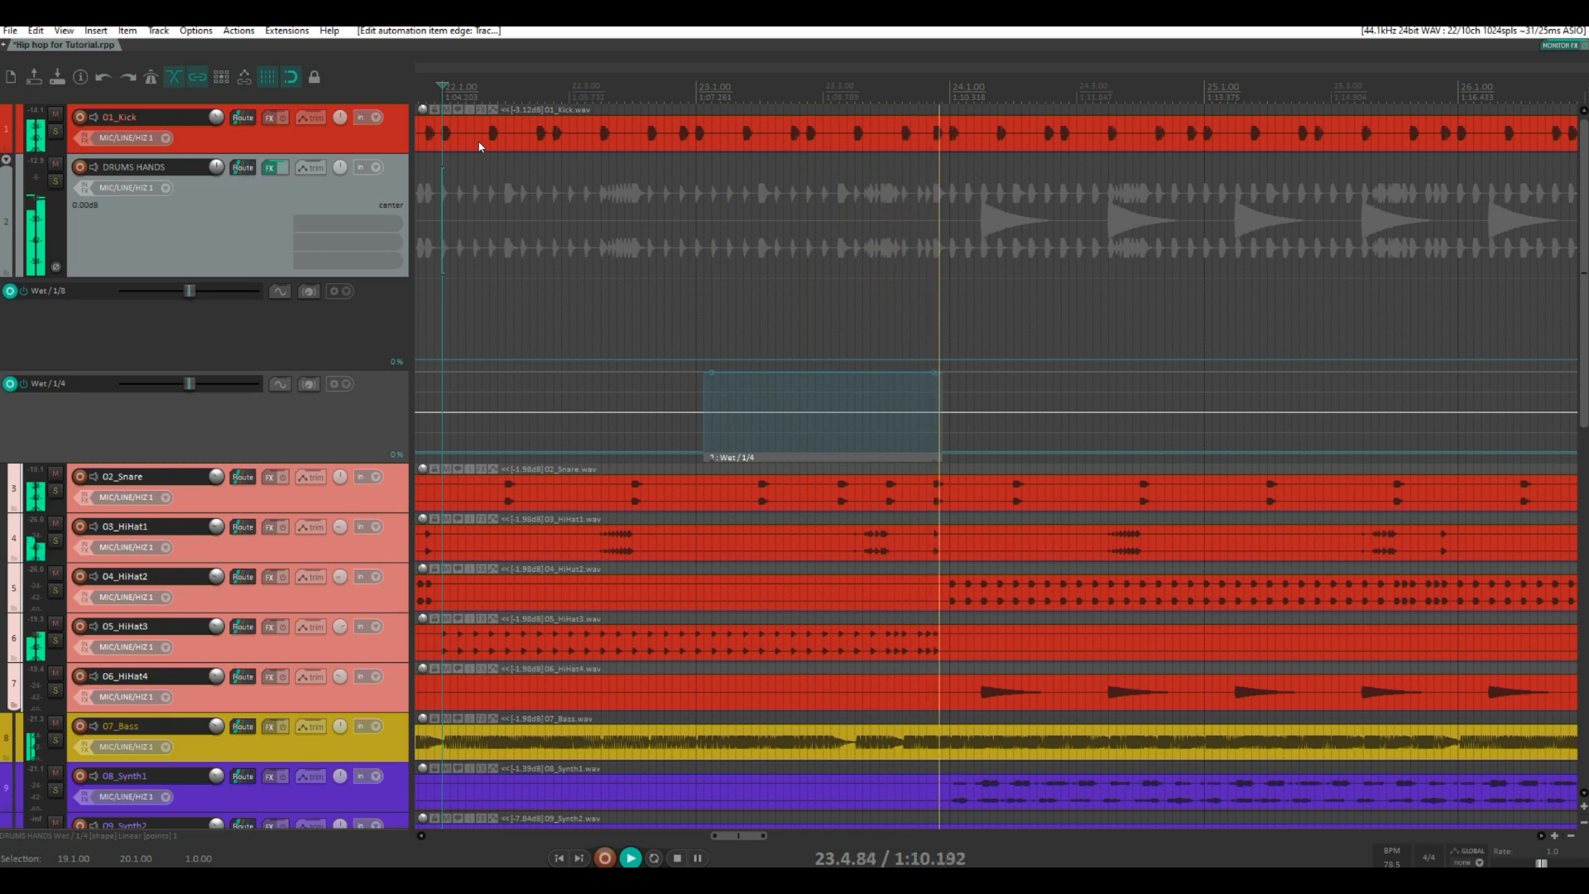
pyautogui.scroll(-3, 480, 147)
pyautogui.press('space')
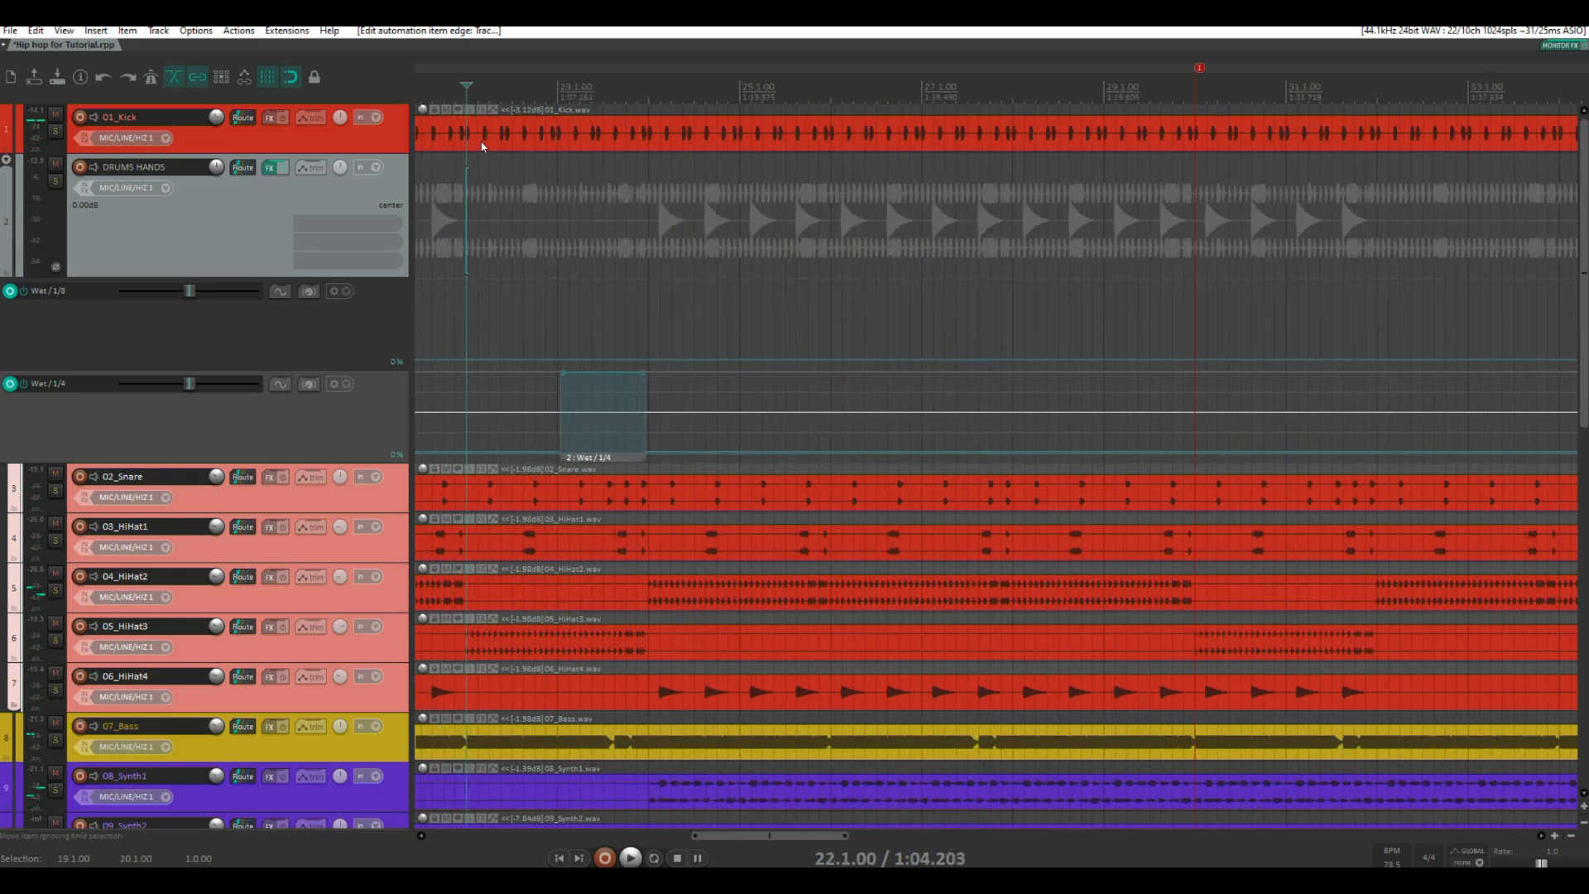
# Open the DRUMS HANDS effects window and place it below the Wet / 1/8 and Wet / 1/4 envelope lanes
pyautogui.scroll(2, 429, 767)
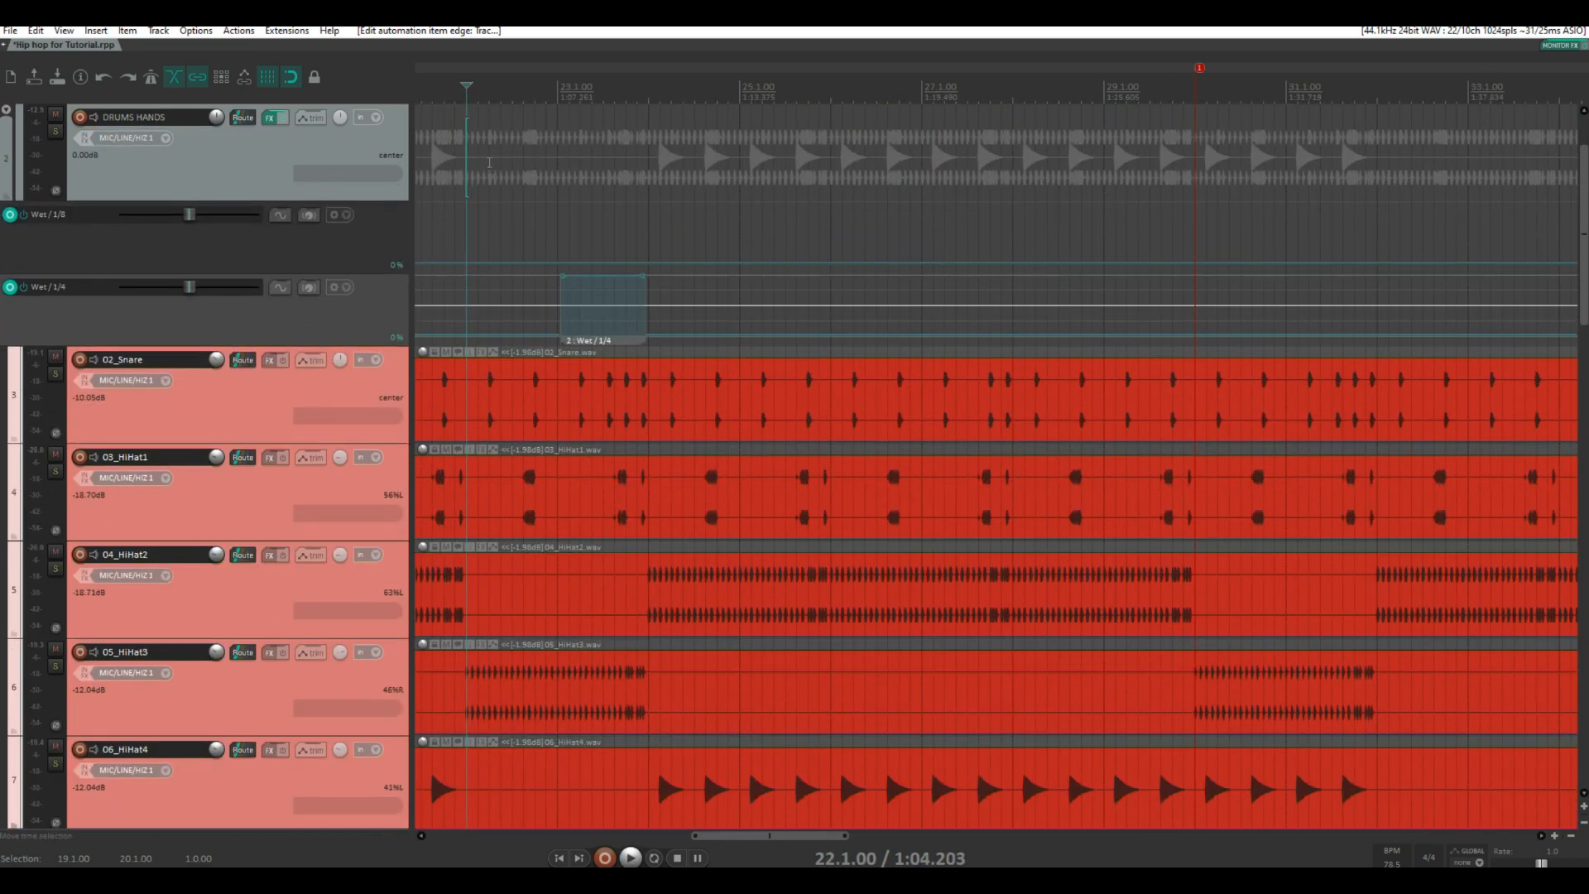
pyautogui.scroll(-3, 566, 192)
pyautogui.moveTo(540, 65); pyautogui.dragTo(917, 71)
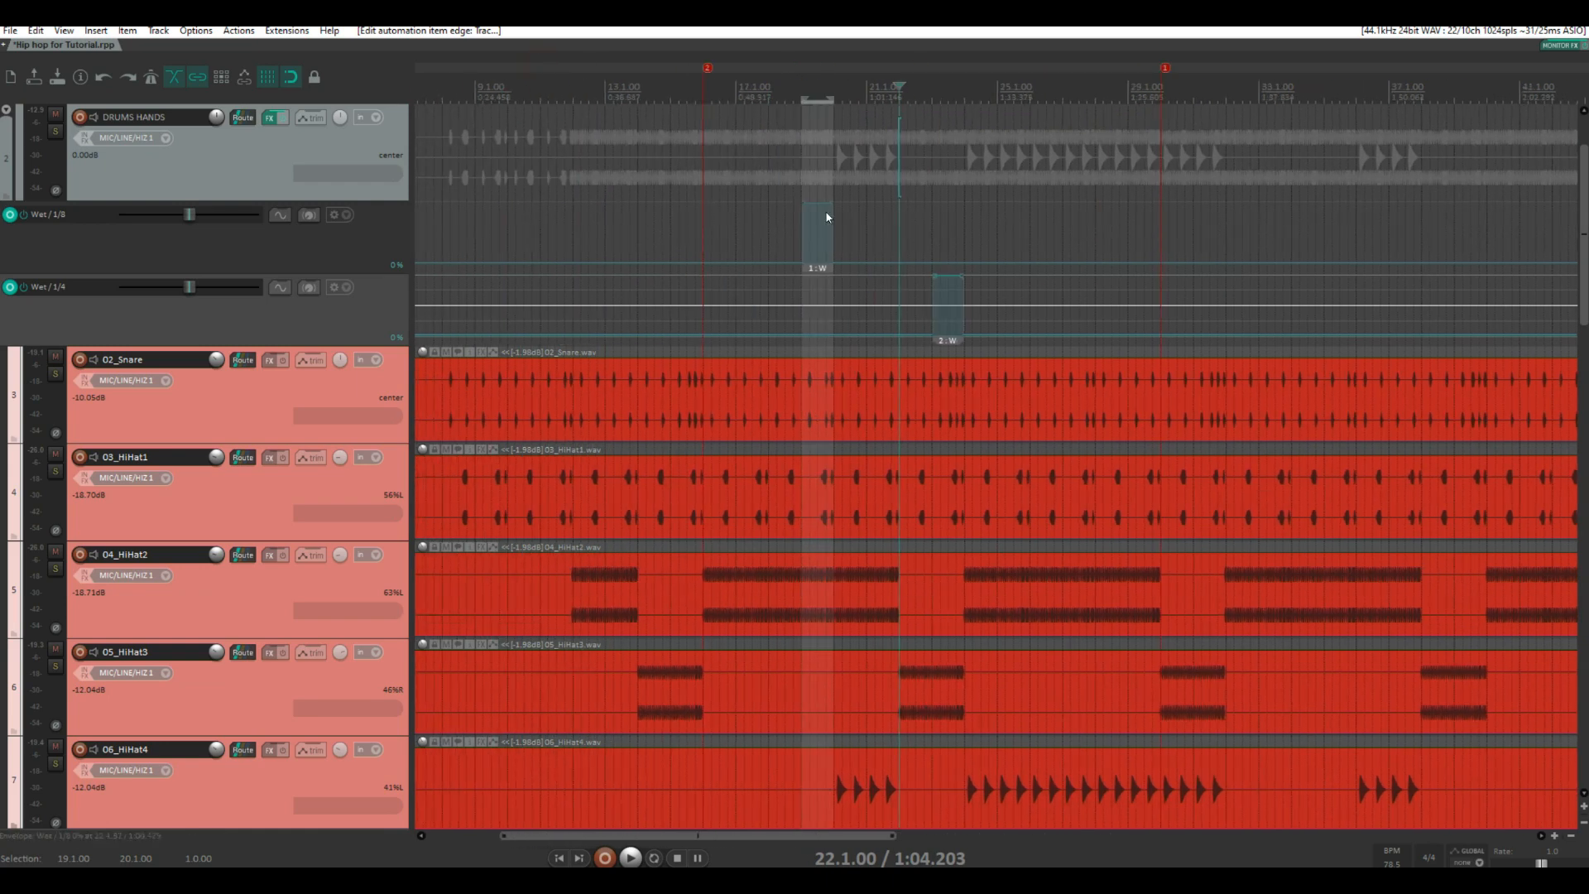
pyautogui.scroll(2, 953, 247)
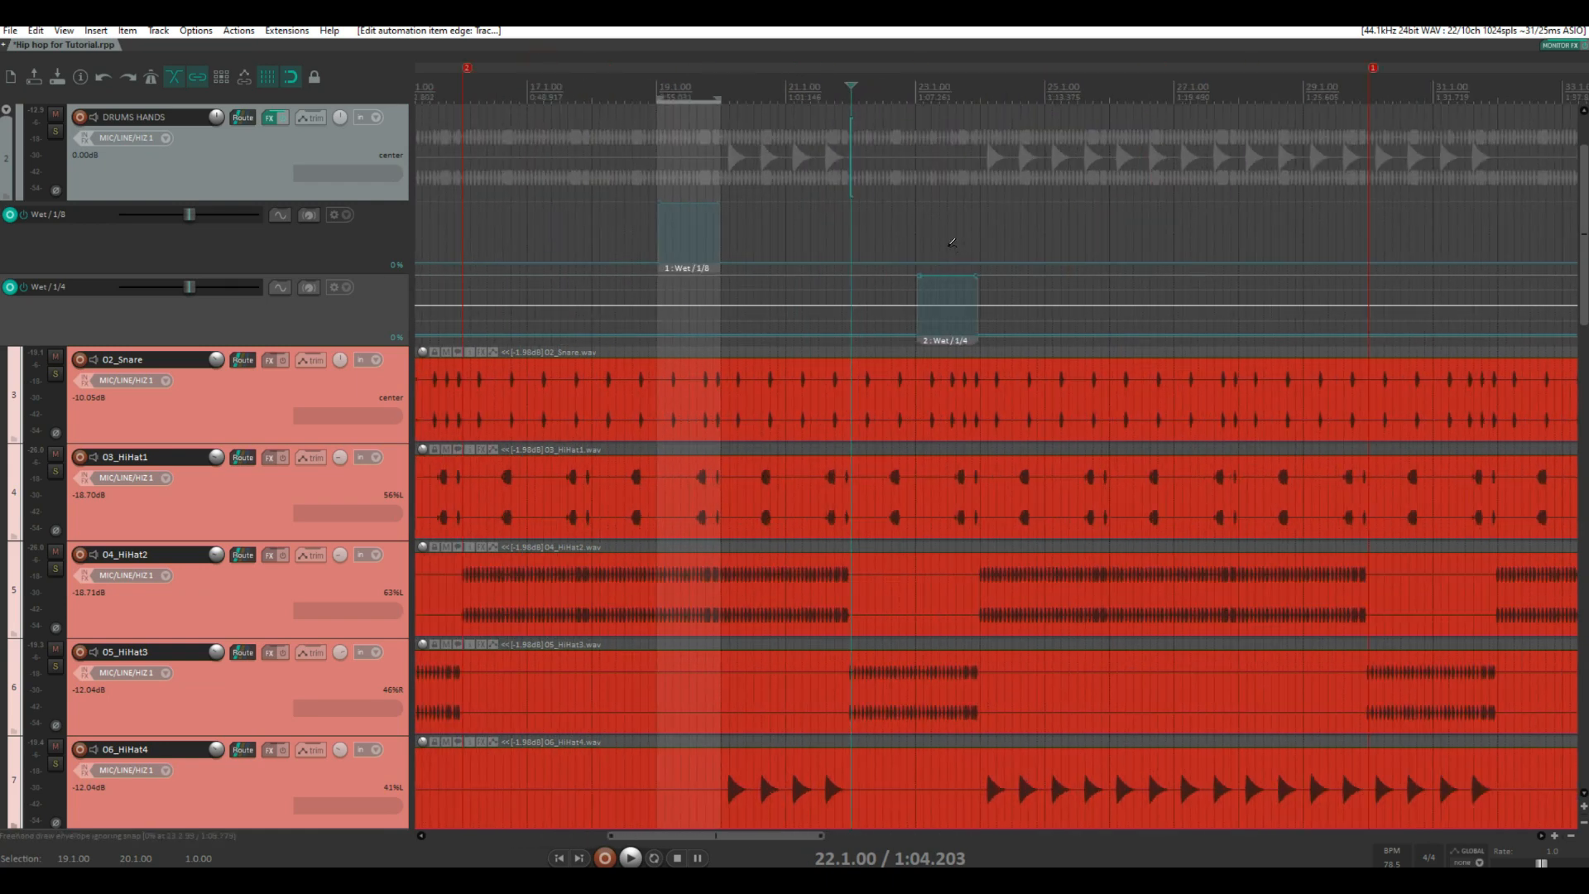
pyautogui.click(269, 117)
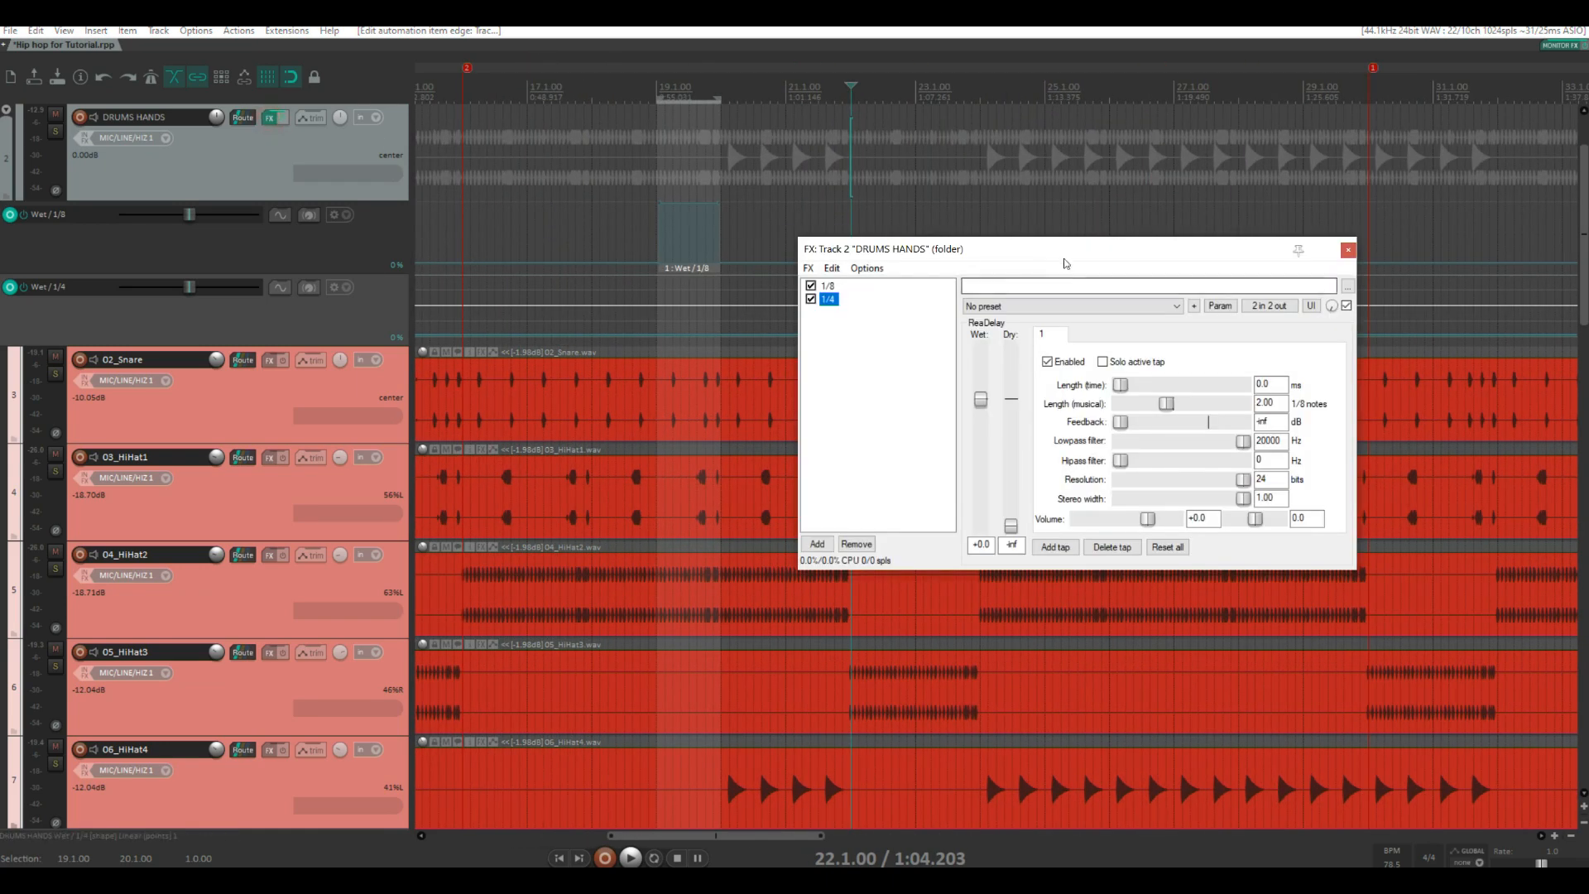
pyautogui.moveTo(1009, 237); pyautogui.dragTo(752, 171)
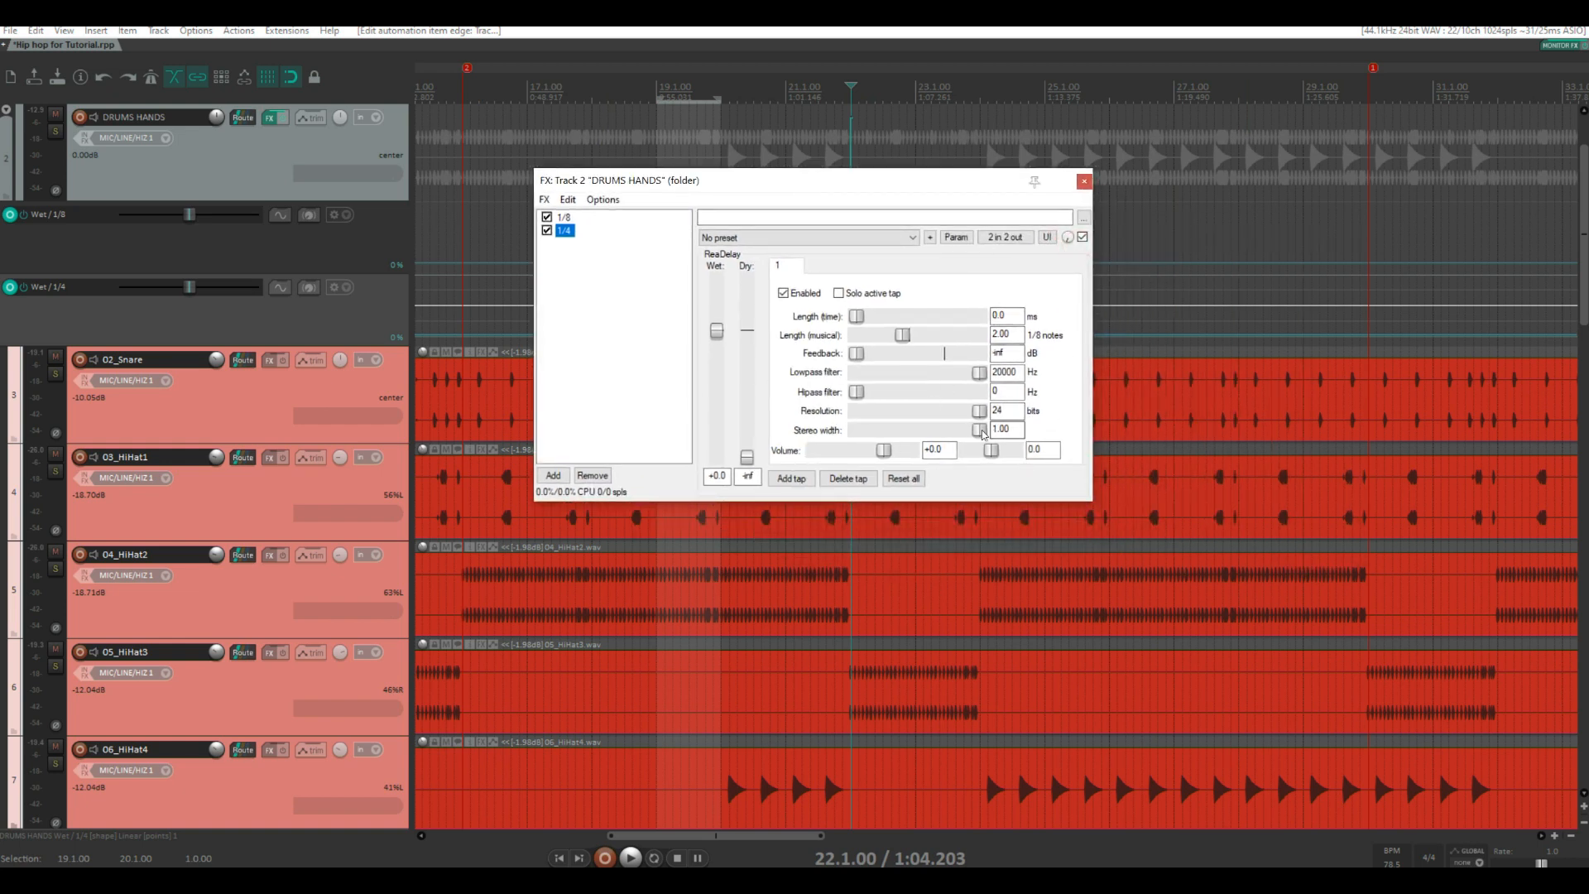
pyautogui.moveTo(933, 181); pyautogui.dragTo(946, 406)
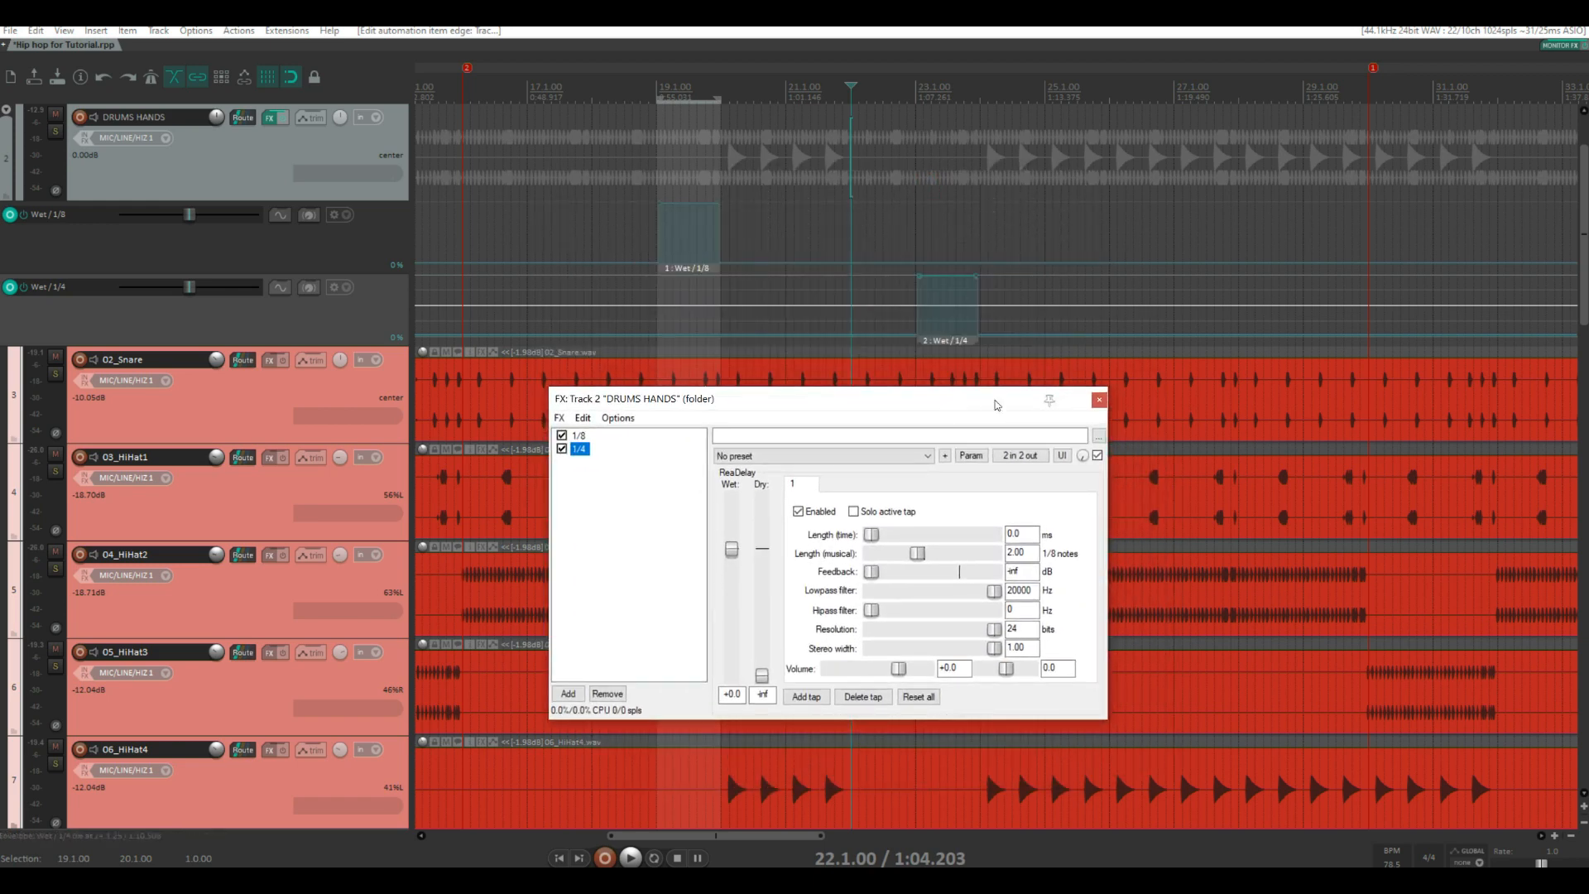
# Set the 1/4 delay's stereo width to -1.00, play from 22.1.00 through the Wet / 1/4 automation item, and stop
pyautogui.moveTo(990, 650); pyautogui.dragTo(835, 653)
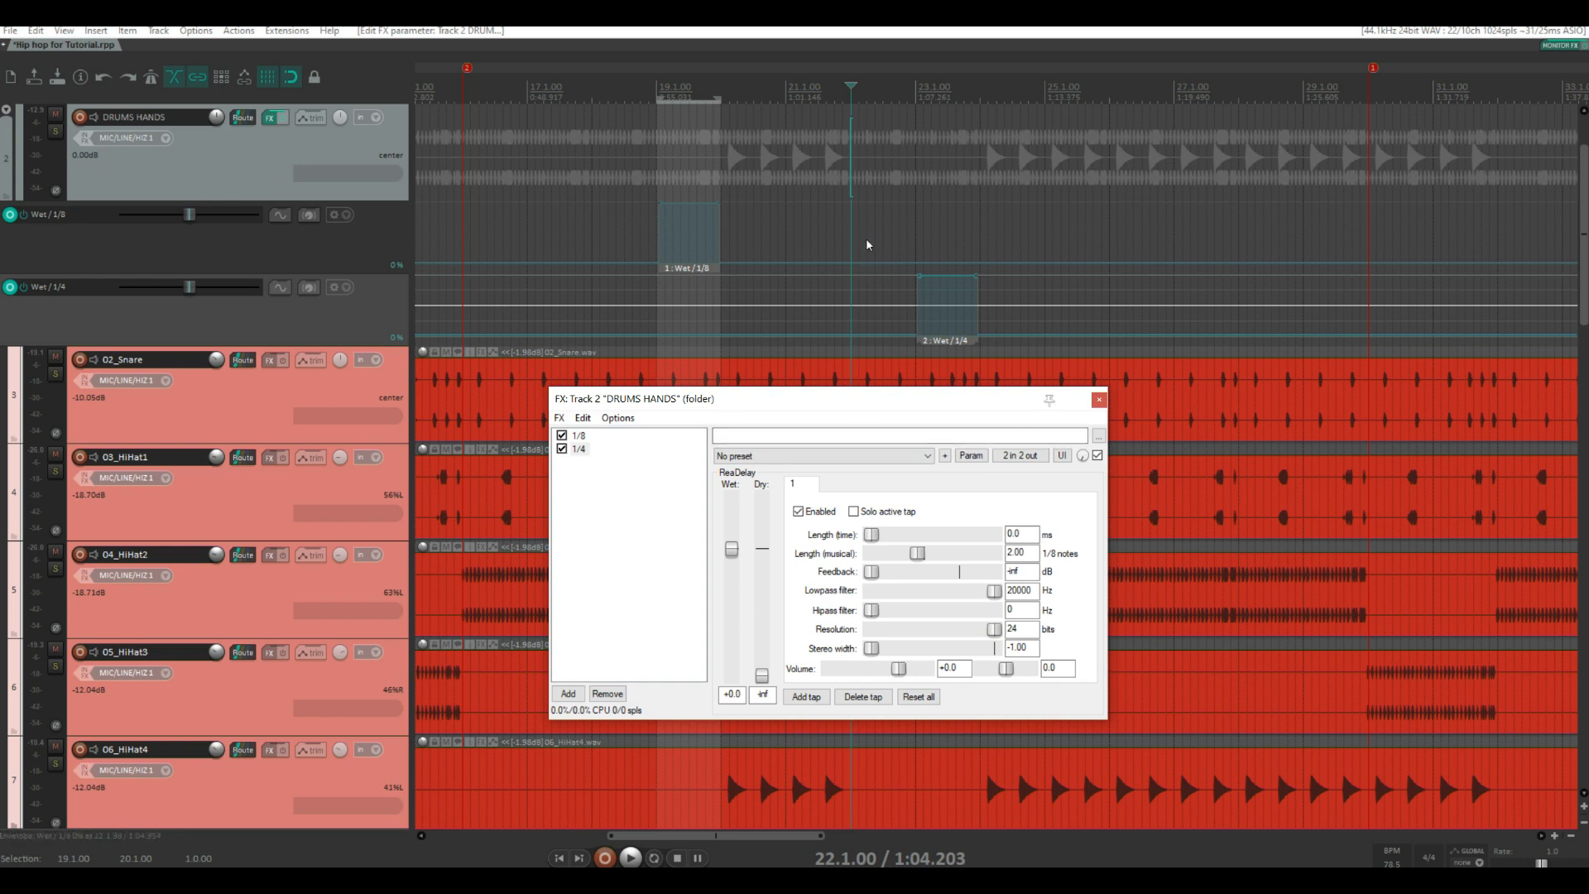
pyautogui.press('space')
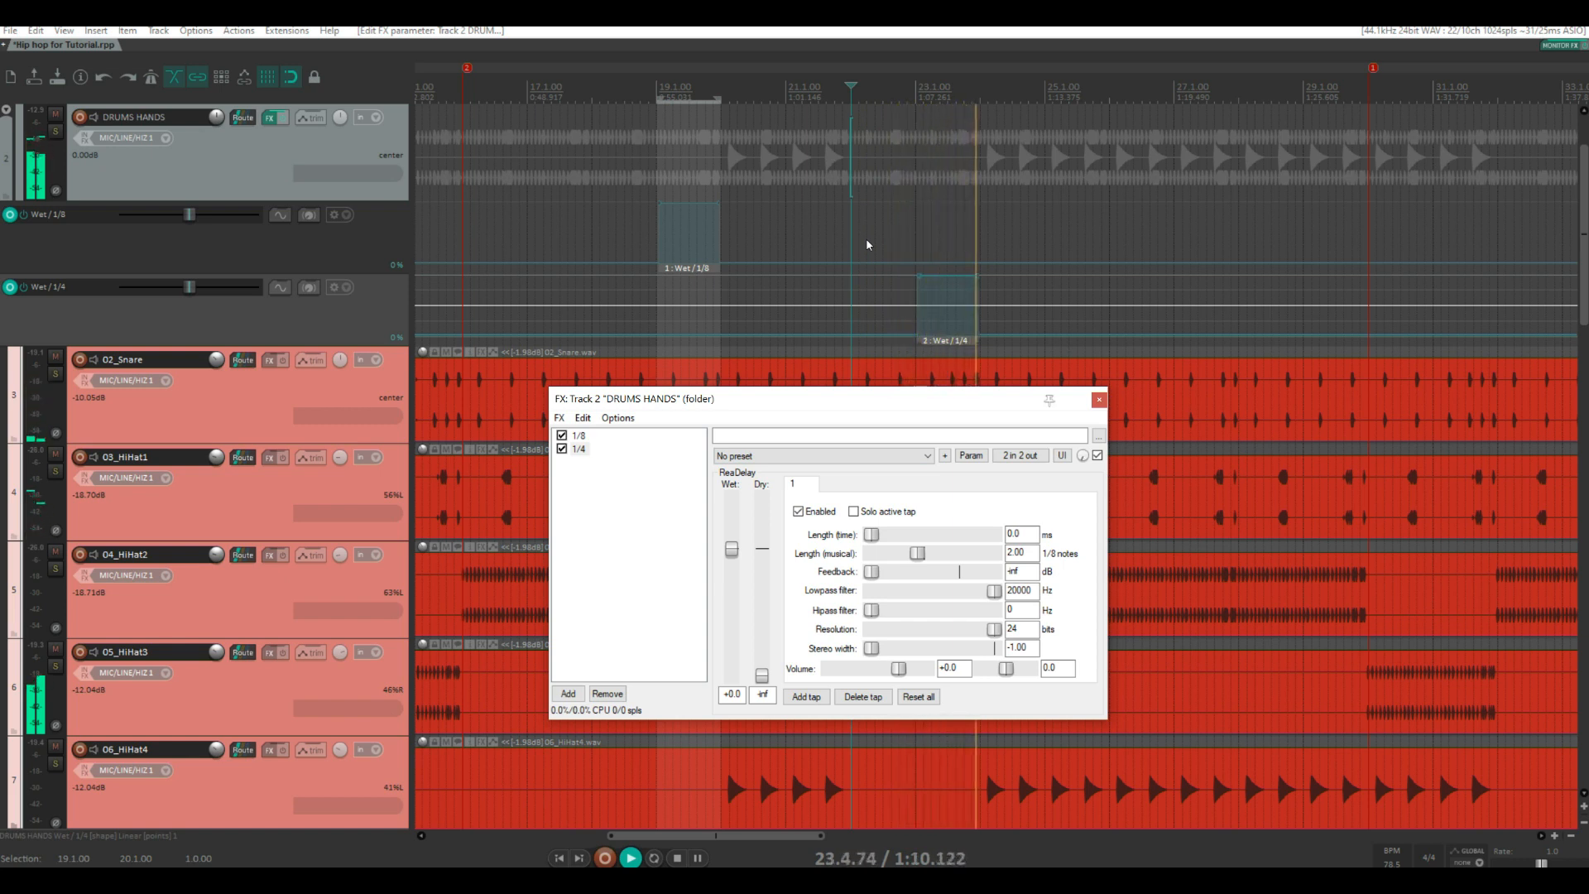
pyautogui.press('space')
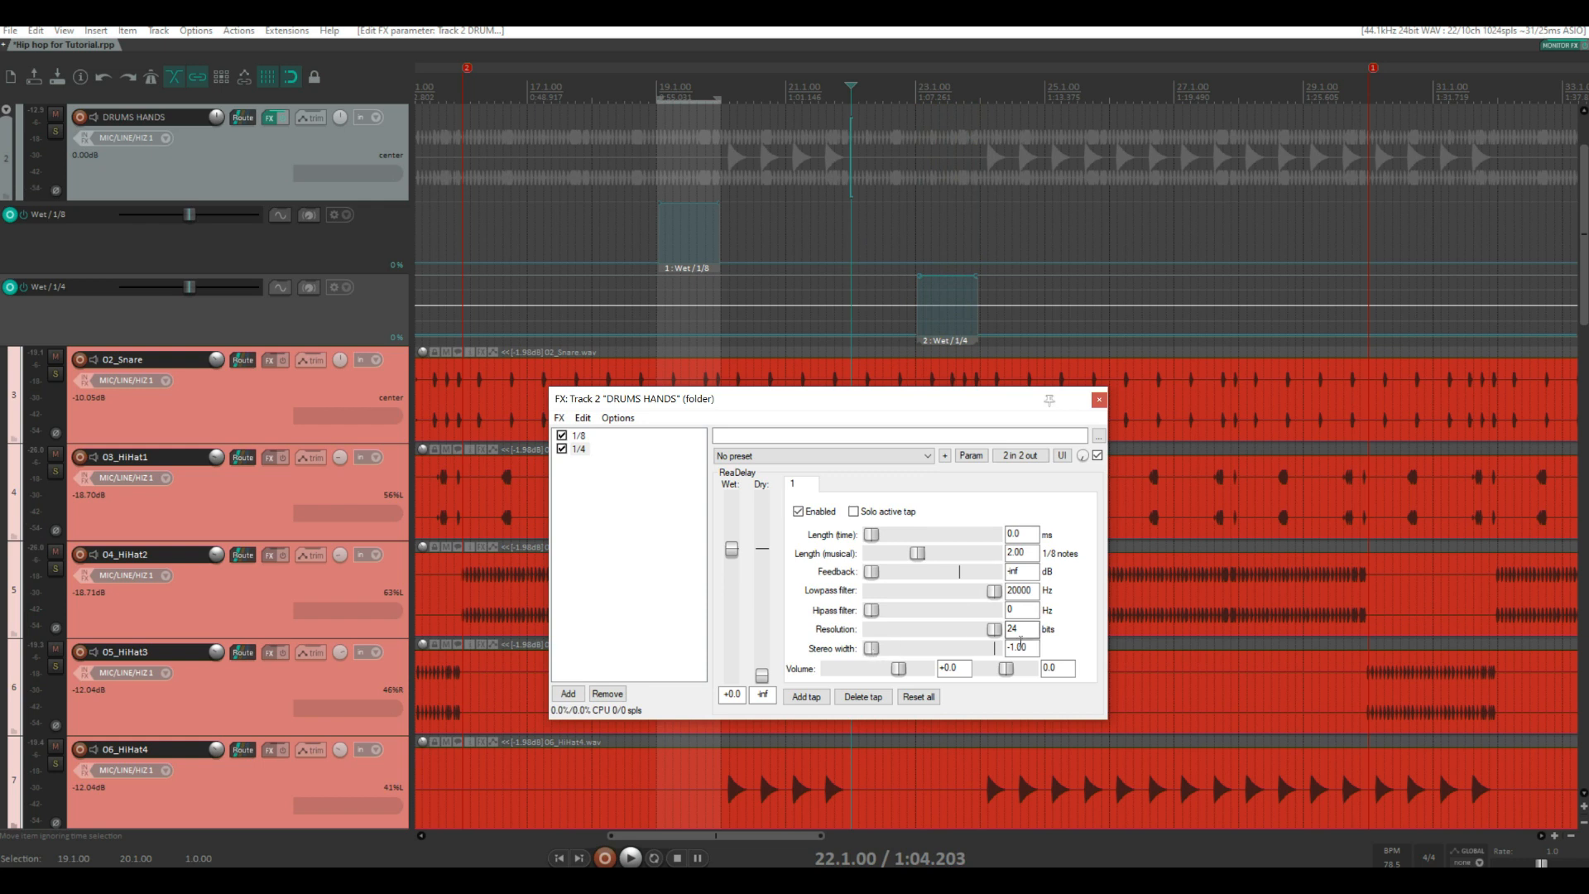
# Try a stereo width of 0.06 on the 1/4 delay while playing from 22.1.00, then stop and restore the width to 1.00
pyautogui.moveTo(871, 648); pyautogui.dragTo(996, 649)
pyautogui.moveTo(997, 649); pyautogui.dragTo(940, 647)
pyautogui.press('space')
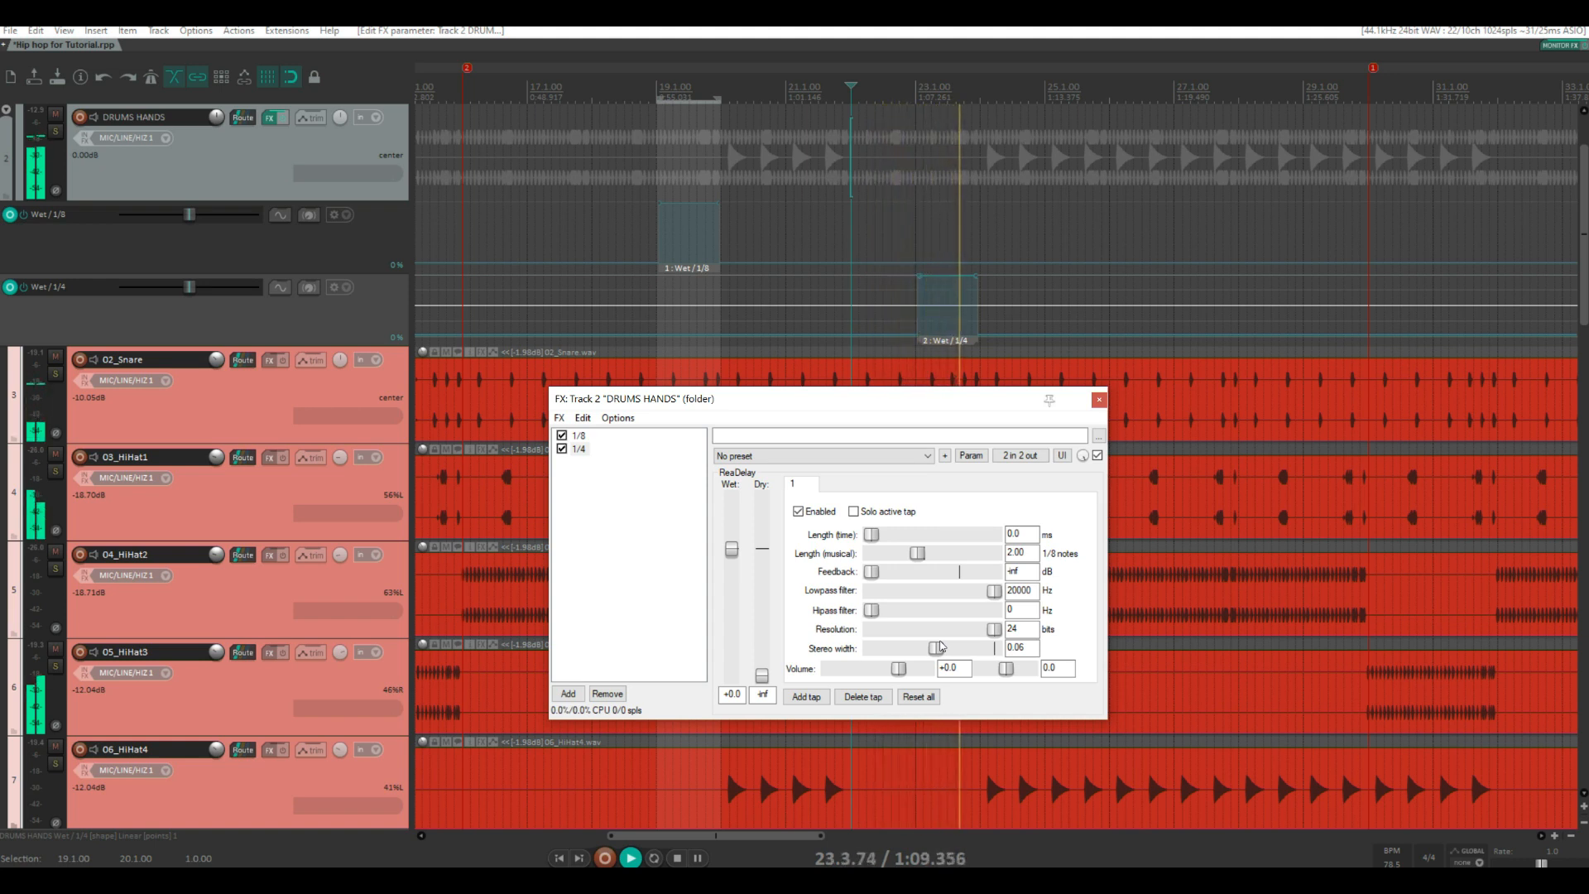
pyautogui.press('space')
pyautogui.moveTo(940, 646); pyautogui.dragTo(1008, 652)
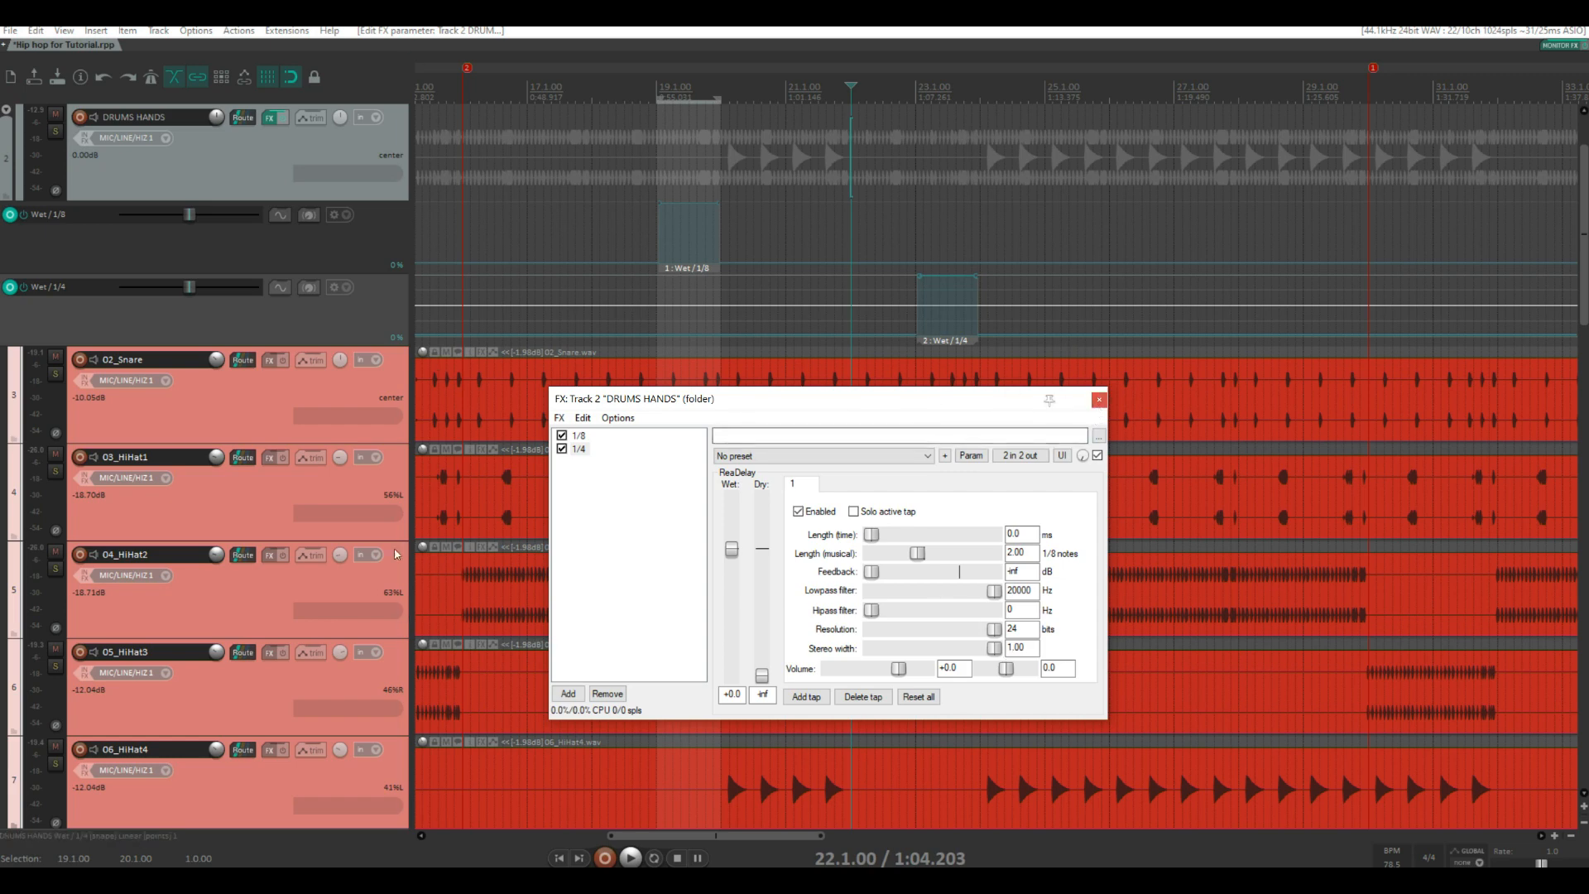
# Duplicate the 1/4 ReaDelay in the DRUMS HANDS effects chain and rename the copy "1/4 + stereo"
pyautogui.scroll(-1, 348, 563)
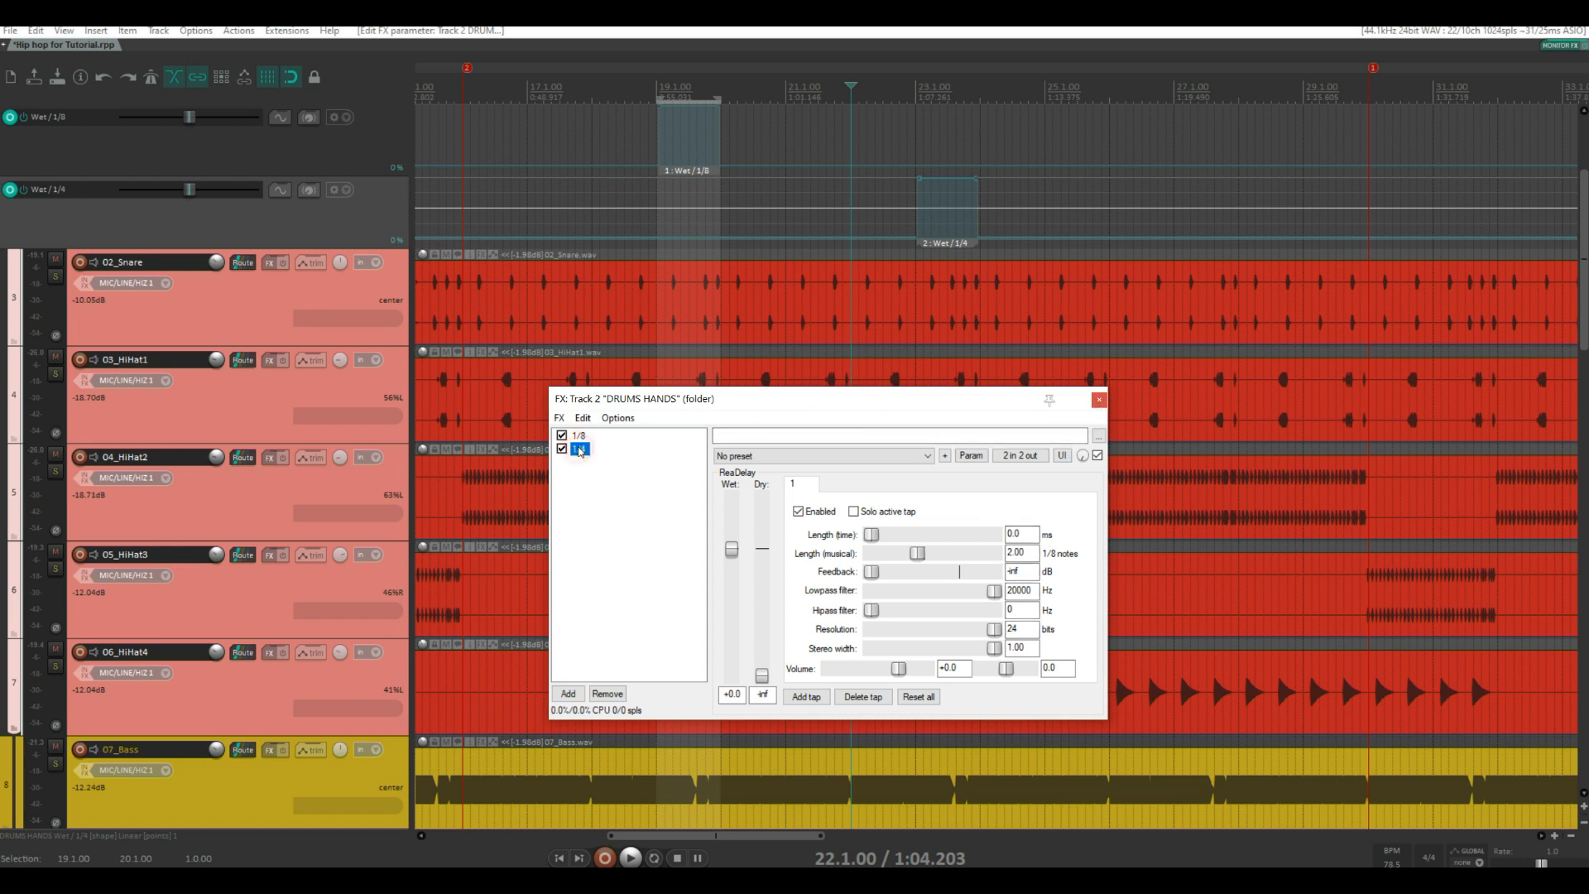
pyautogui.hotkey('ctrl', 'v')
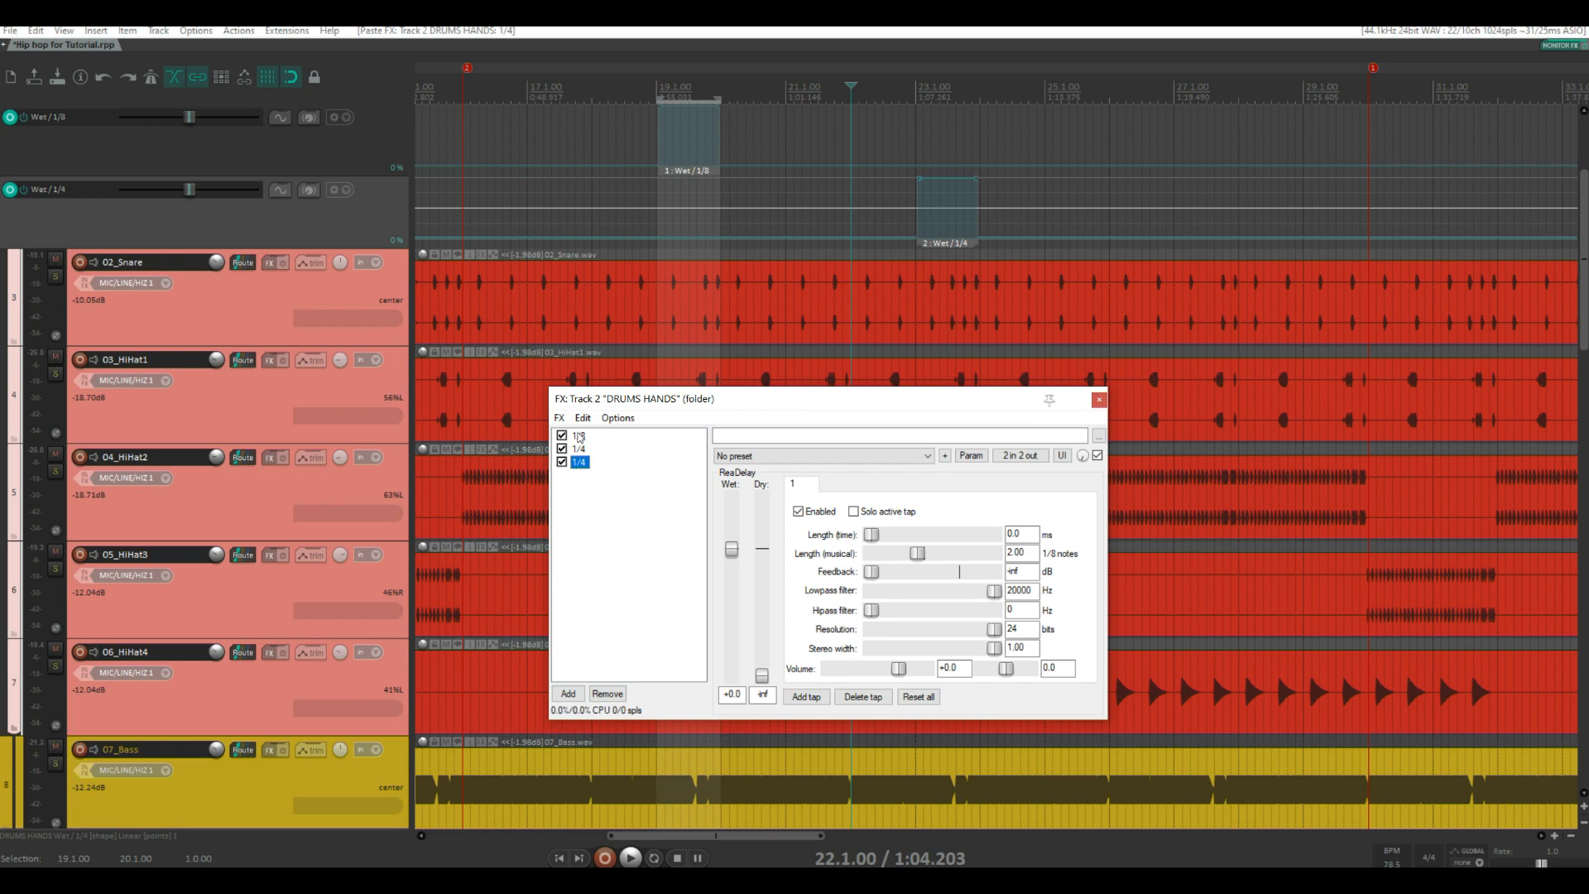
pyautogui.rightClick(574, 462)
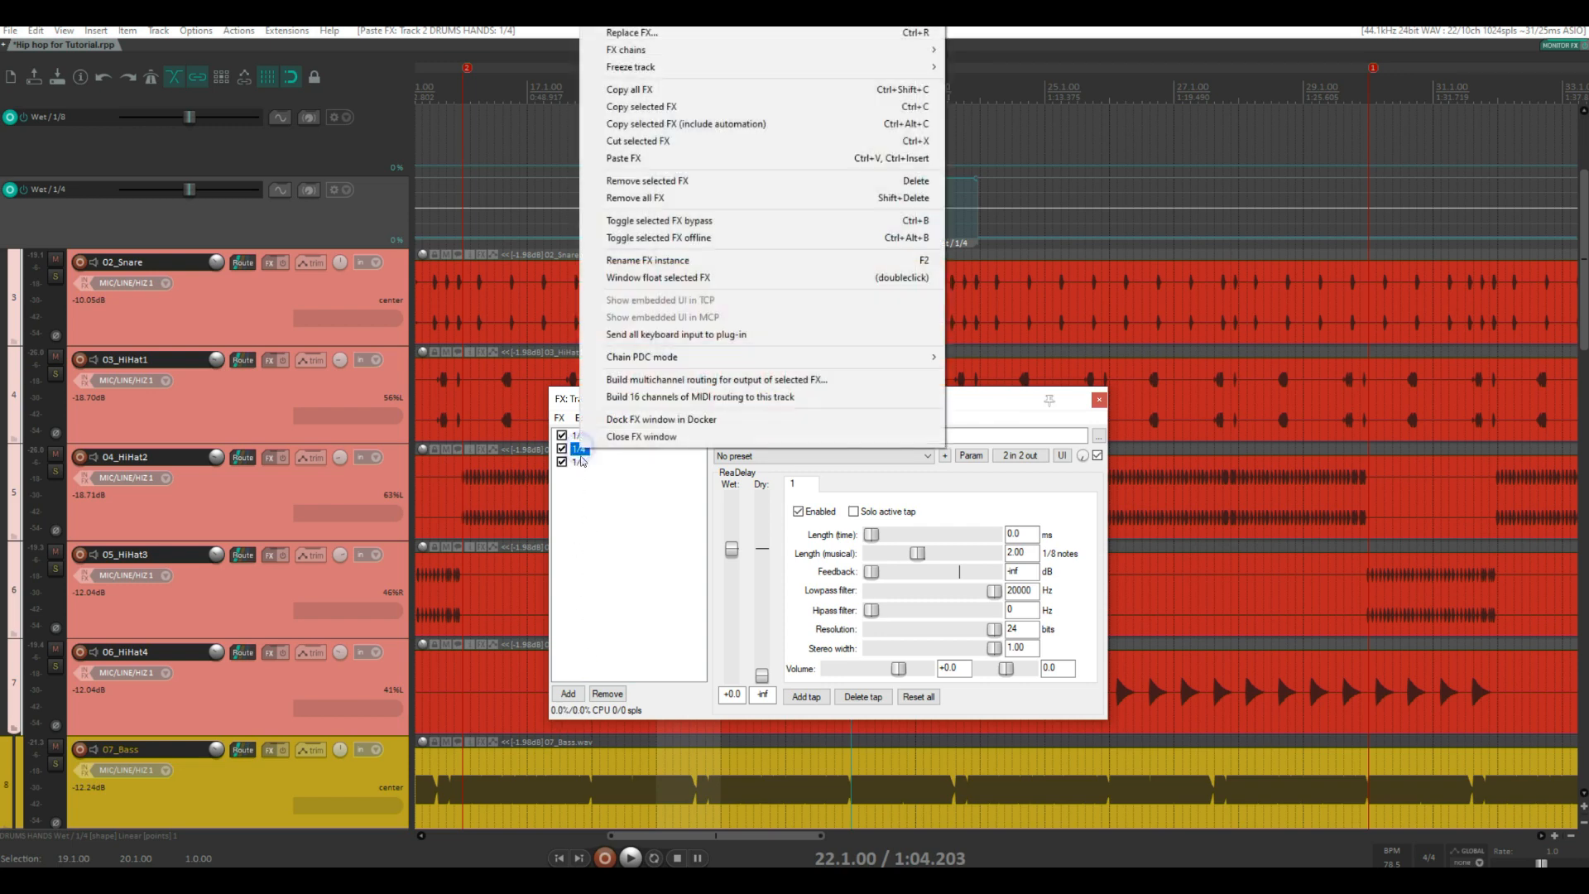
pyautogui.click(576, 462)
pyautogui.rightClick(581, 465)
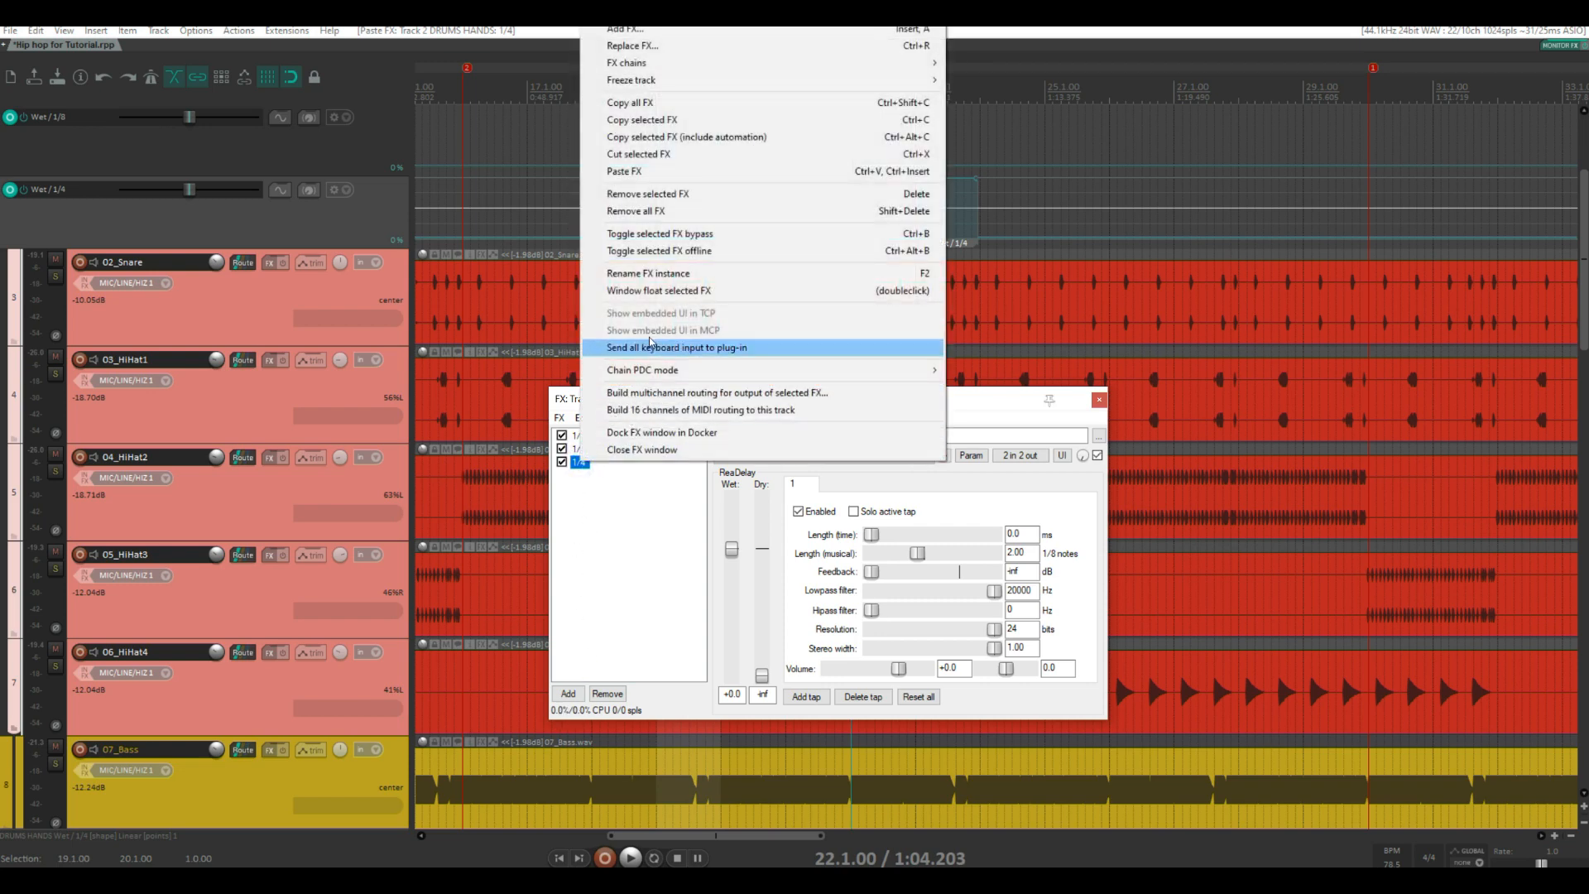
pyautogui.click(648, 273)
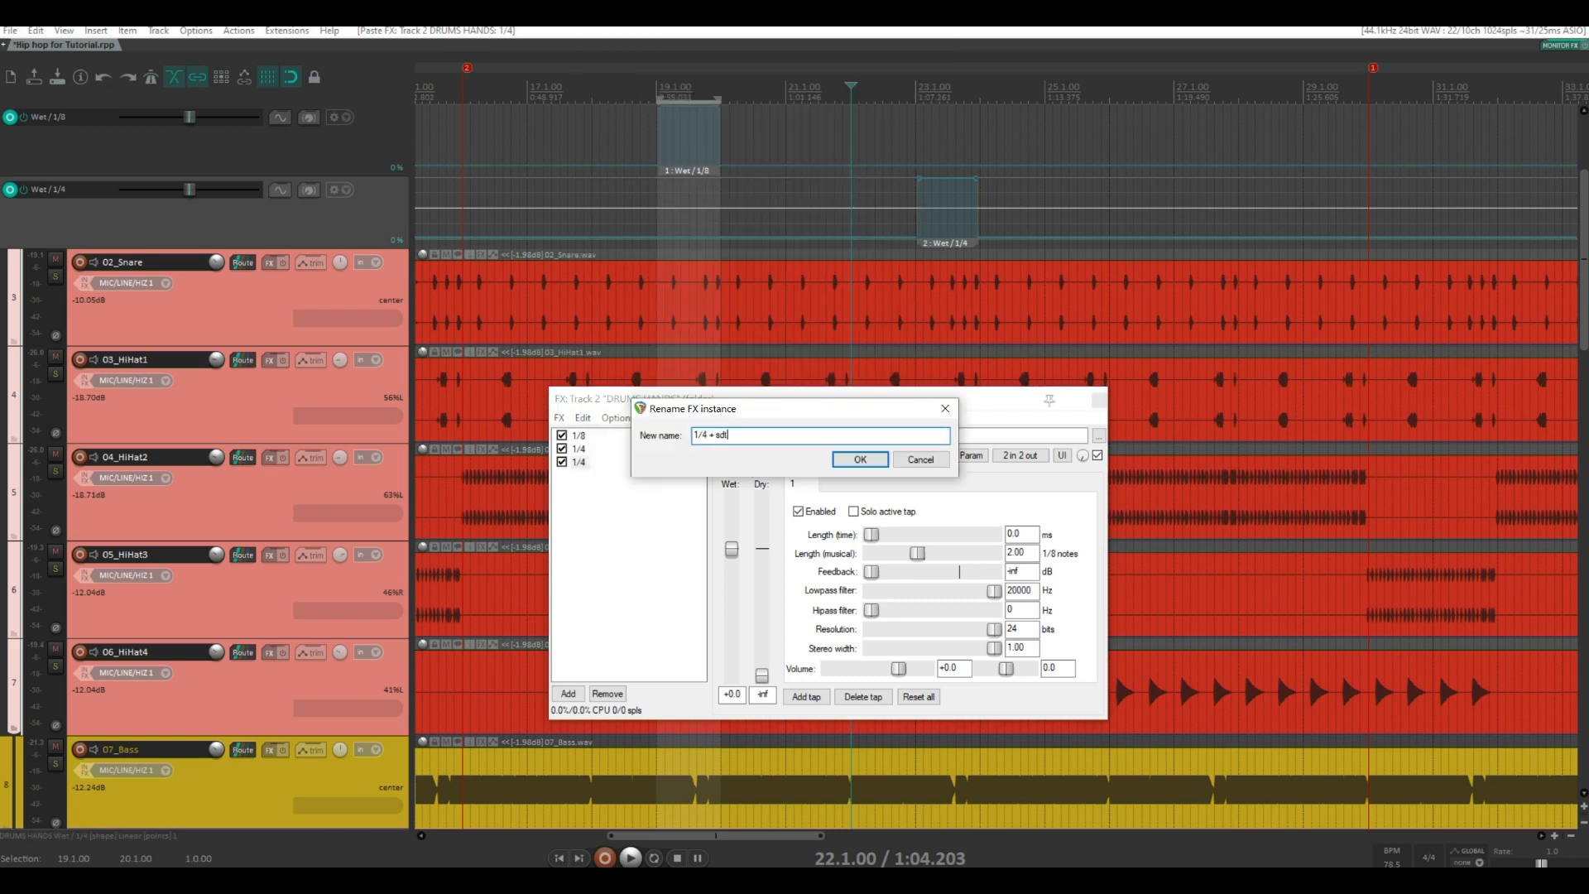
pyautogui.write('+ stereo')
pyautogui.press('Return')
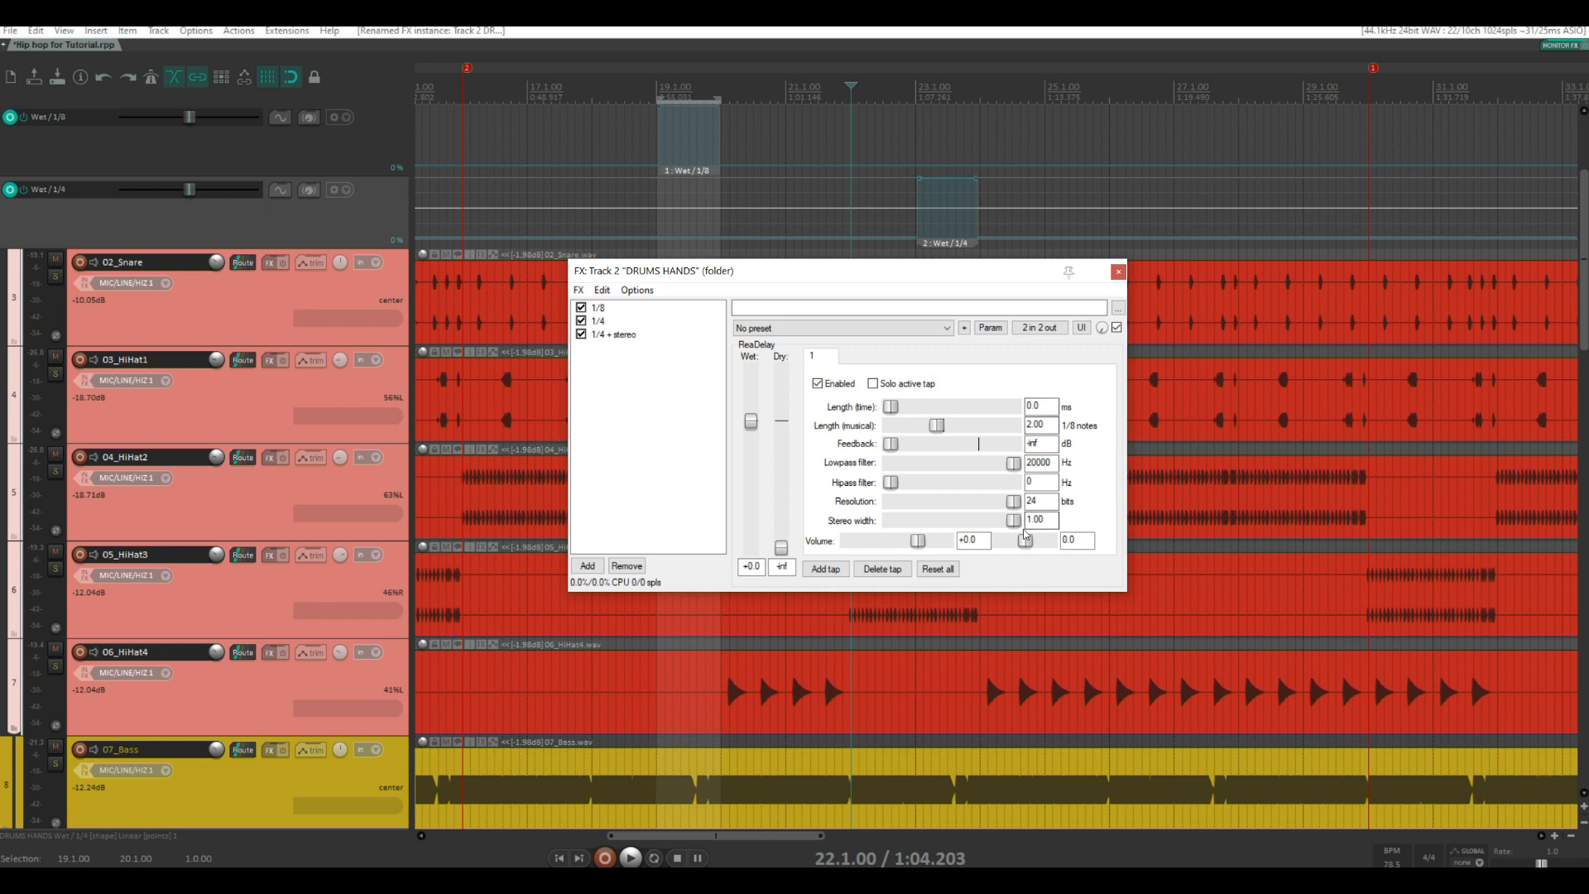
# Enable parameter modulation for the 1/4 + stereo delay's stereo width and raise its baseline value to the maximum, 1.00
pyautogui.moveTo(1015, 521); pyautogui.dragTo(957, 519)
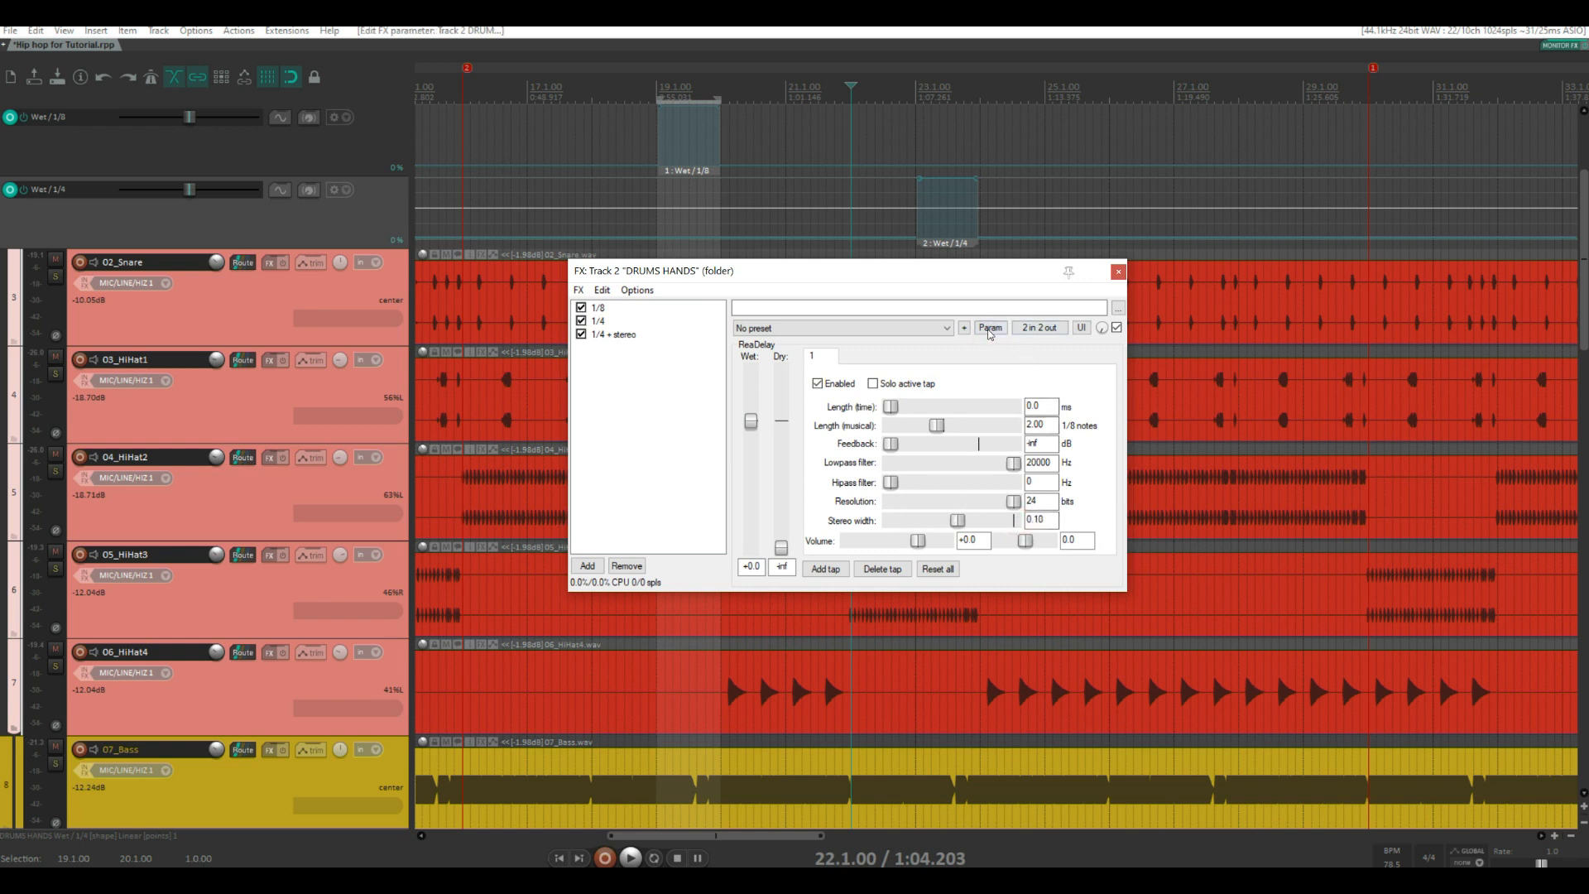
pyautogui.click(989, 328)
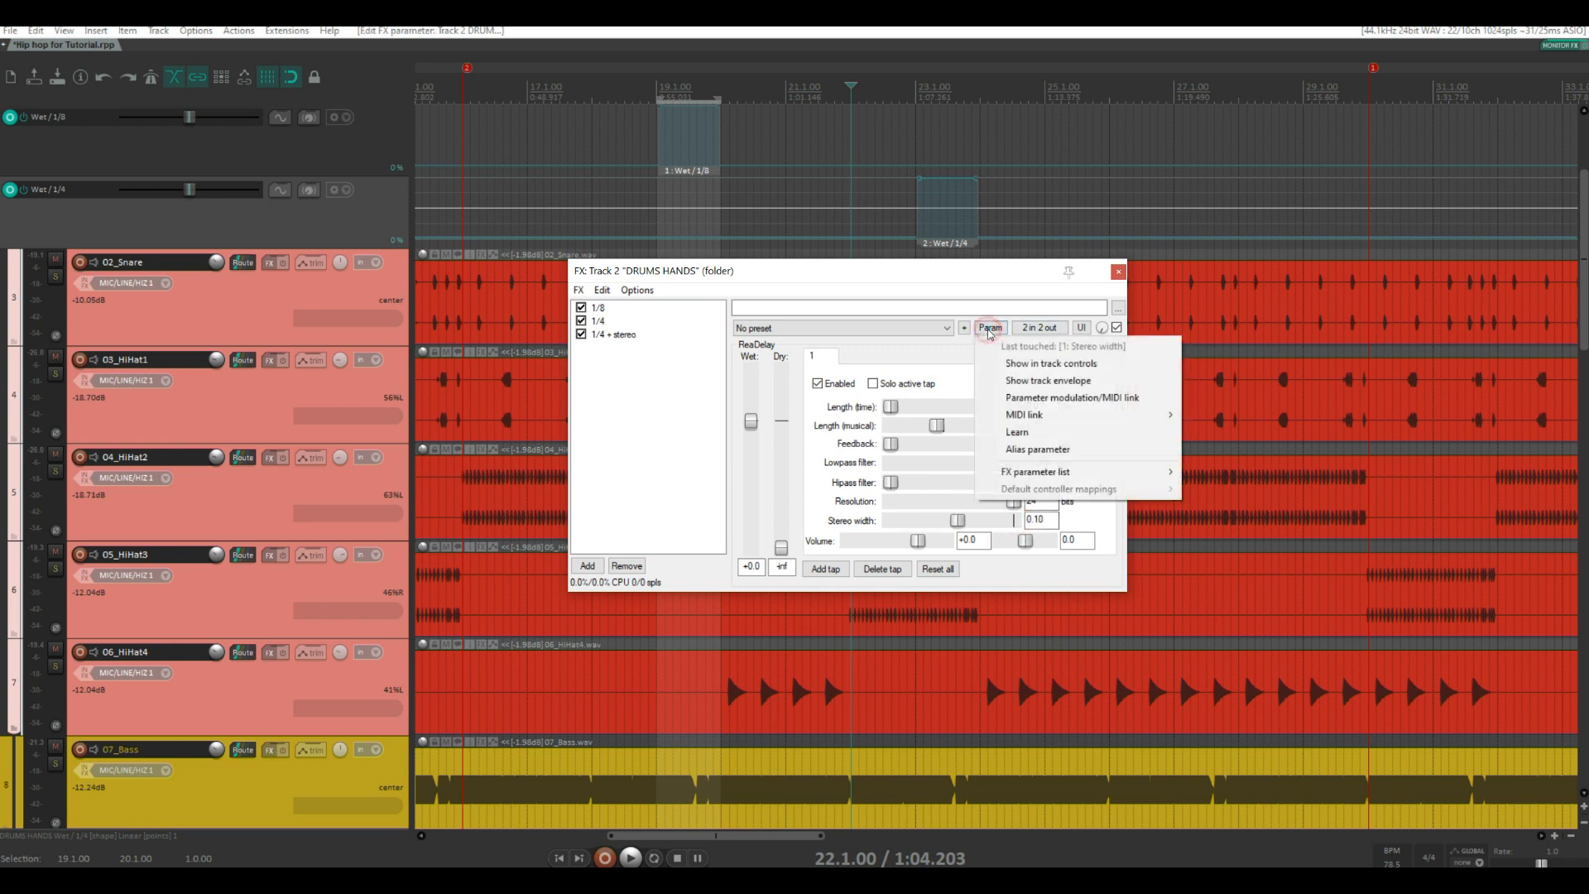
pyautogui.click(1030, 398)
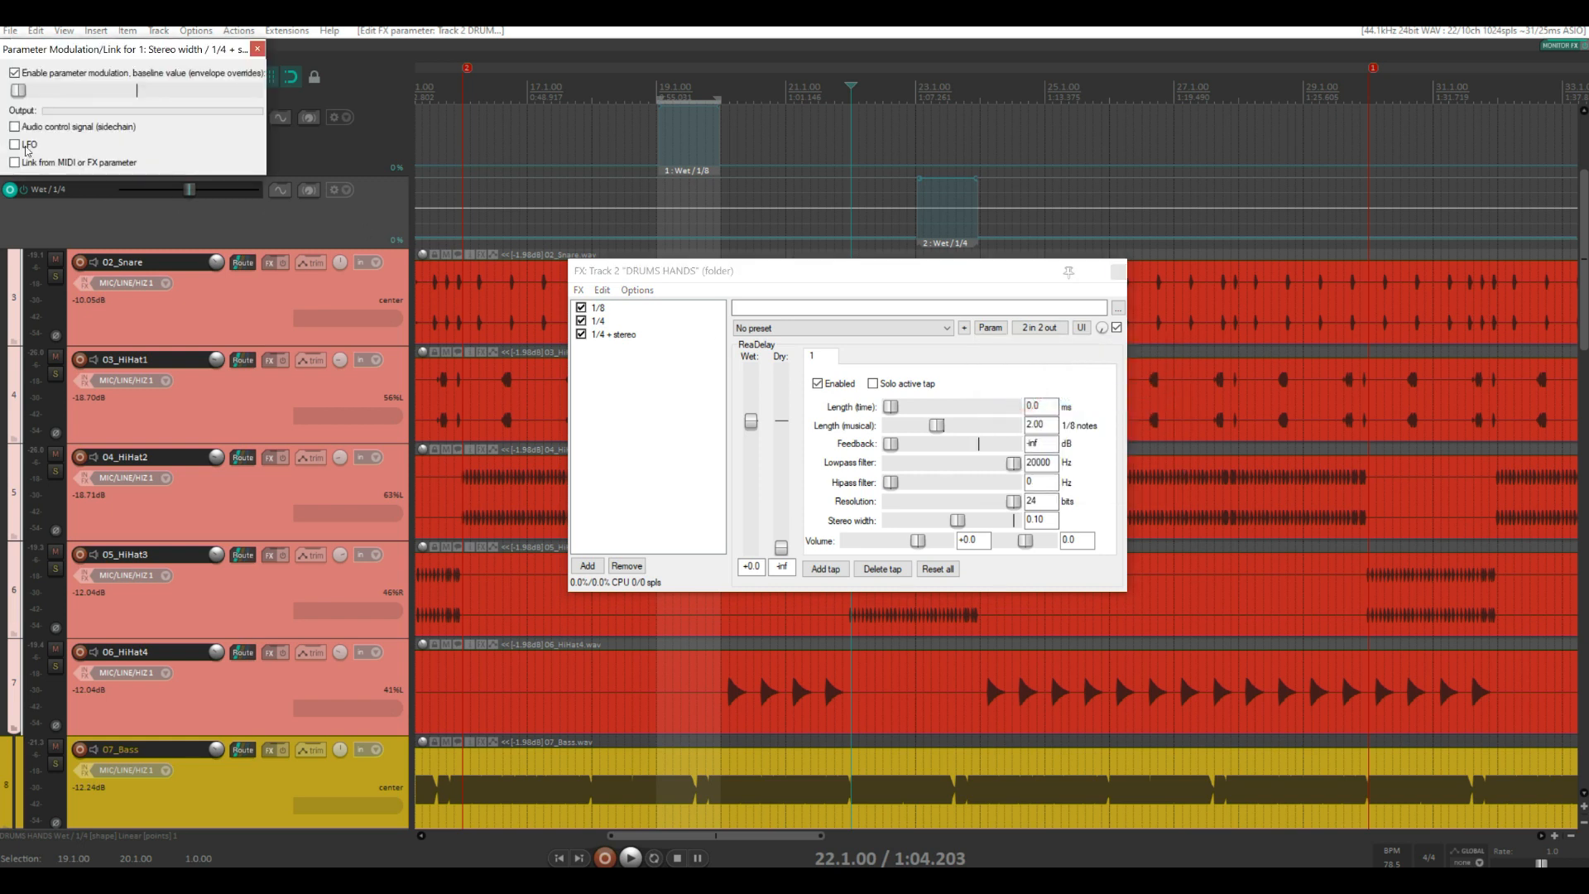
pyautogui.moveTo(16, 94); pyautogui.dragTo(274, 100)
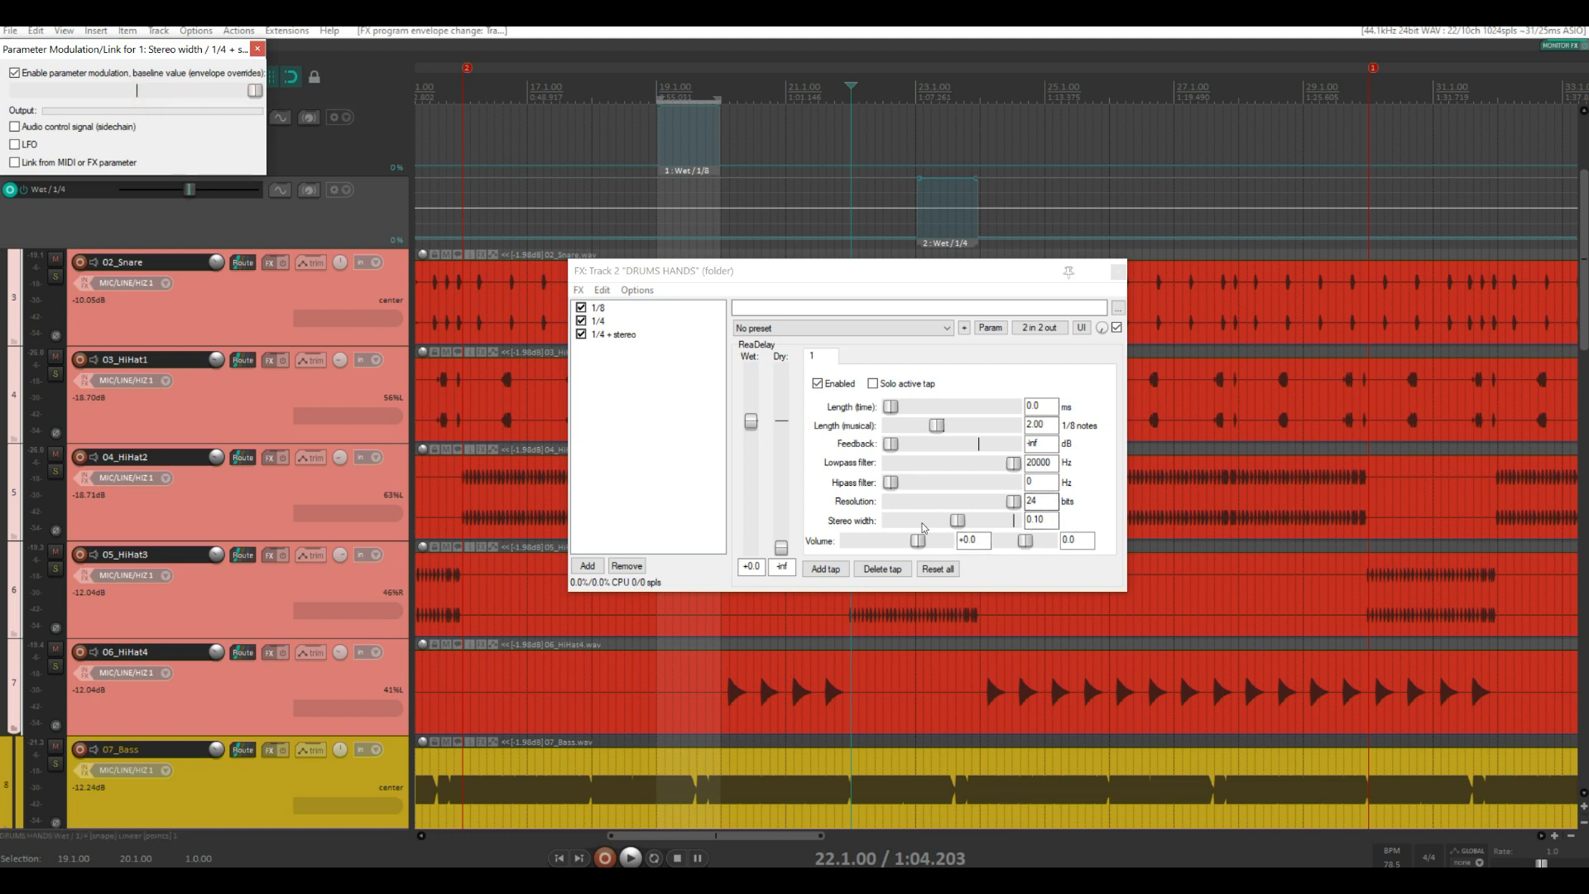
pyautogui.doubleClick(958, 522)
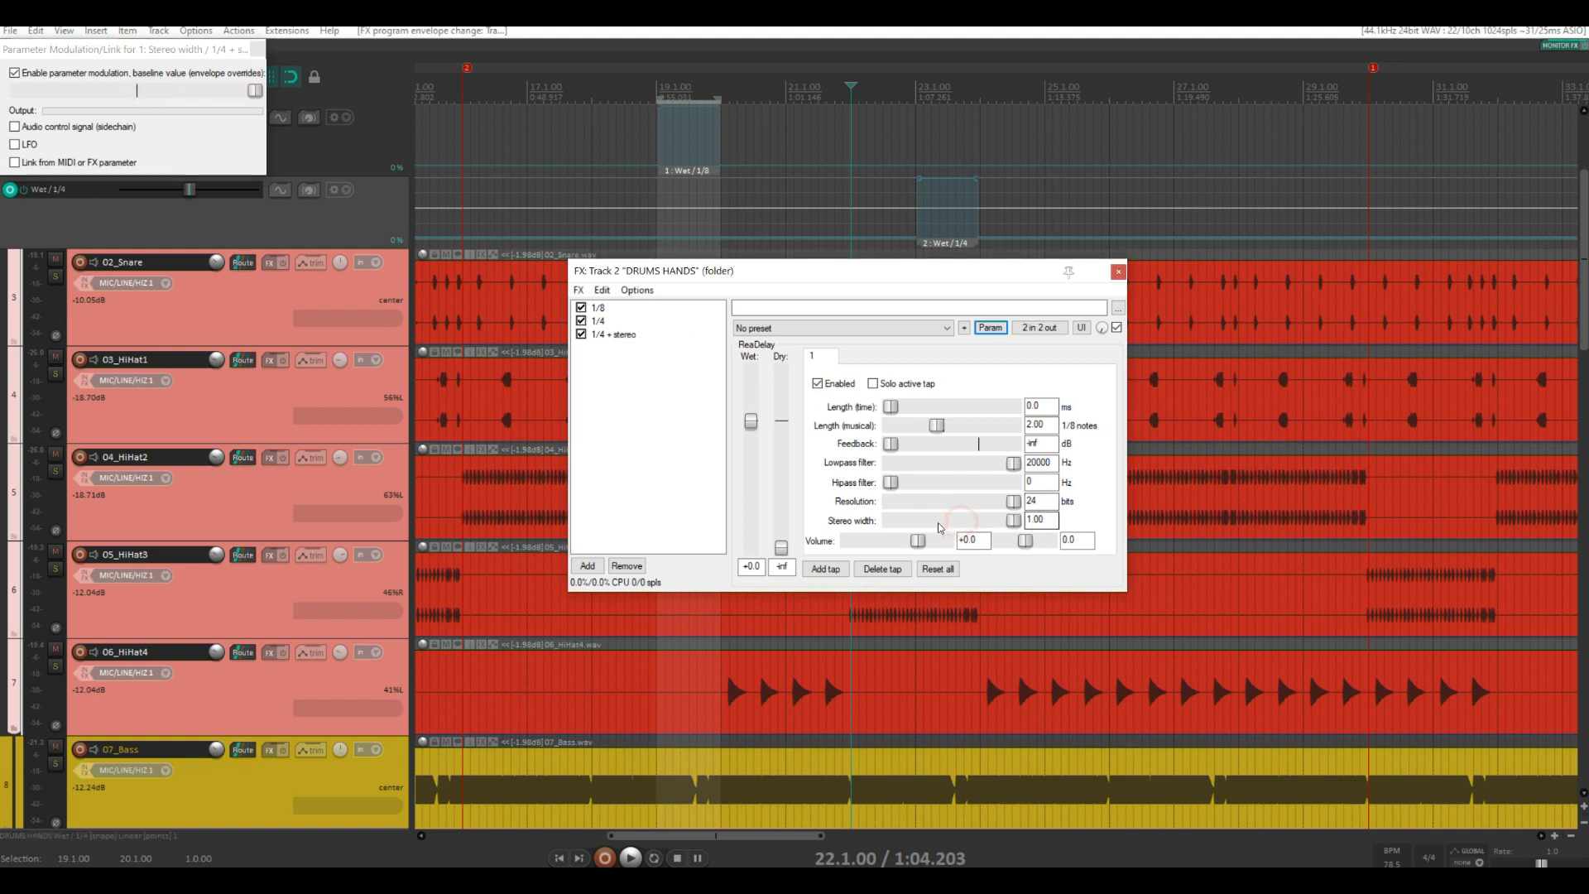
# Modulate the stereo width with a tempo-synced random LFO in the negative direction at speed 0.25, and close the modulation settings
pyautogui.click(15, 145)
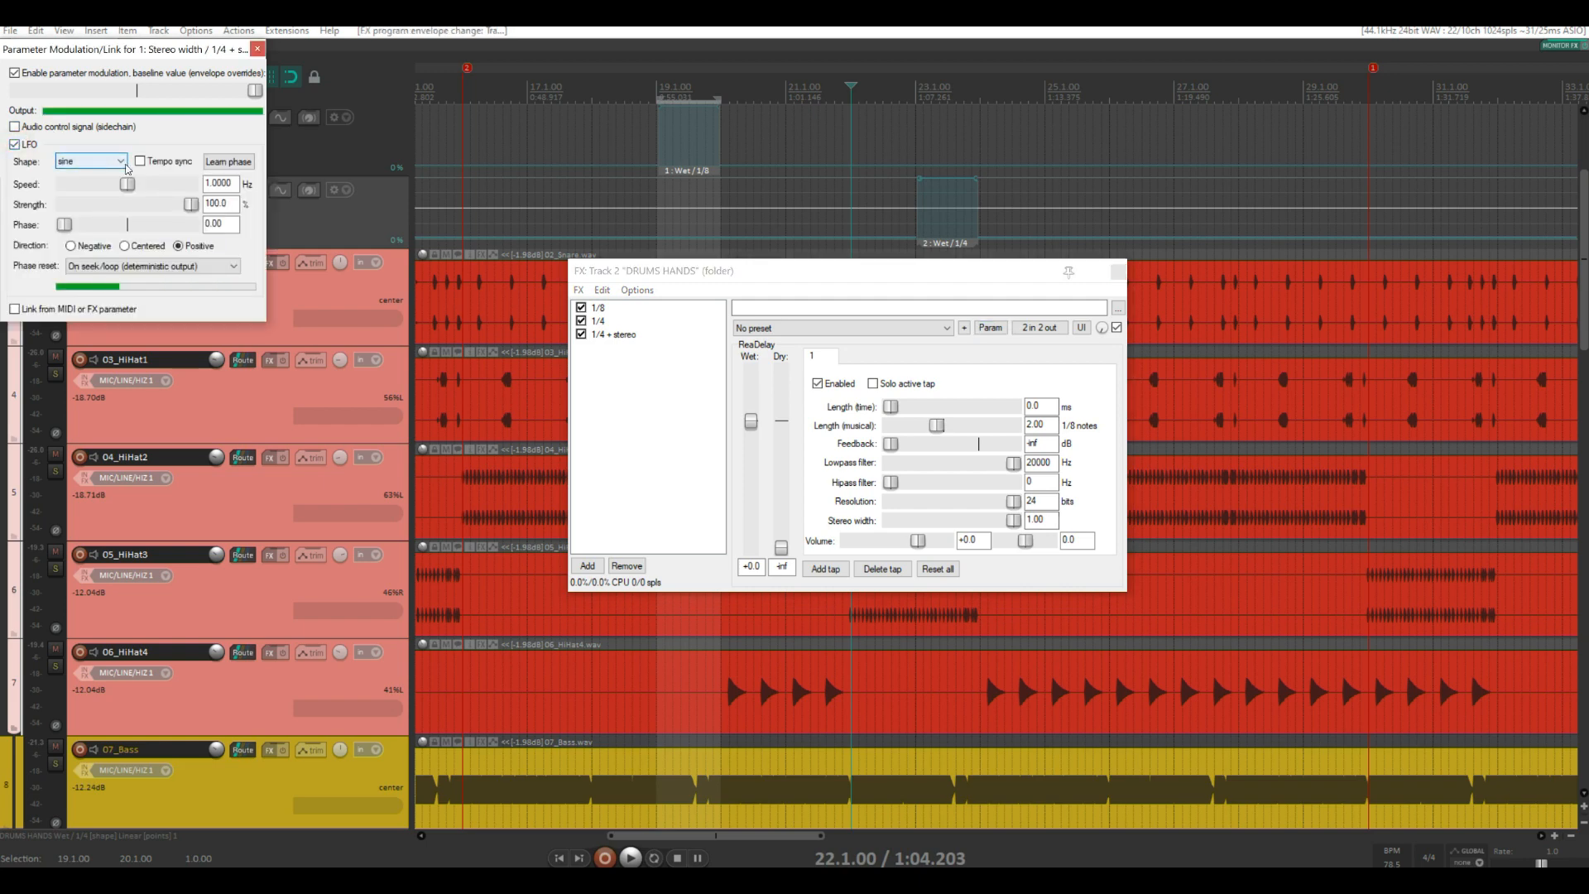
pyautogui.click(141, 162)
pyautogui.click(99, 161)
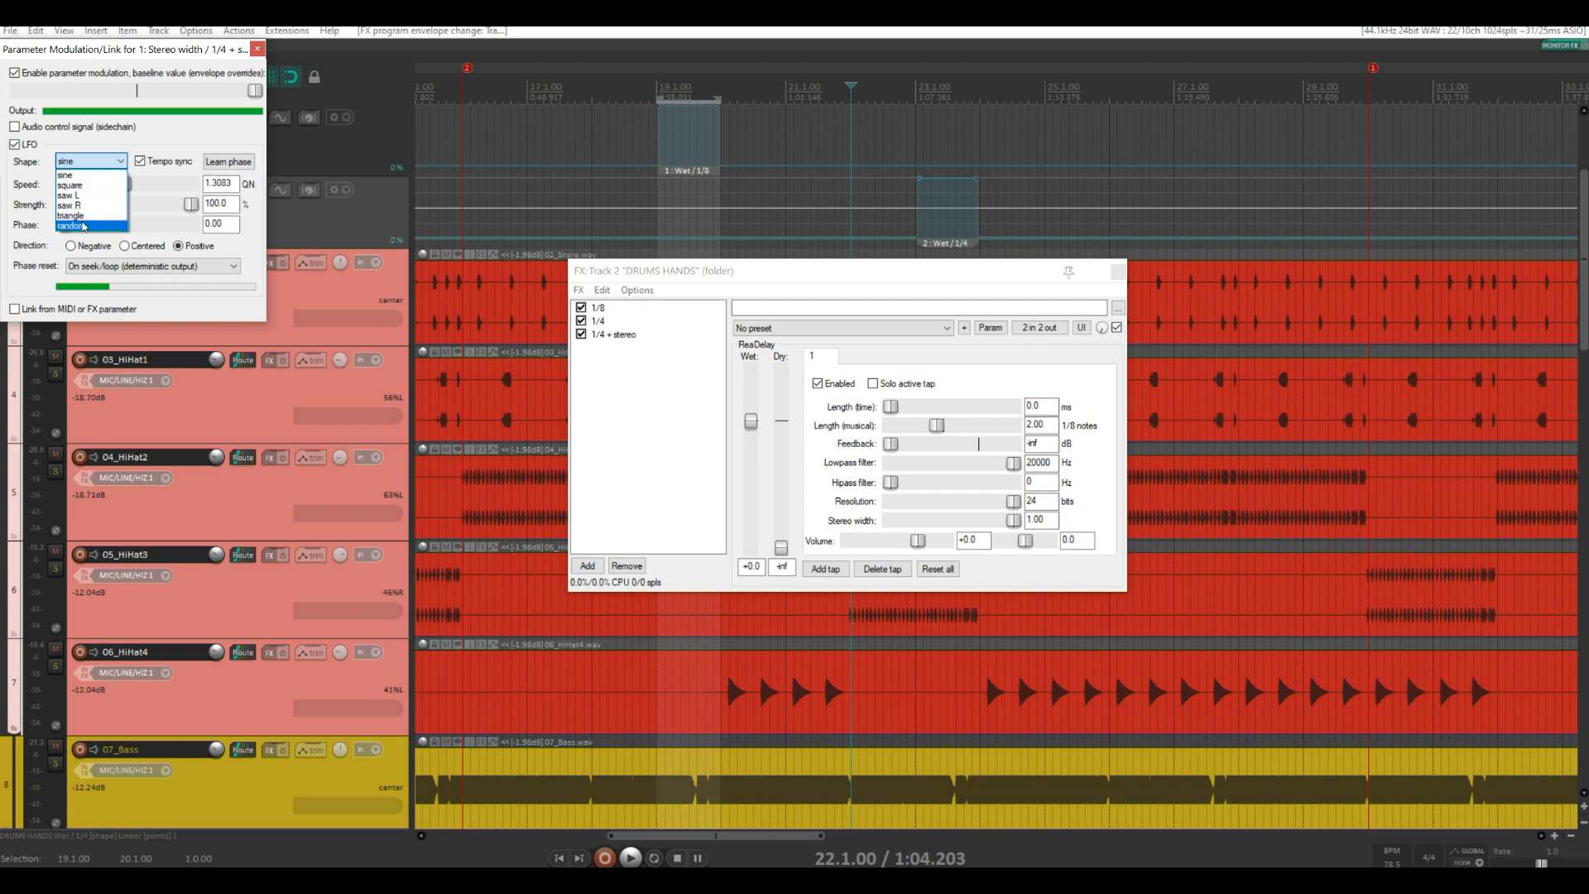
pyautogui.click(83, 226)
pyautogui.click(71, 246)
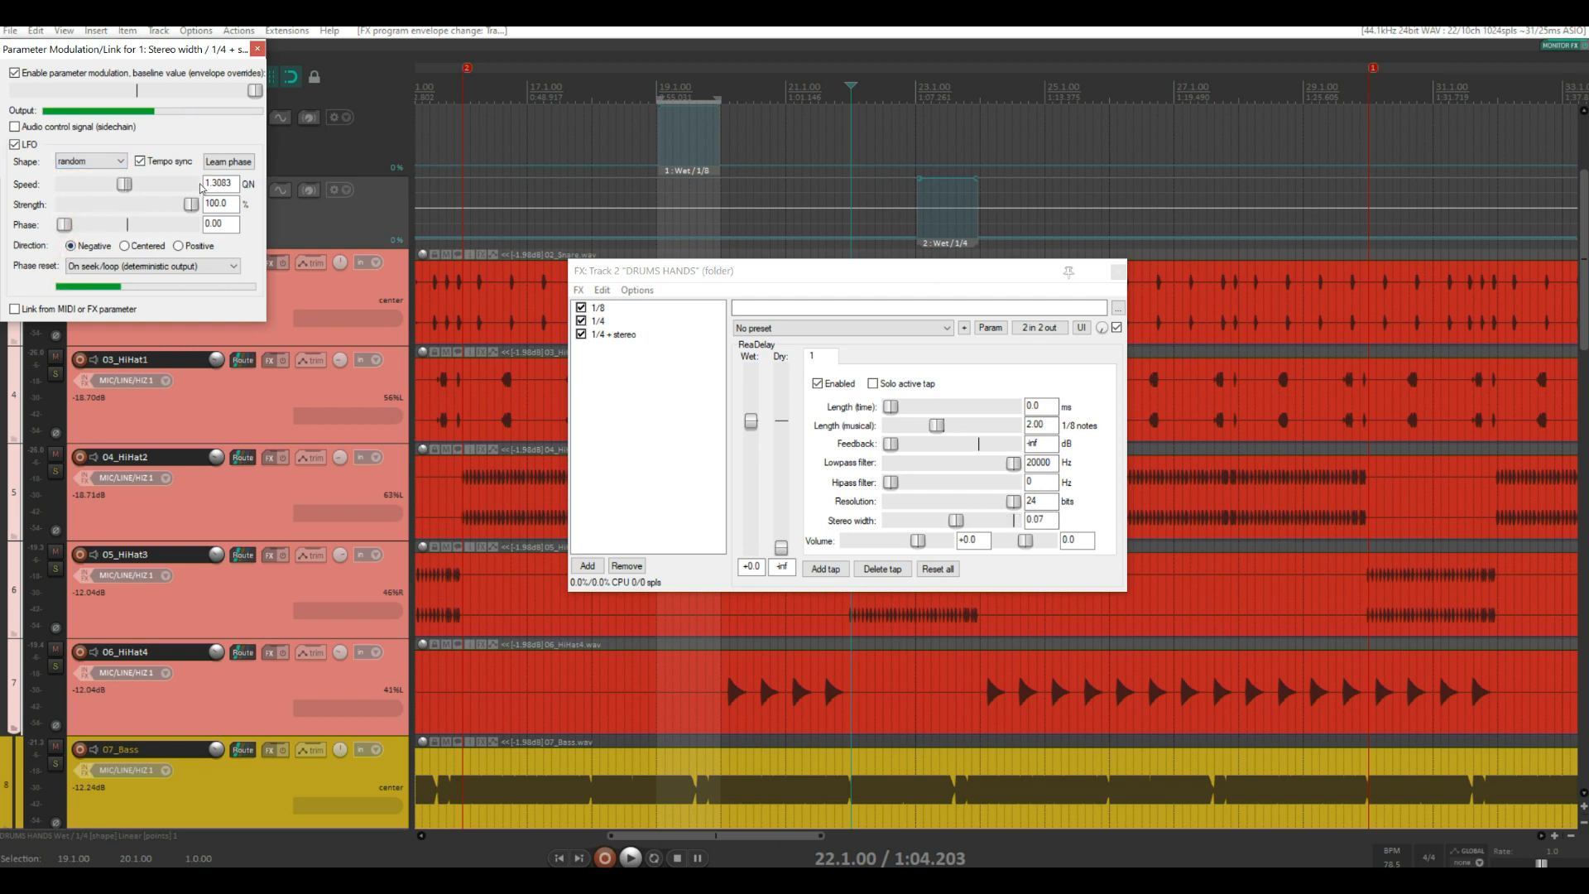
pyautogui.doubleClick(233, 181)
pyautogui.write('0.25')
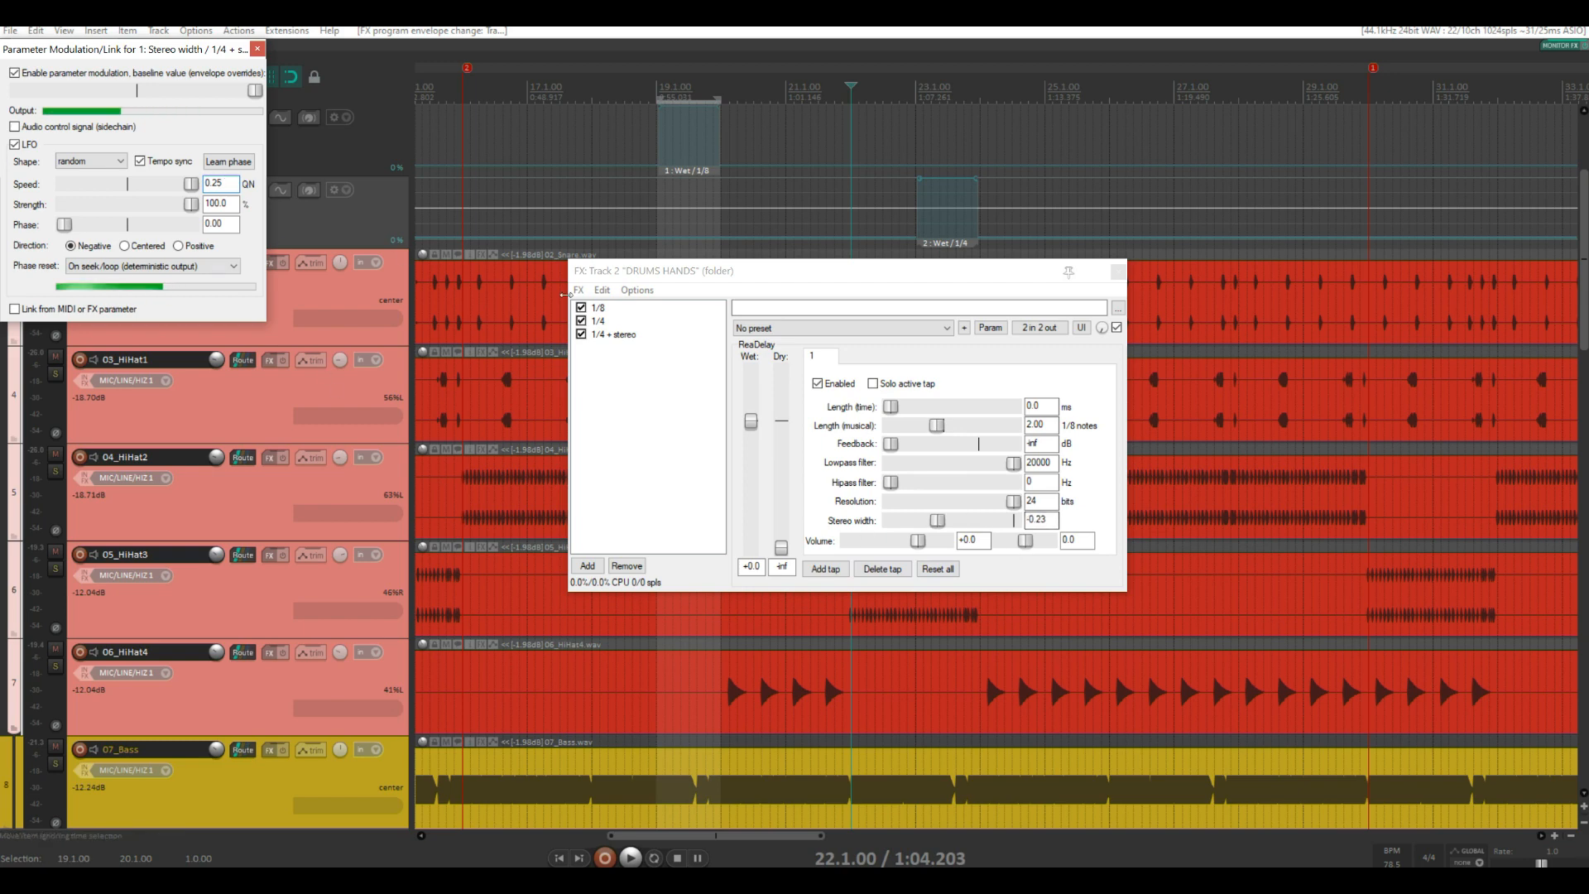
pyautogui.click(257, 50)
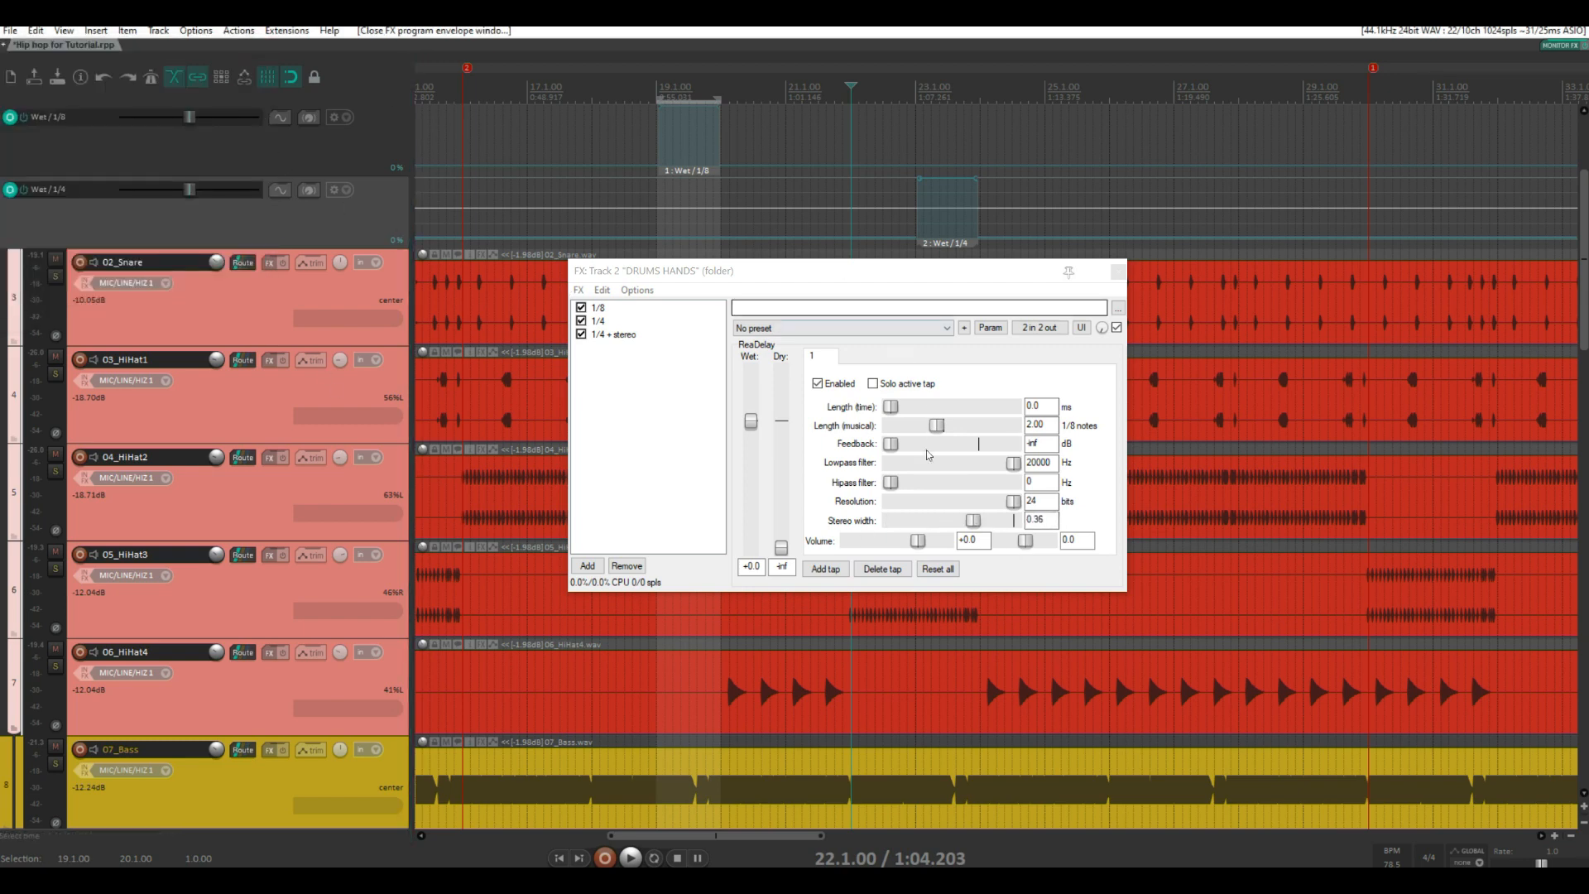
# Set the 1/4 + stereo delay to 0% wet, show its Wet track envelope, and close the effects window
pyautogui.moveTo(1104, 328); pyautogui.dragTo(1104, 430)
pyautogui.click(997, 331)
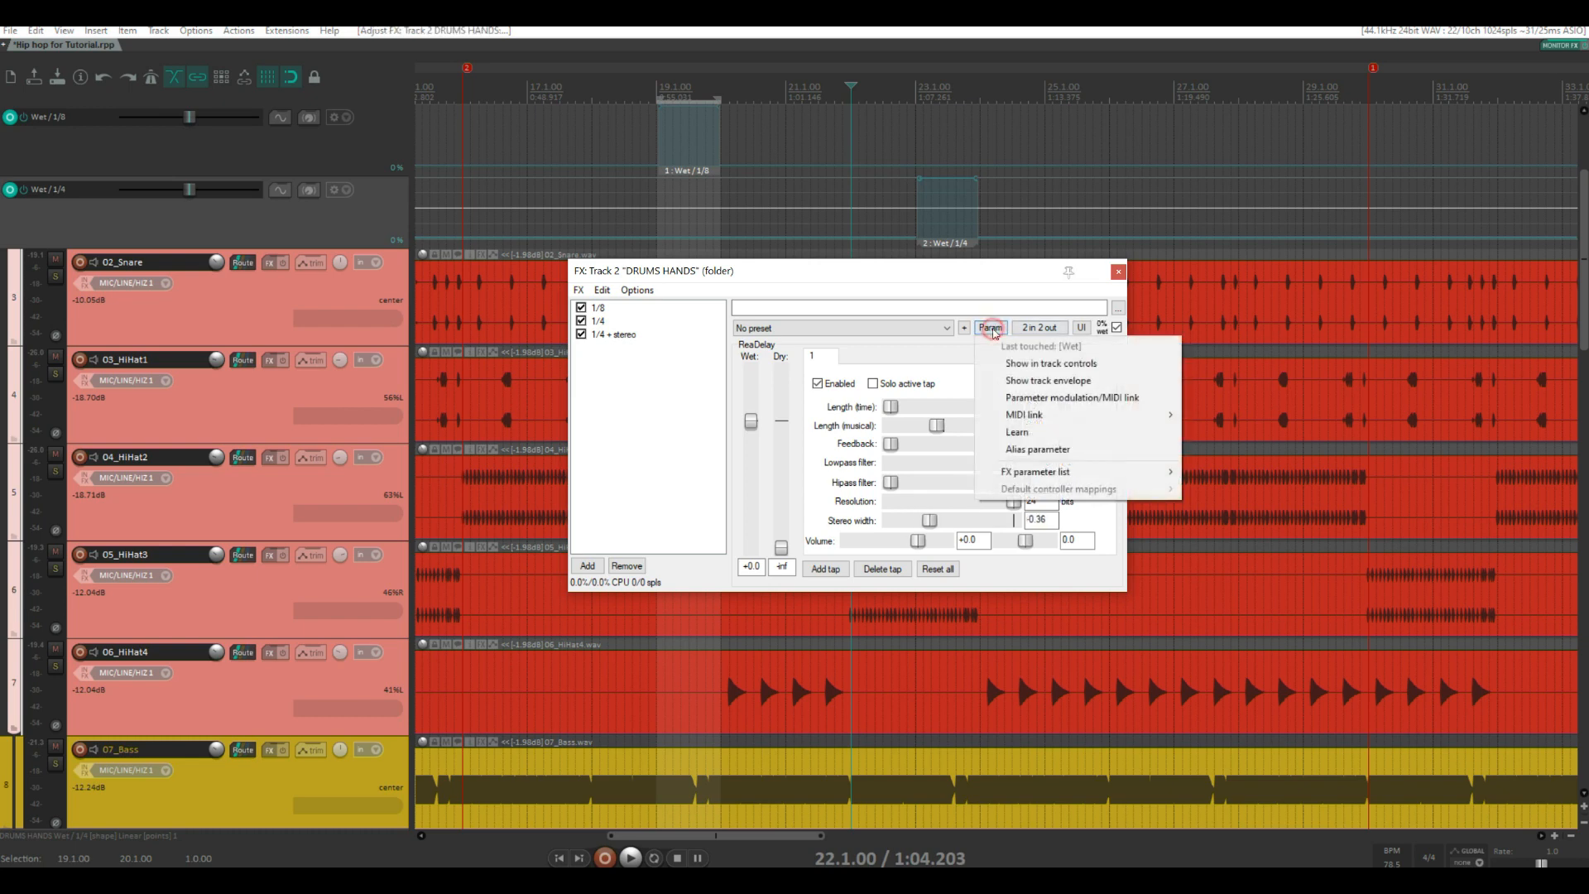
pyautogui.click(1037, 382)
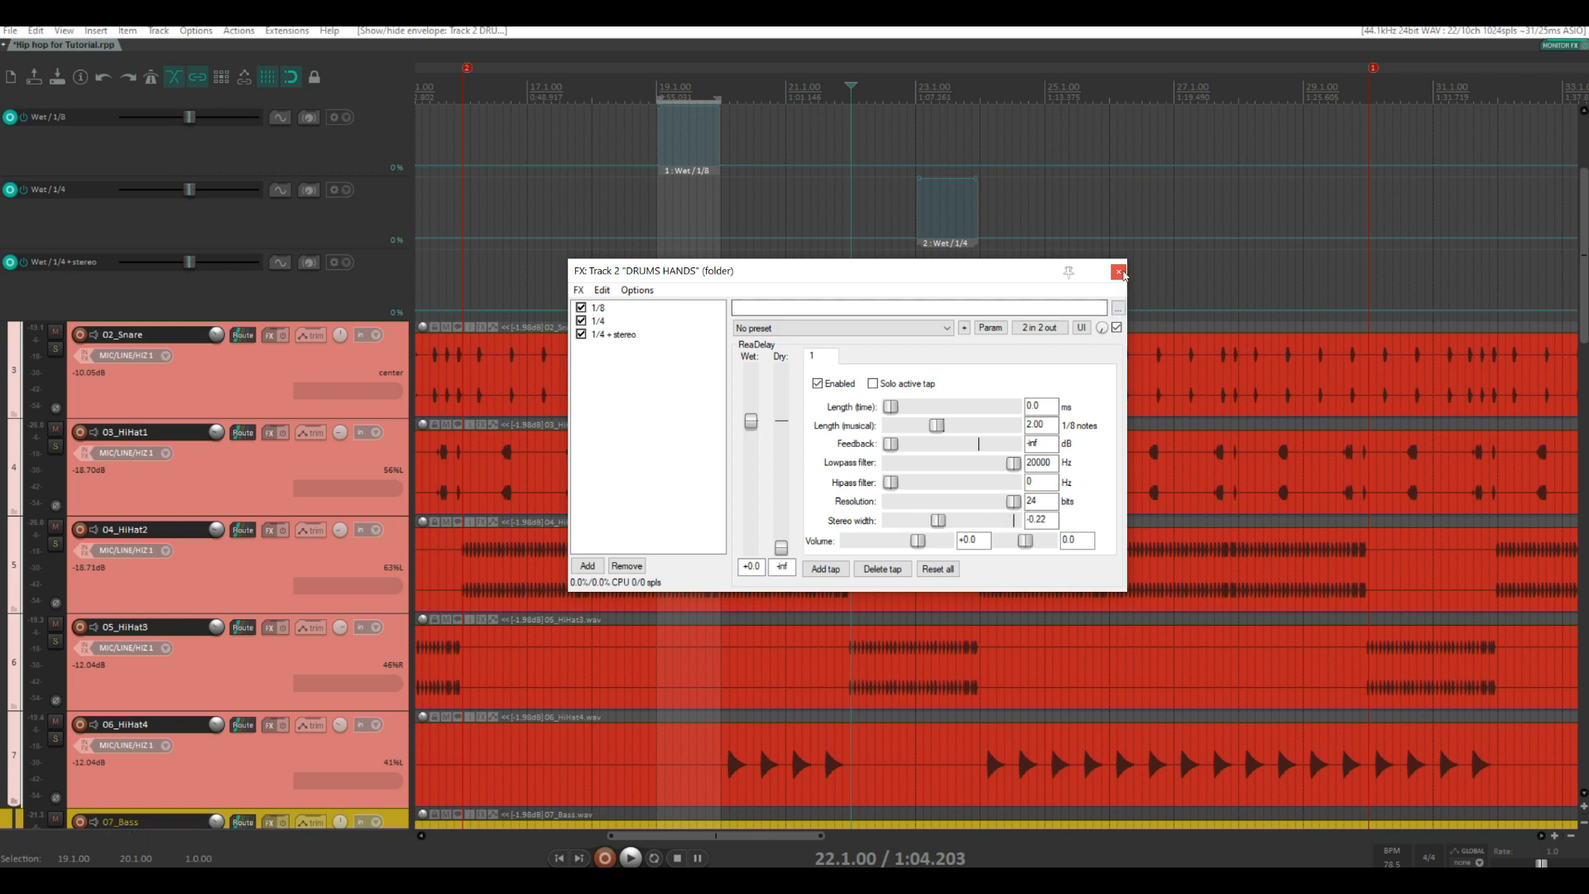
pyautogui.click(1118, 271)
# Move the Wet / 1/4 automation item near 23.1.00 down to the Wet / 1/4 + stereo envelope lane
pyautogui.scroll(-2, 1082, 276)
pyautogui.scroll(2, 1081, 276)
pyautogui.scroll(2, 1082, 276)
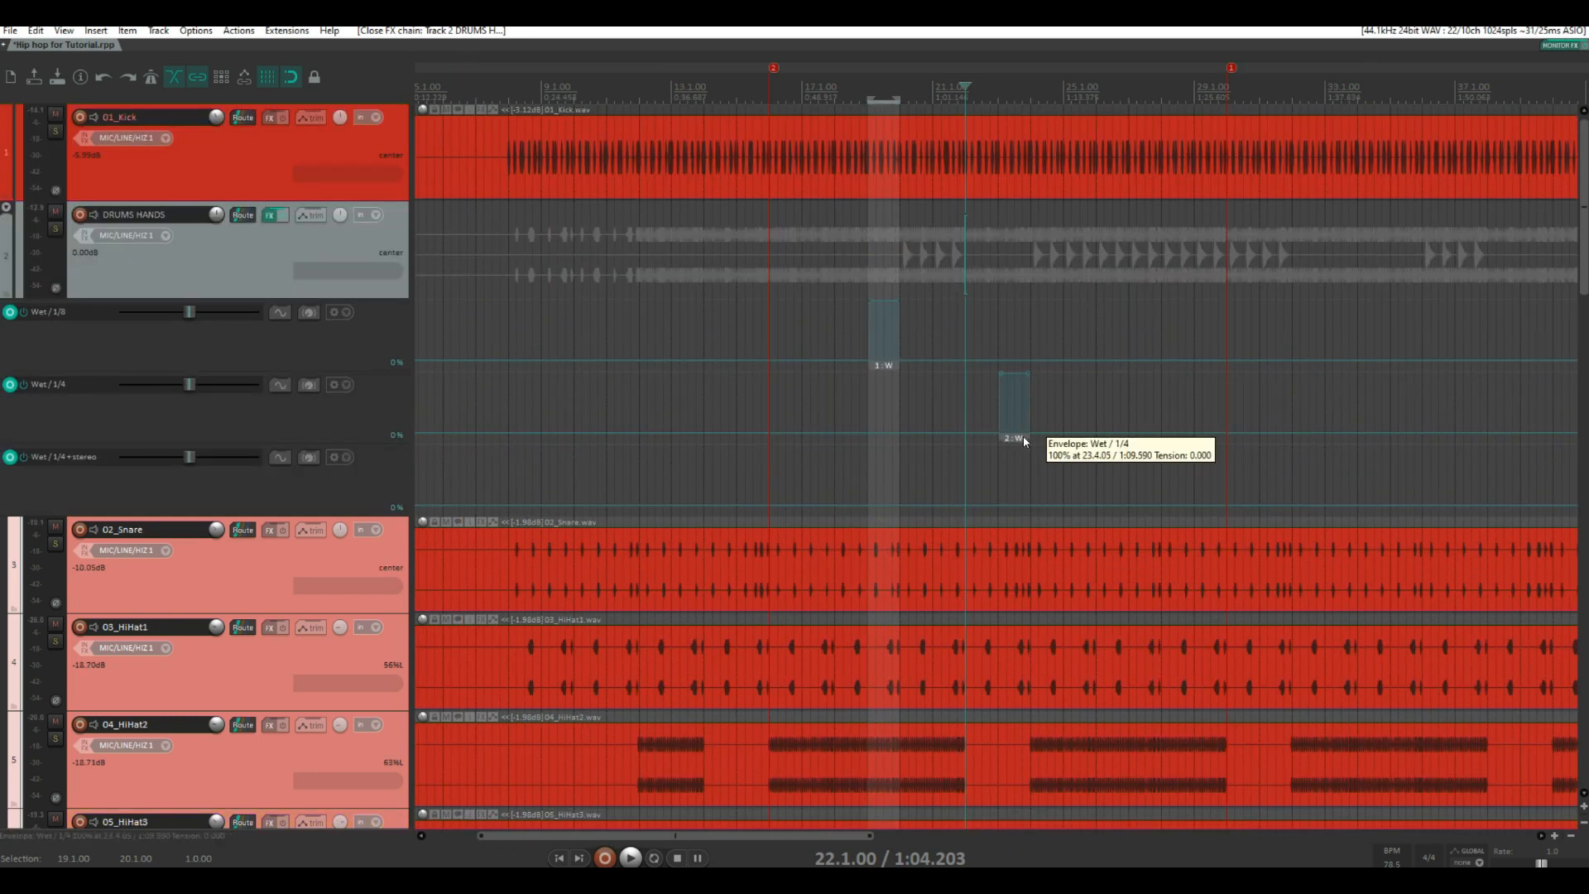
pyautogui.moveTo(1025, 437); pyautogui.dragTo(1018, 466)
pyautogui.scroll(3, 1018, 466)
pyautogui.scroll(3, 983, 483)
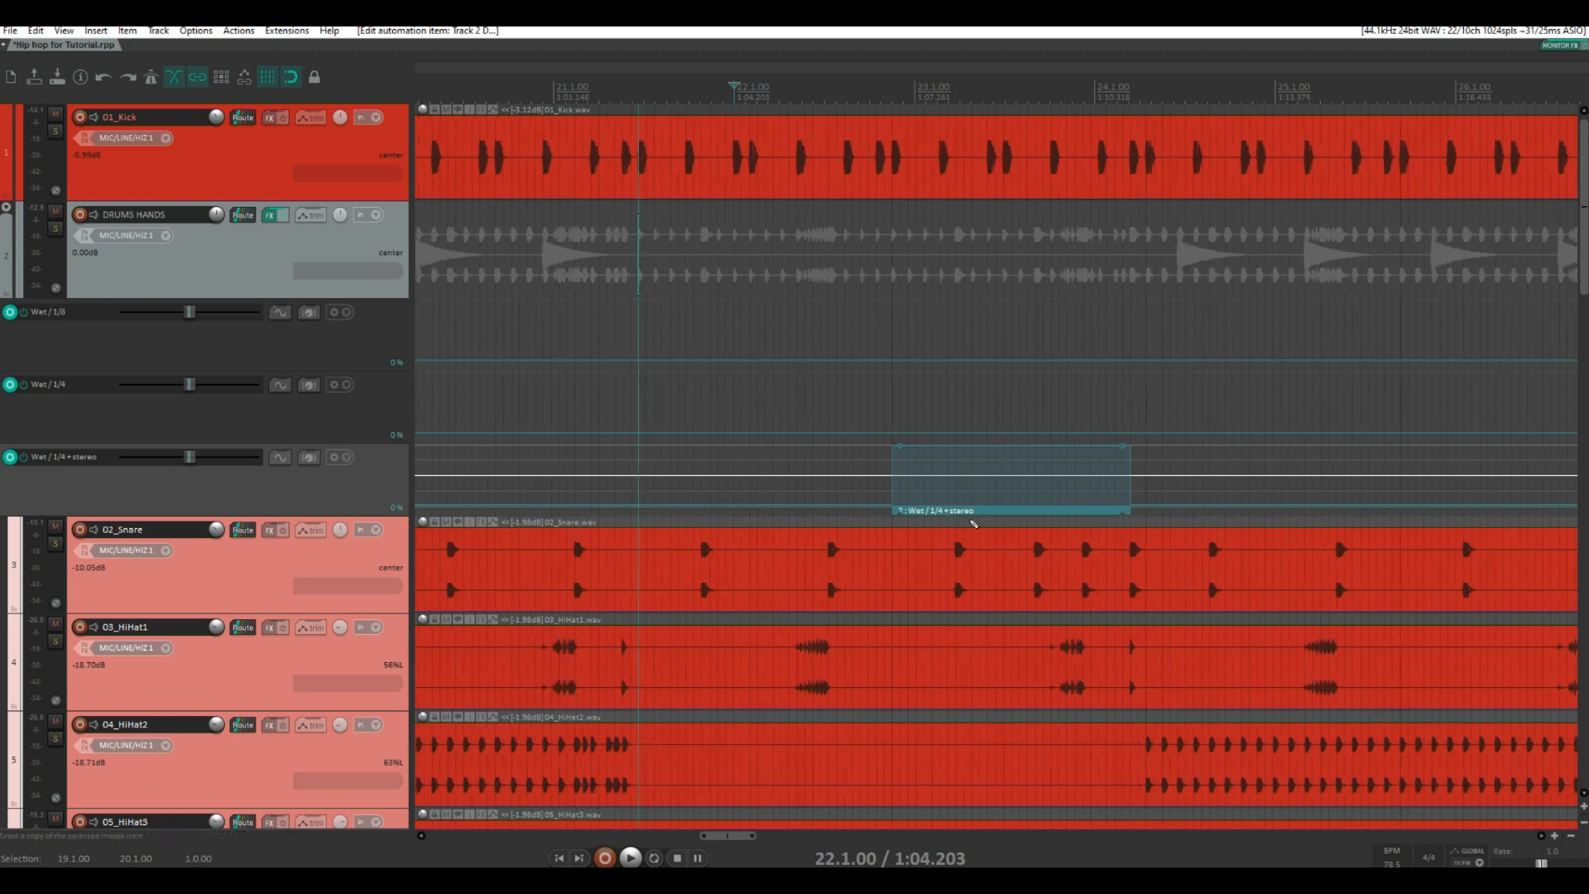
pyautogui.click(941, 512)
# Play the mix from 20.4.00 through the Wet / 1/4 + stereo automation item near 23.1.00 to hear the stereo delay
pyautogui.scroll(-4, 972, 405)
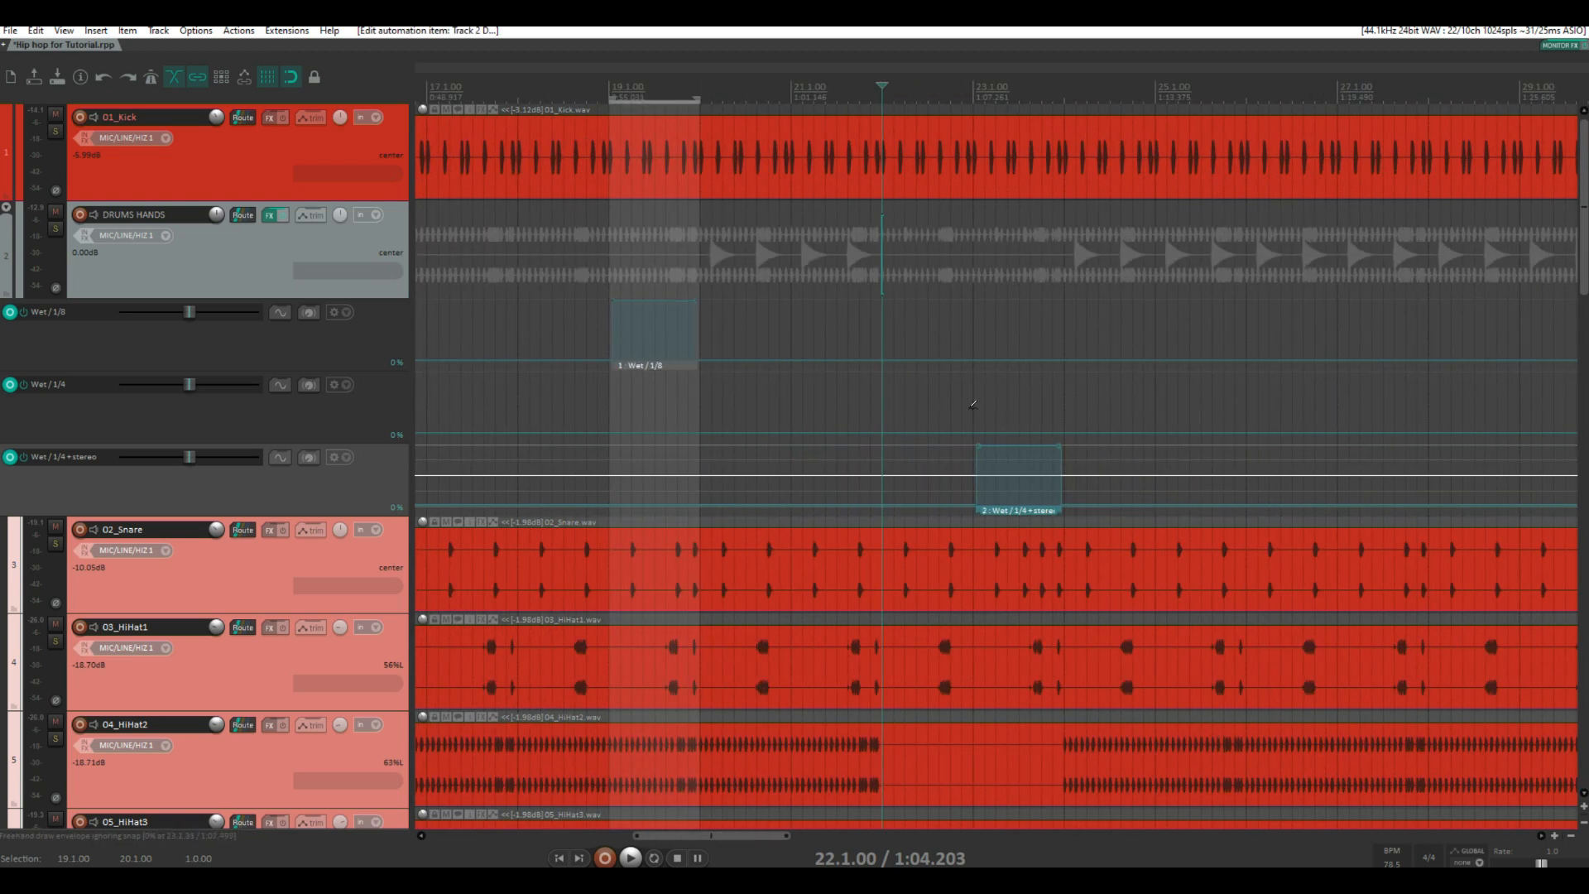
pyautogui.scroll(-3, 1337, 388)
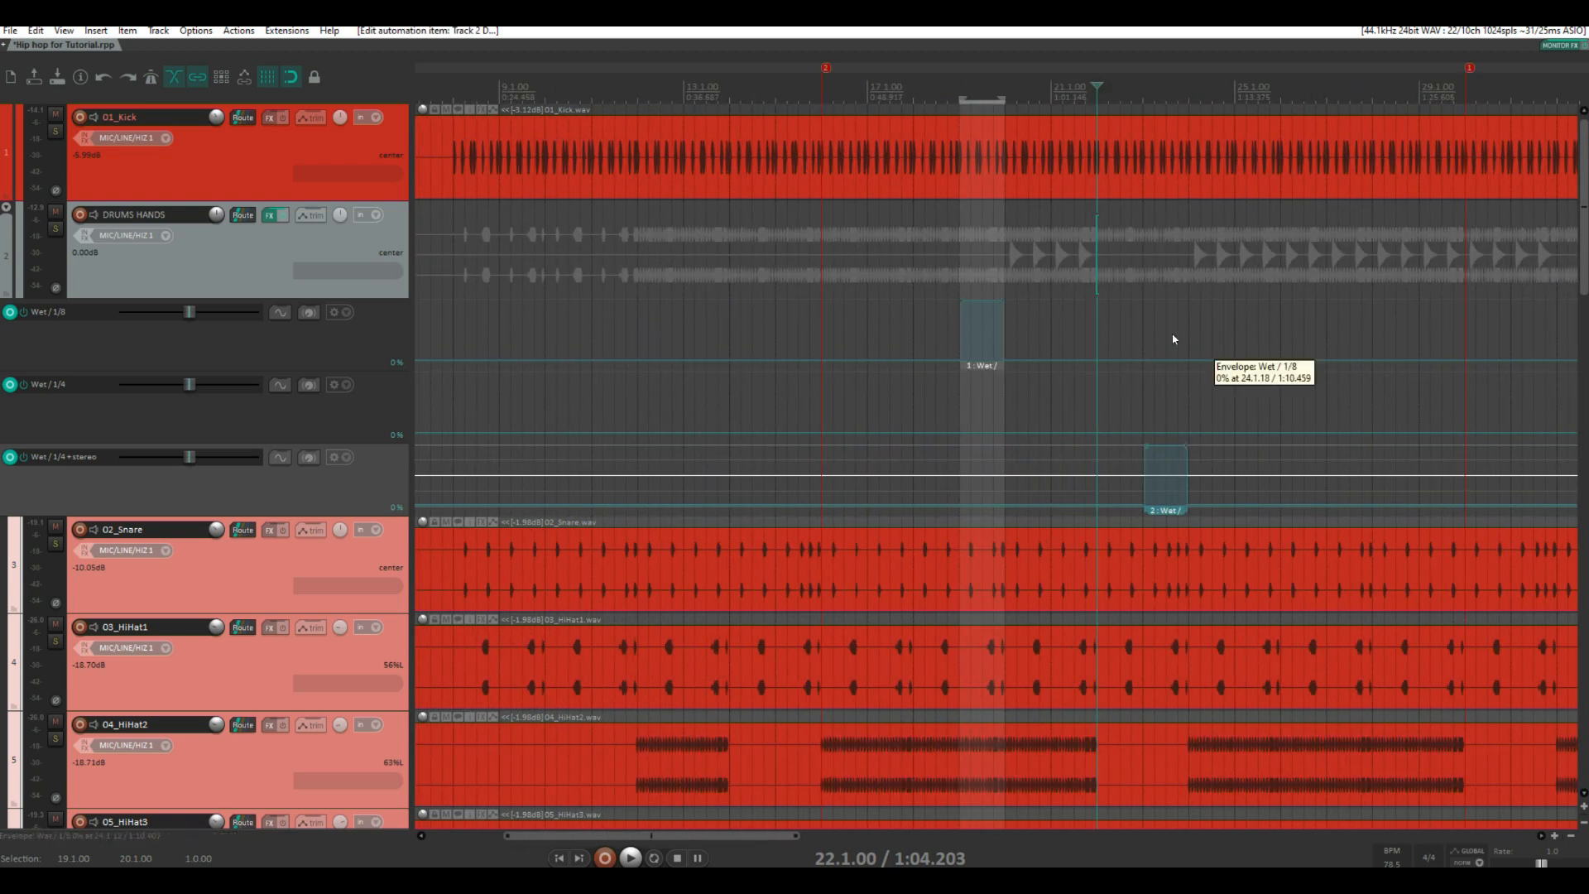
pyautogui.click(1049, 85)
pyautogui.press('space')
pyautogui.scroll(3, 1104, 187)
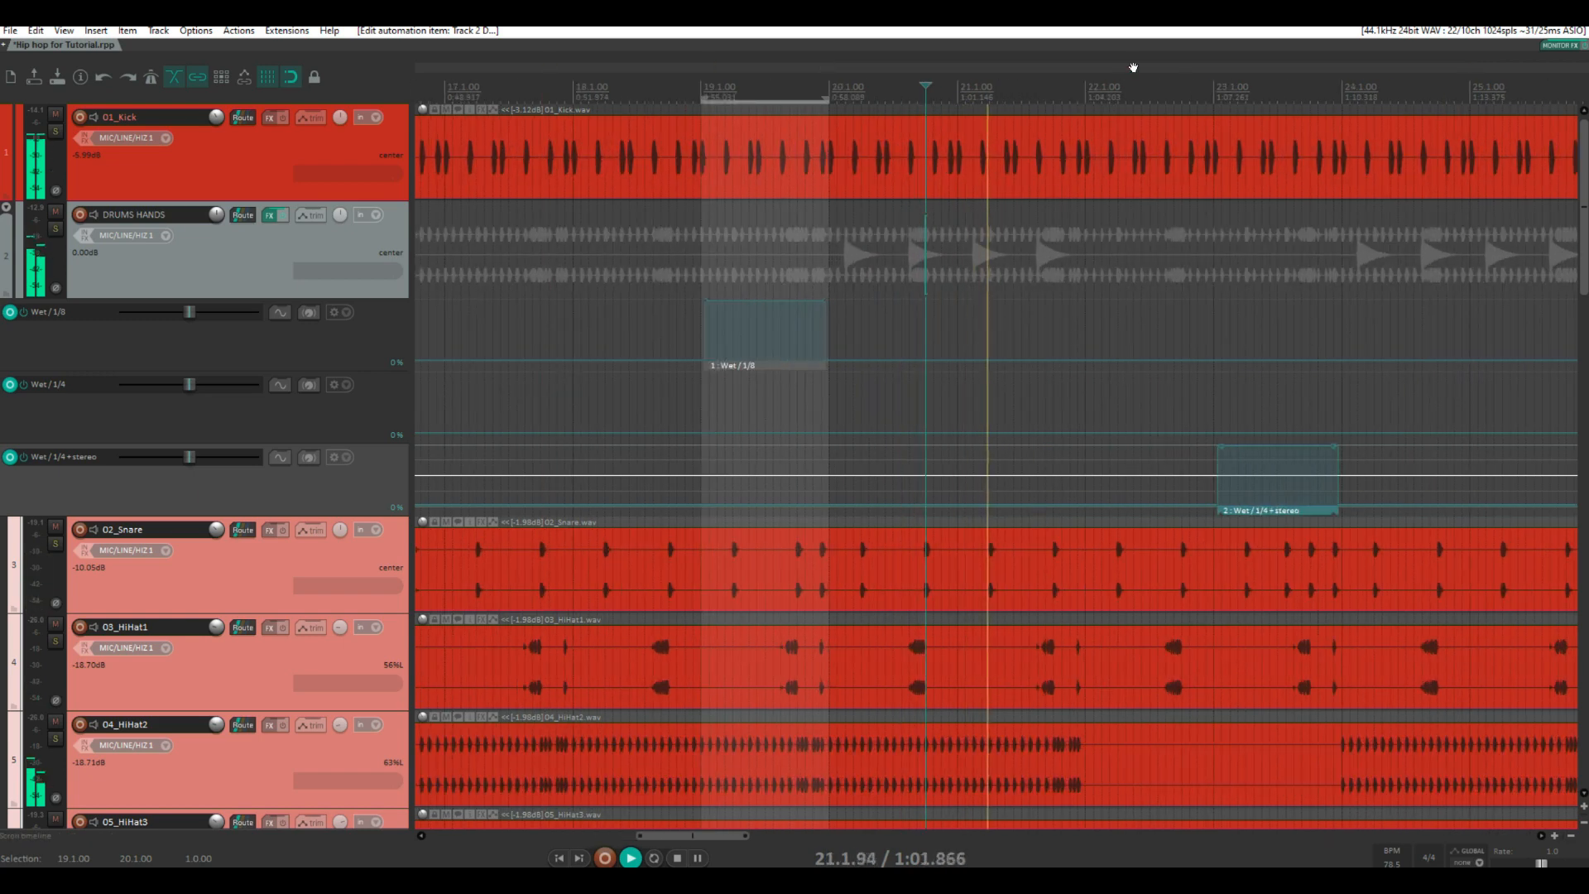
pyautogui.moveTo(1133, 67); pyautogui.dragTo(728, 77)
pyautogui.scroll(-3, 818, 152)
pyautogui.scroll(-5, 818, 228)
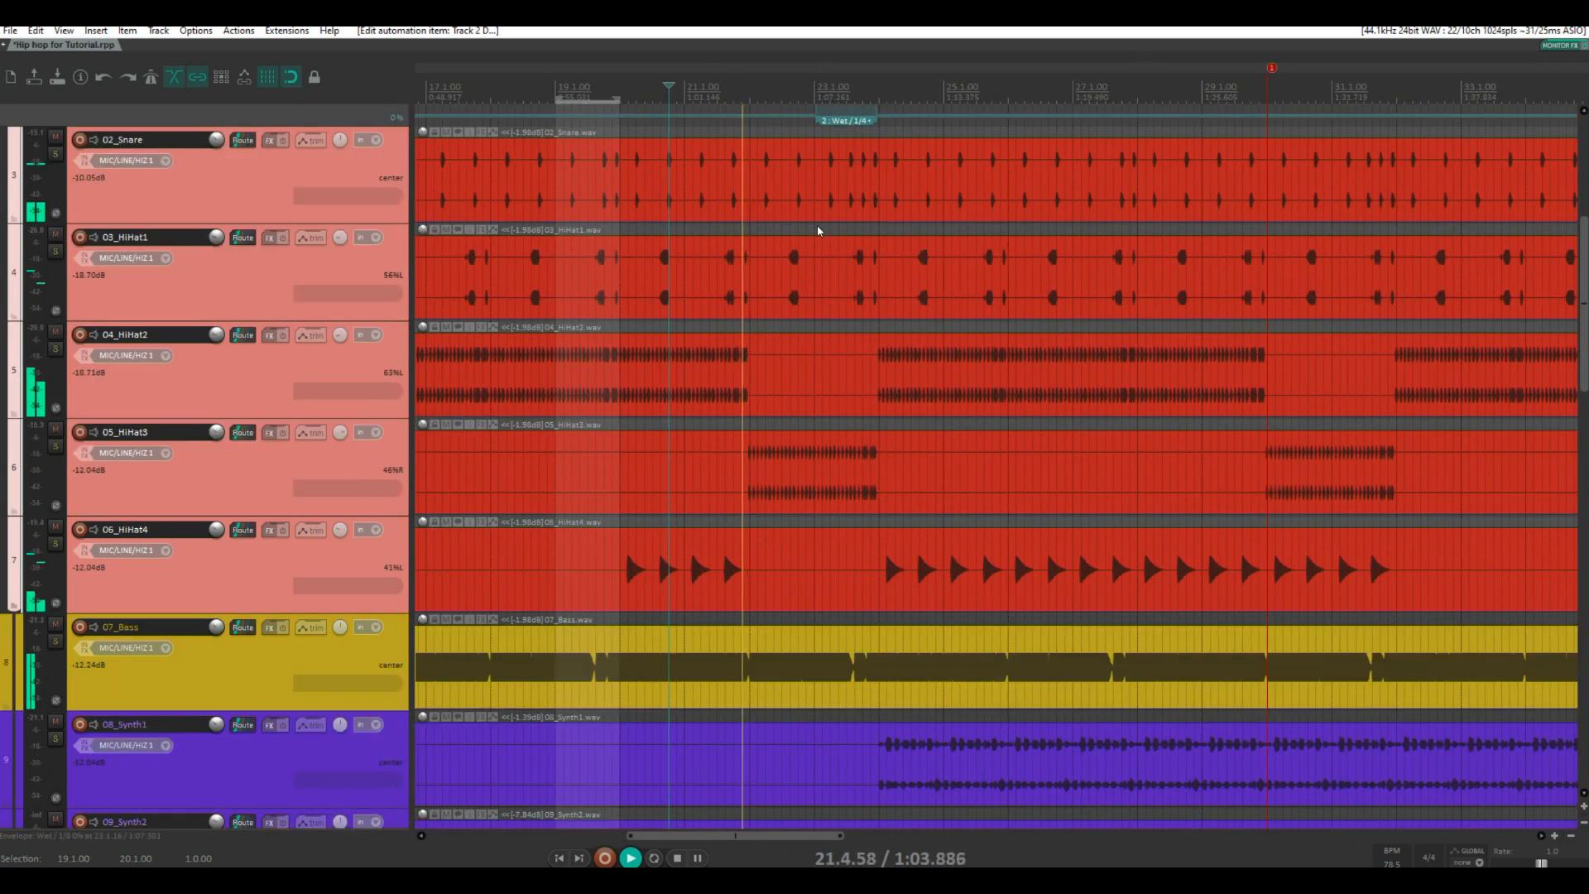
pyautogui.scroll(4, 817, 225)
pyautogui.scroll(-2, 817, 225)
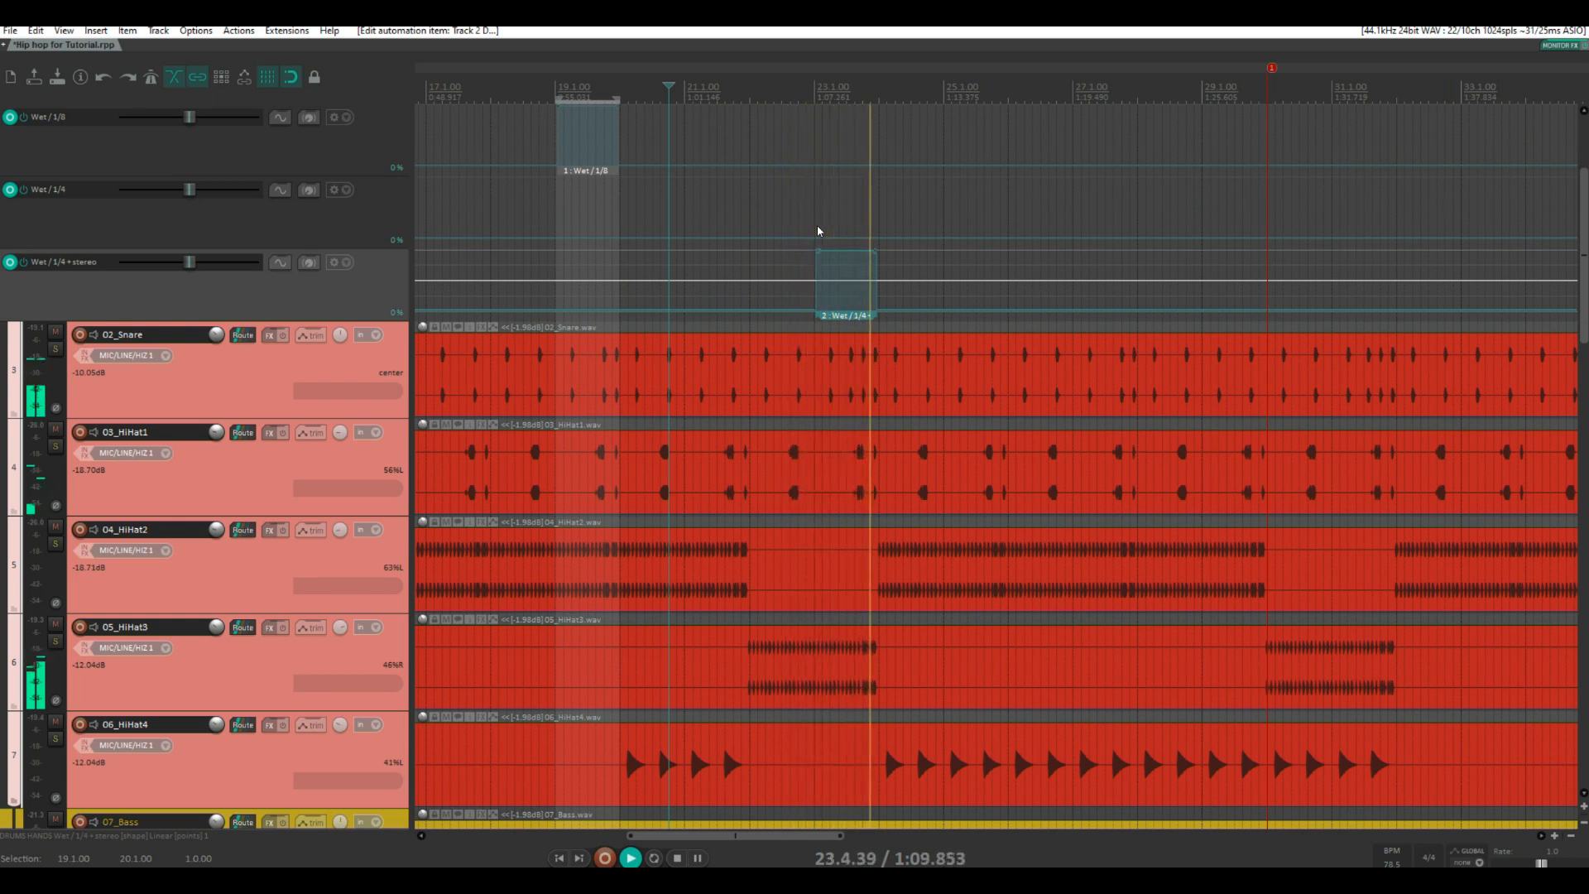
pyautogui.press('space')
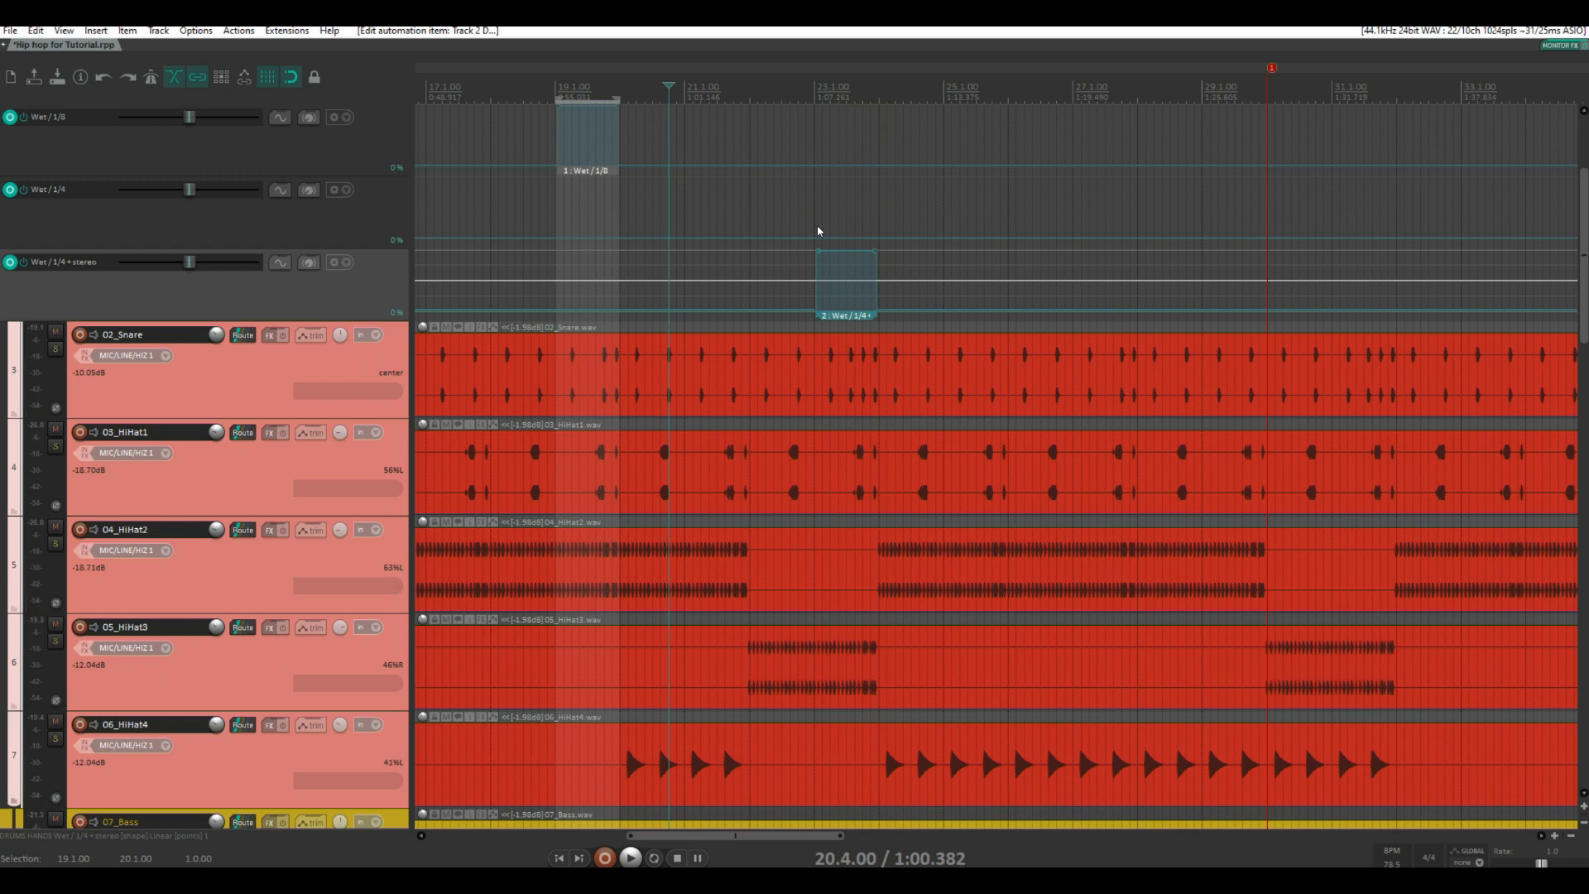
# Place a copy of the automation item on the Wet / 1/4 envelope at 27.1.00 and trim both its edges slightly inward
pyautogui.scroll(-4, 817, 231)
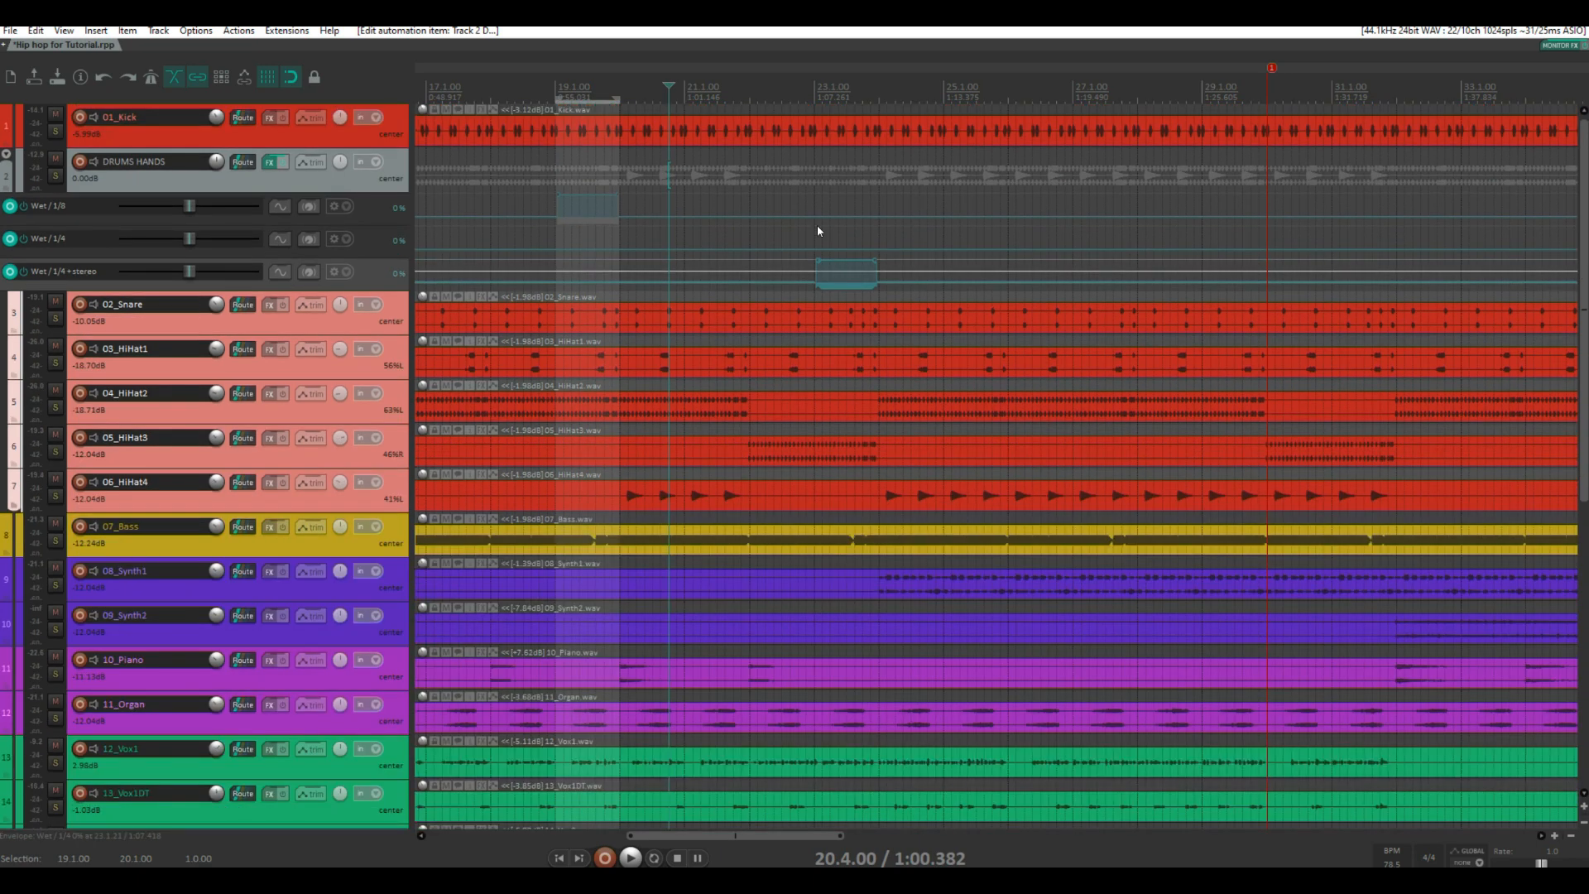
pyautogui.scroll(1, 817, 231)
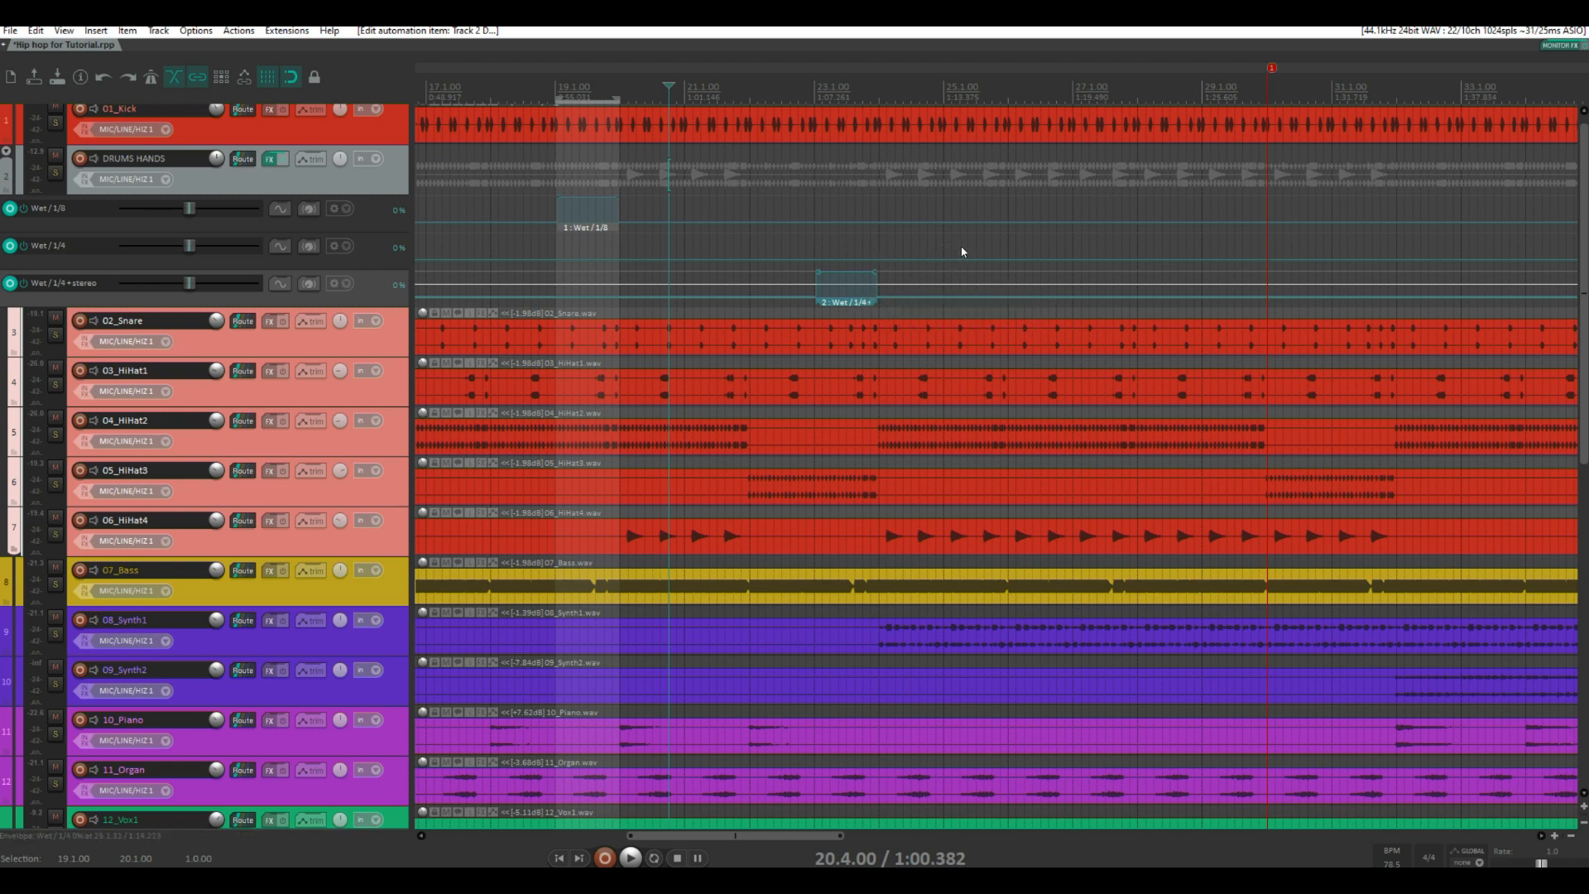
pyautogui.moveTo(1072, 247); pyautogui.dragTo(1136, 257)
pyautogui.scroll(5, 1101, 257)
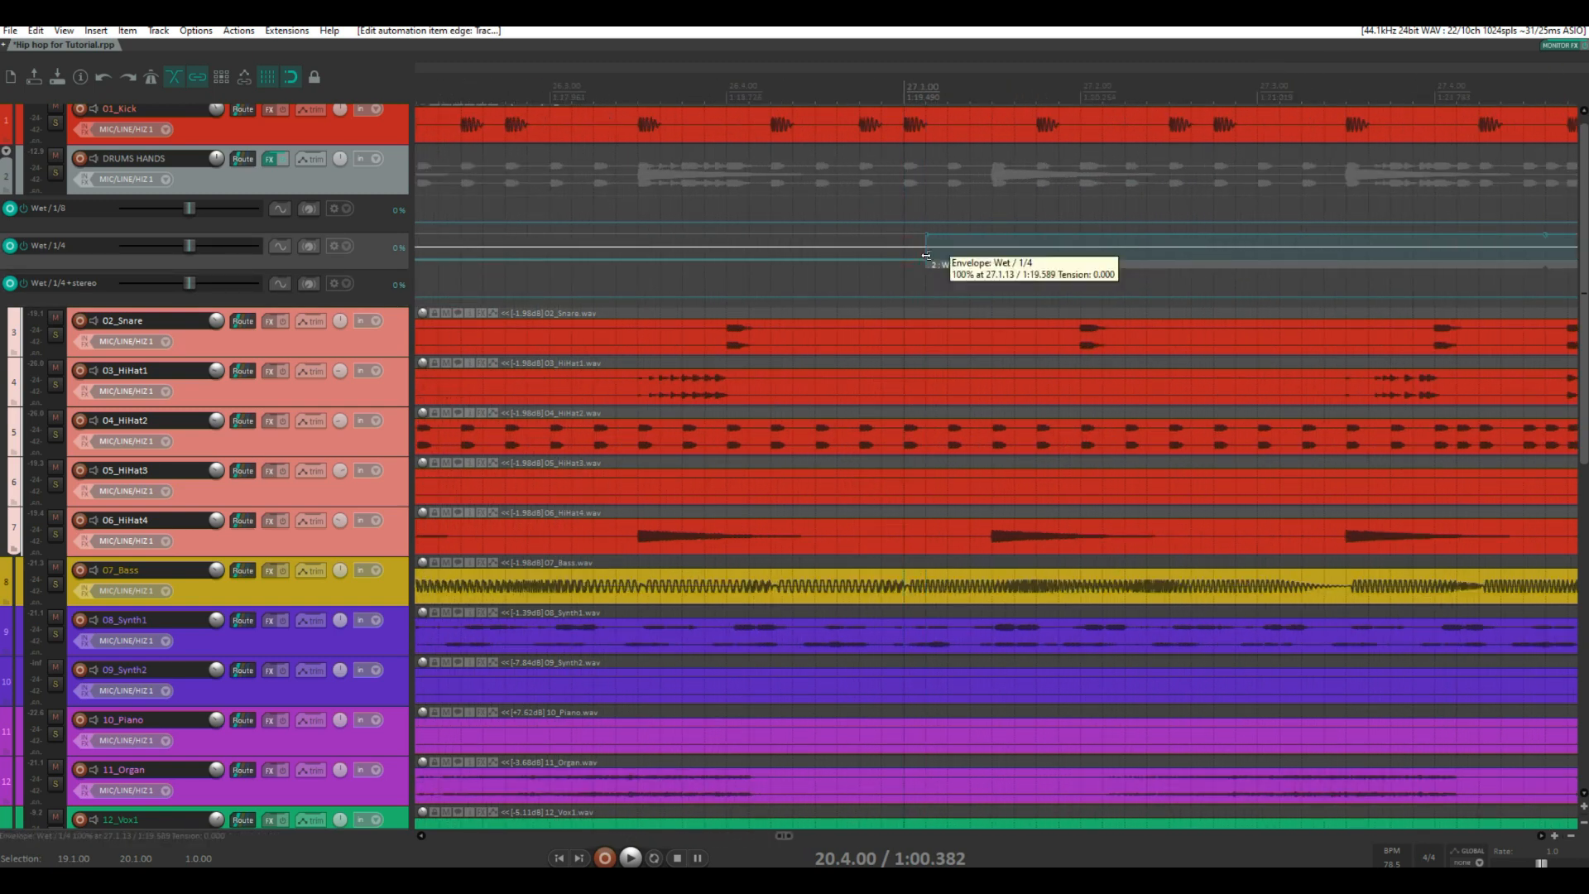
pyautogui.scroll(-2, 1076, 258)
pyautogui.moveTo(1321, 253); pyautogui.dragTo(1303, 251)
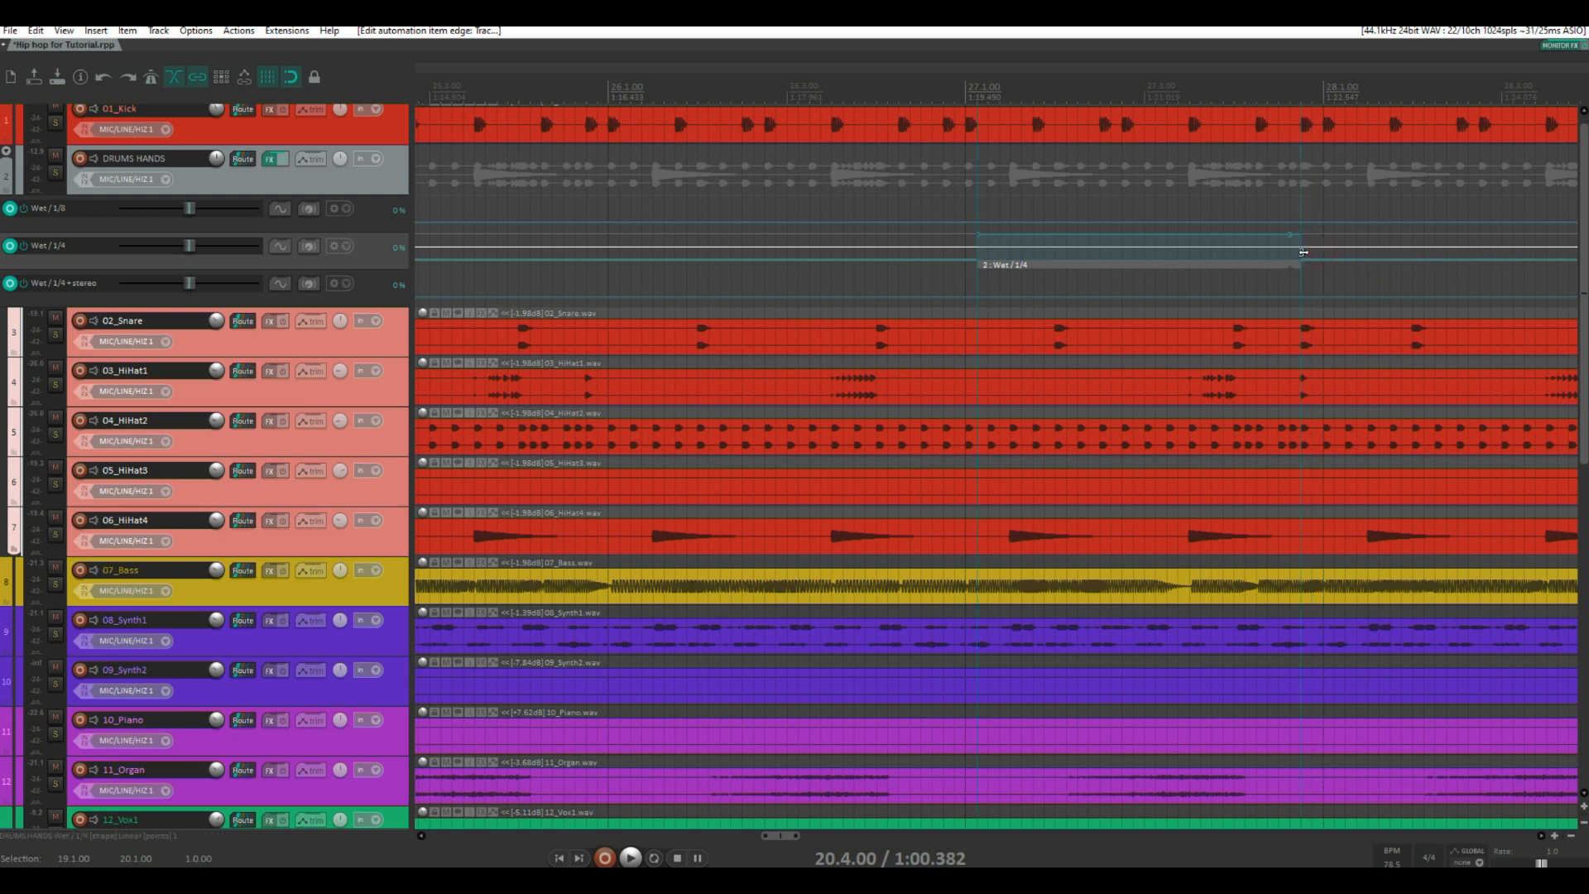
pyautogui.scroll(-2, 1126, 207)
# Play from 25.4.25 through the Wet / 1/4 automation item, comparing the DRUMS HANDS effects enabled and bypassed, and leave them enabled
pyautogui.click(925, 90)
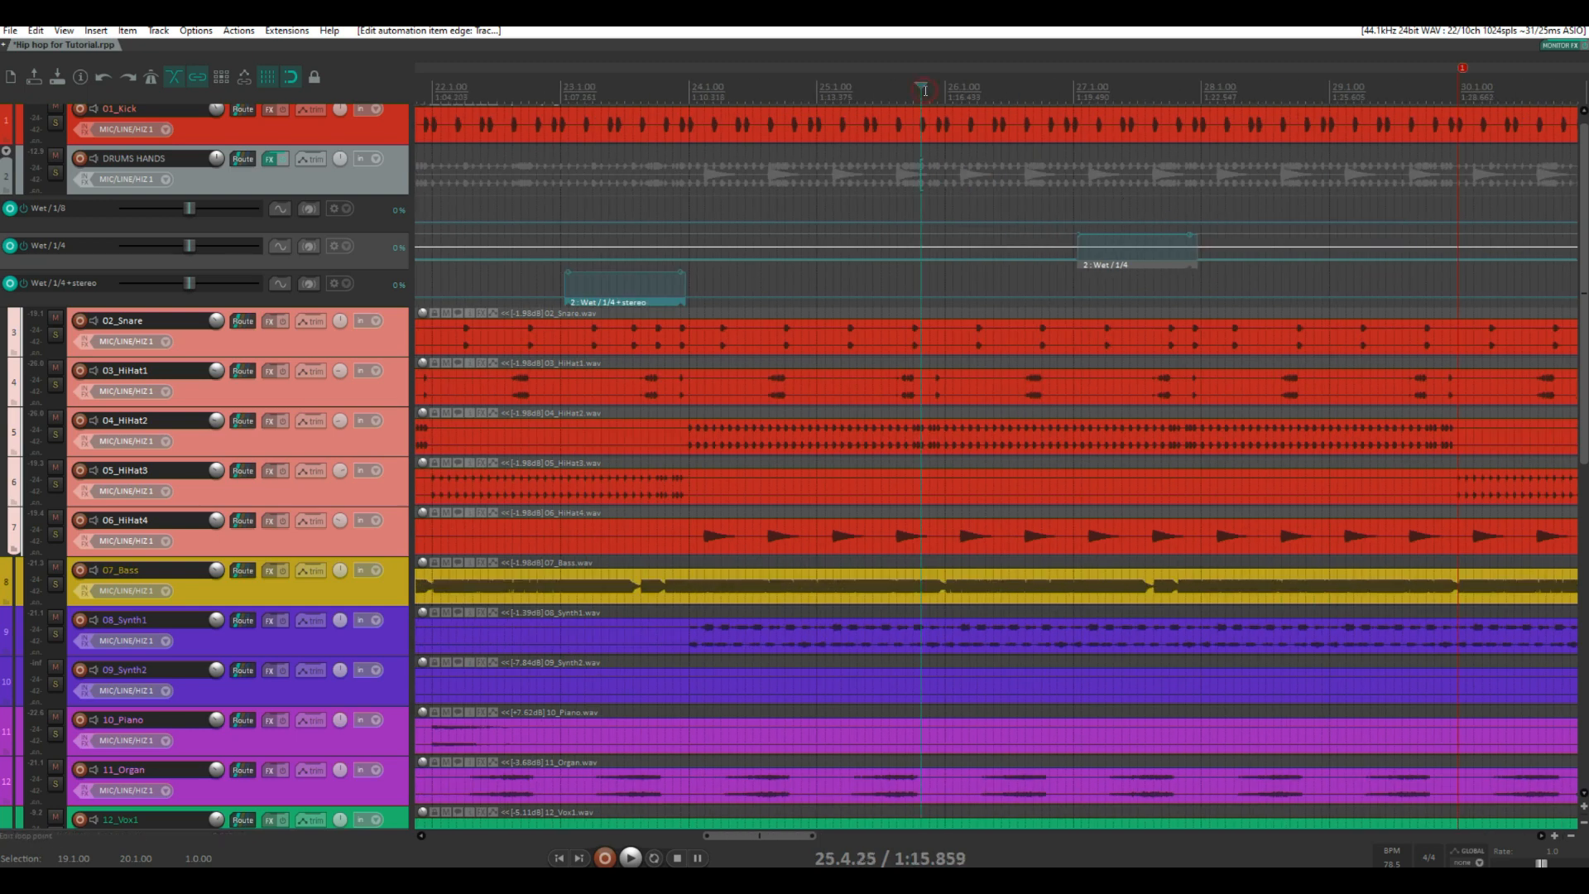
pyautogui.press('space')
pyautogui.press('space')
pyautogui.click(283, 159)
pyautogui.press('space')
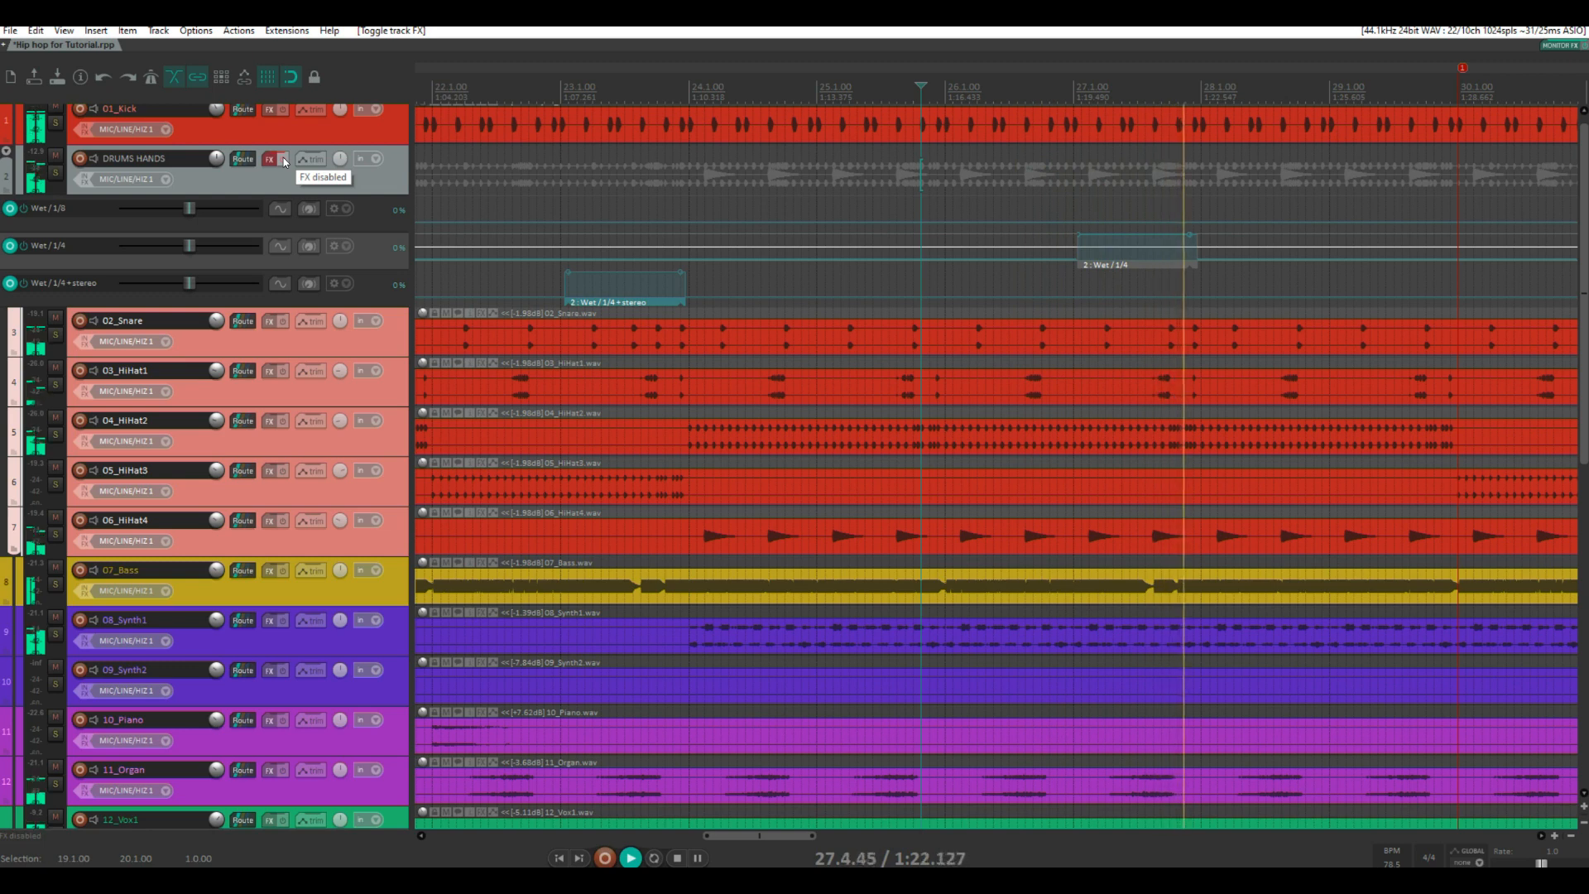
pyautogui.press('space')
pyautogui.click(284, 161)
pyautogui.press('space')
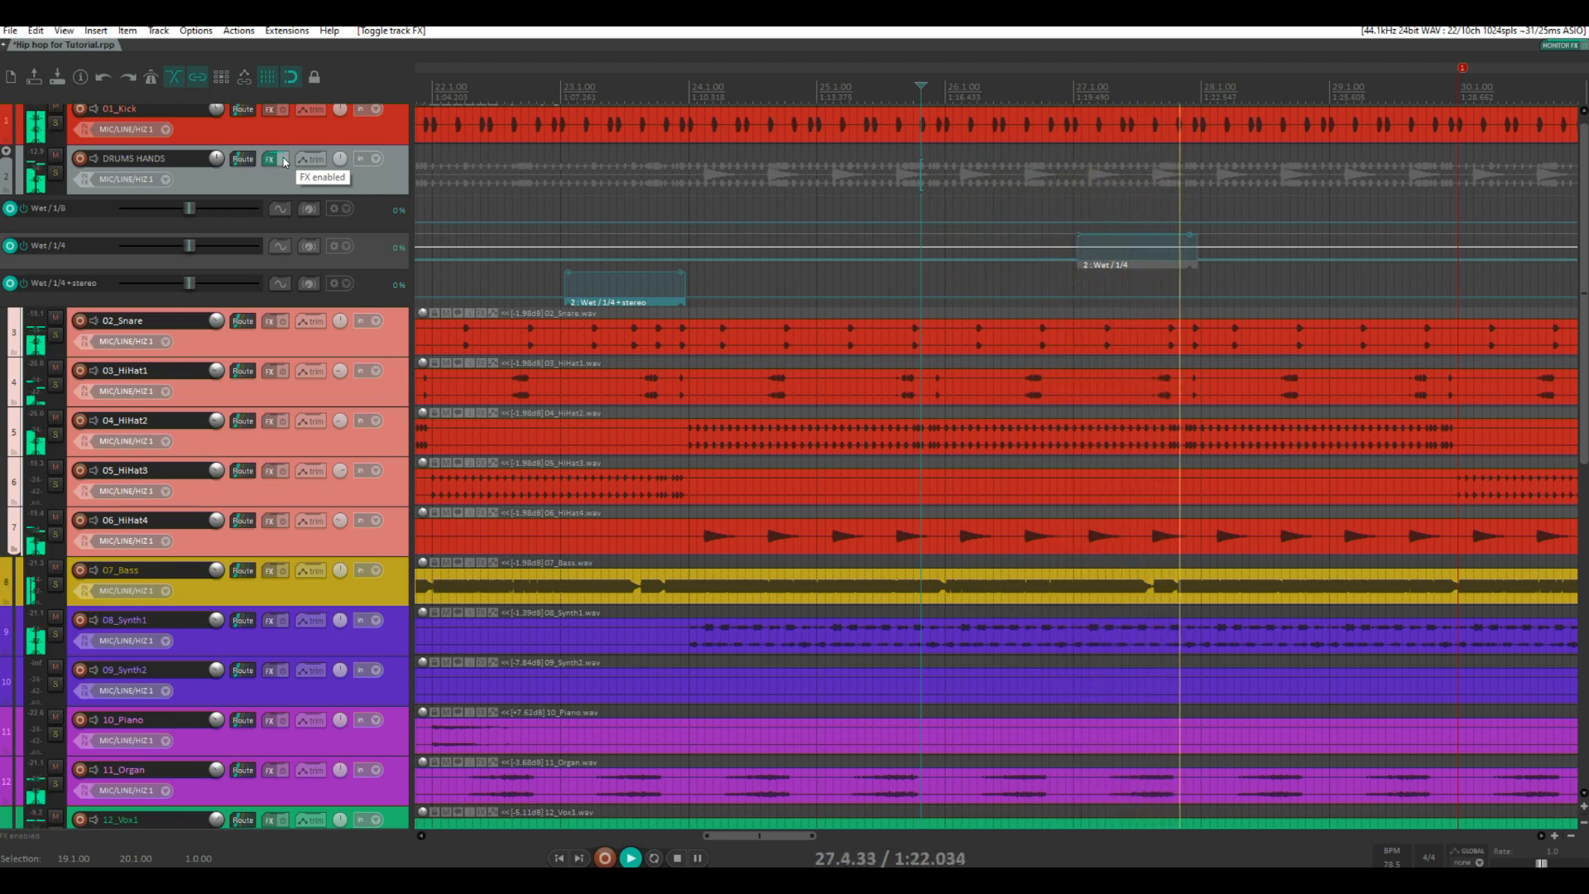
pyautogui.press('space')
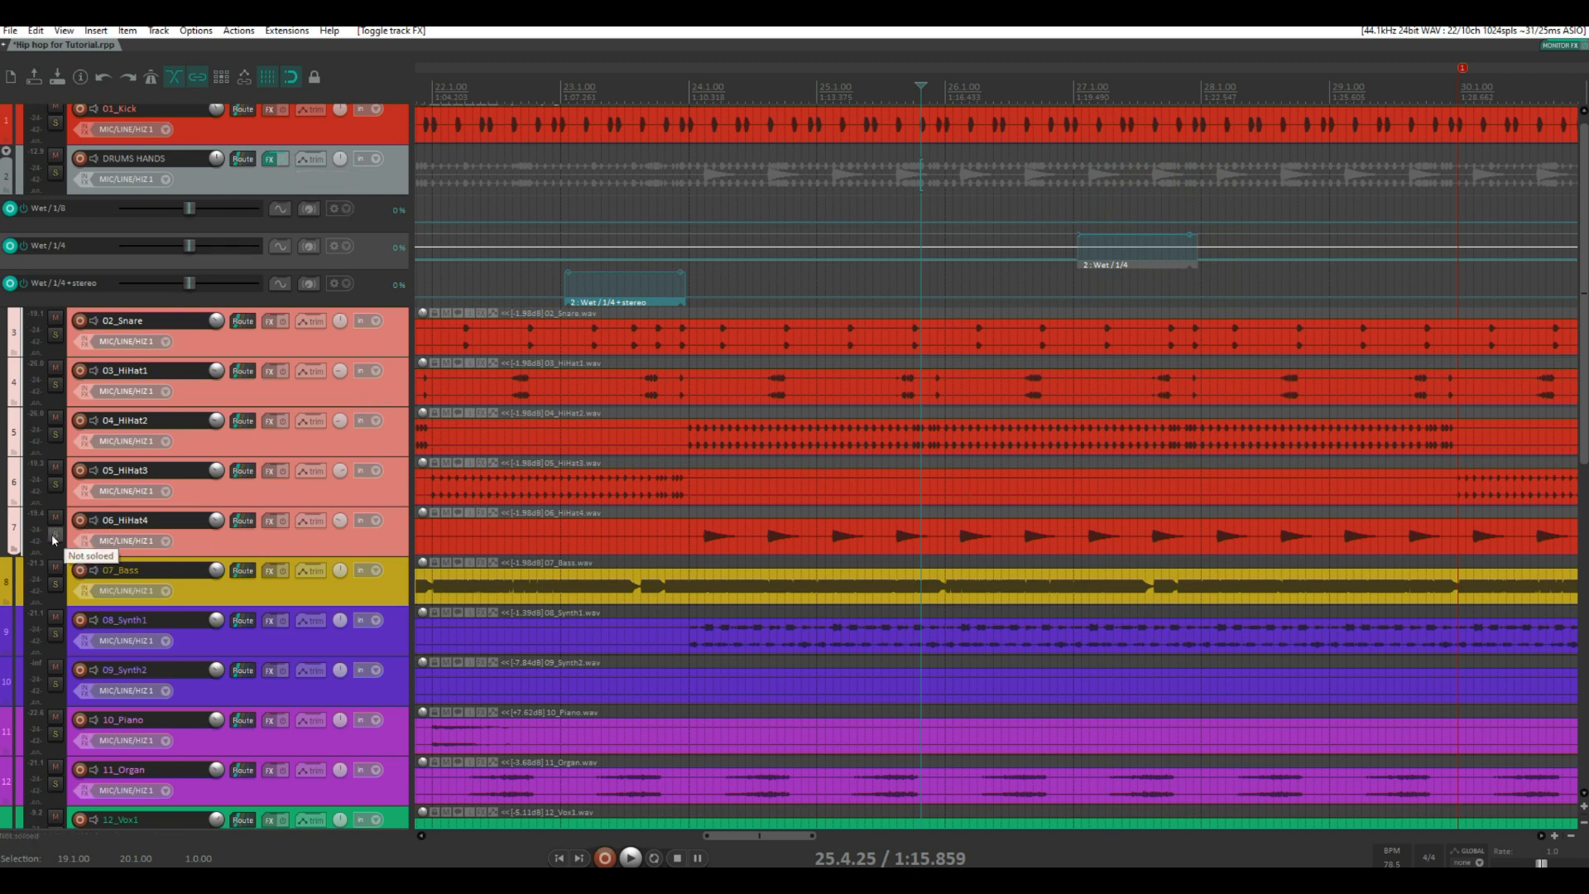
# Solo the snare and four hi-hat tracks, listen to the delay from 27.1.00, and clear the solos
pyautogui.moveTo(53, 539); pyautogui.dragTo(55, 334)
pyautogui.click(1074, 76)
pyautogui.press('space')
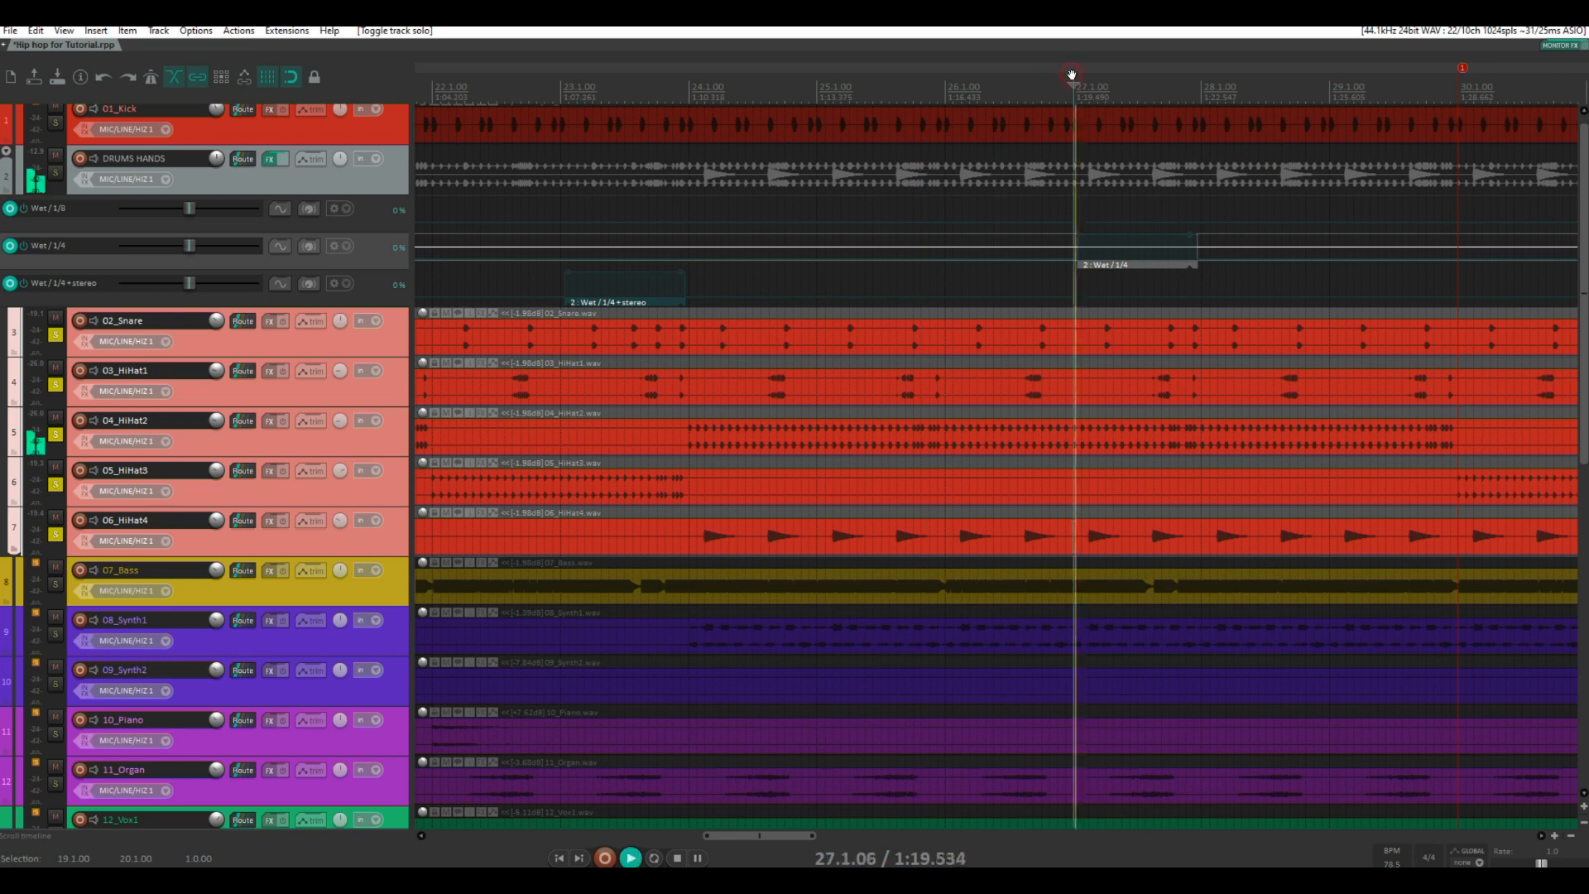
pyautogui.press('space')
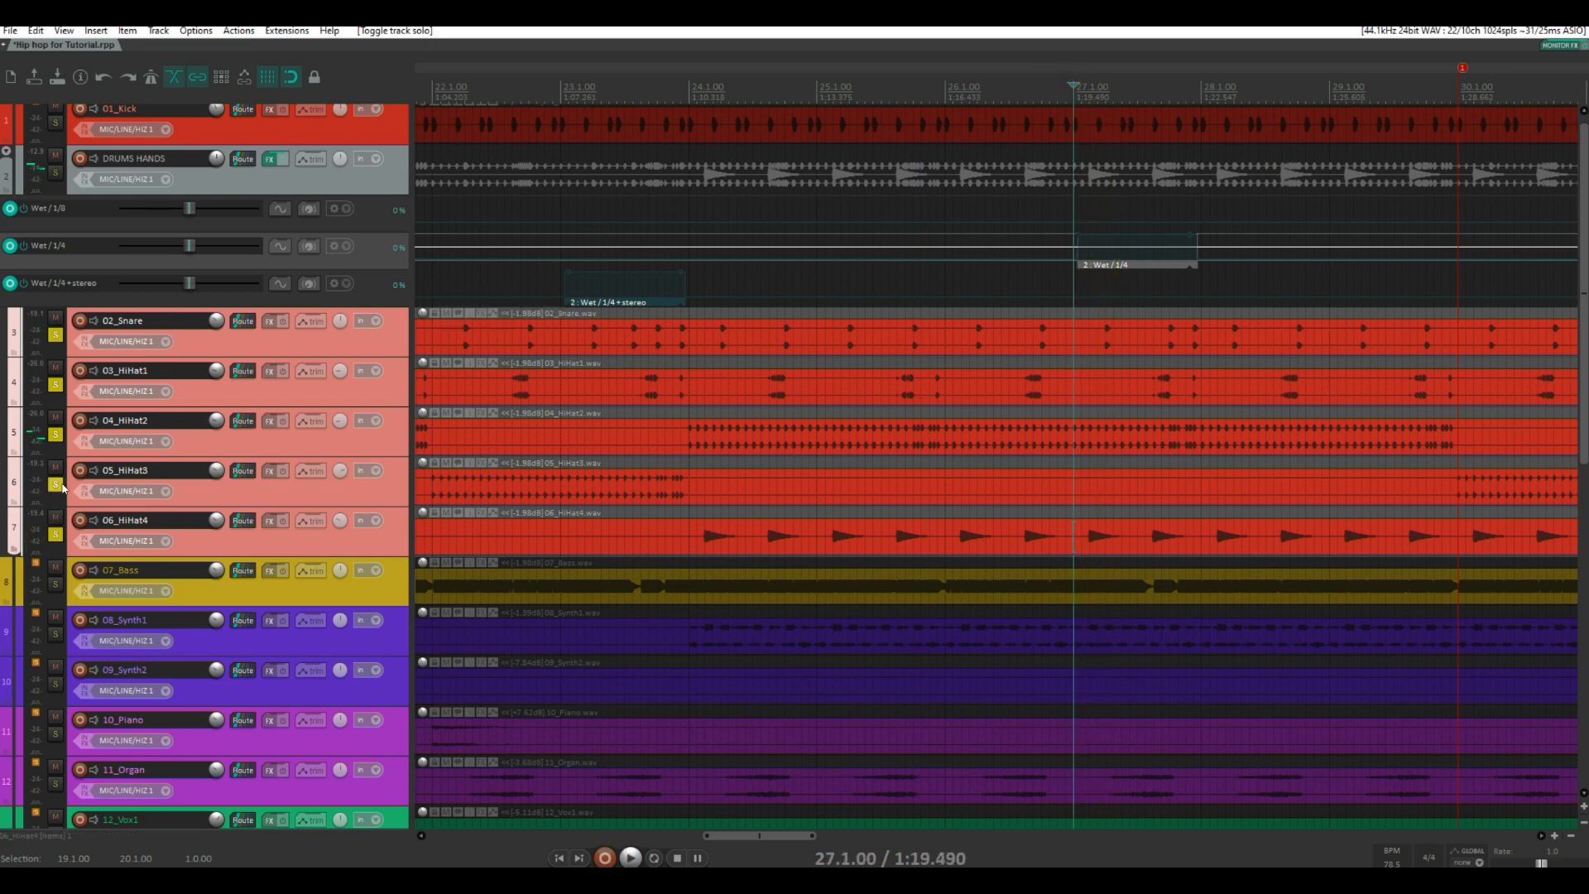
pyautogui.click(56, 484)
# Move the 06_HiHat4 track out of the DRUMS HANDS folder, placing it between 01_Kick and DRUMS HANDS
pyautogui.click(479, 534)
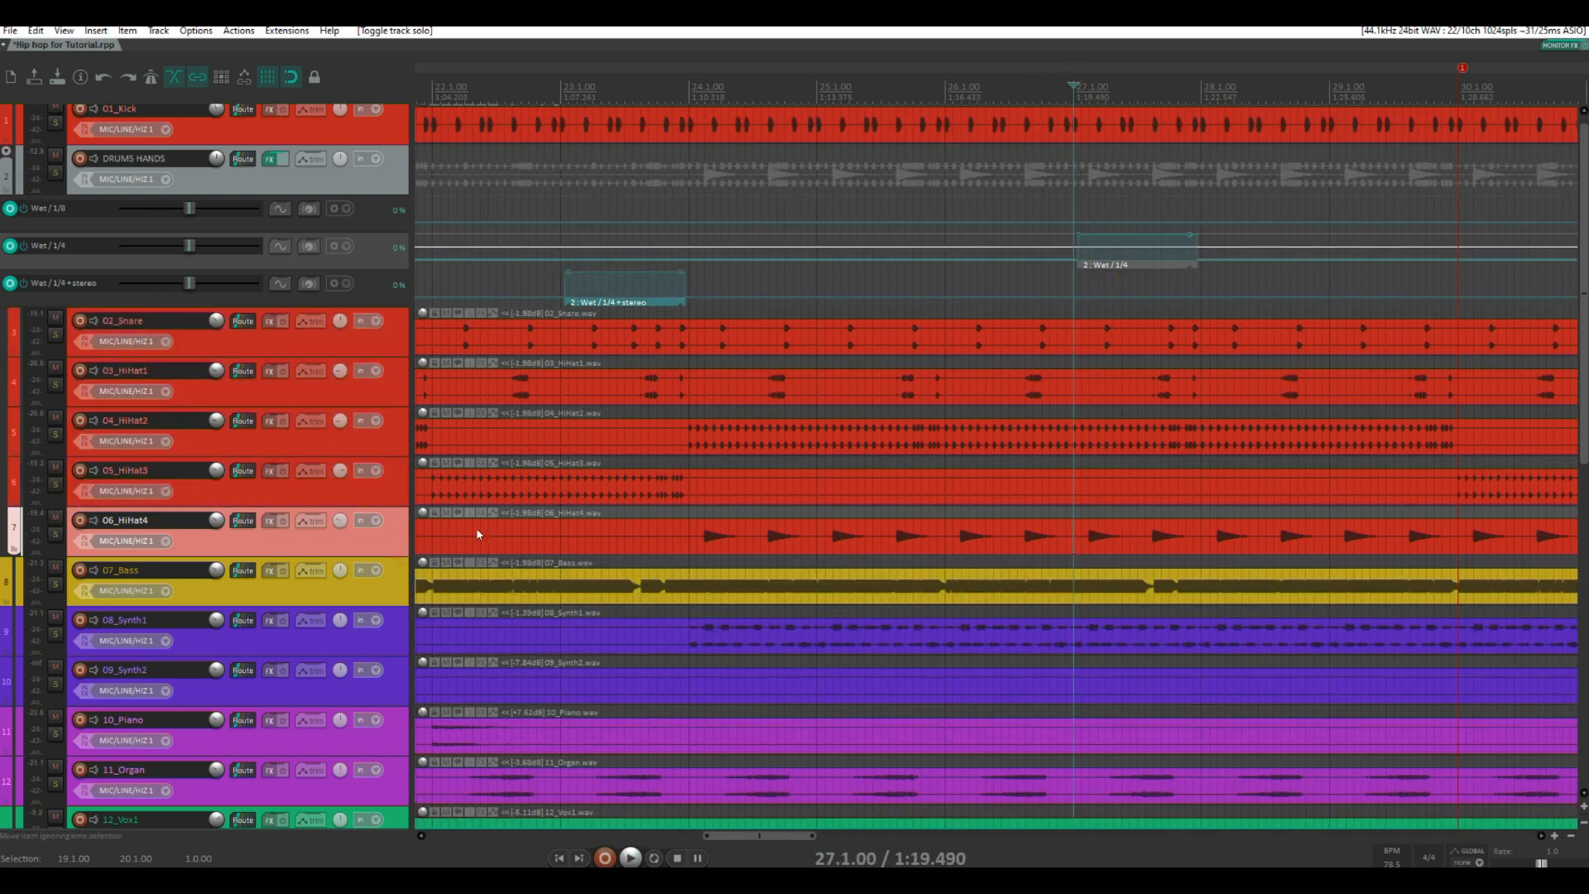
pyautogui.scroll(-1, 1091, 532)
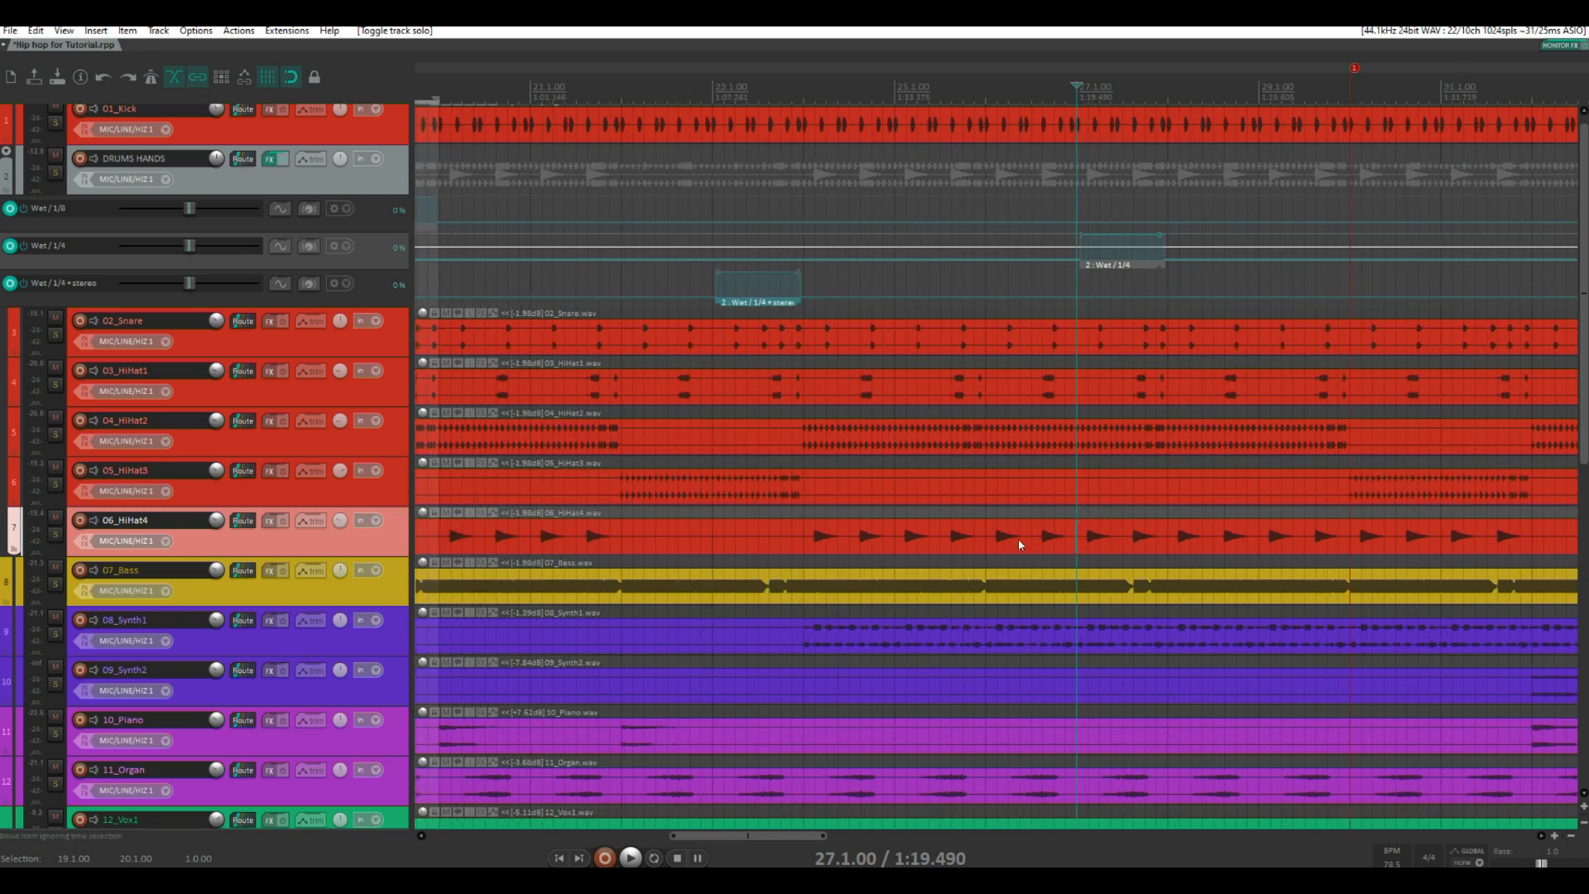
pyautogui.moveTo(354, 540); pyautogui.dragTo(407, 153)
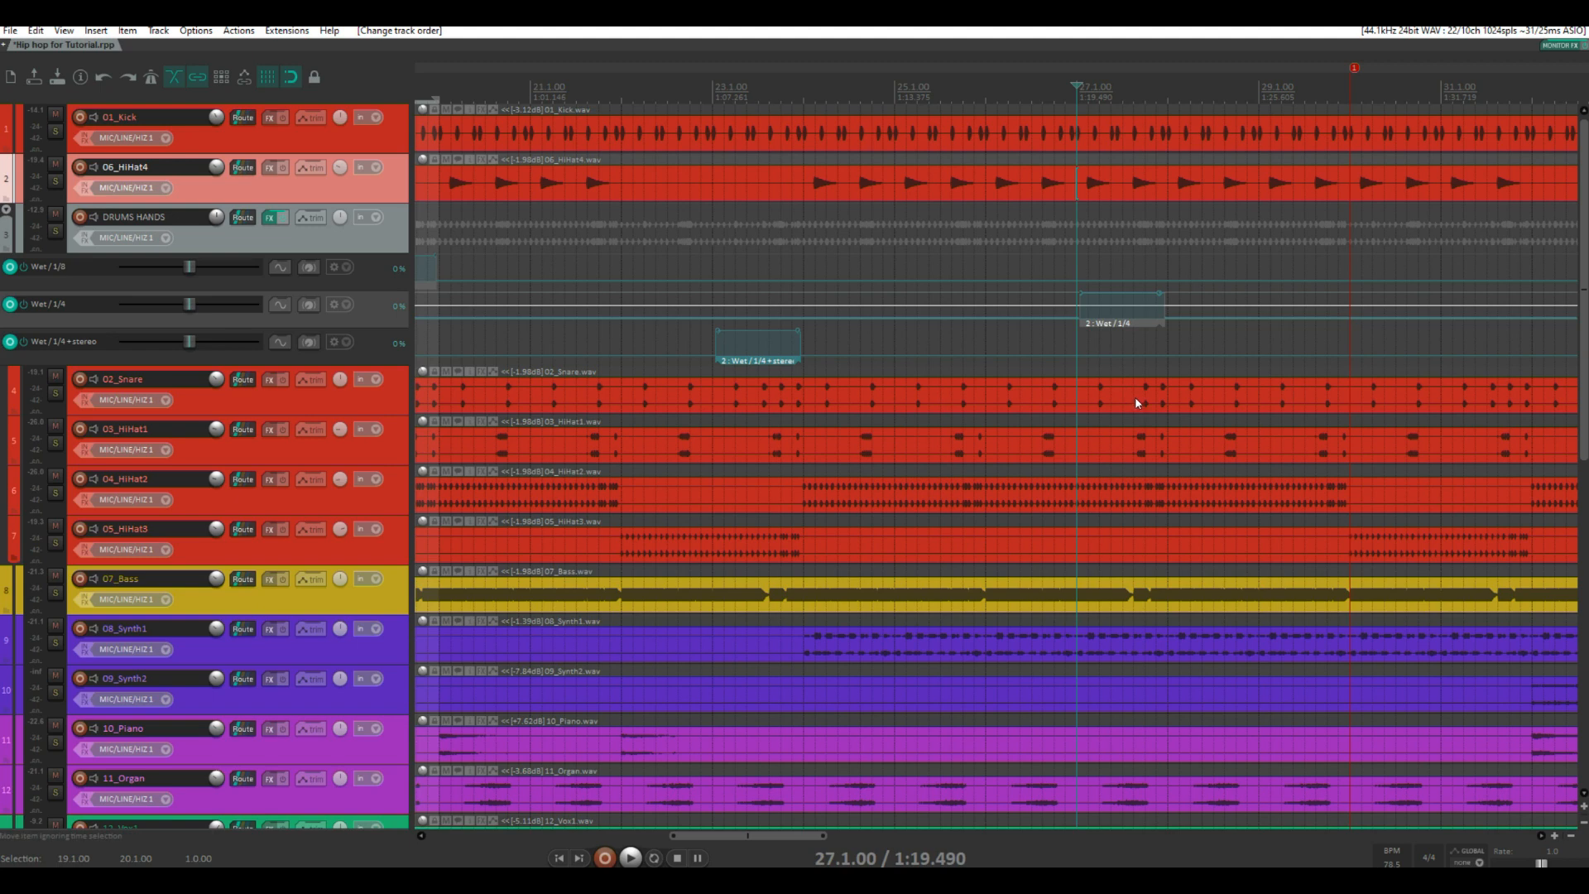
# Make a copy of the 06_HiHat4 track and place it at the end of the DRUMS HANDS folder
pyautogui.scroll(-2, 420, 205)
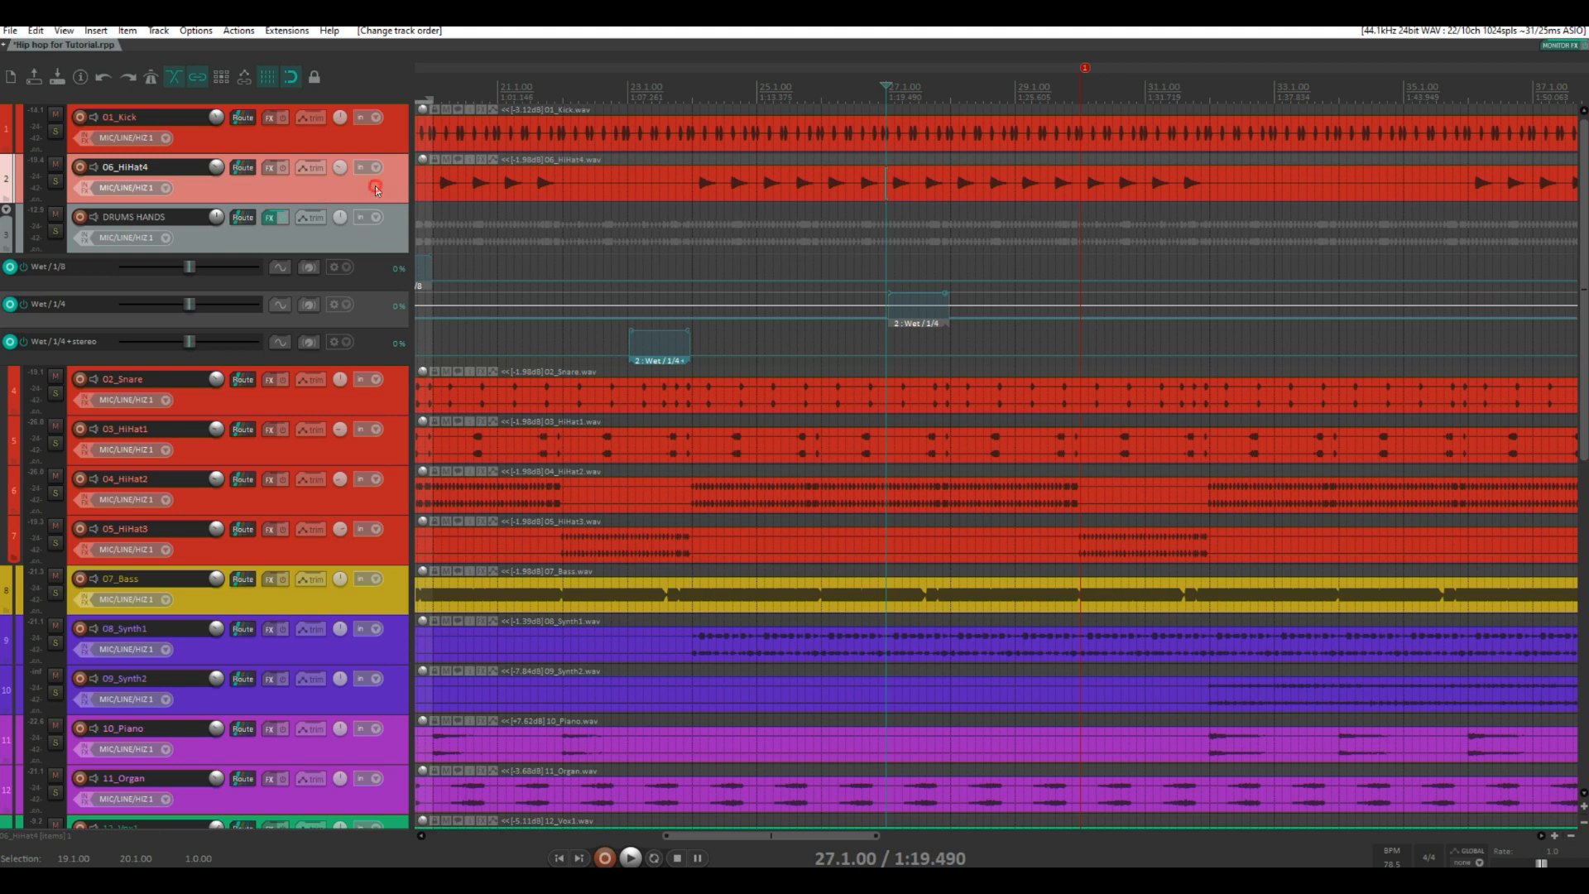
pyautogui.hotkey('ctrl', 'v')
pyautogui.moveTo(341, 236); pyautogui.dragTo(316, 599)
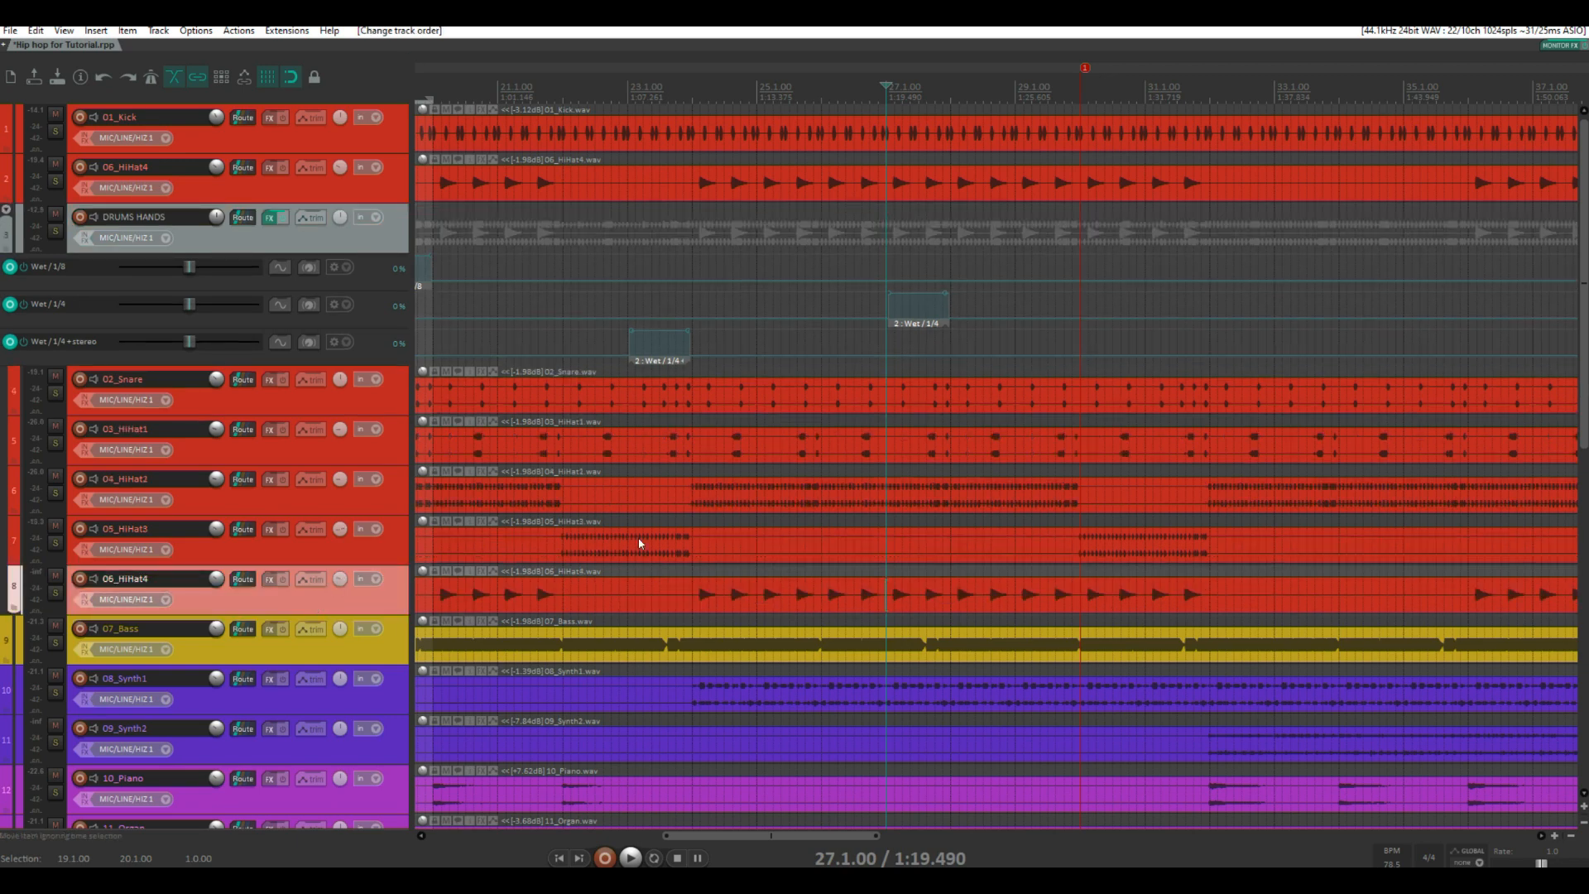
# Split the audio item on the folder's 06_HiHat4 copy at 23.3.00 and mute the part before the split
pyautogui.scroll(-4, 728, 566)
pyautogui.click(705, 588)
pyautogui.press('s')
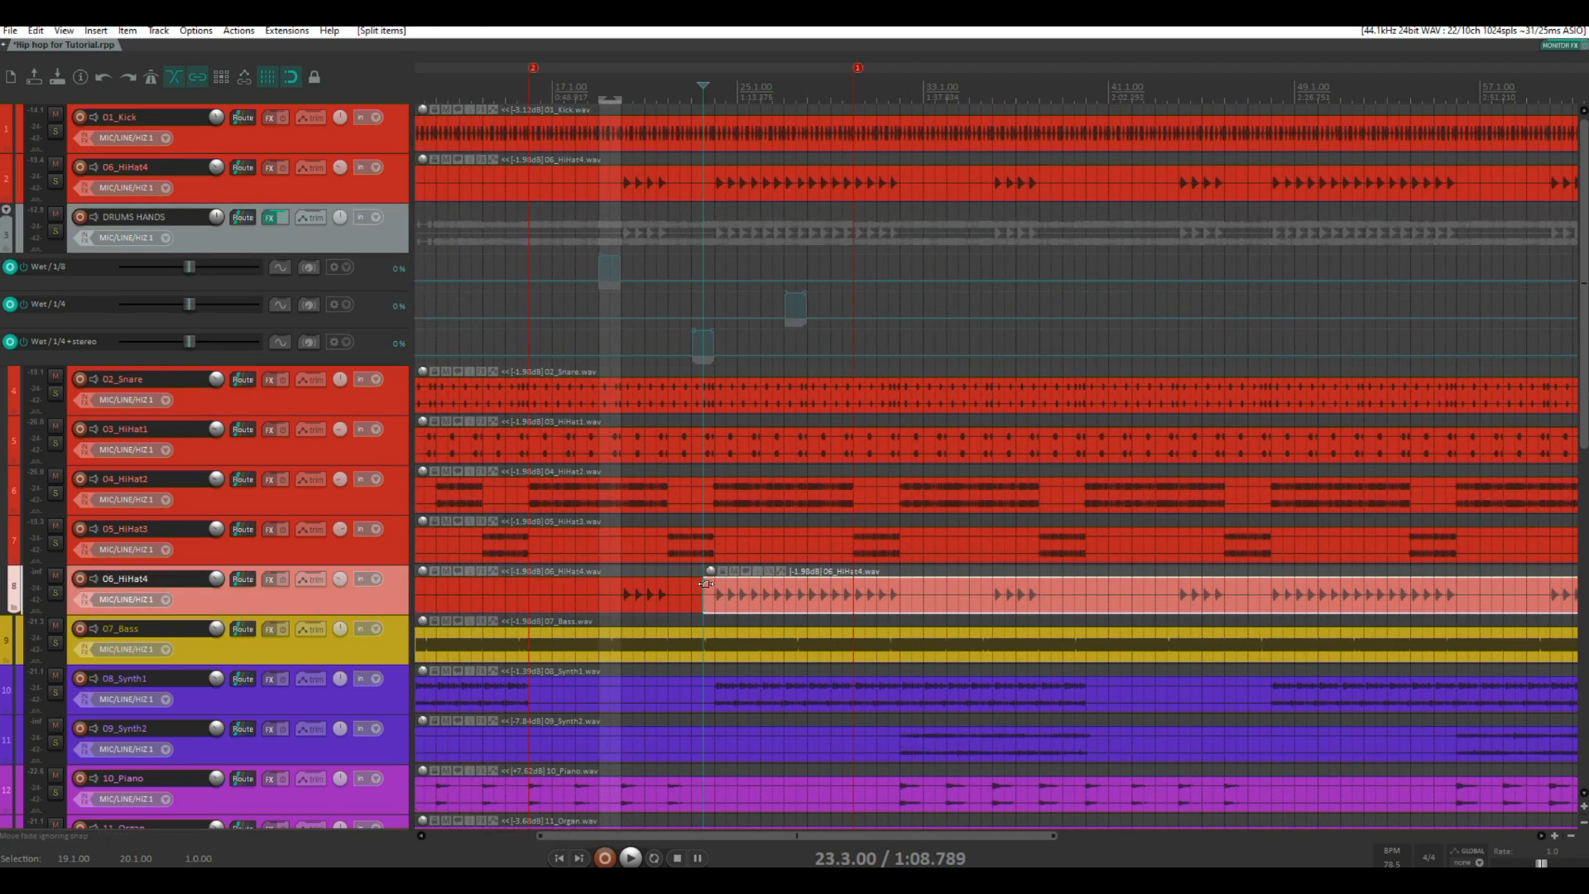
pyautogui.scroll(-3, 663, 597)
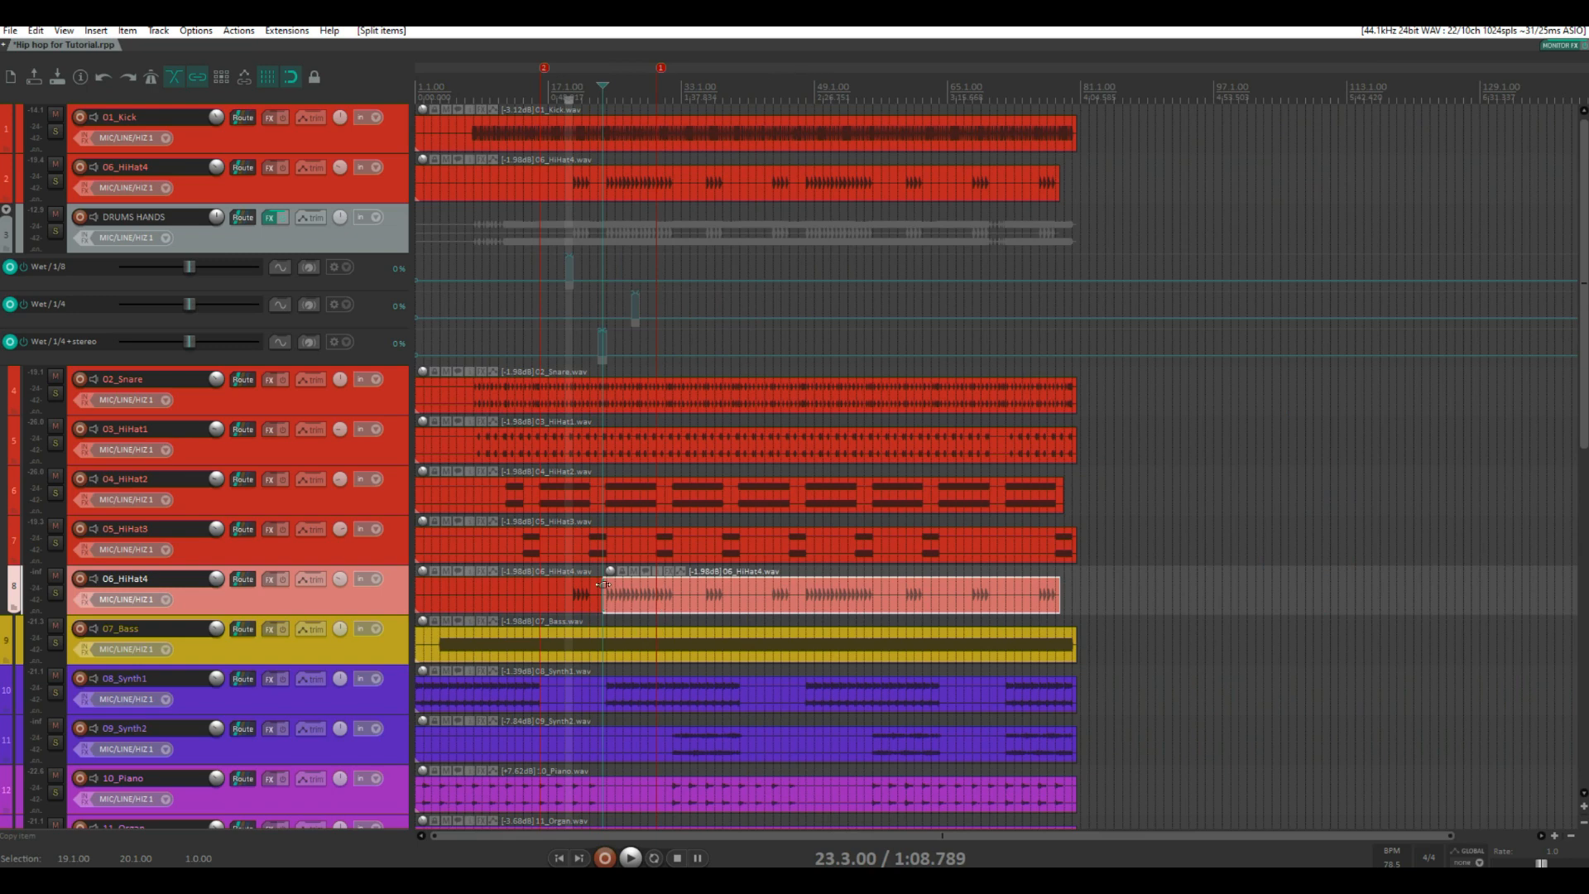
pyautogui.click(446, 571)
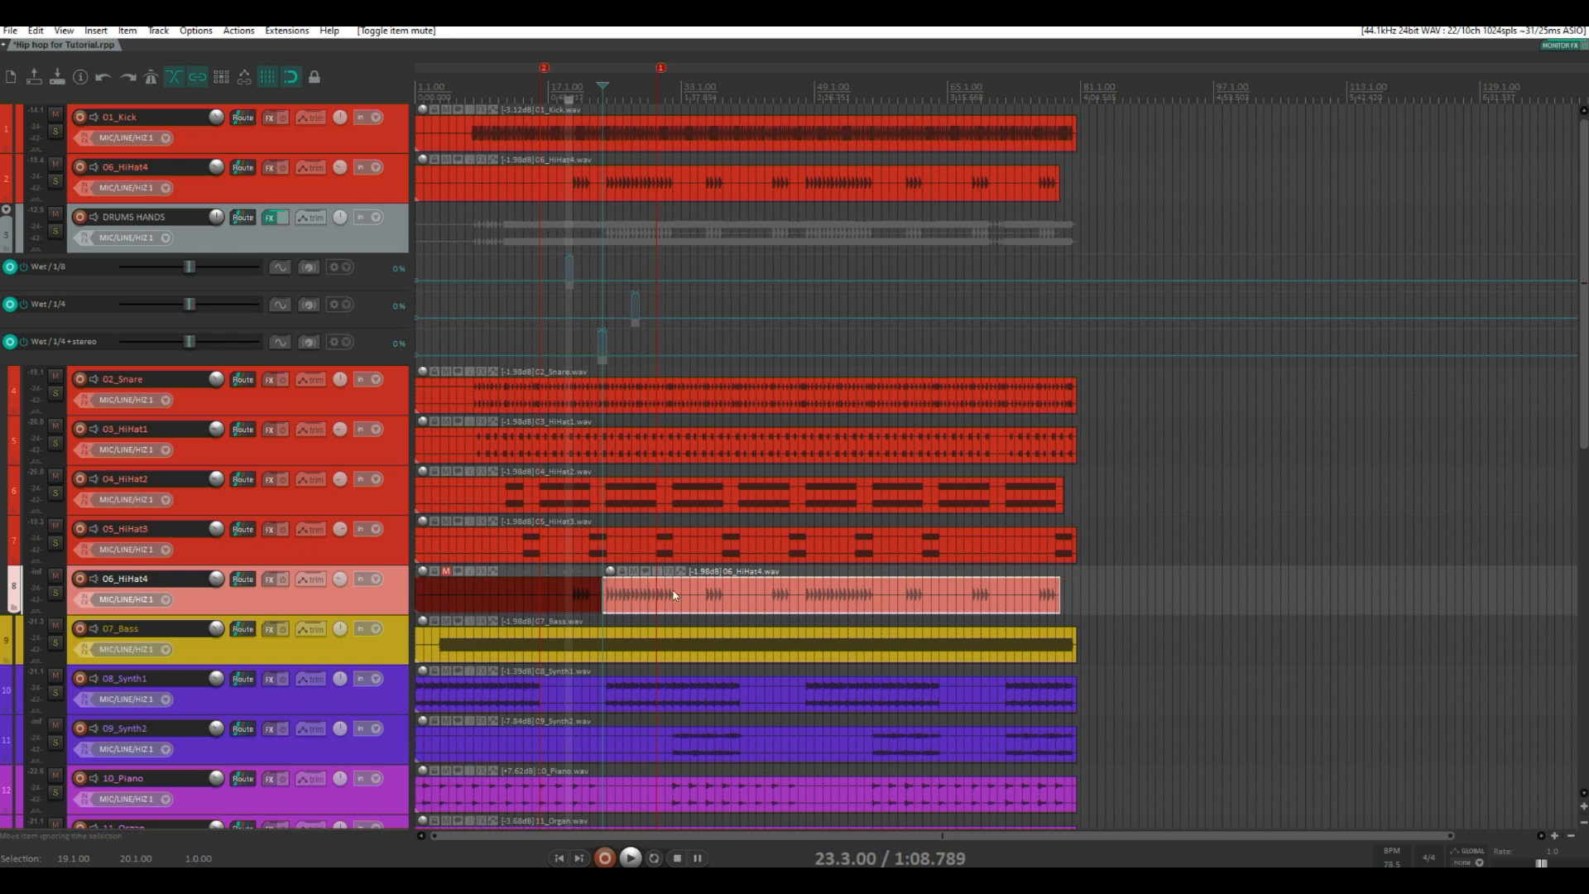
# Delete both audio items from the 06_HiHat4 copy inside the folder and remove that track
pyautogui.click(639, 596)
pyautogui.press('Delete')
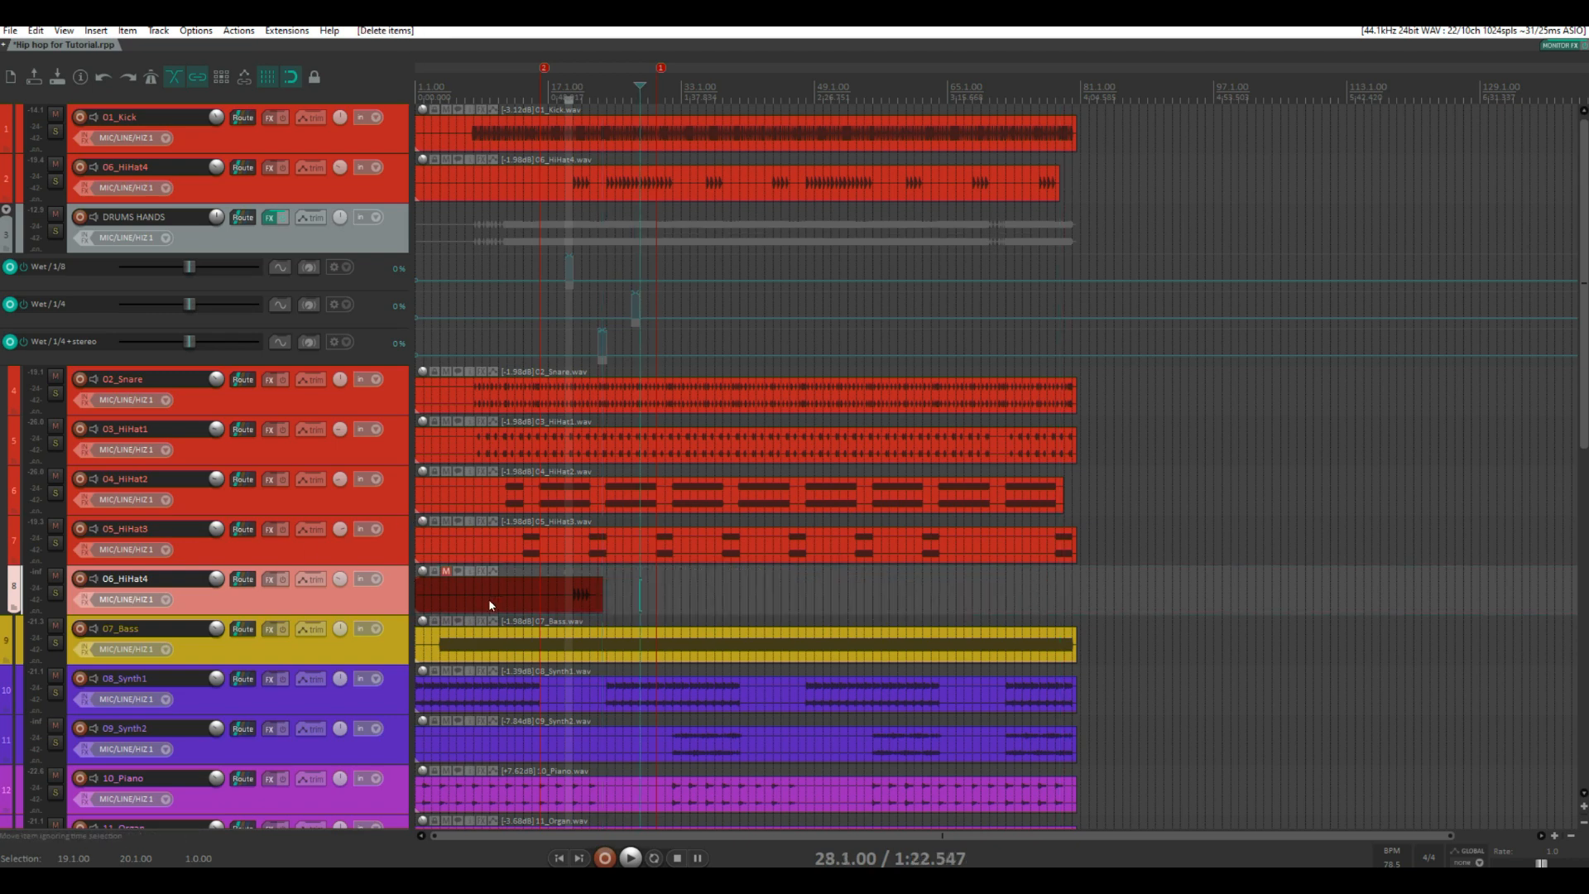
pyautogui.click(488, 599)
pyautogui.press('Delete')
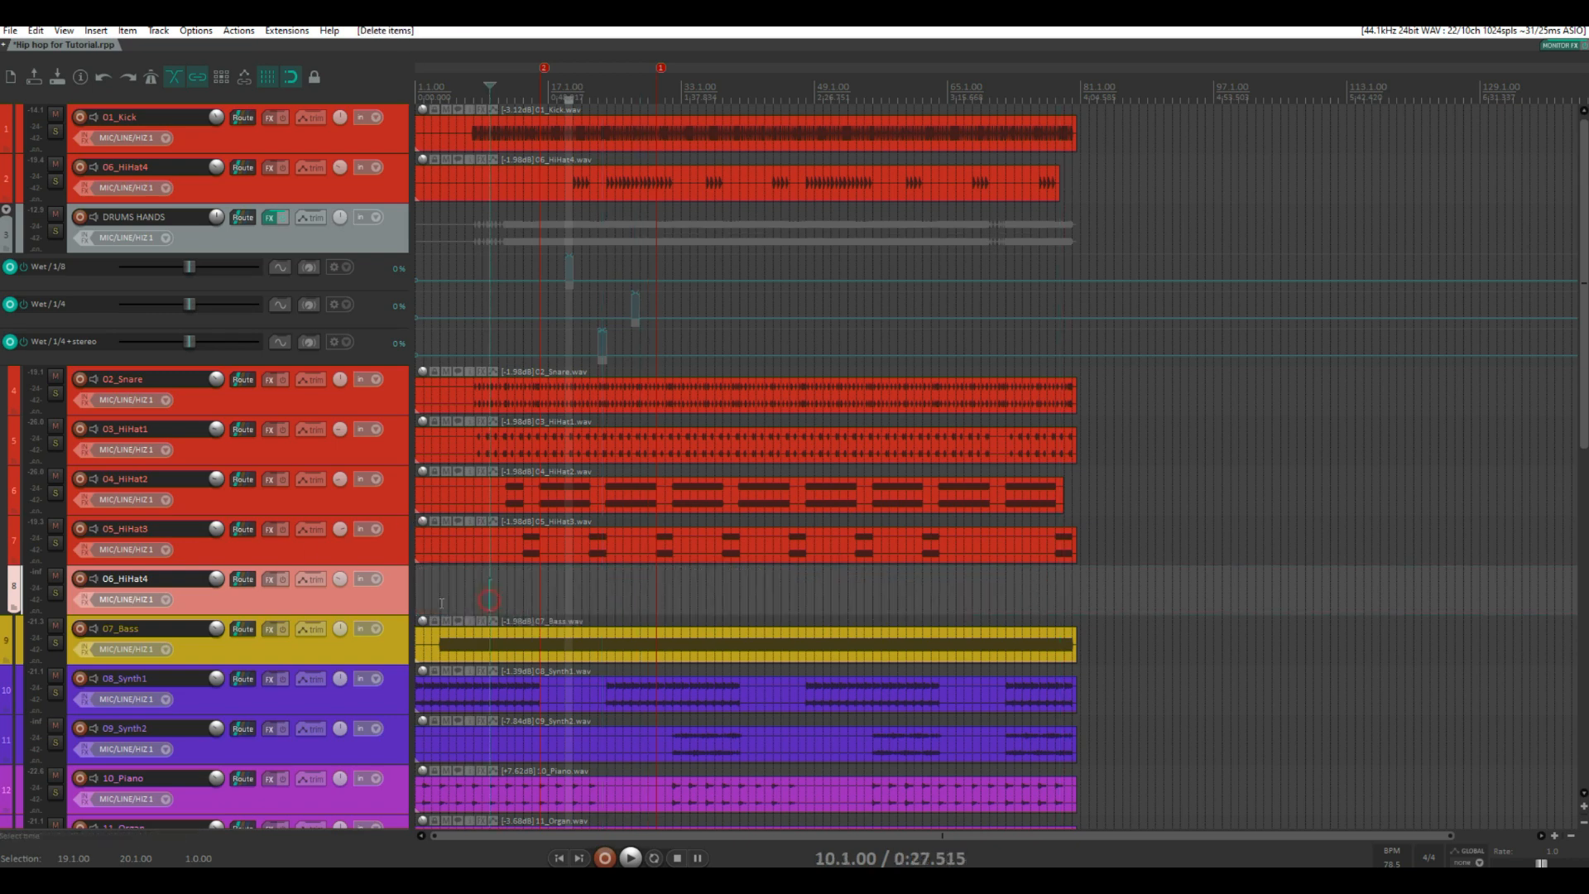
pyautogui.rightClick(379, 598)
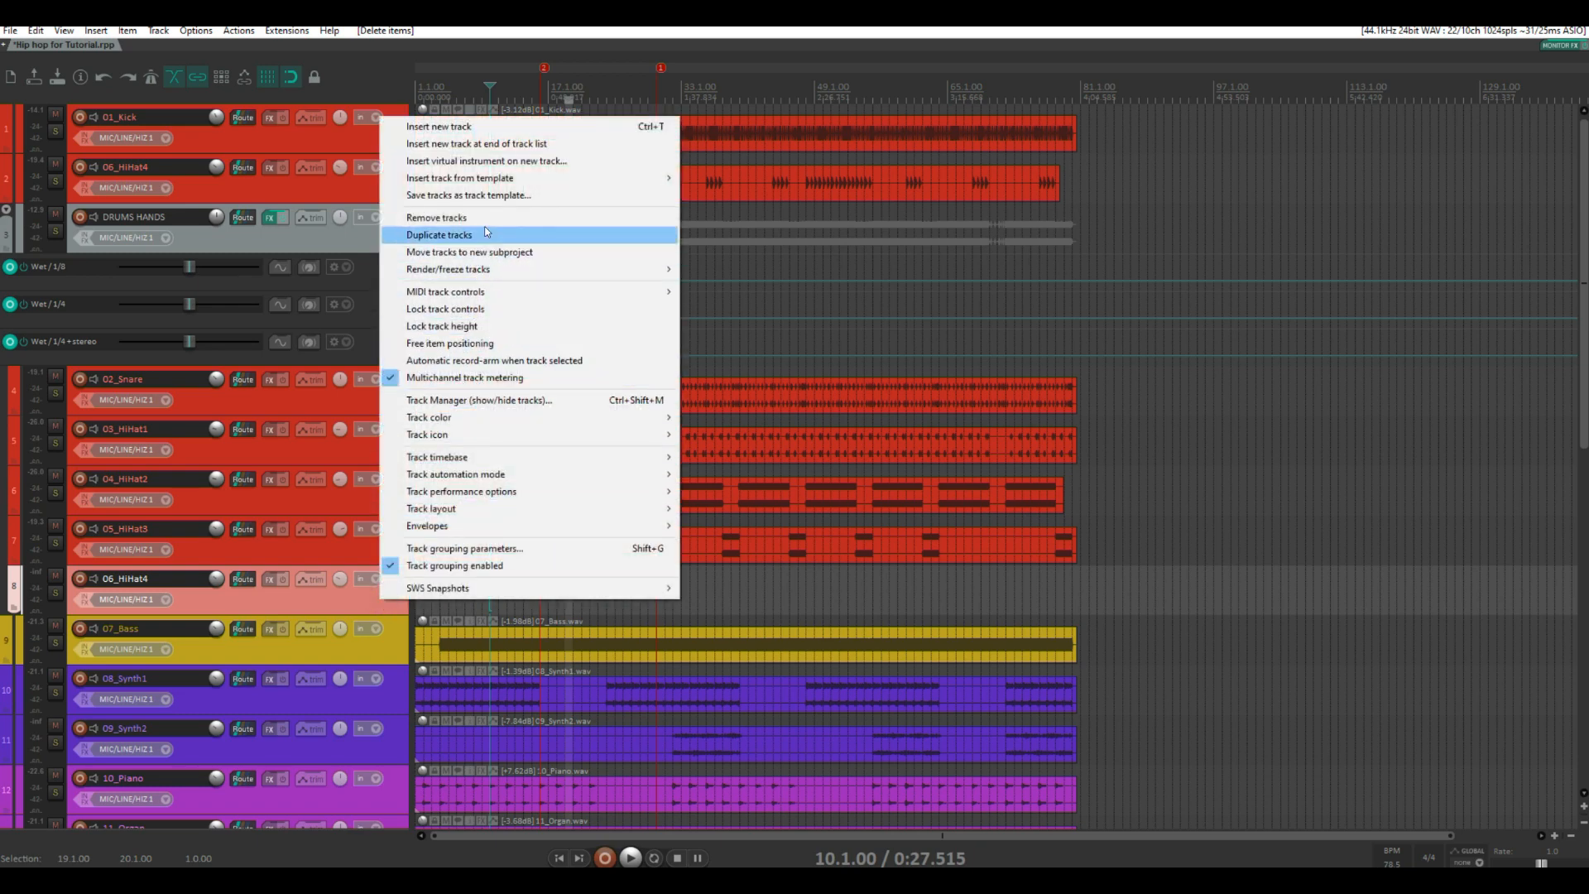
pyautogui.click(458, 219)
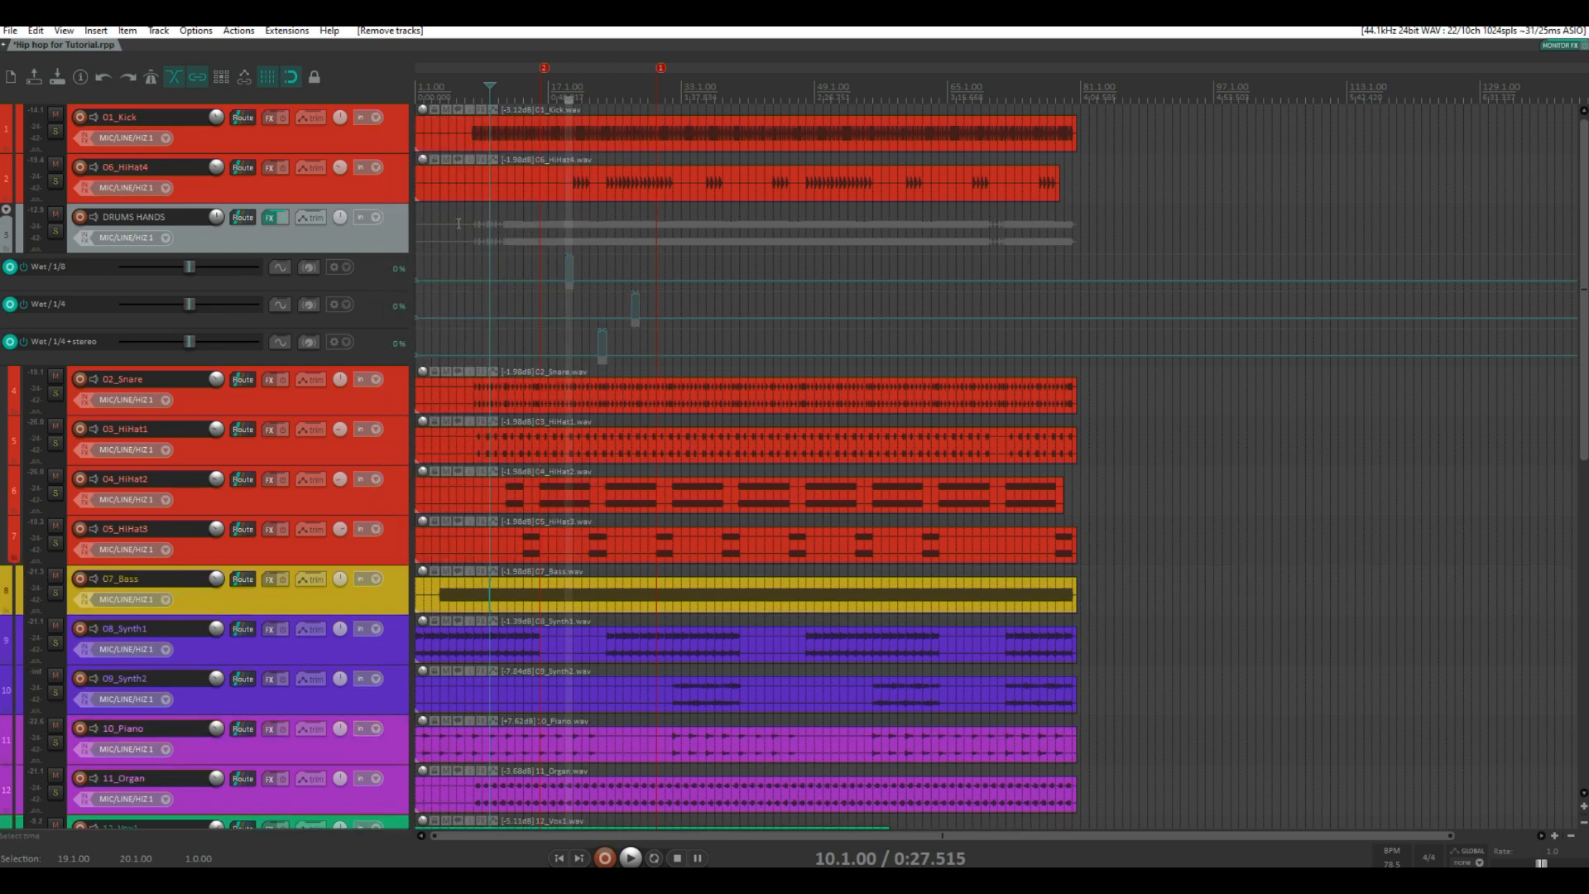
# Play the mix from 25.1.00 through the Wet / 1/4 automation item to hear the delay with 06_HiHat4 outside the folder
pyautogui.scroll(3, 598, 163)
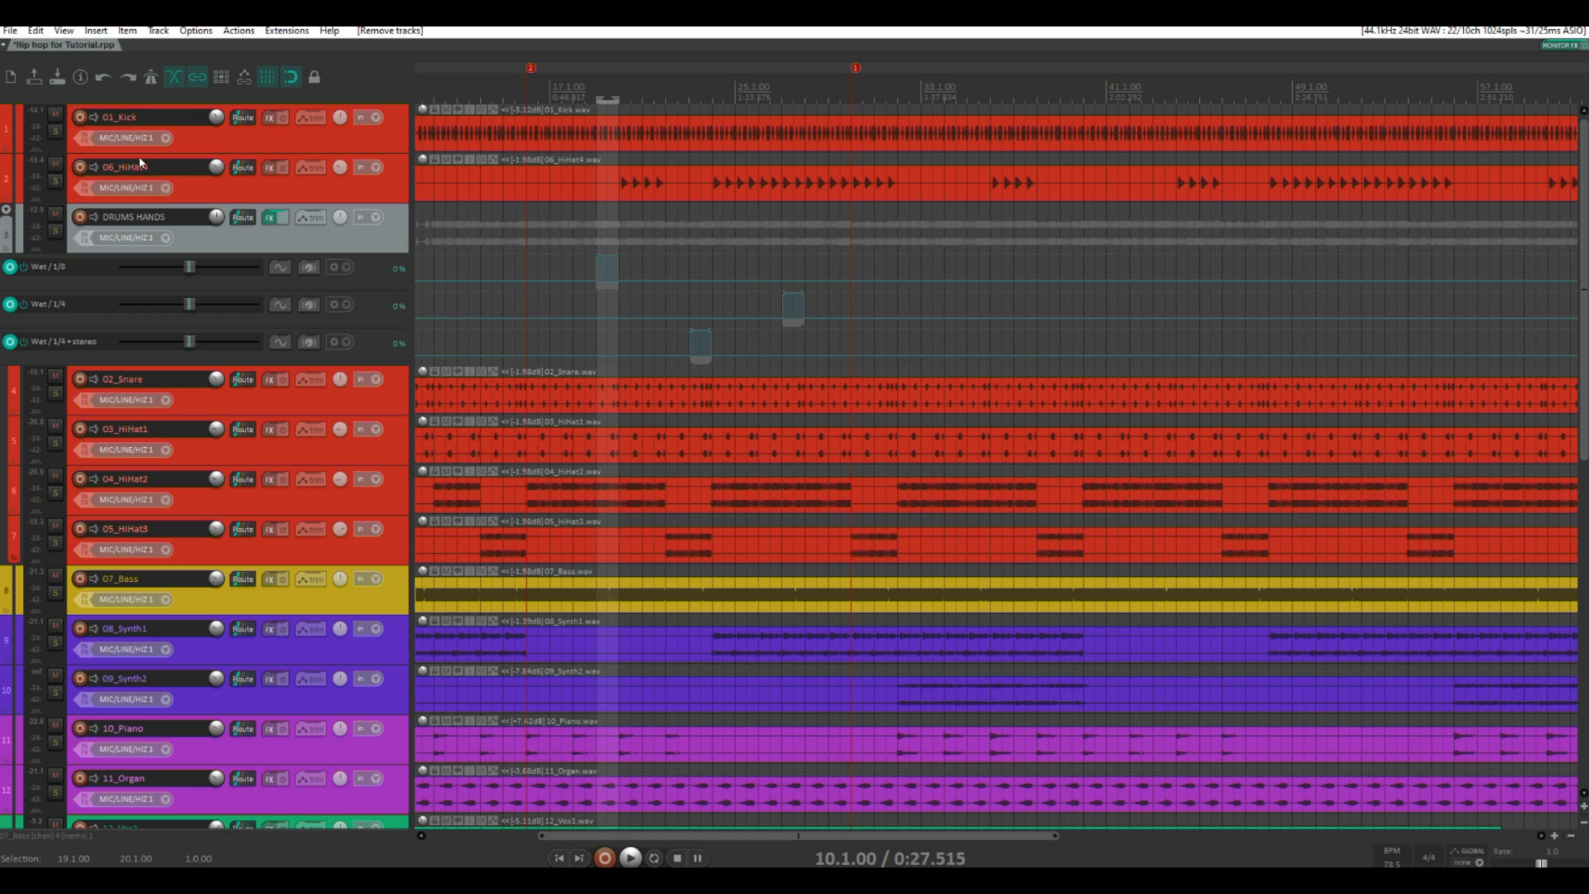
pyautogui.scroll(2, 1094, 180)
pyautogui.scroll(2, 1229, 451)
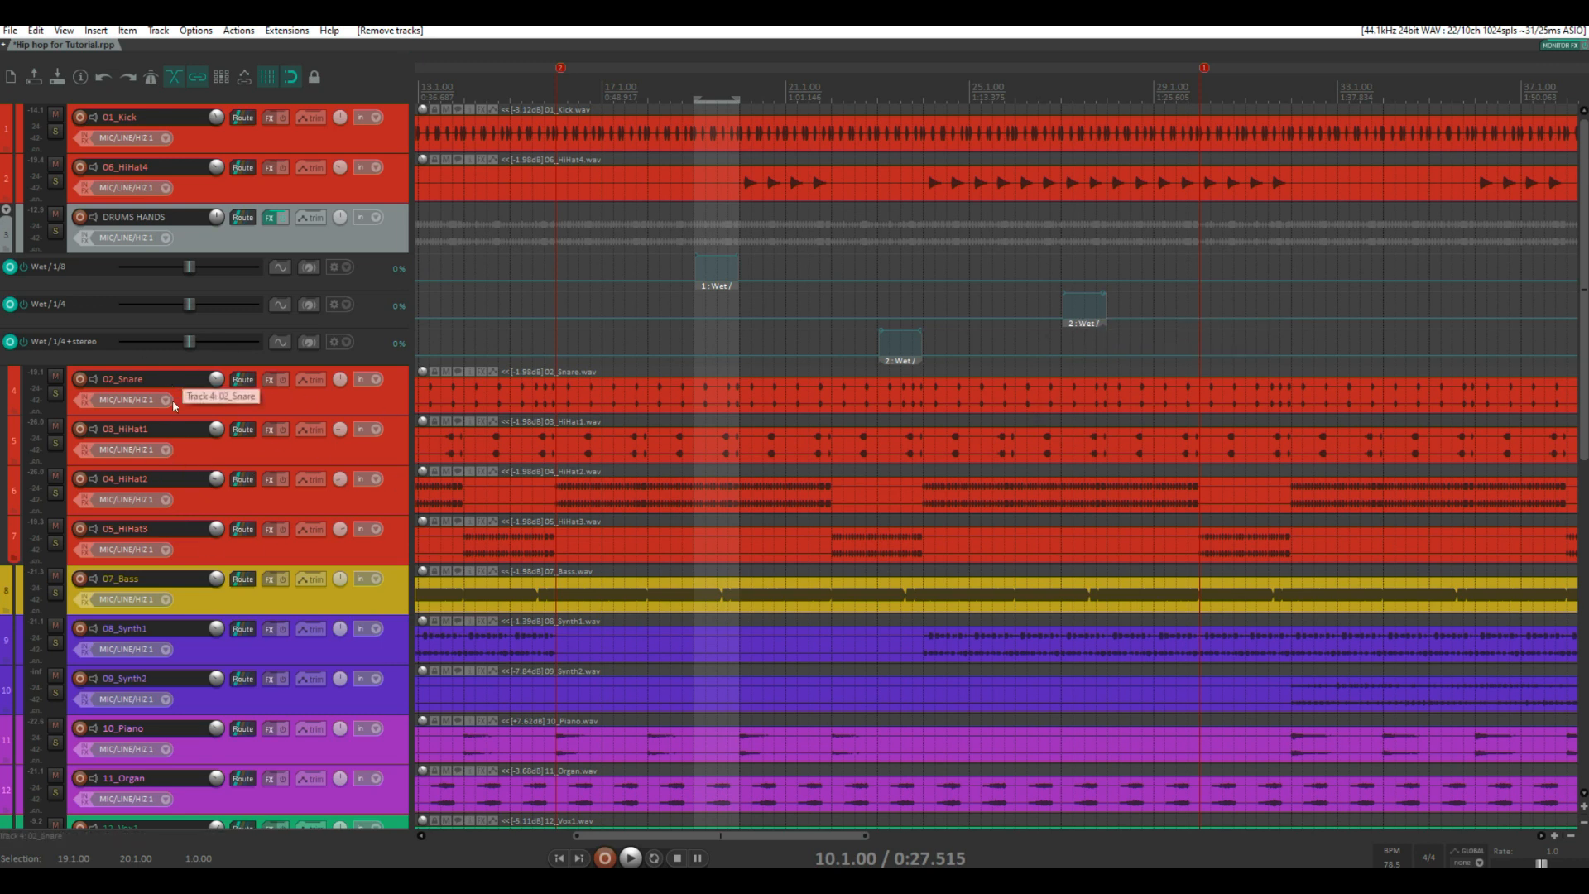
pyautogui.click(966, 98)
pyautogui.press('space')
pyautogui.scroll(4, 1043, 223)
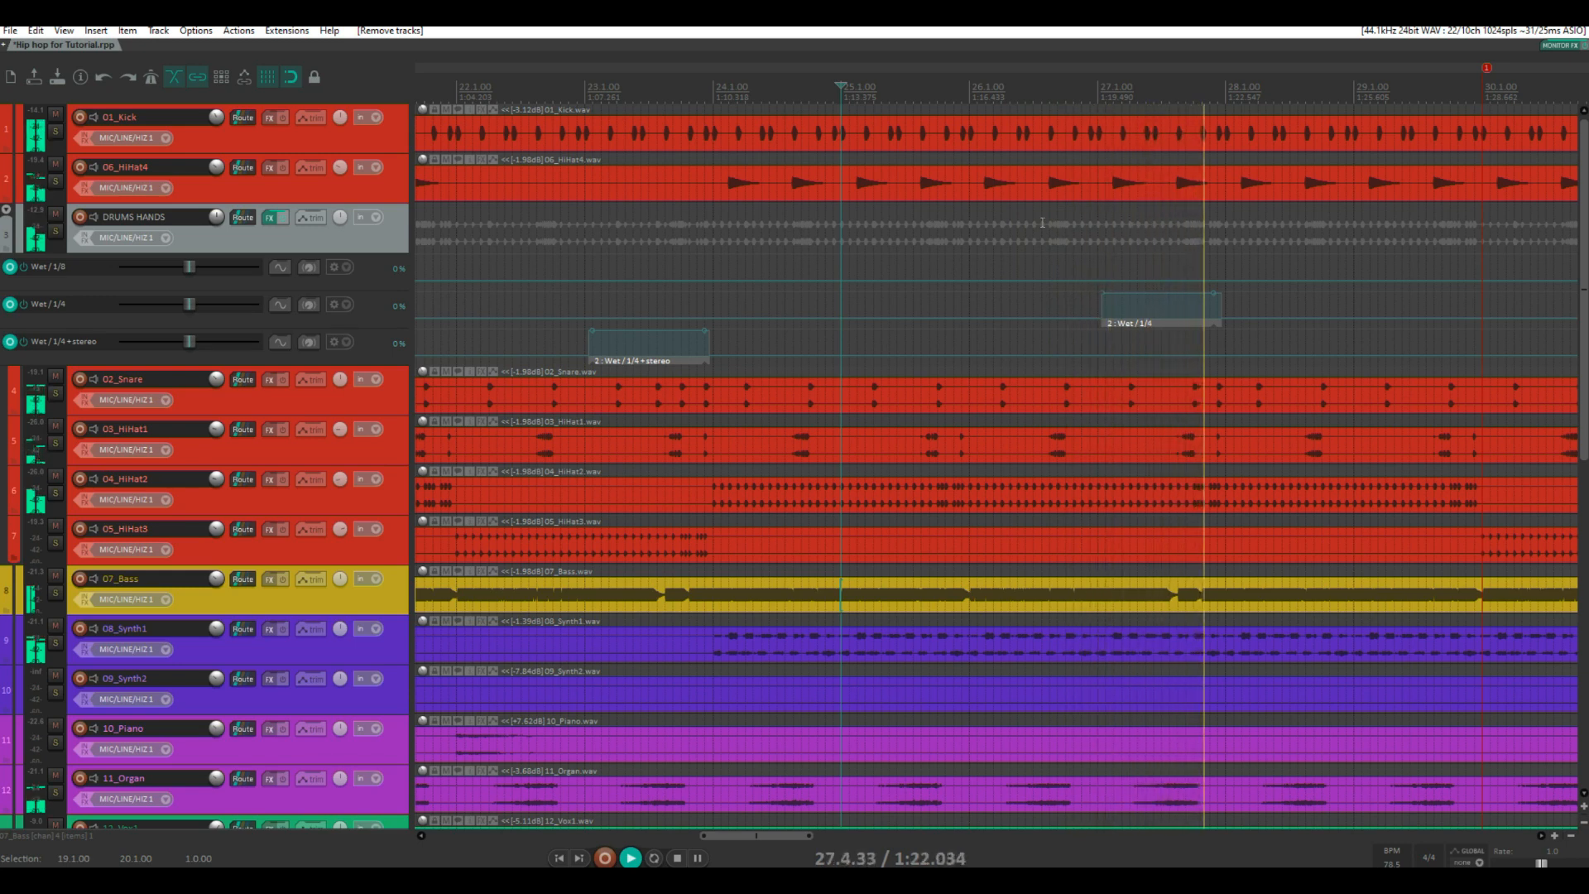
pyautogui.scroll(-5, 1044, 225)
pyautogui.press('space')
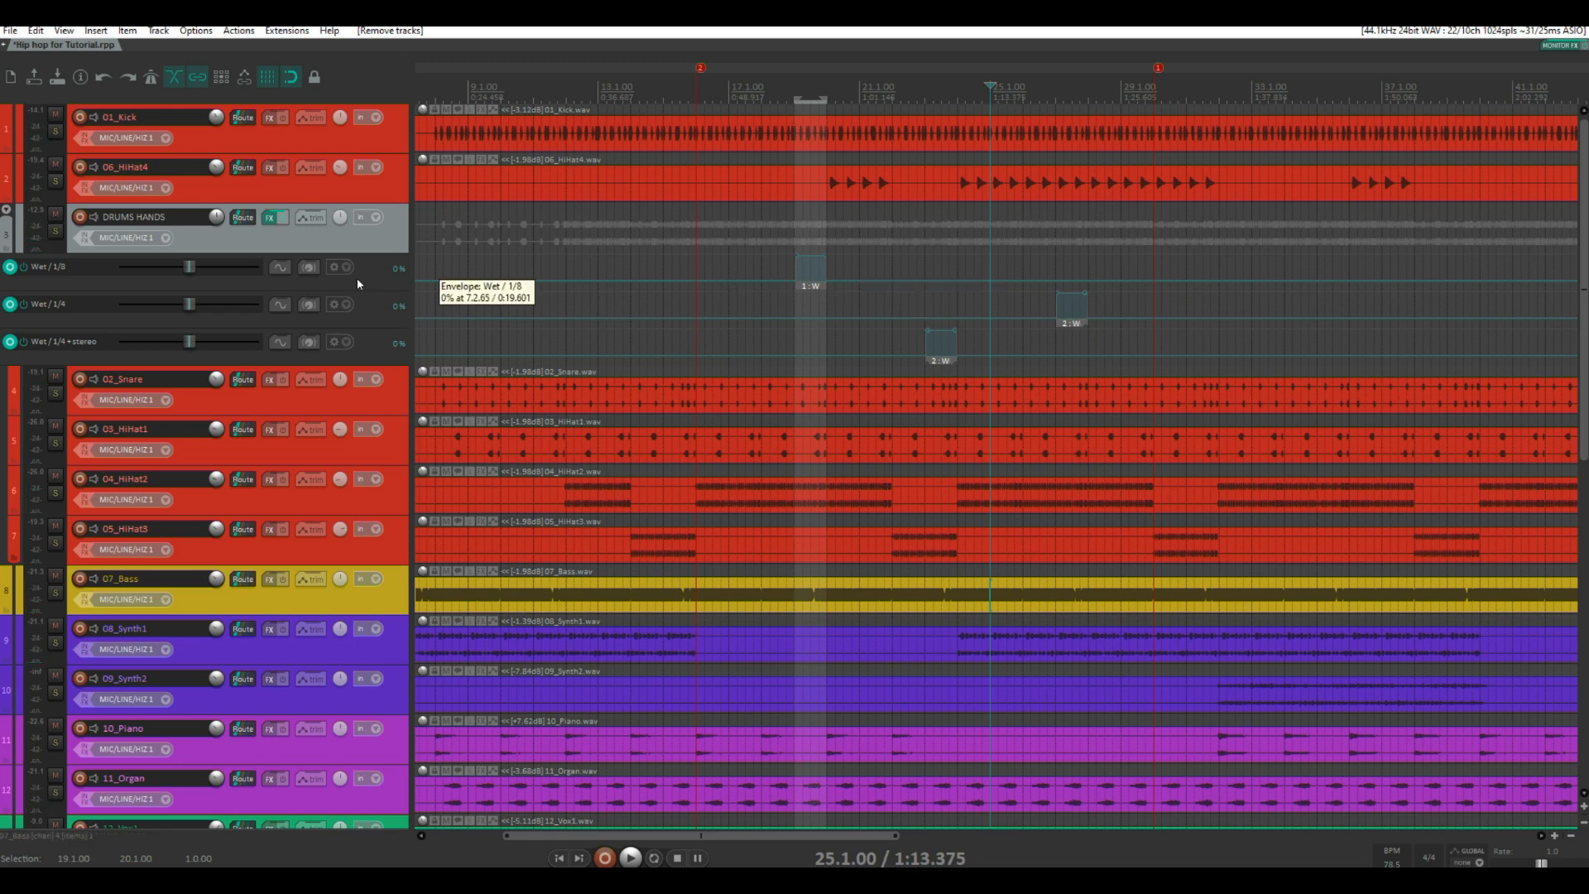
pyautogui.scroll(-3, 772, 286)
pyautogui.scroll(-3, 774, 277)
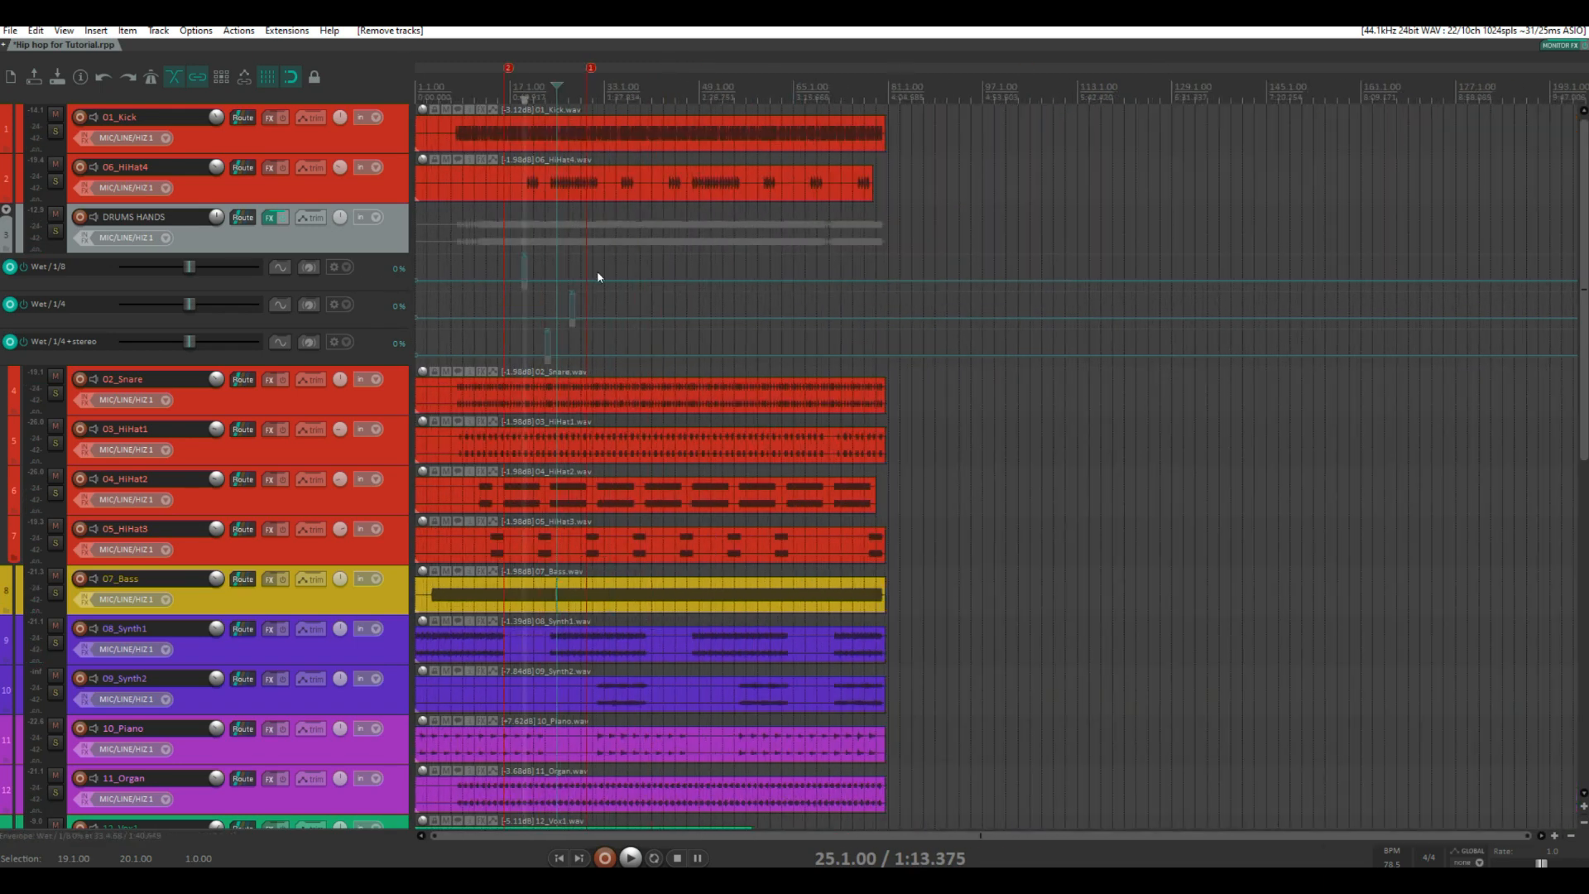
pyautogui.scroll(3, 521, 270)
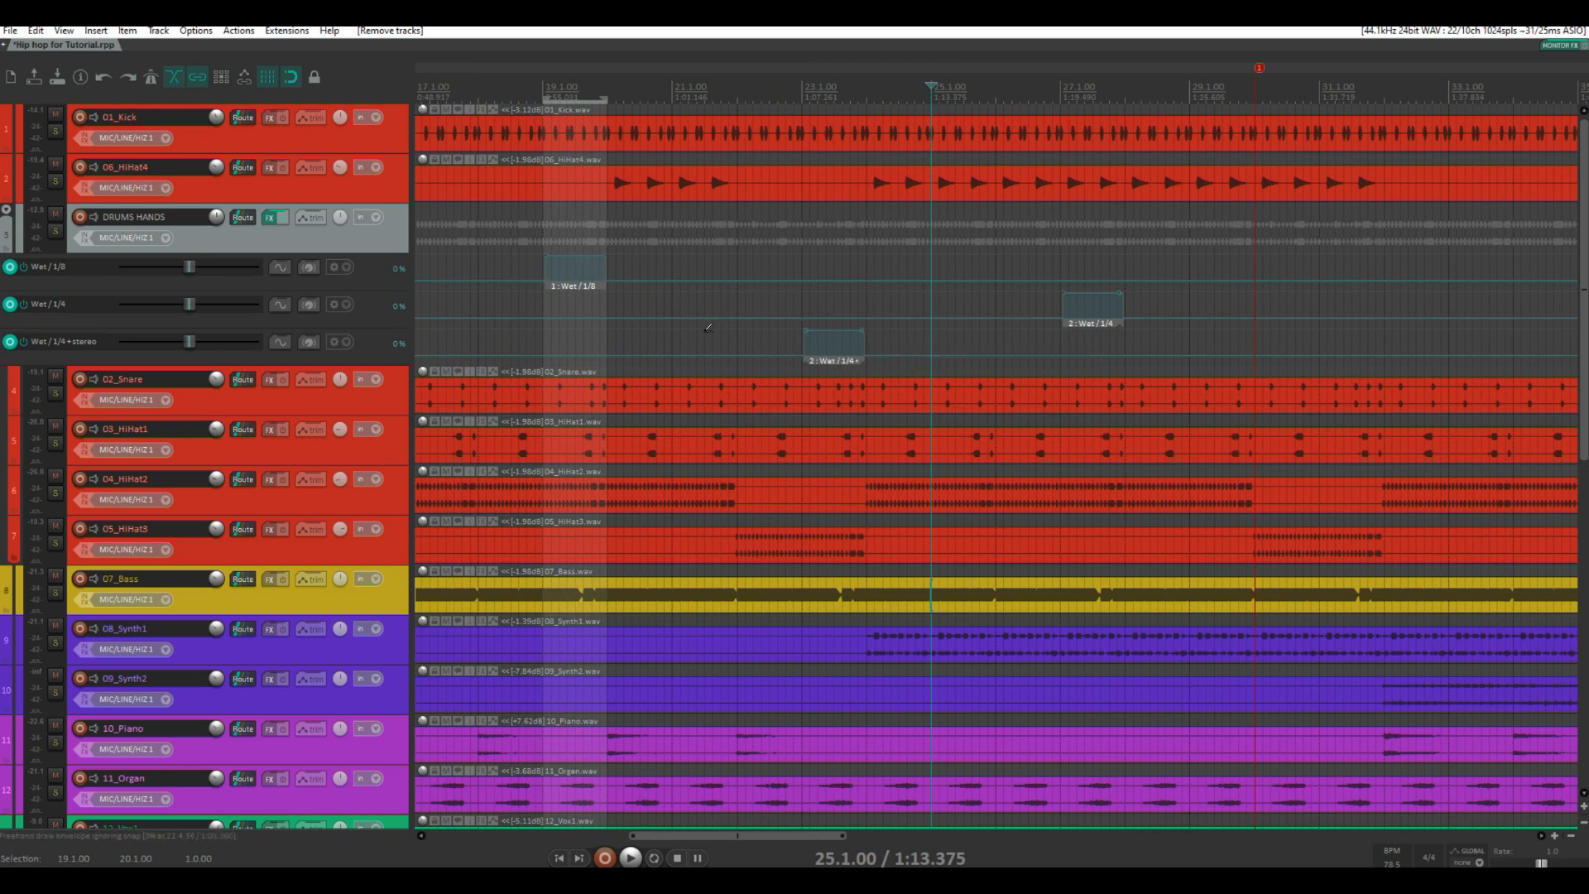
pyautogui.scroll(-2, 690, 280)
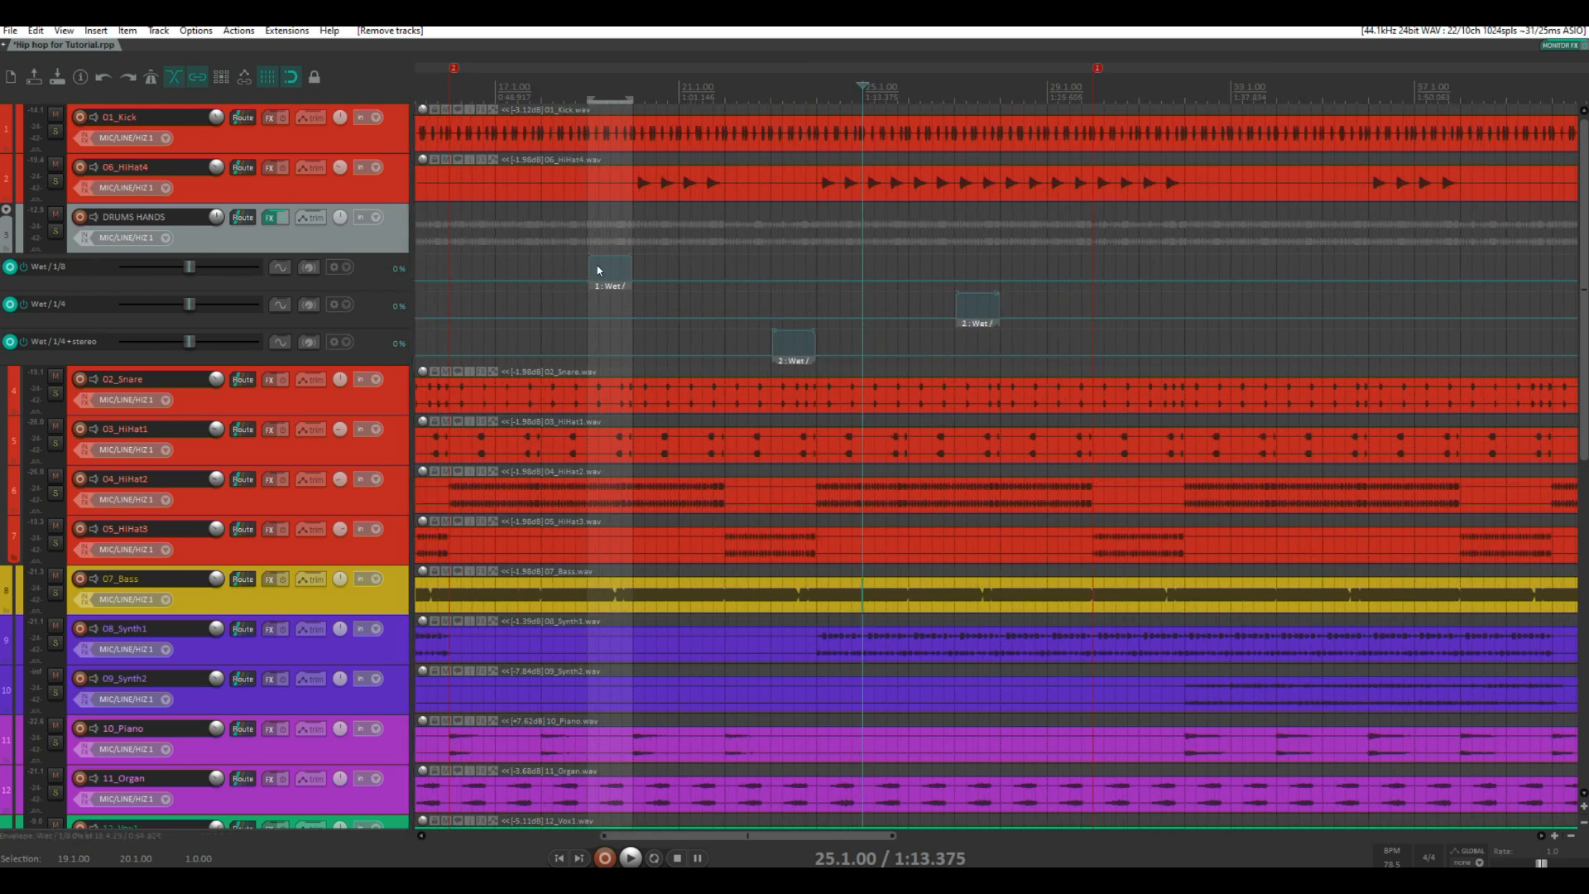
pyautogui.scroll(-2, 836, 252)
pyautogui.scroll(-2, 1023, 248)
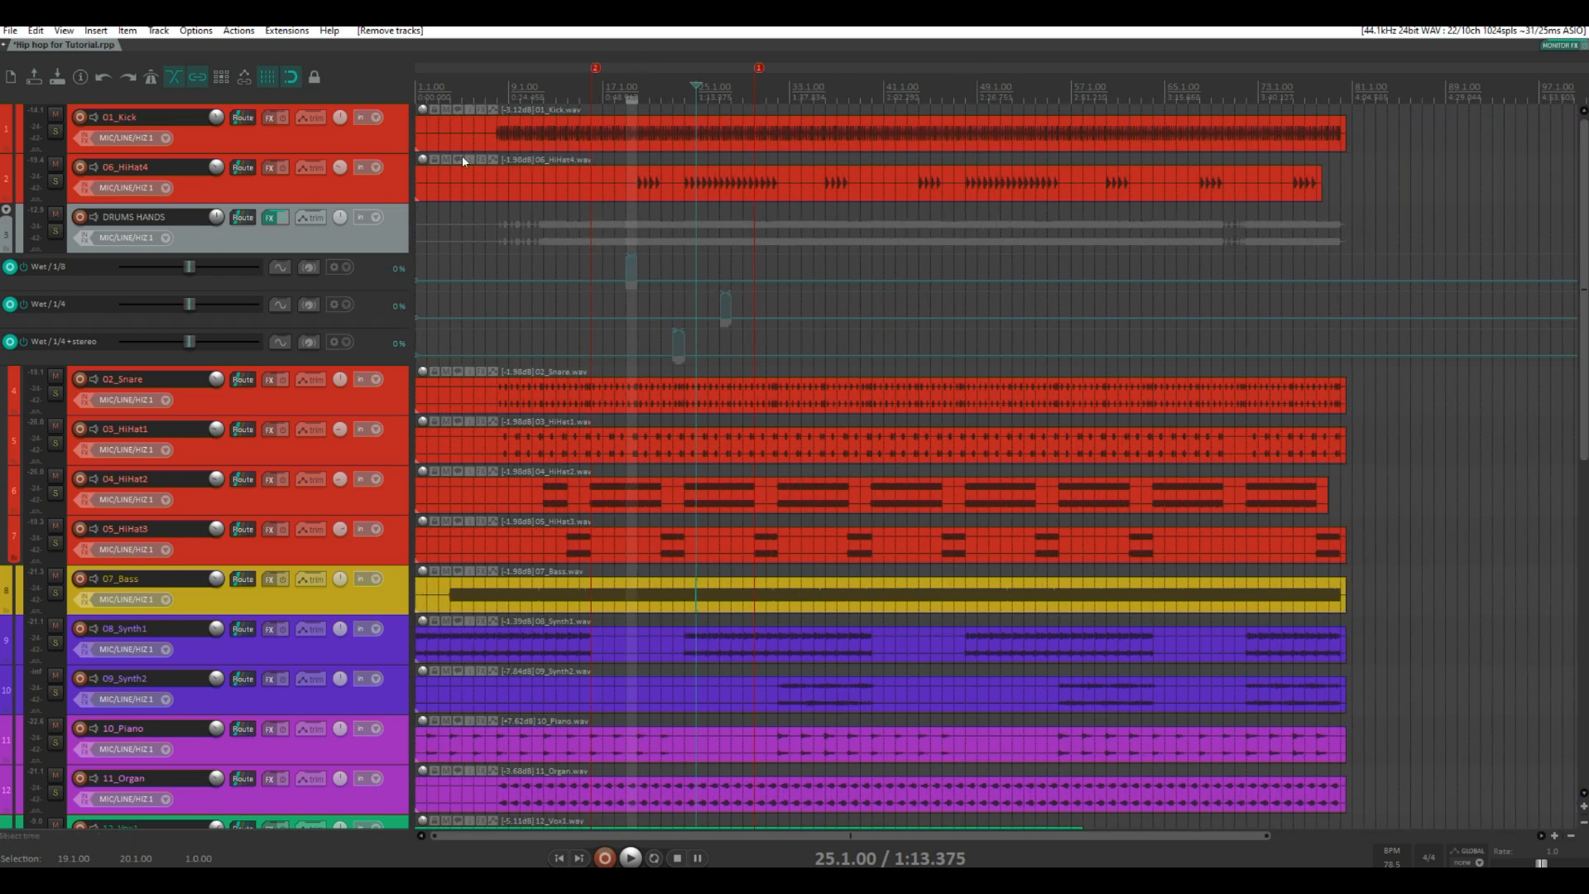